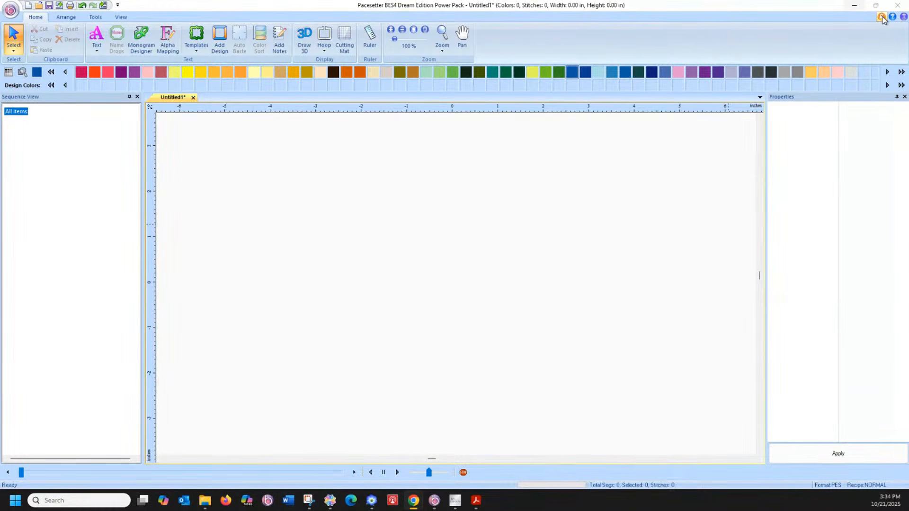
# Copy the Pacesetter BES4 Dream Edition serial from the License Activator, then switch to Word.
pyautogui.click(881, 17)
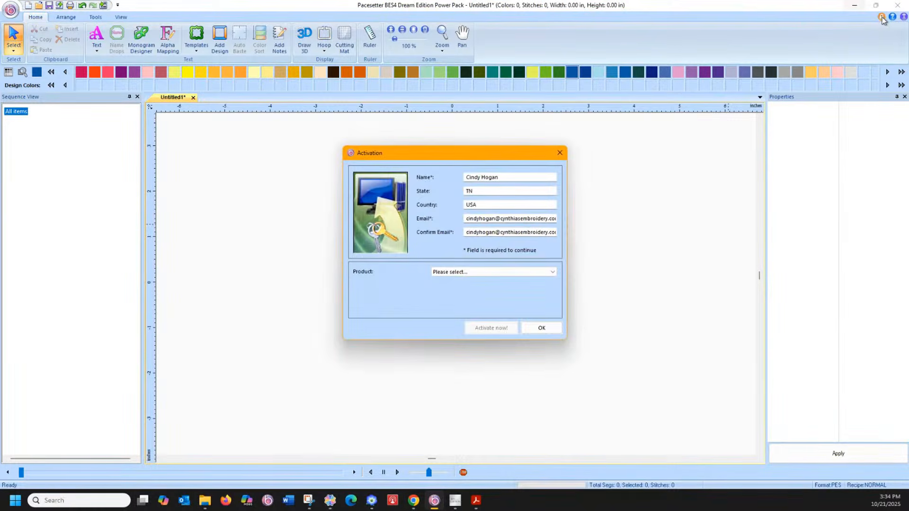
pyautogui.click(447, 273)
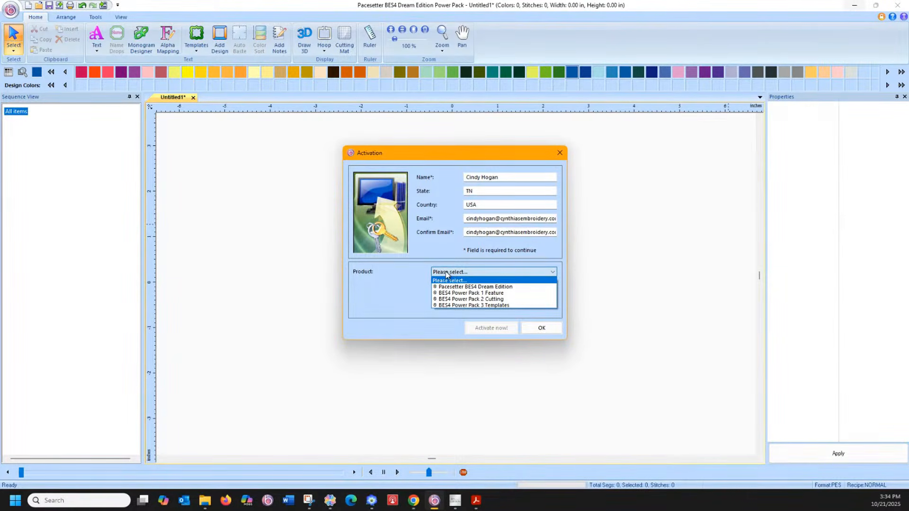
pyautogui.click(446, 287)
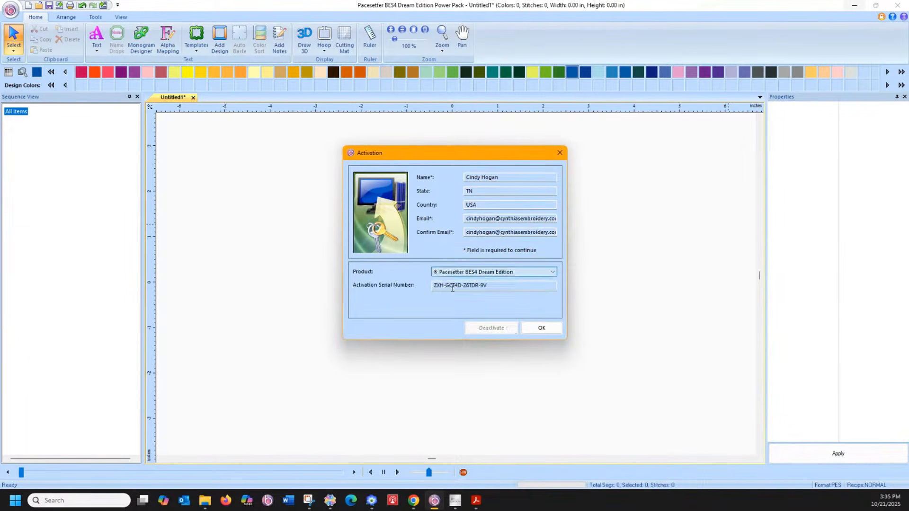
pyautogui.moveTo(494, 286); pyautogui.dragTo(400, 283)
pyautogui.hotkey('ctrl', 'c')
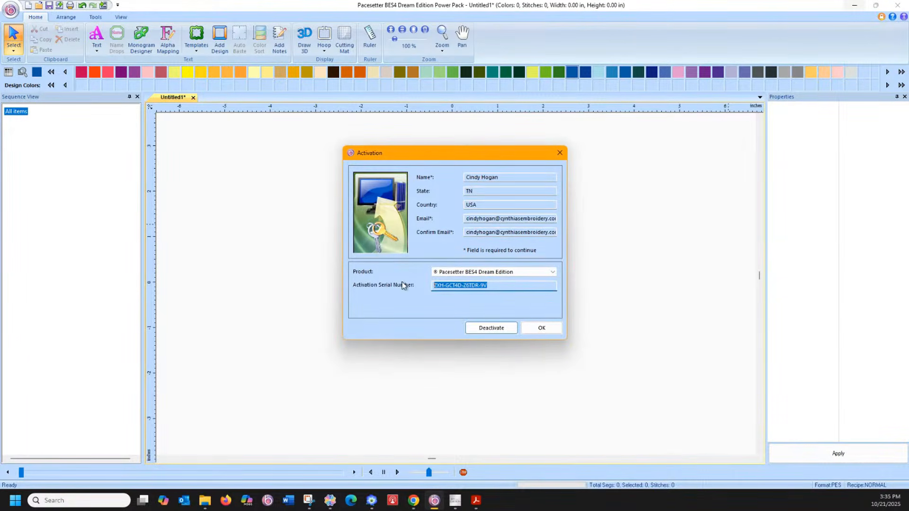
pyautogui.click(286, 499)
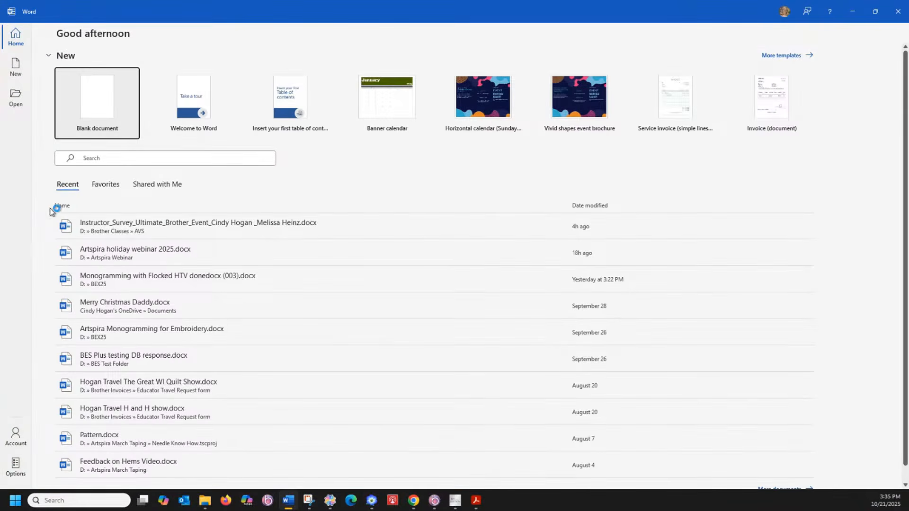
# Start a blank Word document and paste the Dream Edition serial into it.
pyautogui.click(127, 109)
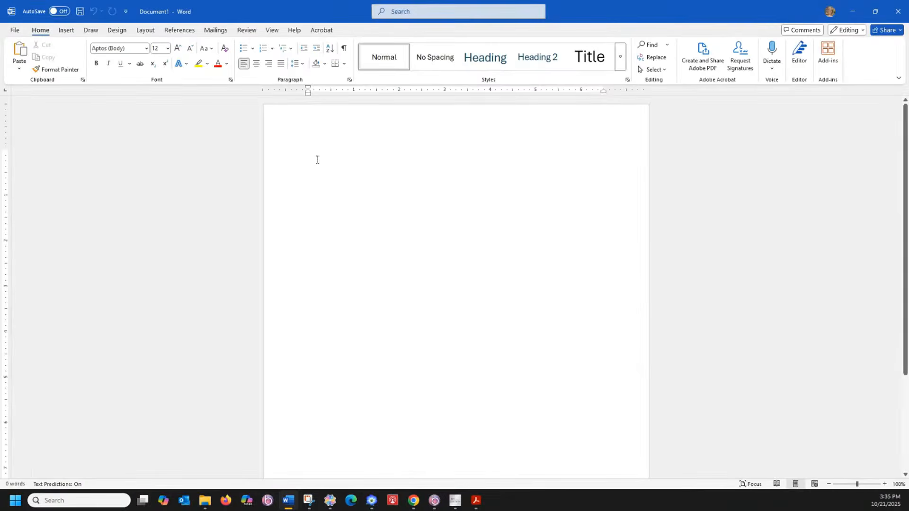
pyautogui.rightClick(317, 159)
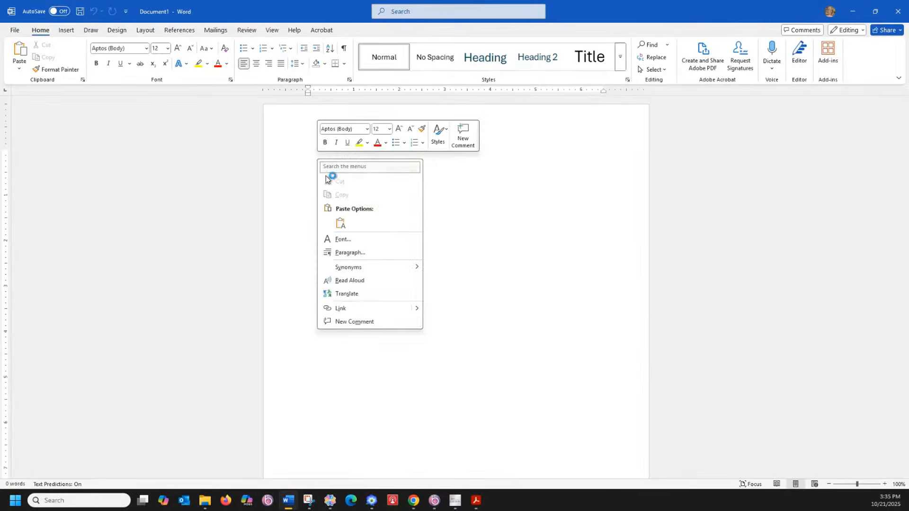
pyautogui.click(342, 227)
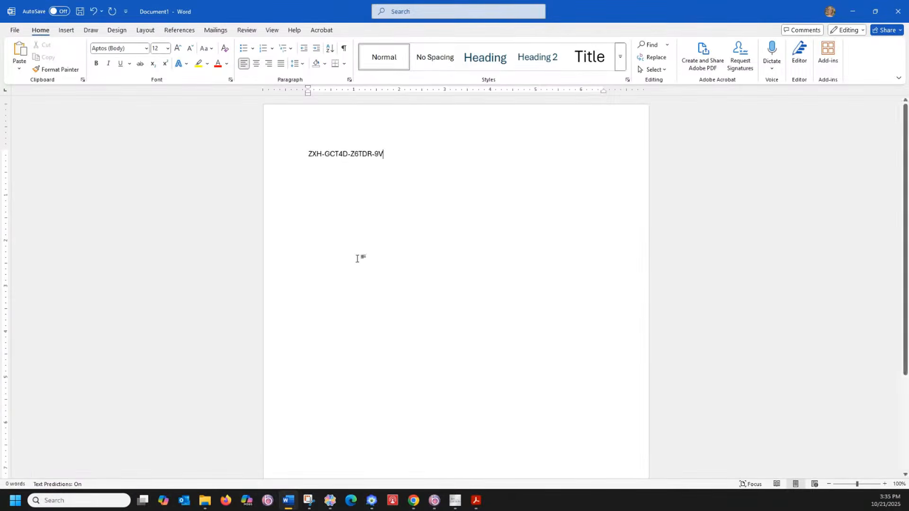
# Copy the BES4 Power Pack 1 Feature serial and add it on a second line.
pyautogui.click(434, 501)
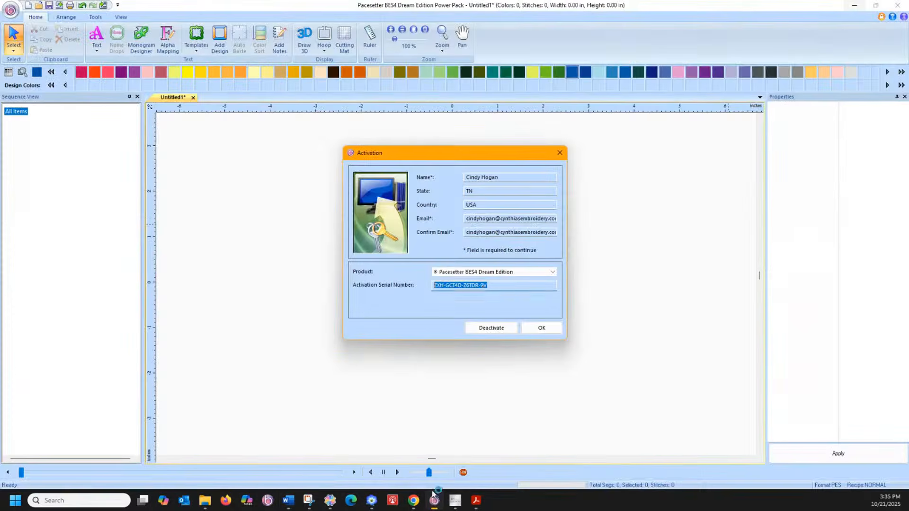
pyautogui.click(550, 272)
pyautogui.click(528, 293)
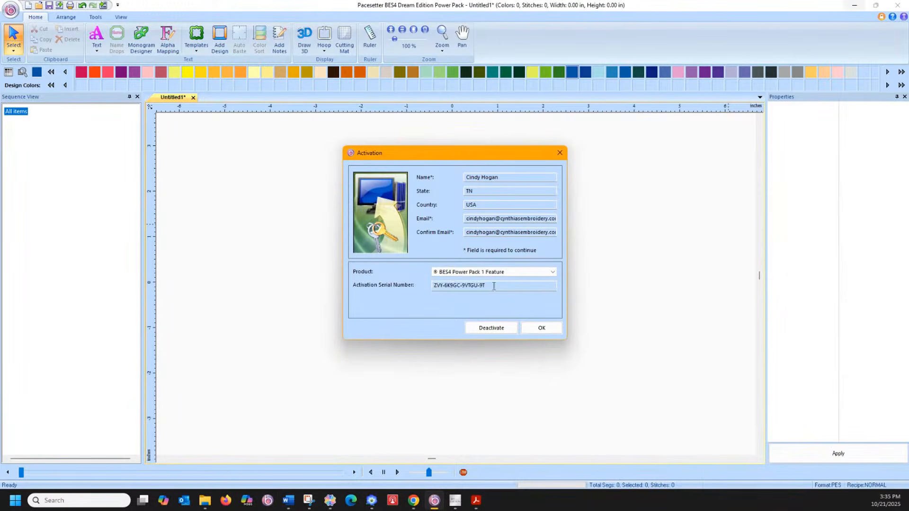
pyautogui.moveTo(493, 287); pyautogui.dragTo(413, 290)
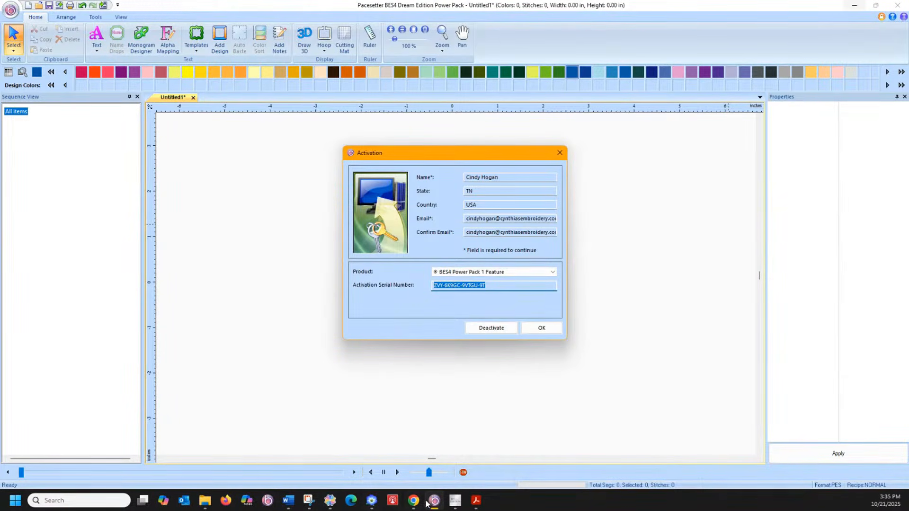
pyautogui.click(285, 502)
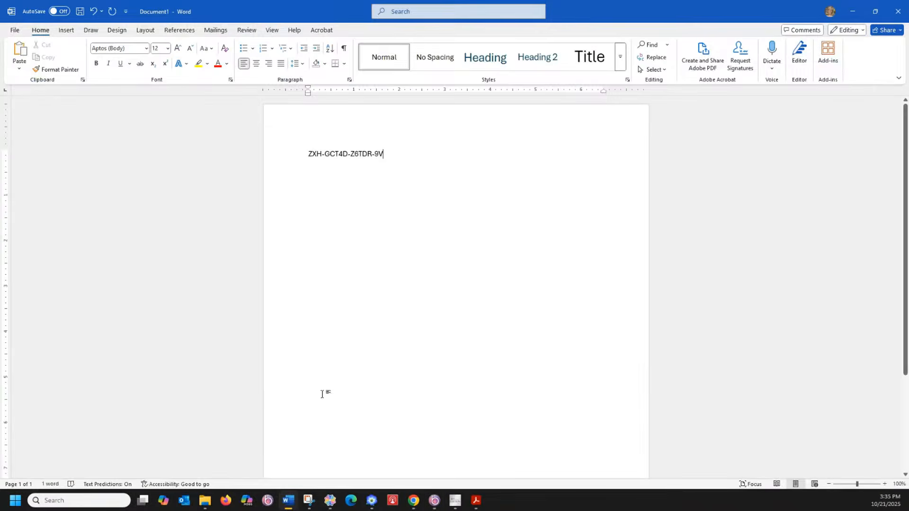
pyautogui.press('Return')
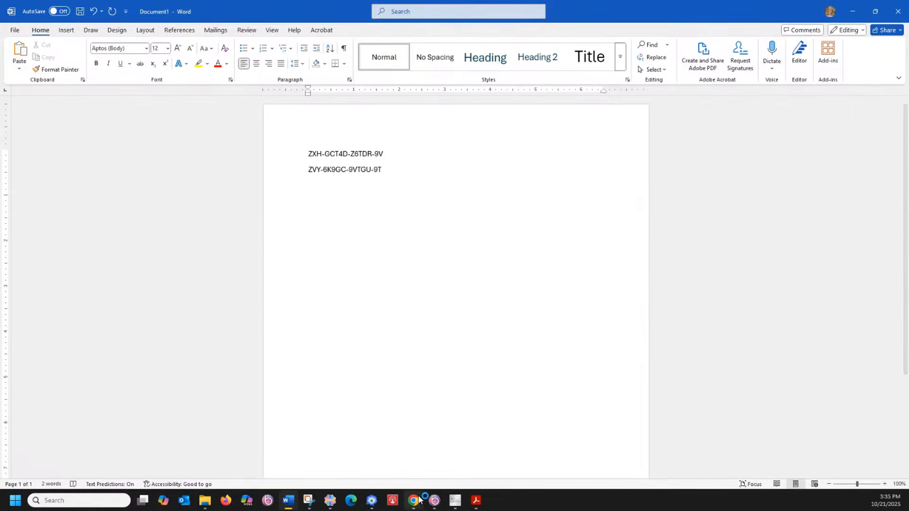
# Copy the BES4 Power Pack 2 Cutting serial and paste it on the third line.
pyautogui.click(435, 500)
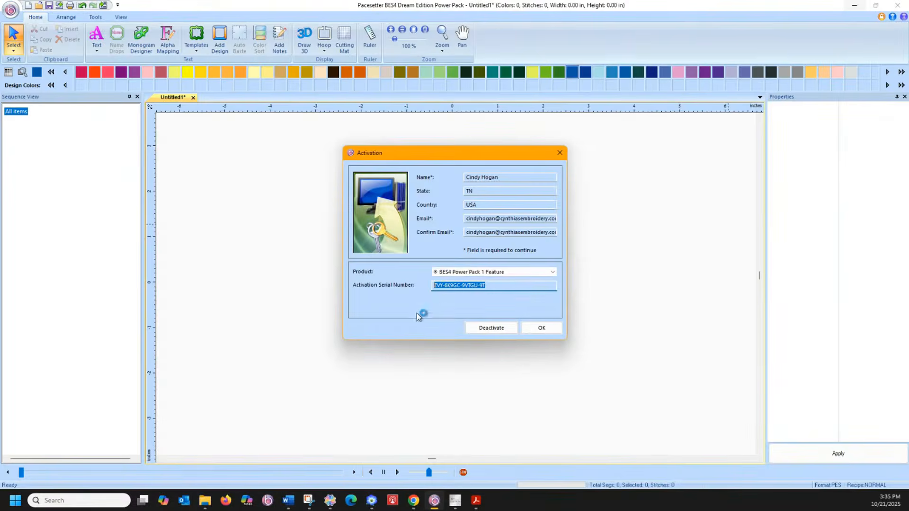
pyautogui.click(510, 272)
pyautogui.click(496, 299)
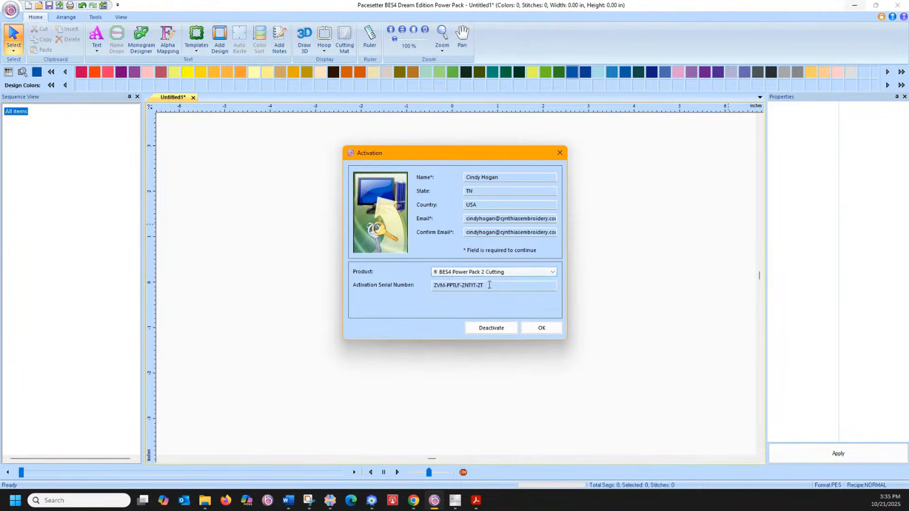
pyautogui.press('Tab')
pyautogui.hotkey('ctrl', 'c')
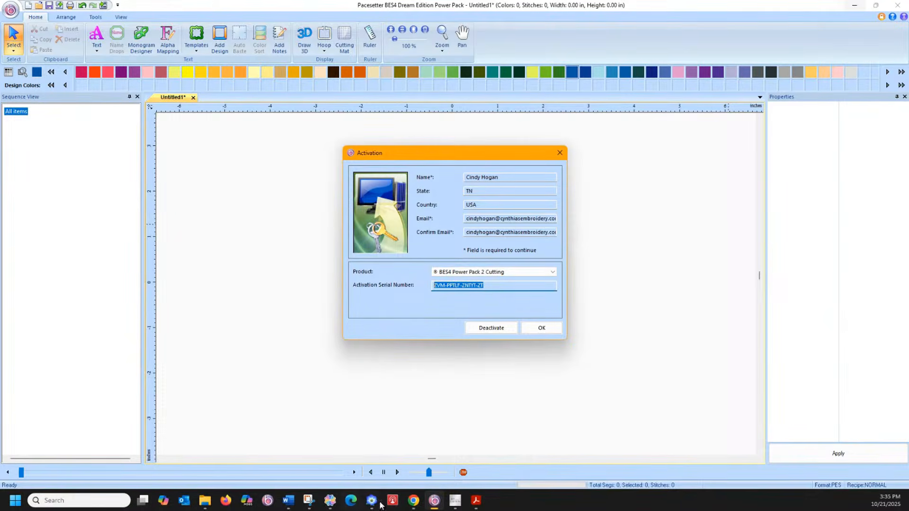
pyautogui.click(288, 500)
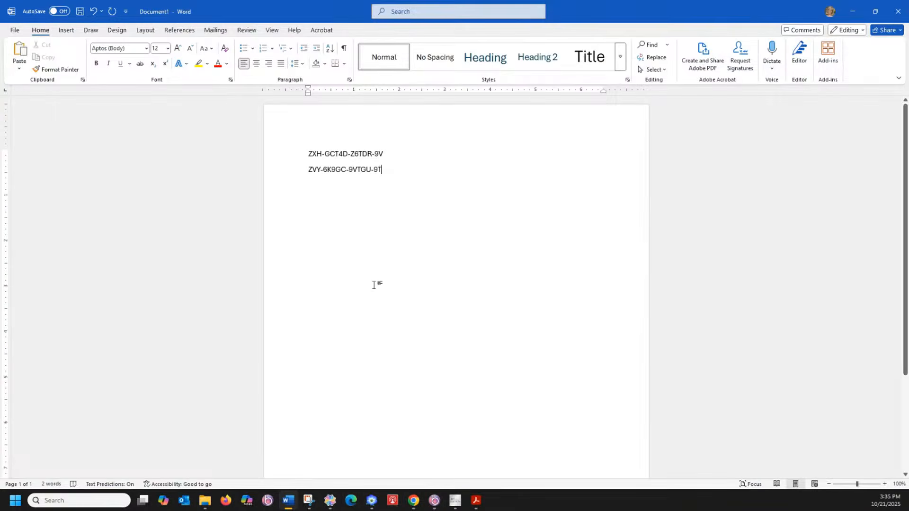
pyautogui.hotkey('ctrl', 'v')
# Select the BES4 Power Pack 3 Templates serial and start a fourth line for it.
pyautogui.click(434, 501)
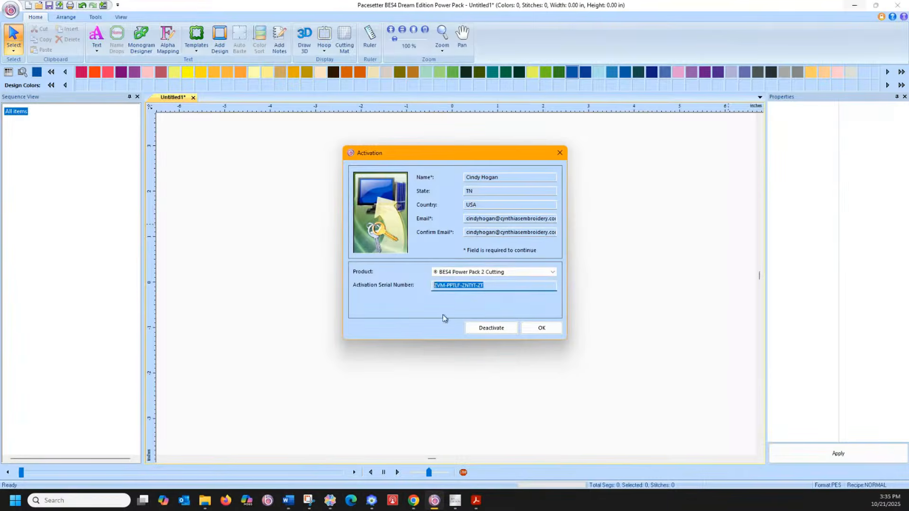
pyautogui.click(502, 274)
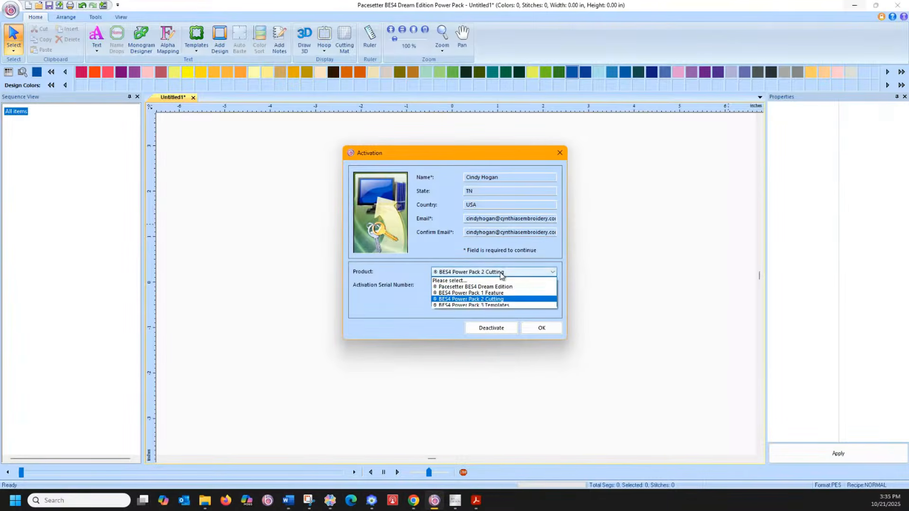
pyautogui.click(492, 305)
pyautogui.moveTo(487, 283); pyautogui.dragTo(381, 288)
pyautogui.hotkey('ctrl', 'c')
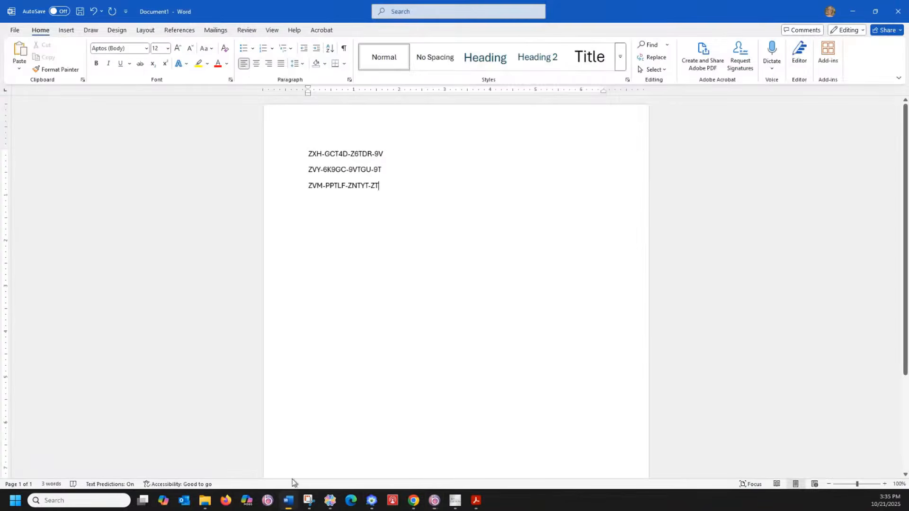
pyautogui.click(288, 500)
pyautogui.press('Return')
# Paste the Power Pack 3 serial on the fourth line, then close Word without saving.
pyautogui.hotkey('ctrl', 'v')
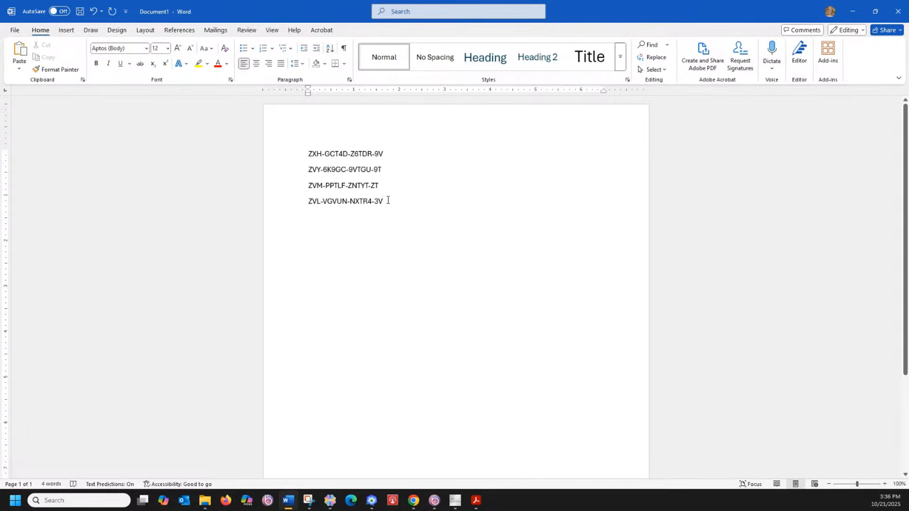
pyautogui.click(387, 200)
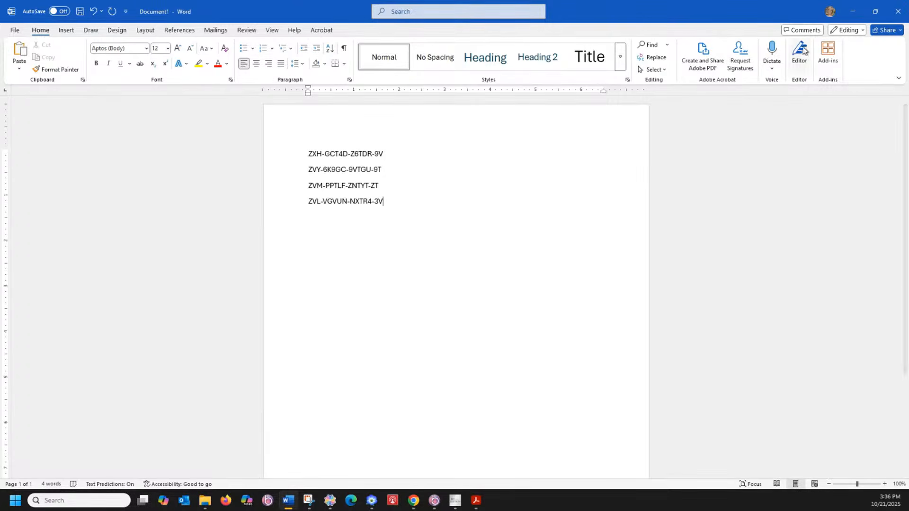
pyautogui.click(898, 12)
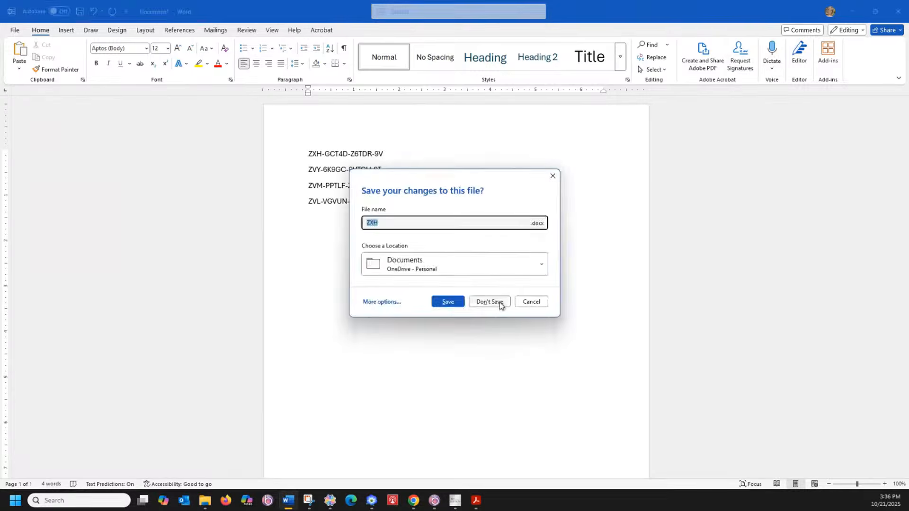
pyautogui.click(496, 304)
# Dismiss the Activation dialog with OK.
pyautogui.click(524, 328)
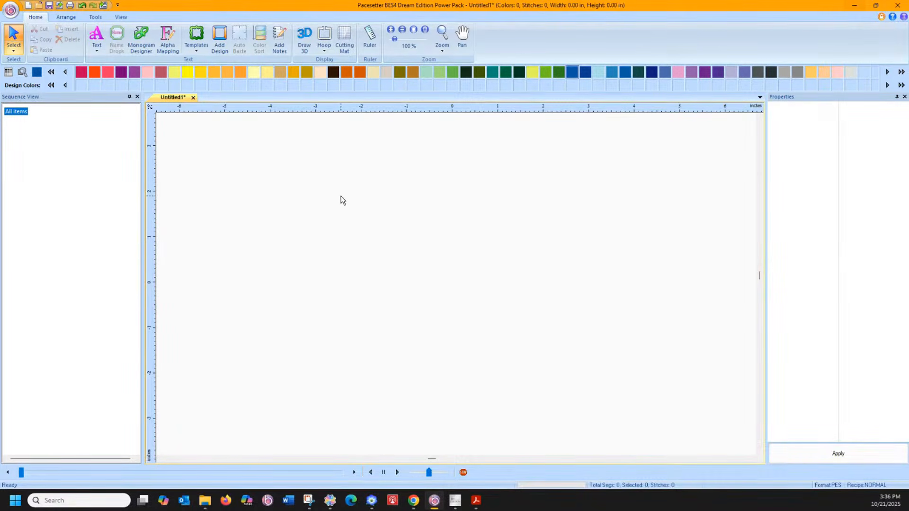
# Draw a 7.29-inch horizontal artwork line with the Line tool across the lower canvas.
pyautogui.click(99, 18)
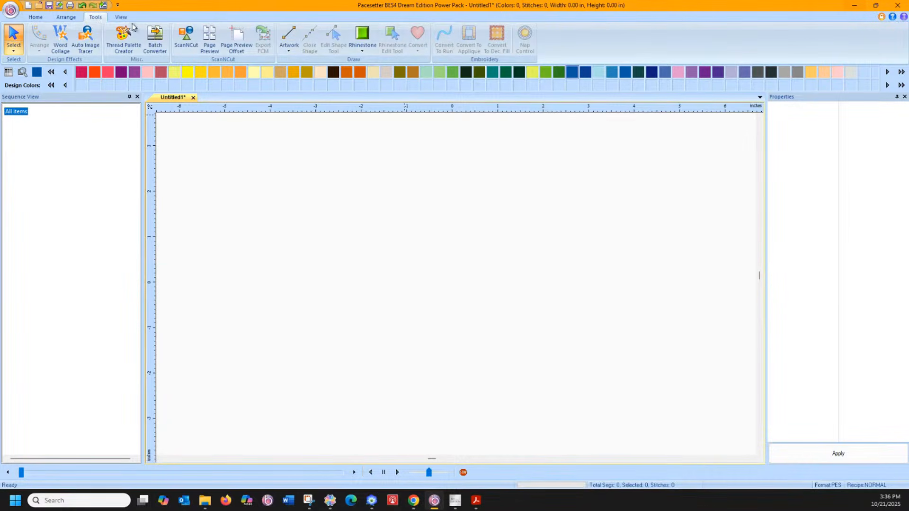
pyautogui.click(288, 48)
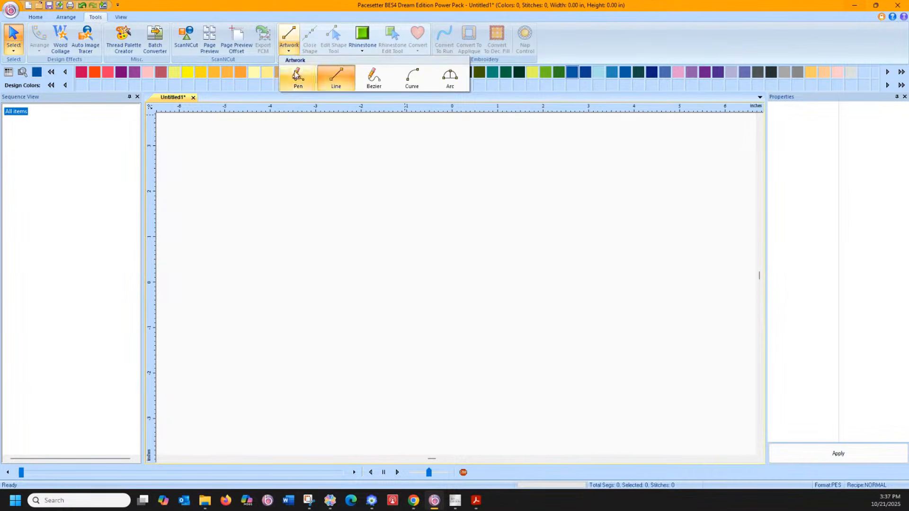
pyautogui.click(335, 78)
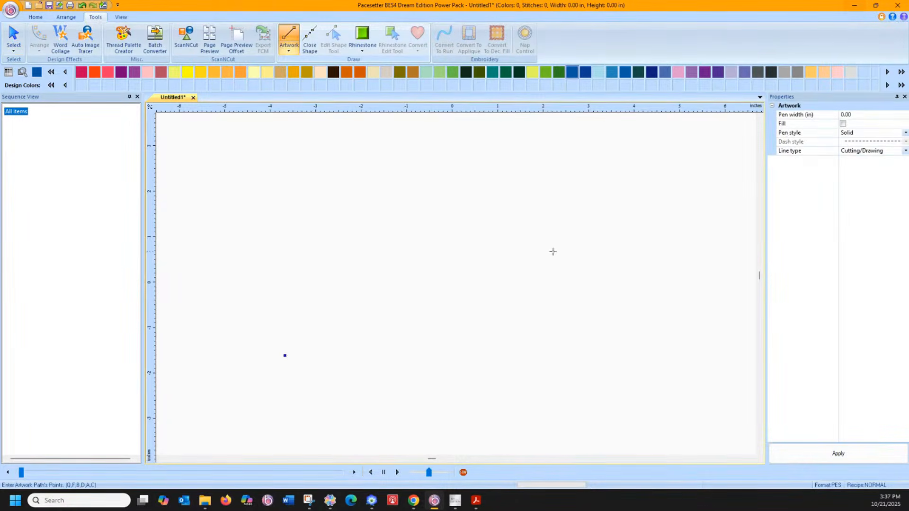
pyautogui.click(617, 356)
pyautogui.rightClick(617, 355)
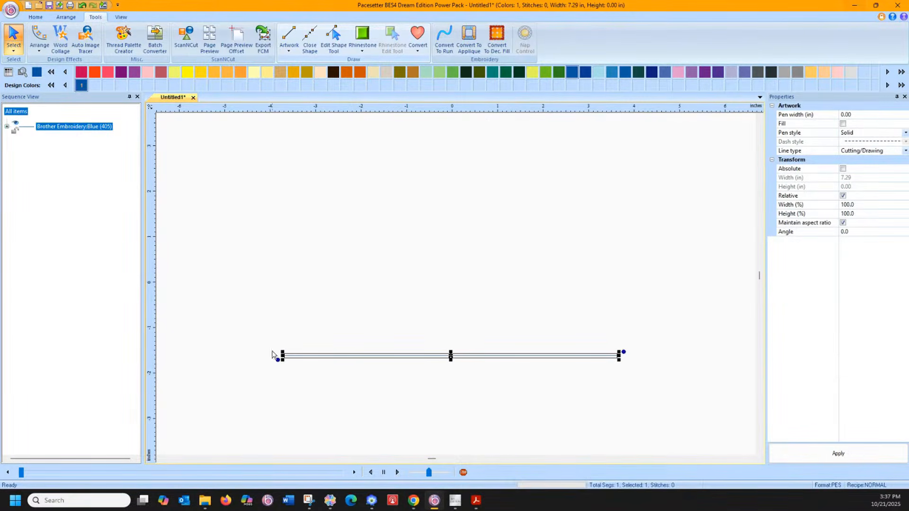
# Convert the line to run stitches, keeping type Single run and style None.
pyautogui.click(464, 47)
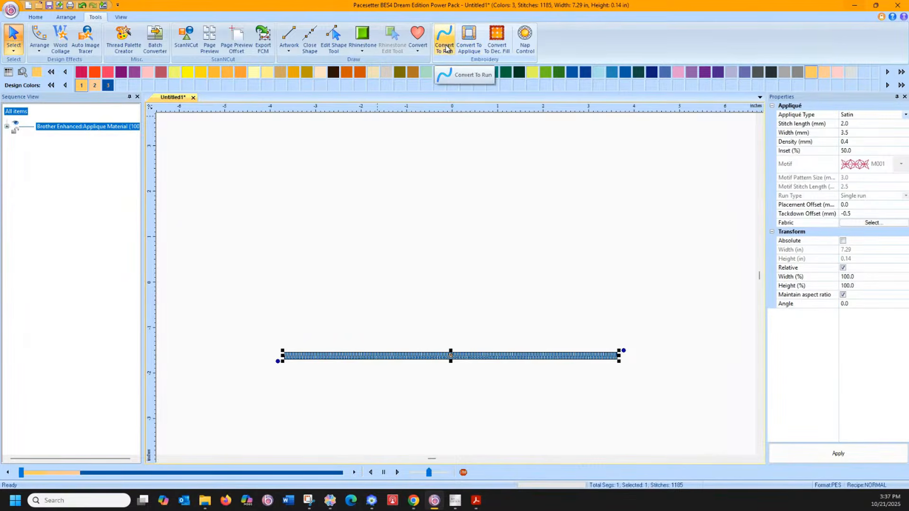
pyautogui.click(446, 47)
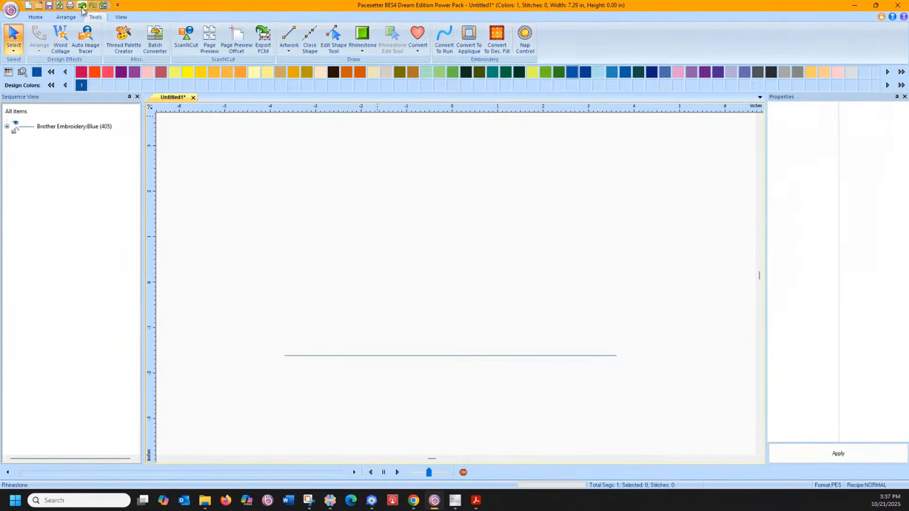
pyautogui.click(310, 356)
pyautogui.click(445, 42)
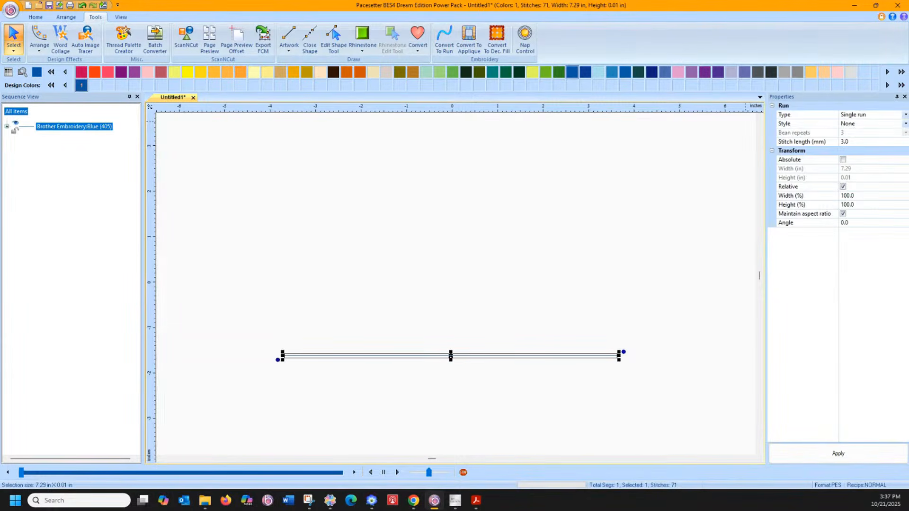
pyautogui.click(905, 114)
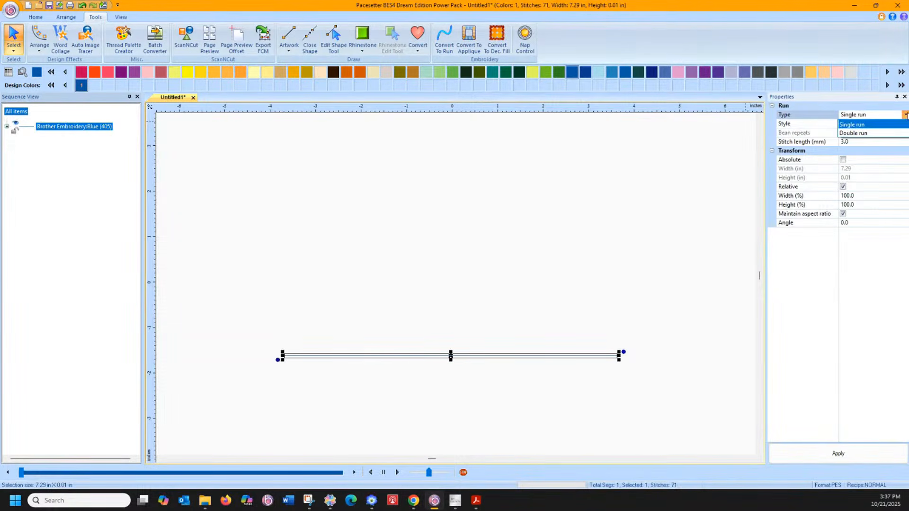
pyautogui.click(905, 114)
pyautogui.click(905, 124)
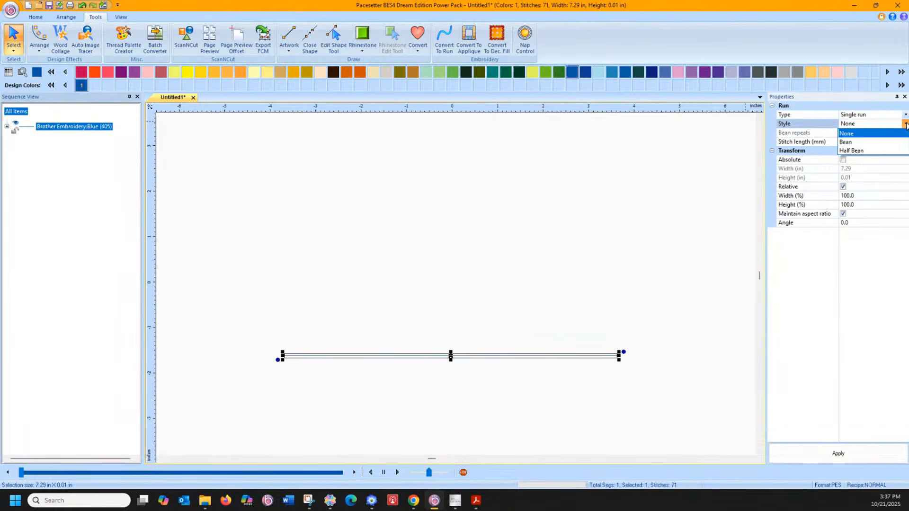
pyautogui.click(579, 50)
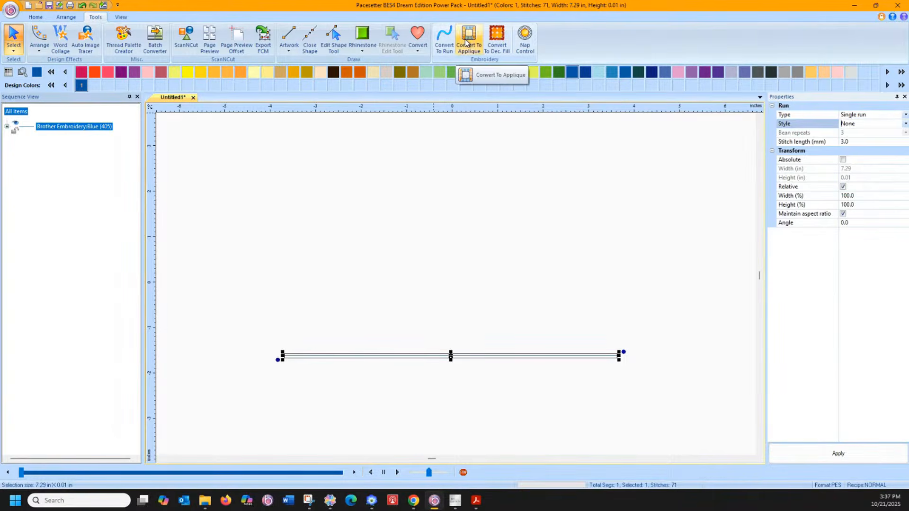
# Make the line a Motif appliqué with the M044 cross pattern and begin entering a new pattern size.
pyautogui.click(466, 43)
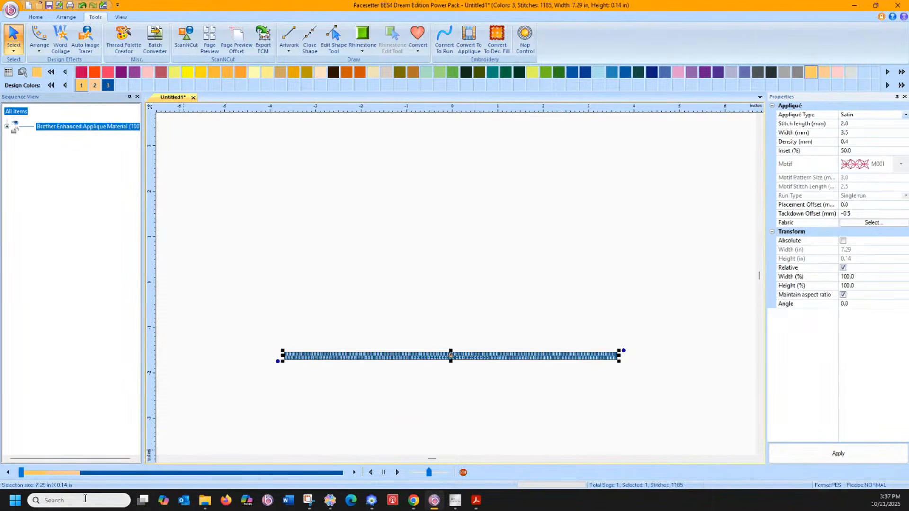
pyautogui.click(904, 115)
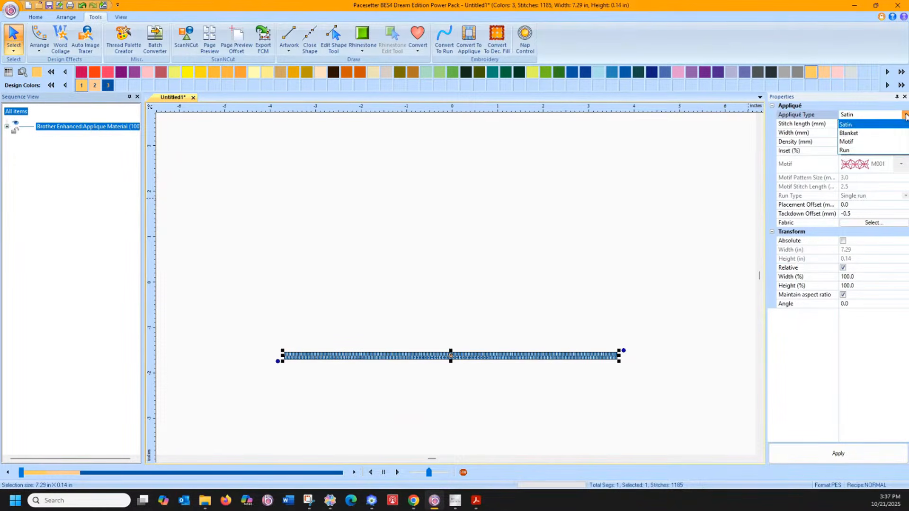
pyautogui.click(875, 142)
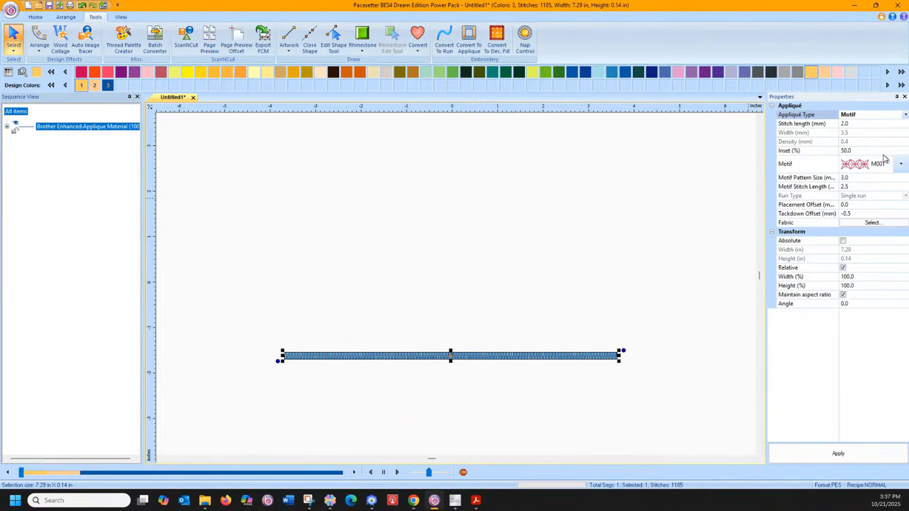
pyautogui.click(900, 164)
pyautogui.scroll(-9, 876, 279)
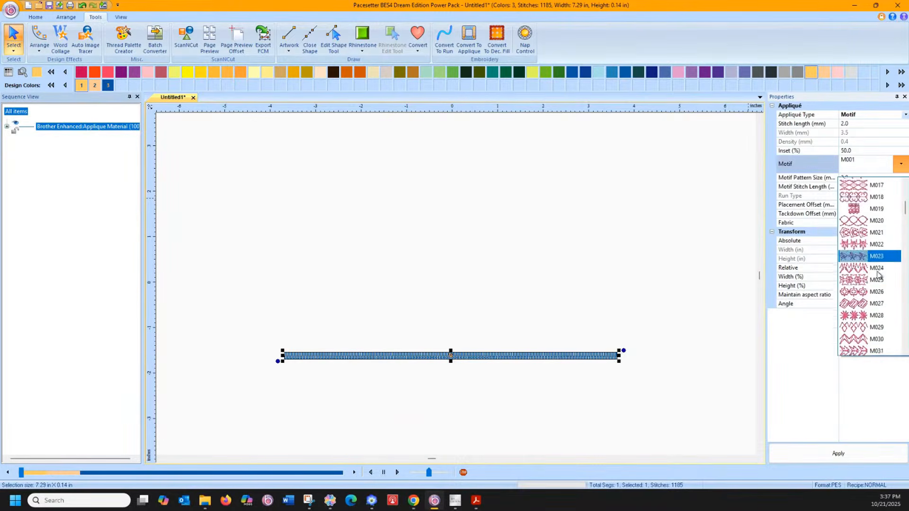
pyautogui.scroll(-2, 875, 279)
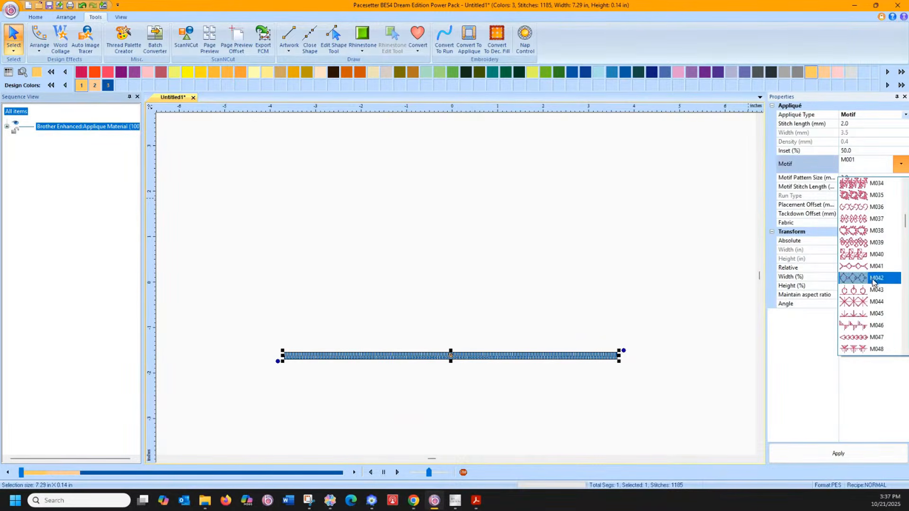
pyautogui.click(861, 302)
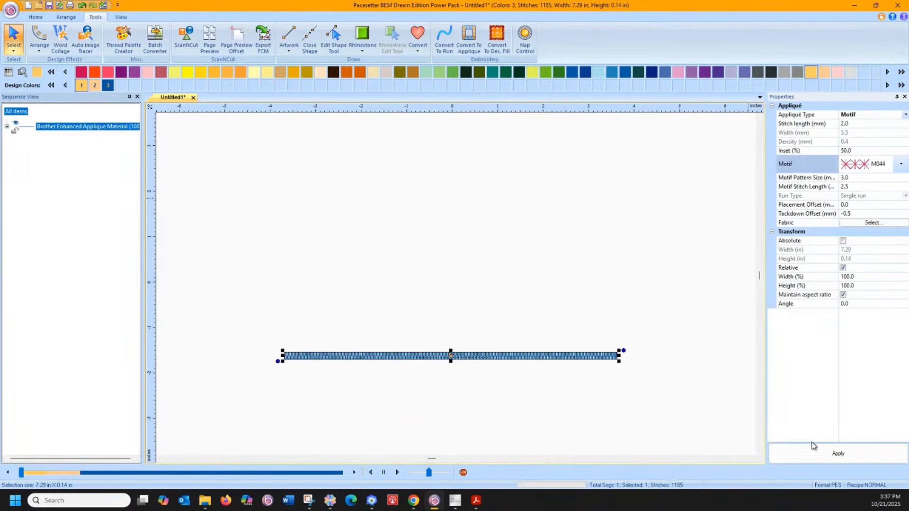
pyautogui.click(810, 462)
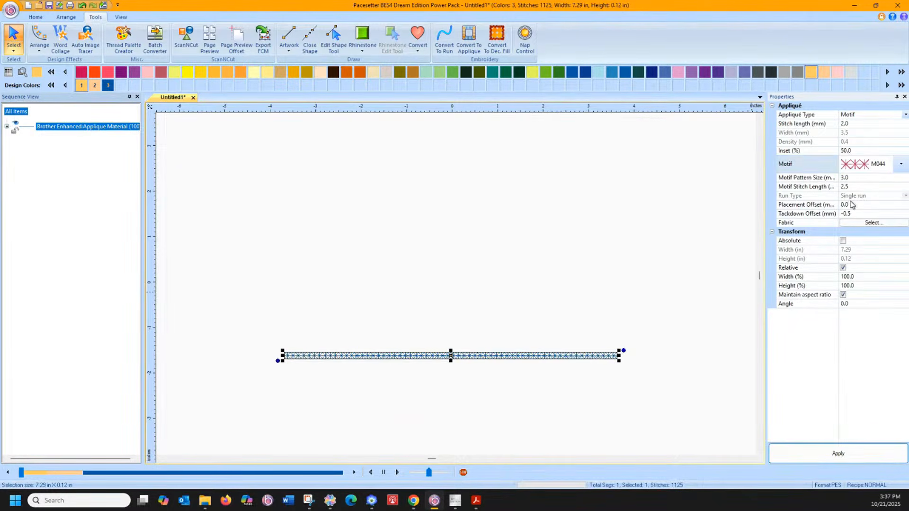
pyautogui.click(869, 178)
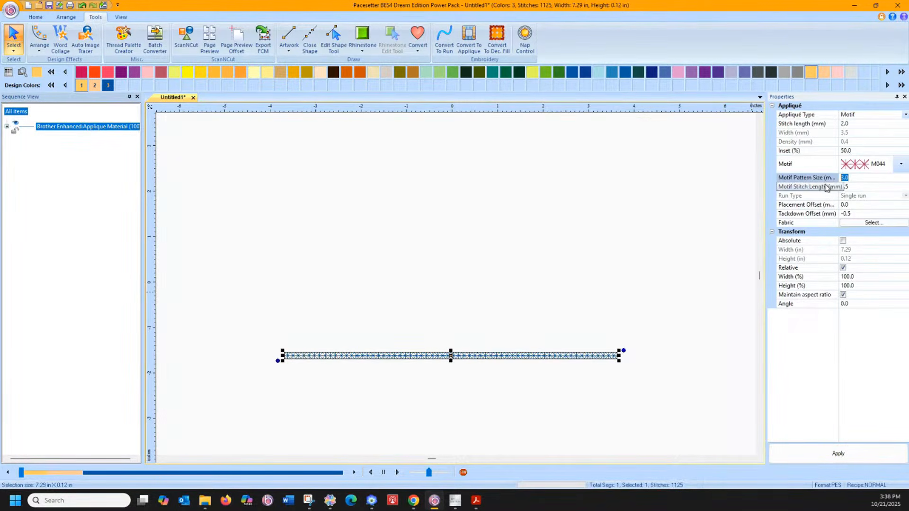
pyautogui.write('4')
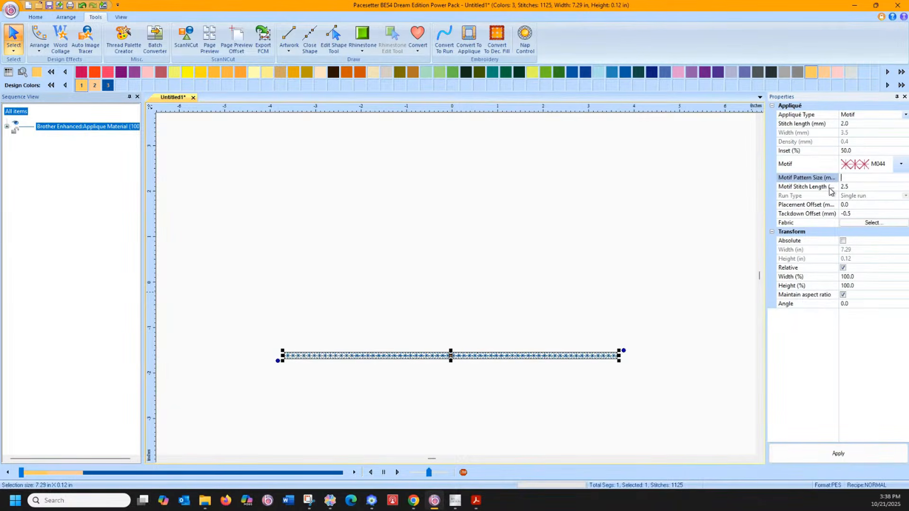
# Apply the larger motif pattern size and move the appliqué line up the canvas.
pyautogui.click(838, 454)
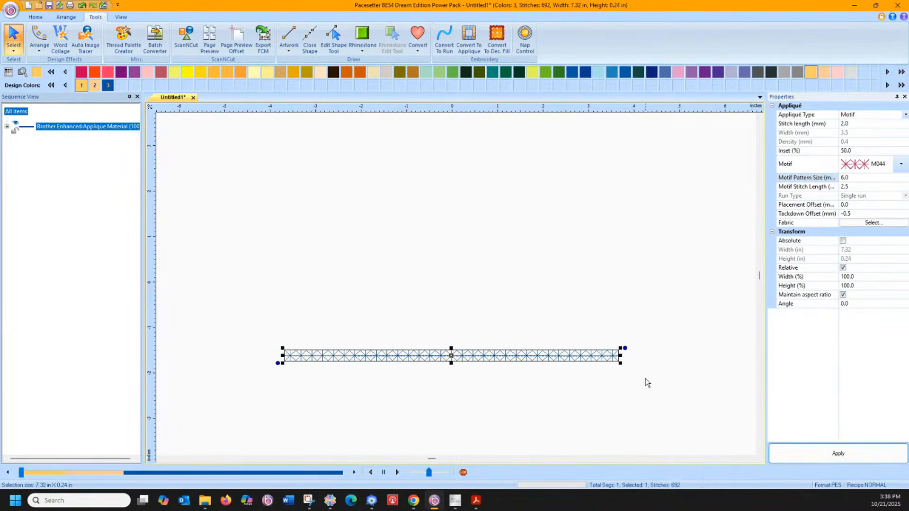
pyautogui.click(652, 364)
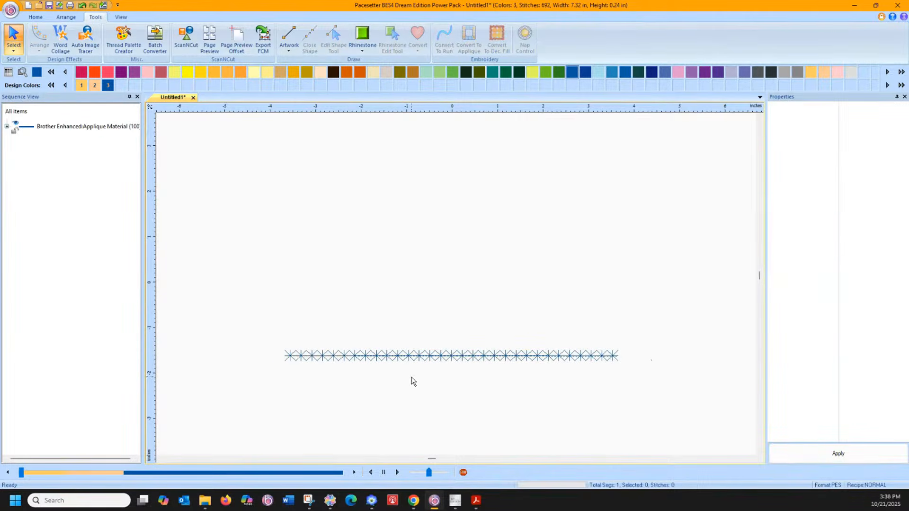
pyautogui.moveTo(504, 356); pyautogui.dragTo(500, 246)
# Preserve the appliqué as stitches and delete its appliqué material and position stitches.
pyautogui.rightClick(499, 246)
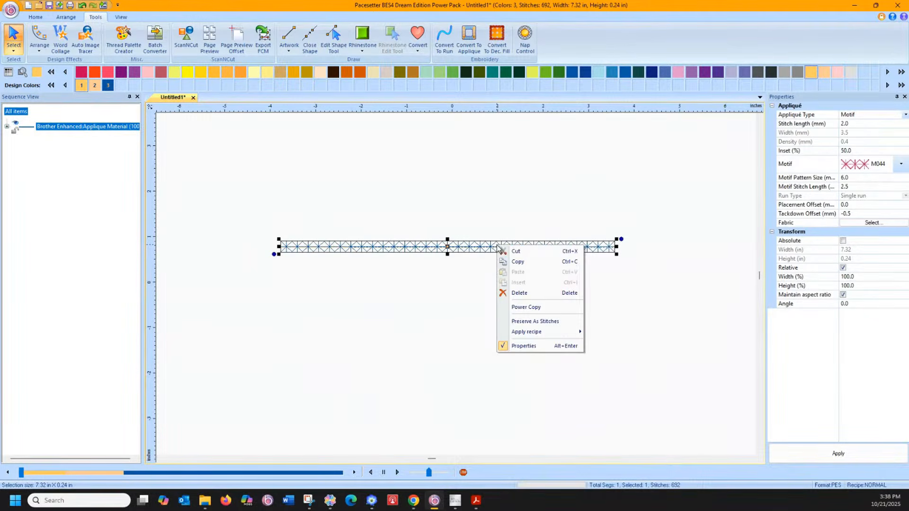
pyautogui.click(516, 322)
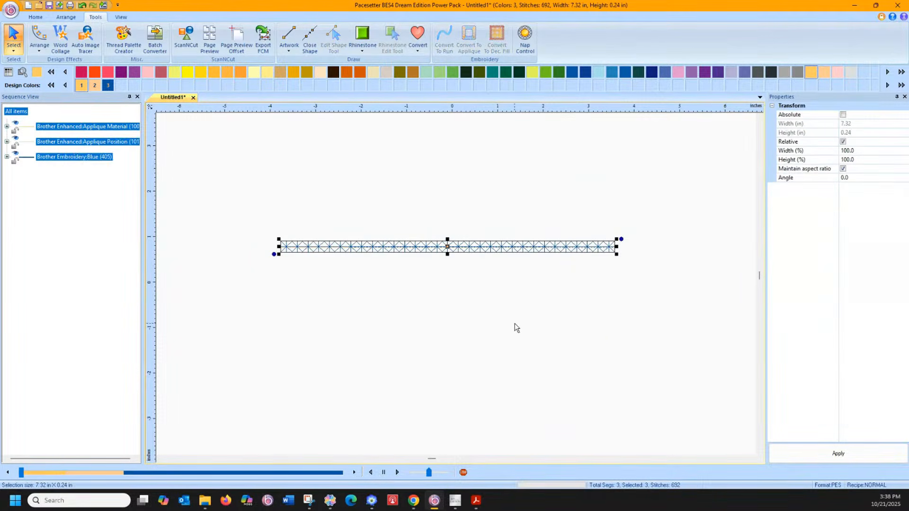
pyautogui.click(100, 127)
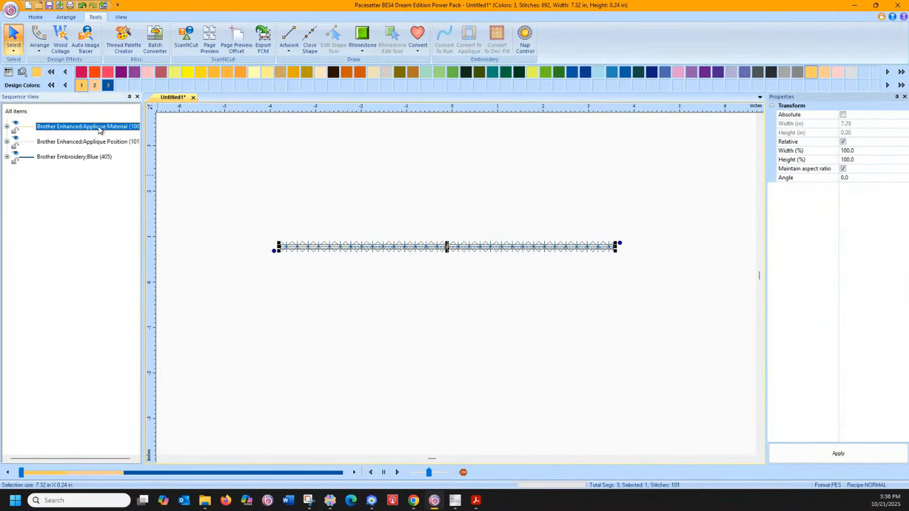
pyautogui.keyDown('ctrl'); pyautogui.click(97, 142); pyautogui.keyUp('ctrl')
pyautogui.press('Delete')
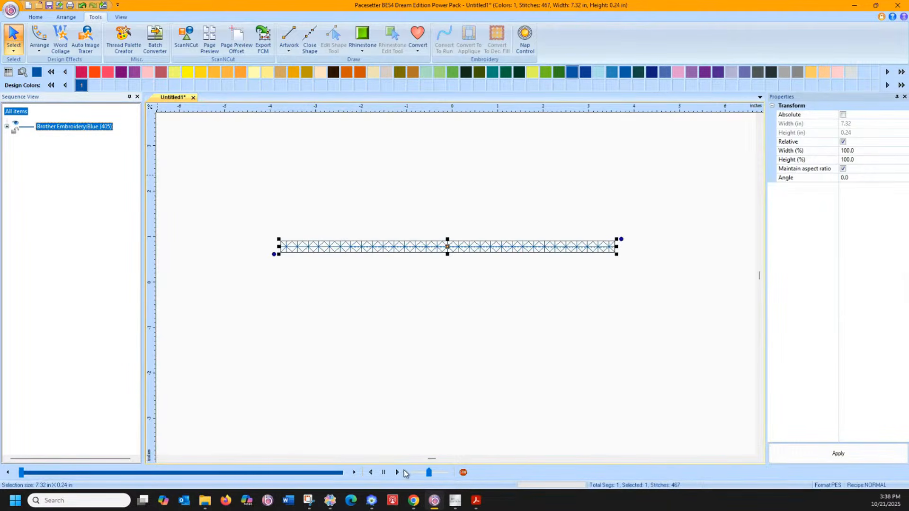
# Simulate sewing the blue cross-stitch line, then undo to restore the deleted appliqué stitches.
pyautogui.click(354, 472)
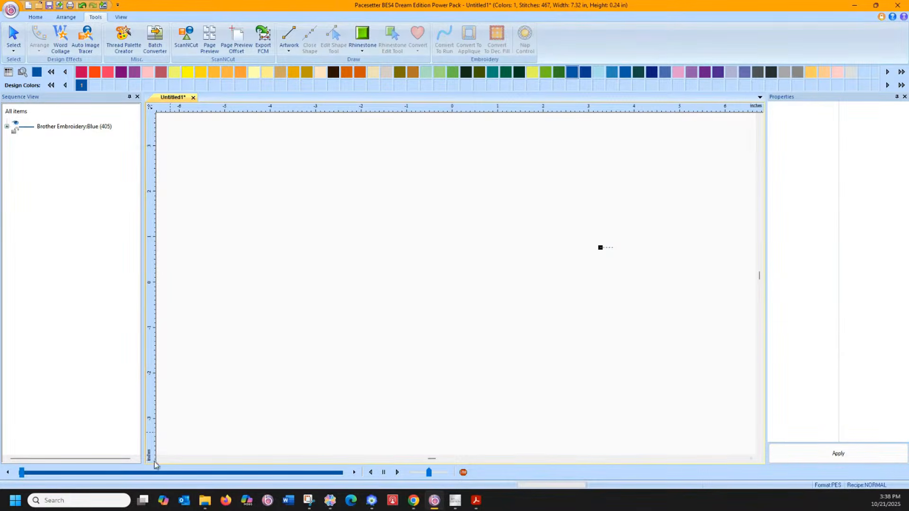
pyautogui.click(397, 472)
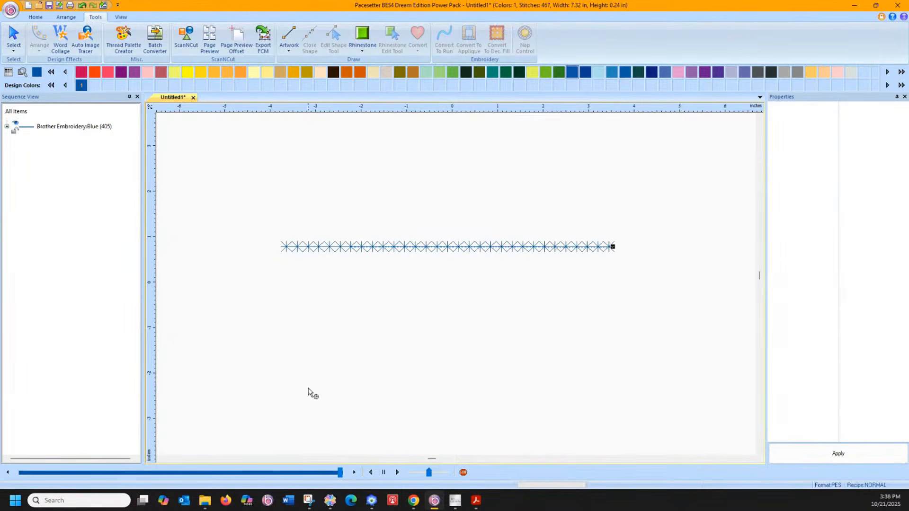
pyautogui.click(16, 37)
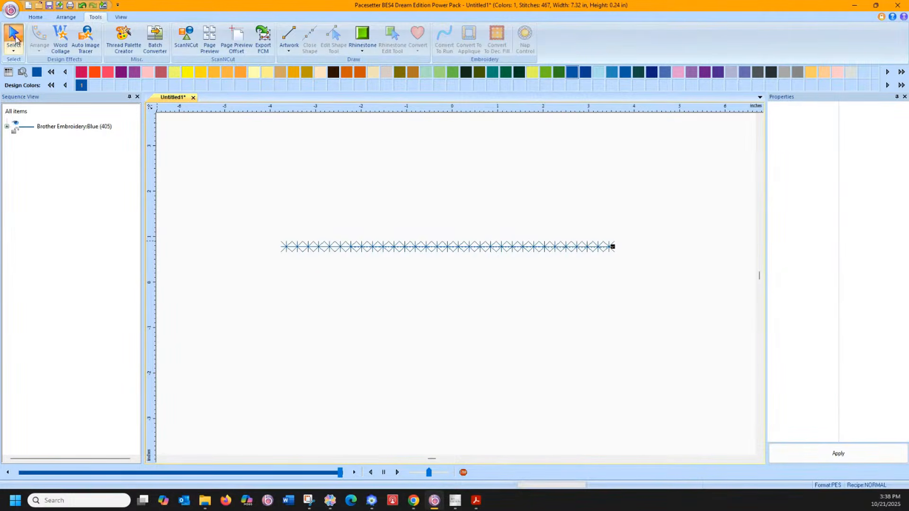
pyautogui.click(352, 249)
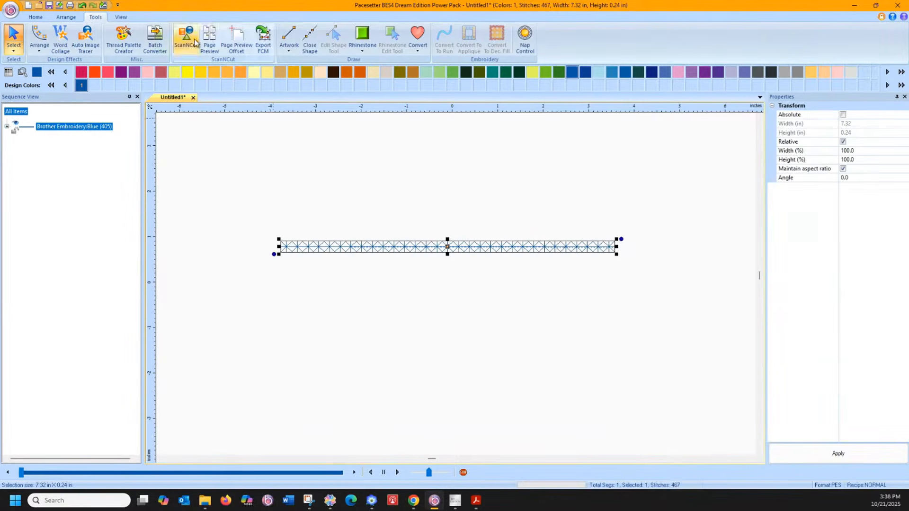
pyautogui.click(82, 6)
# Undo the stitch conversion, drag the appliqué line back up, and open its shape nodes for editing.
pyautogui.click(81, 7)
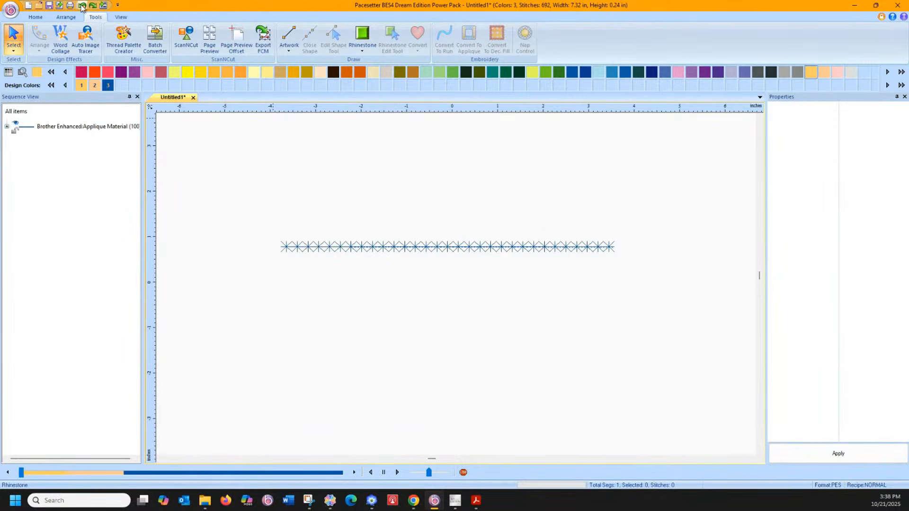
pyautogui.click(81, 6)
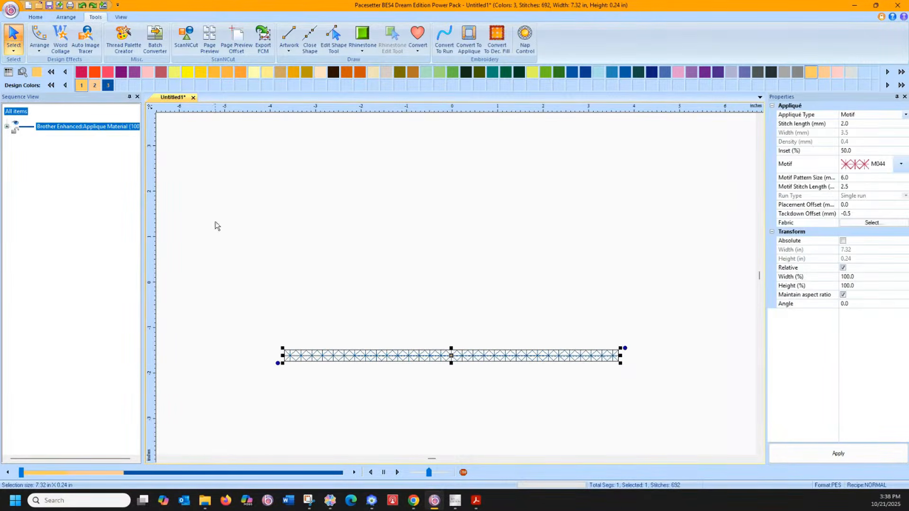
pyautogui.moveTo(337, 354); pyautogui.dragTo(336, 276)
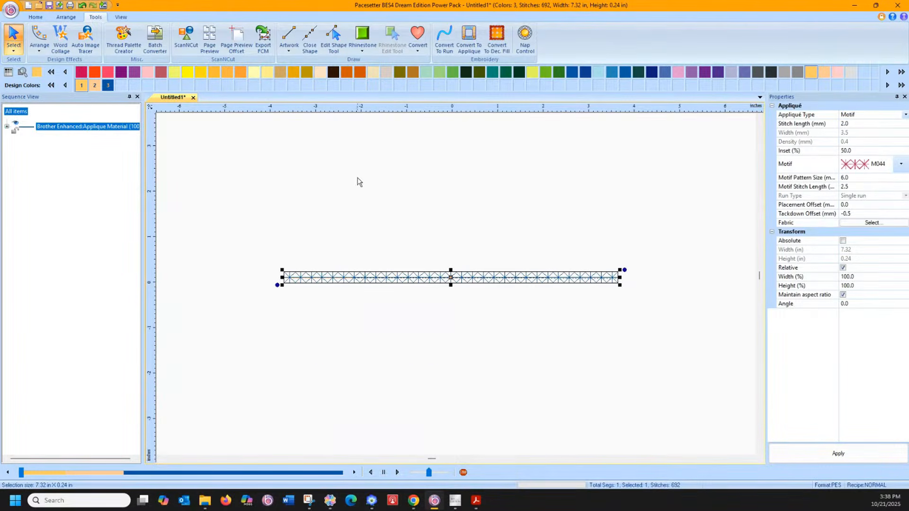
pyautogui.click(334, 39)
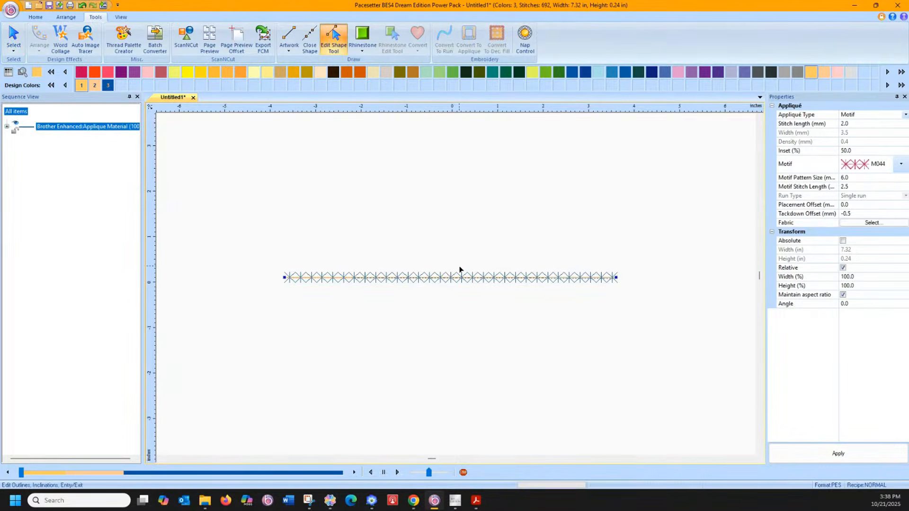
pyautogui.moveTo(618, 282)
pyautogui.mouseDown()
pyautogui.moveTo(485, 312)
pyautogui.moveTo(617, 278)
pyautogui.mouseUp()
# Use Entry/Exit editing to nudge the appliqué line's end point slightly left.
pyautogui.rightClick(609, 283)
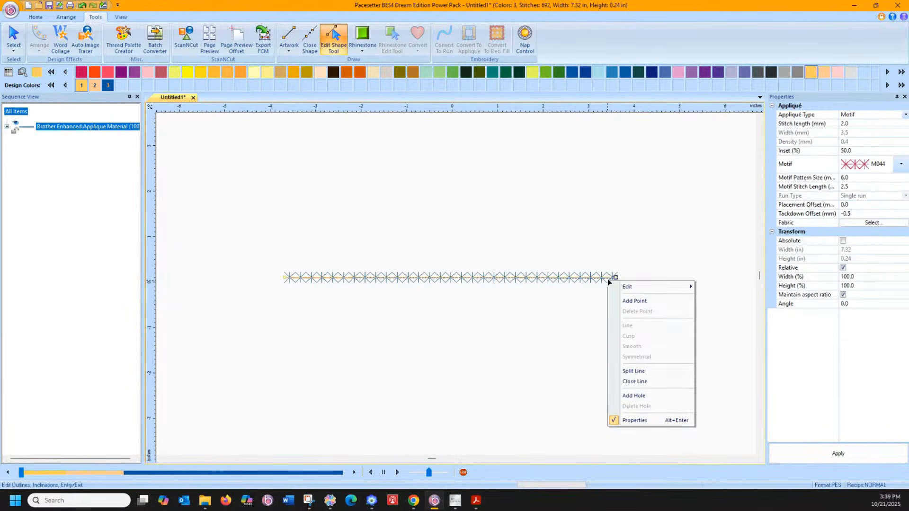
pyautogui.moveTo(630, 288)
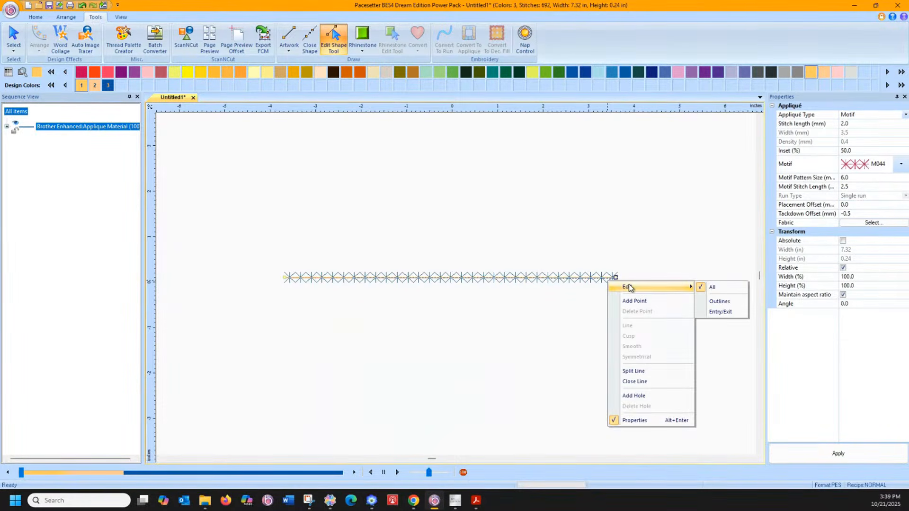
pyautogui.click(721, 313)
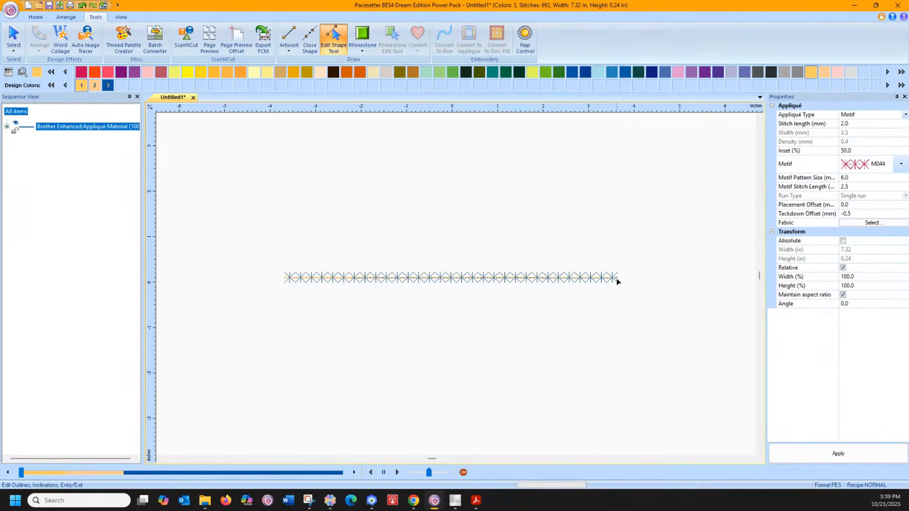
pyautogui.moveTo(618, 282); pyautogui.dragTo(614, 278)
# Shift the left entry point rightward, fine-tune the right exit point, then delete the line.
pyautogui.rightClick(595, 280)
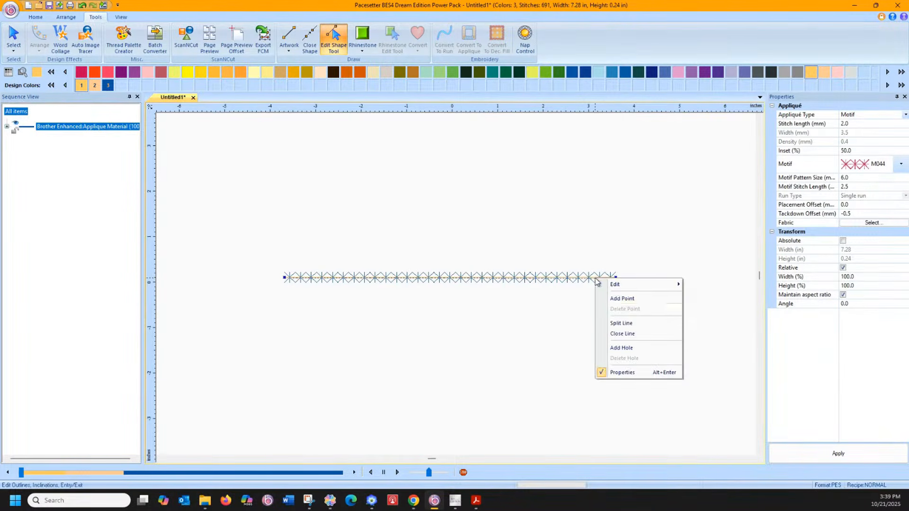
pyautogui.moveTo(636, 285)
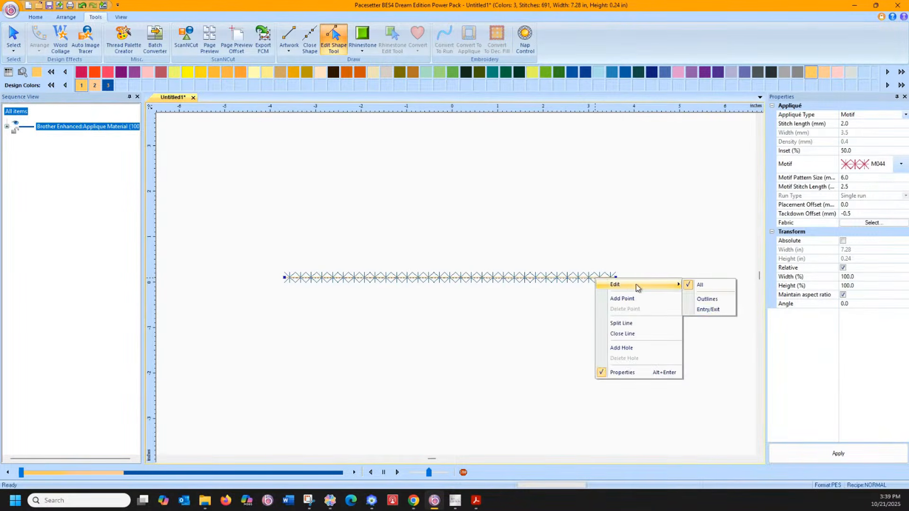
pyautogui.click(713, 312)
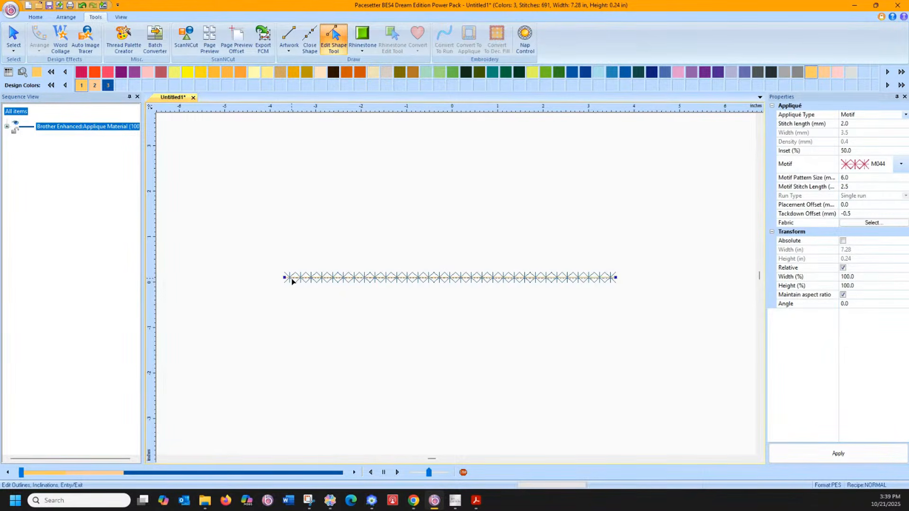
pyautogui.moveTo(285, 278)
pyautogui.mouseDown()
pyautogui.moveTo(358, 283)
pyautogui.moveTo(376, 300)
pyautogui.moveTo(285, 248)
pyautogui.moveTo(304, 283)
pyautogui.mouseUp()
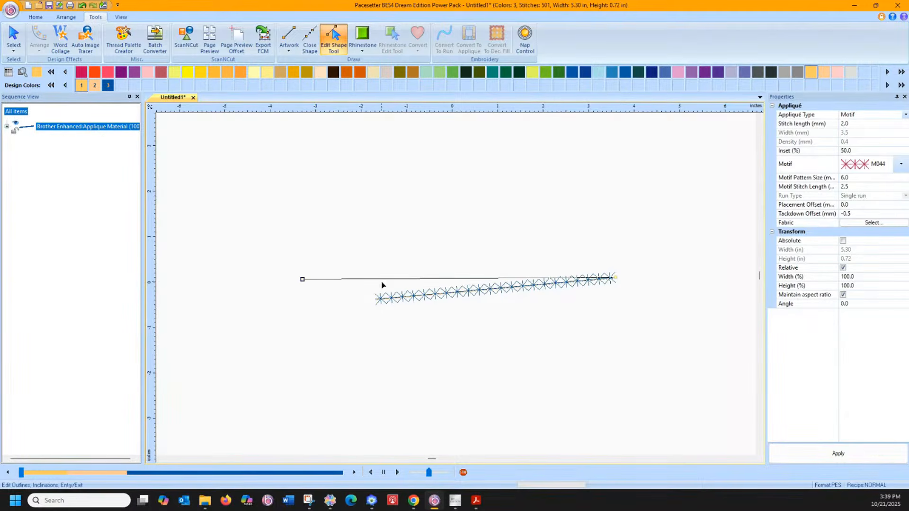
pyautogui.moveTo(616, 278)
pyautogui.mouseDown()
pyautogui.moveTo(616, 269)
pyautogui.moveTo(613, 281)
pyautogui.mouseUp()
pyautogui.click(13, 40)
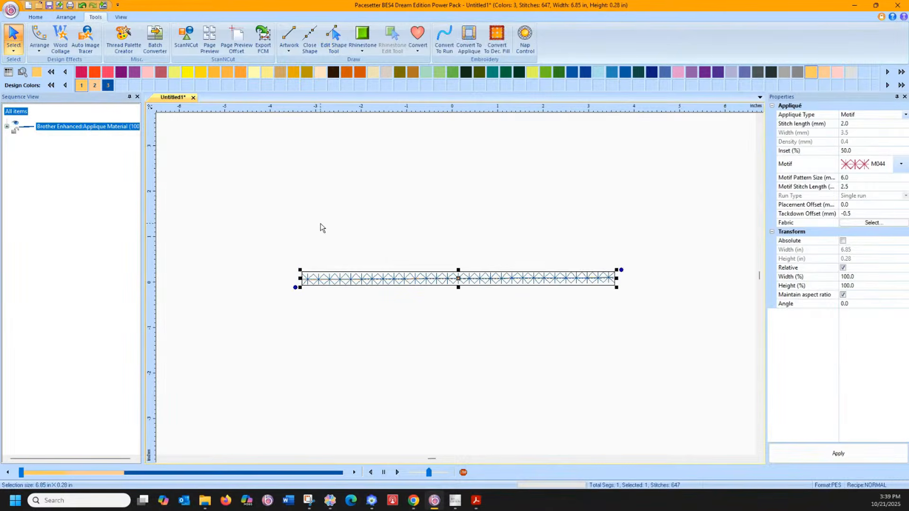
pyautogui.press('Delete')
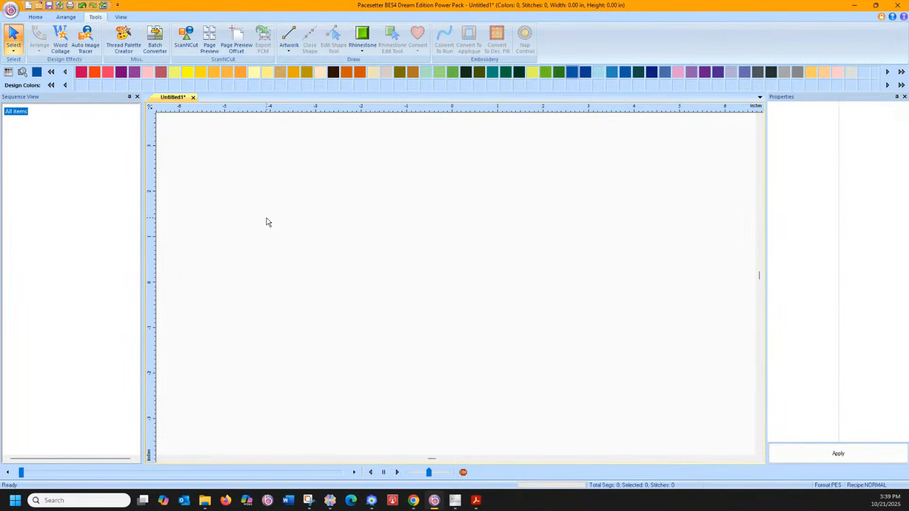
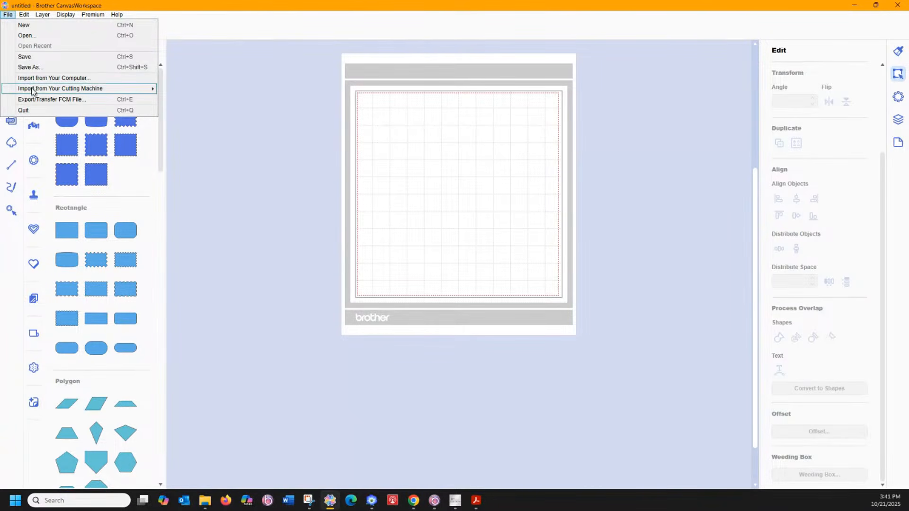
# Import the FCM file from the cutting machine, retrying past repeated server connection errors.
pyautogui.moveTo(33, 90)
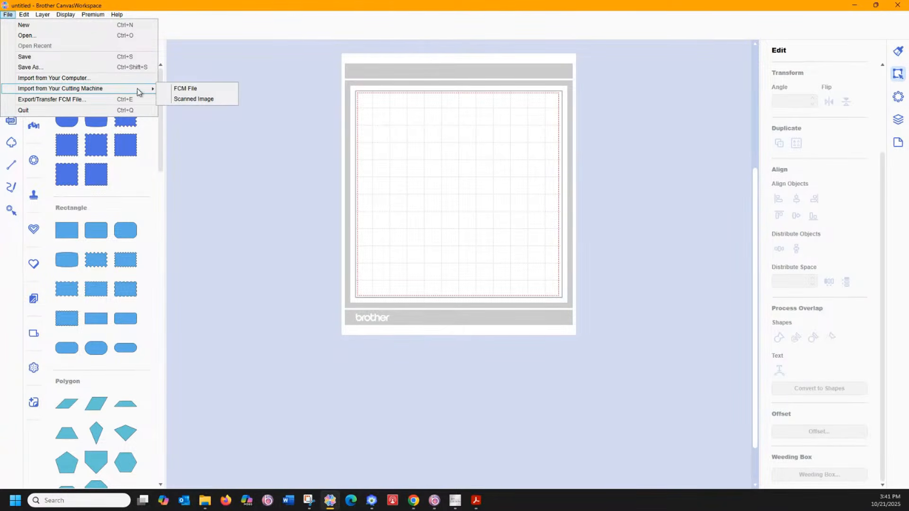
pyautogui.click(199, 89)
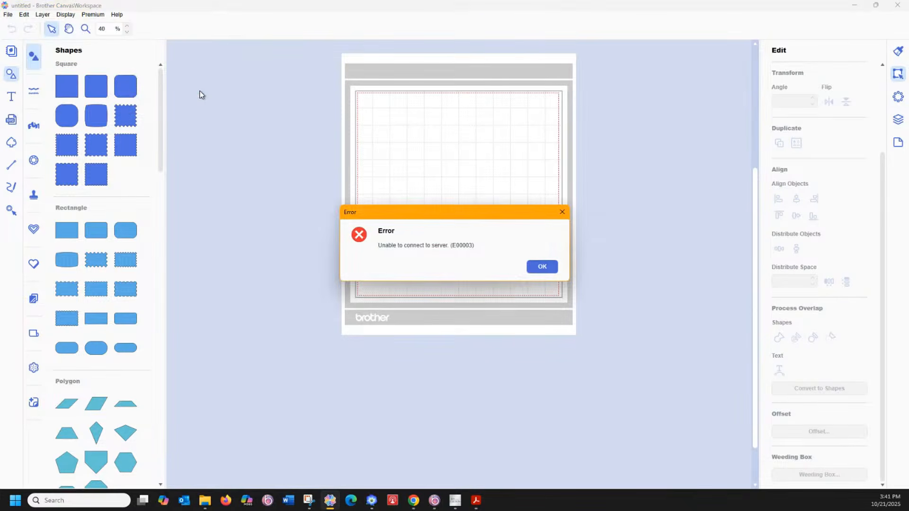
pyautogui.click(525, 267)
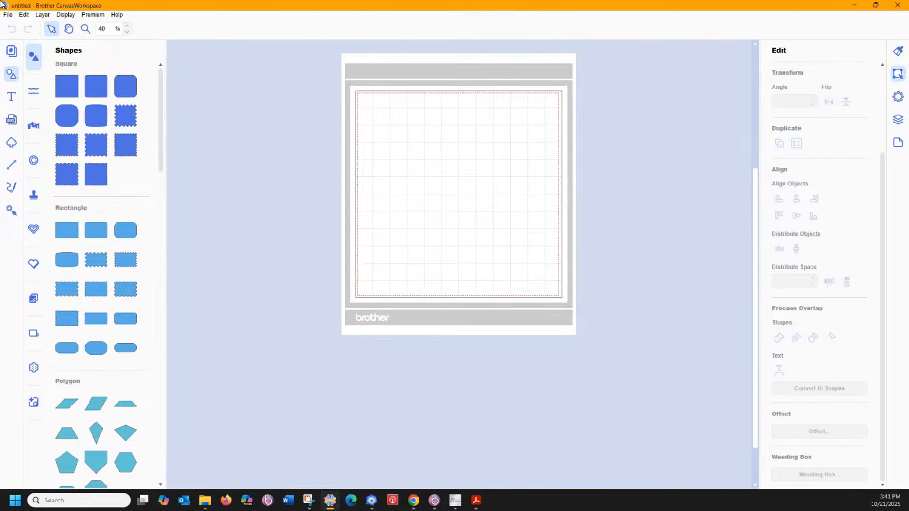
pyautogui.click(9, 15)
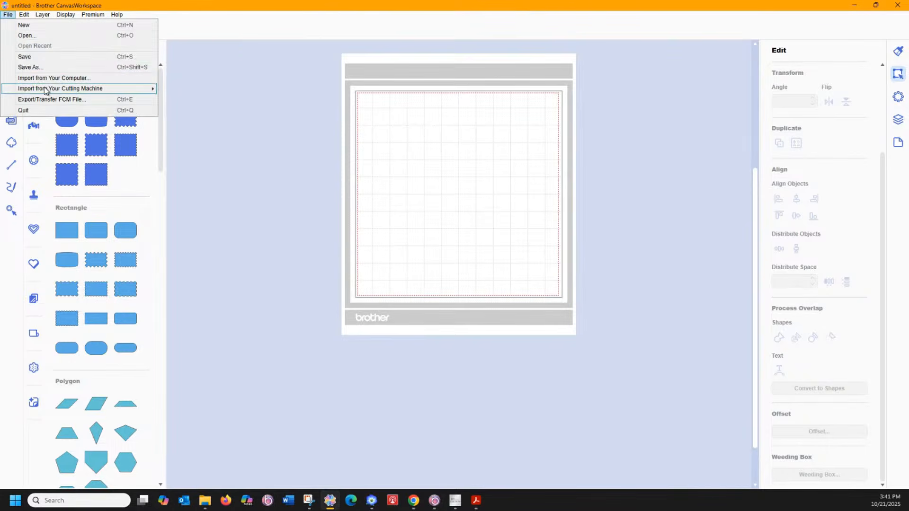
pyautogui.moveTo(123, 88)
pyautogui.click(186, 89)
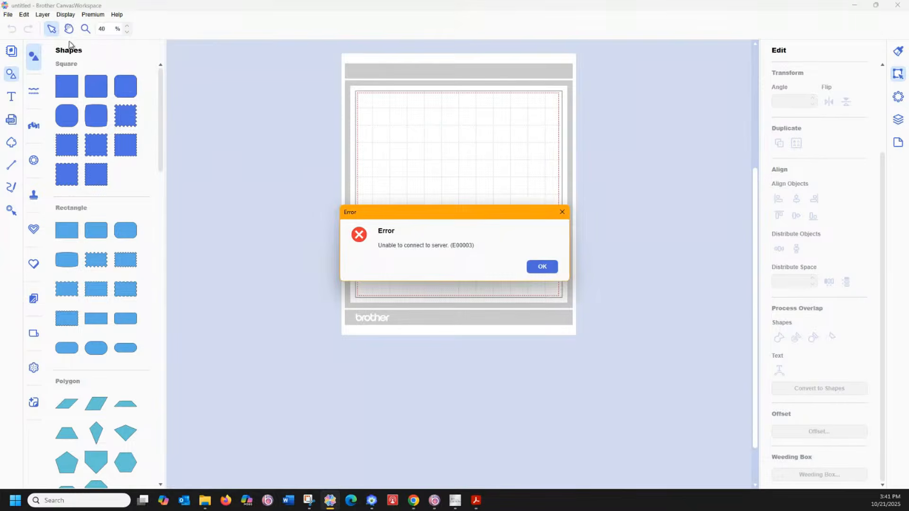
pyautogui.click(538, 268)
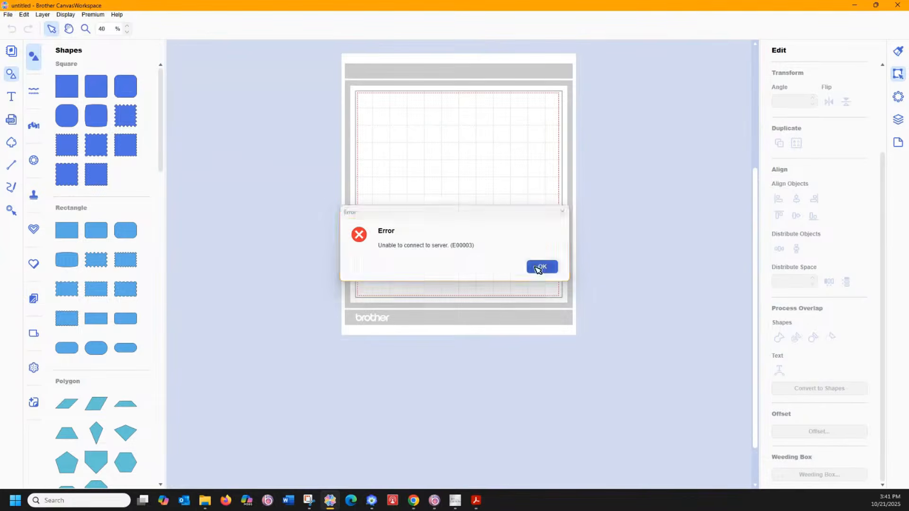
pyautogui.click(8, 15)
pyautogui.moveTo(45, 89)
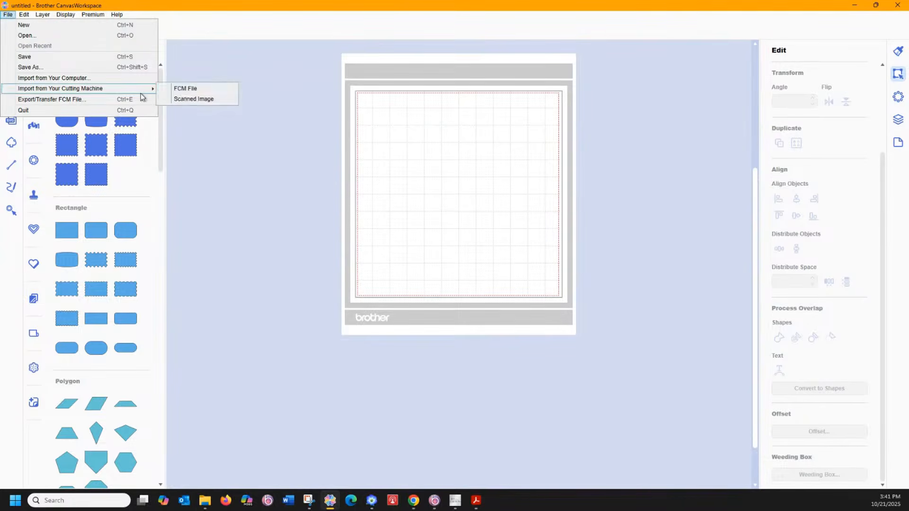
pyautogui.click(181, 91)
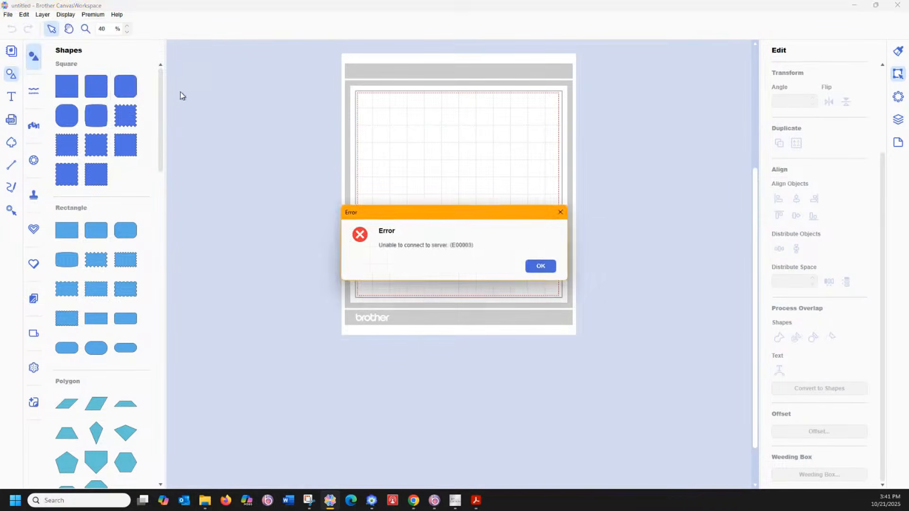
pyautogui.click(540, 266)
pyautogui.click(10, 15)
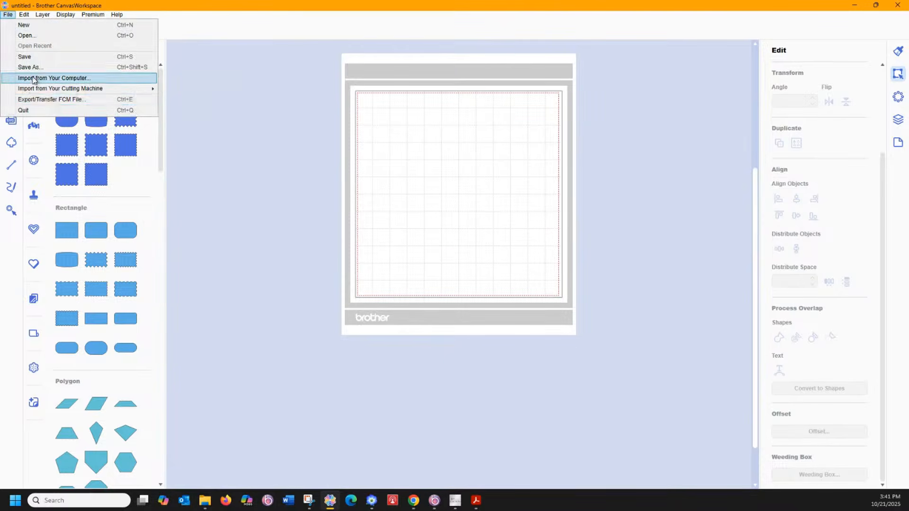
pyautogui.moveTo(92, 93)
pyautogui.click(173, 89)
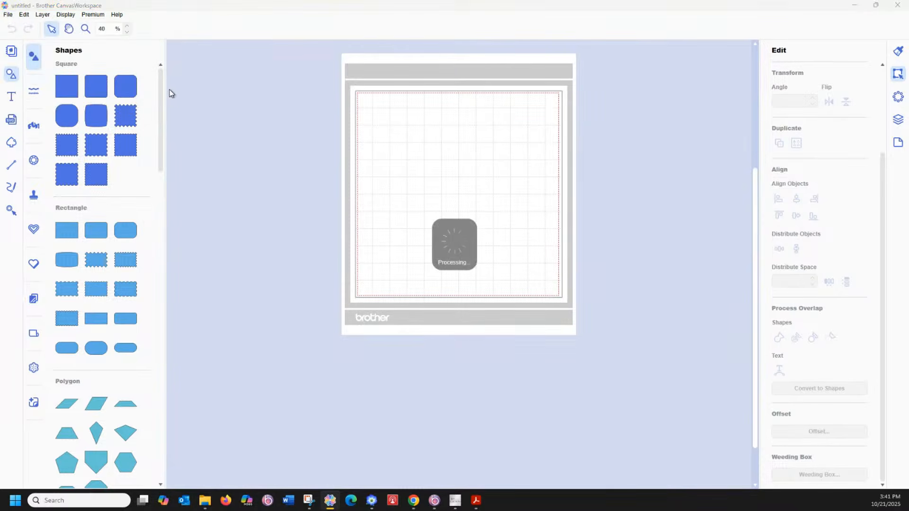
# Select the witch hat, centre it on the mat and enlarge it by its corner.
pyautogui.moveTo(346, 81); pyautogui.dragTo(448, 180)
pyautogui.moveTo(397, 136); pyautogui.dragTo(450, 197)
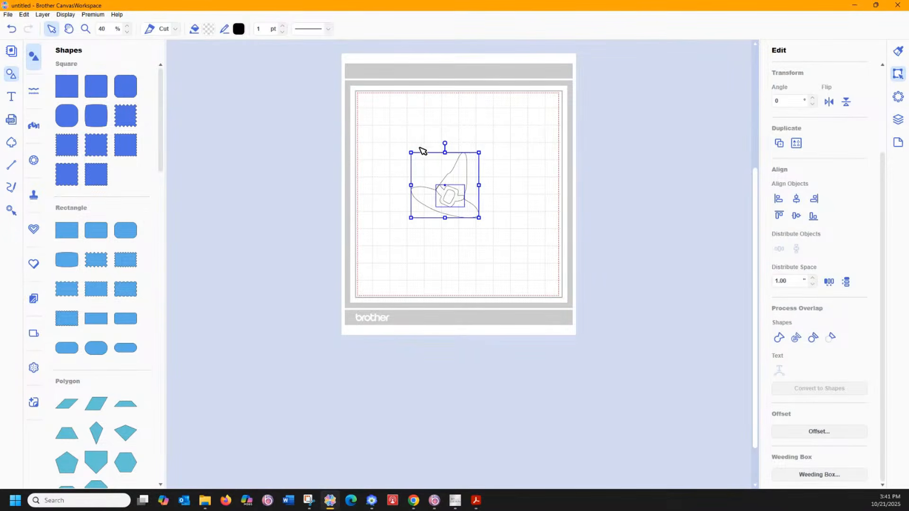
pyautogui.moveTo(410, 152); pyautogui.dragTo(492, 241)
pyautogui.click(86, 28)
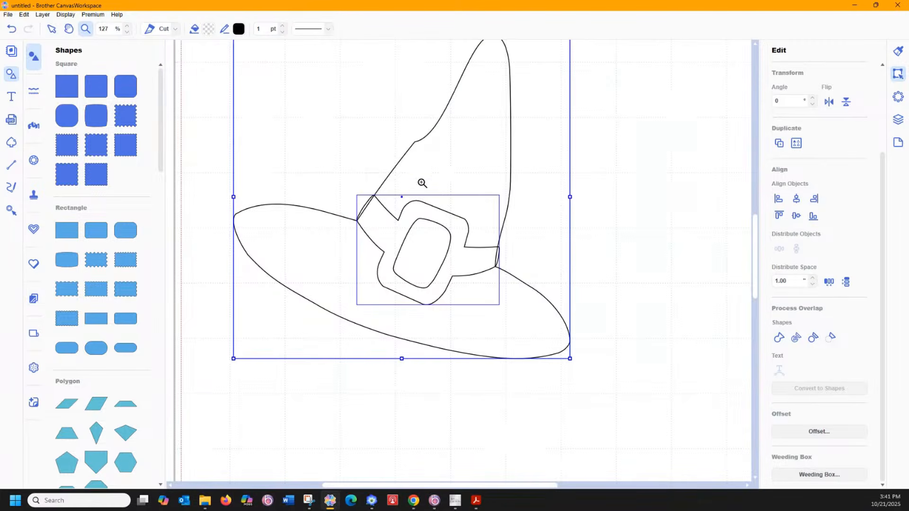
pyautogui.click(51, 29)
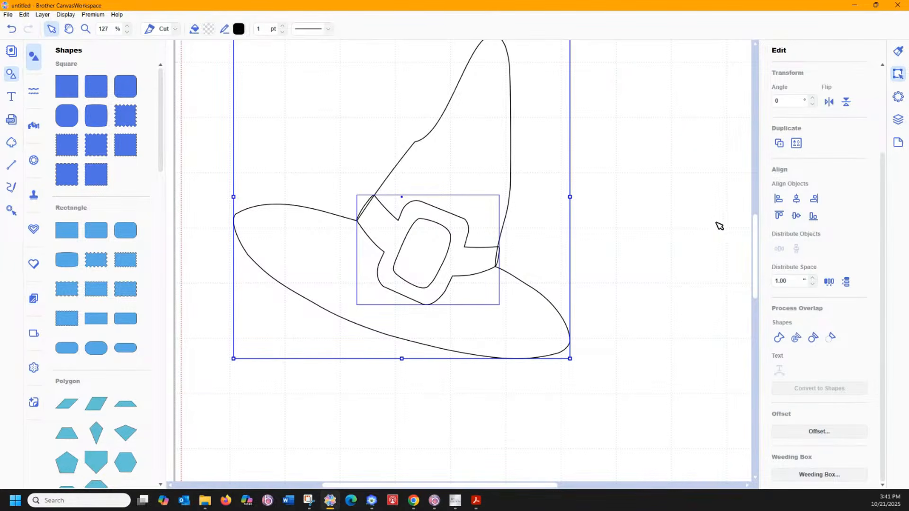
# Trial-merge the buckle into the hat band, undo the trial, and reselect the whole hat.
pyautogui.click(814, 339)
pyautogui.moveTo(439, 214); pyautogui.dragTo(623, 261)
pyautogui.click(613, 239)
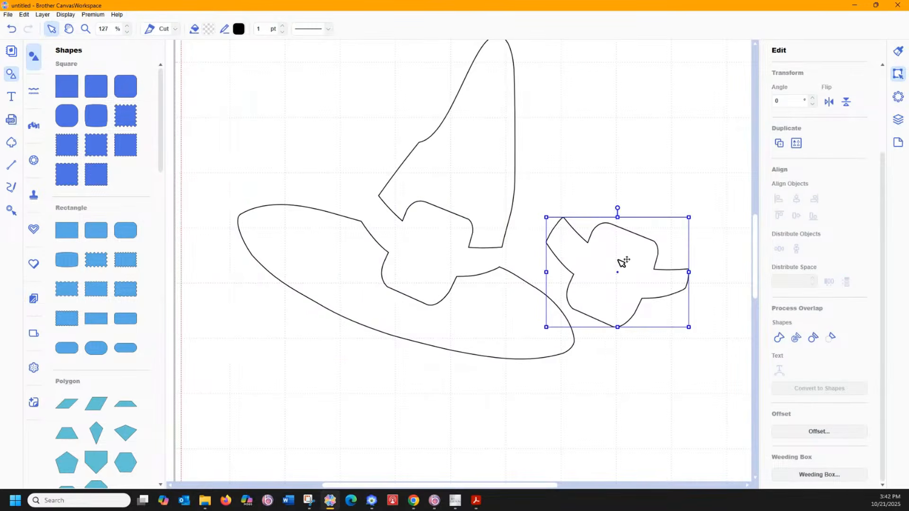
pyautogui.click(12, 31)
pyautogui.click(12, 30)
pyautogui.click(12, 30)
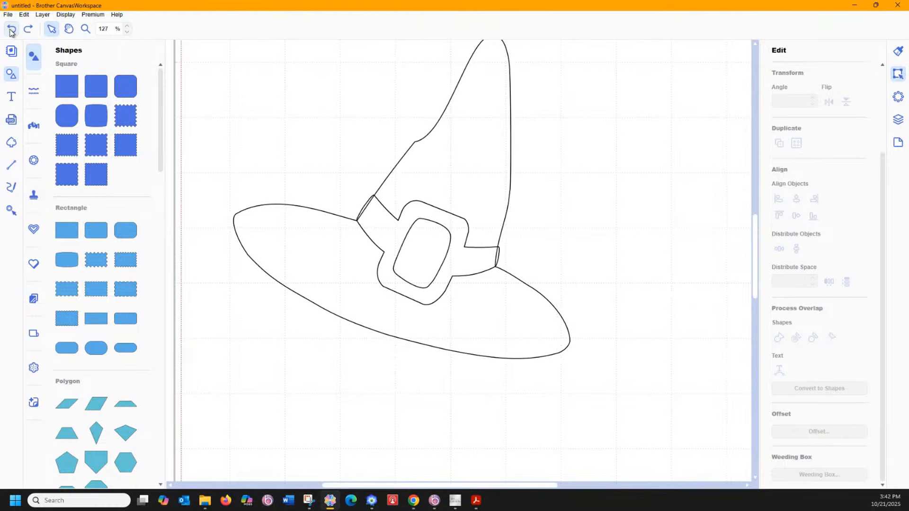
pyautogui.moveTo(232, 62); pyautogui.dragTo(586, 378)
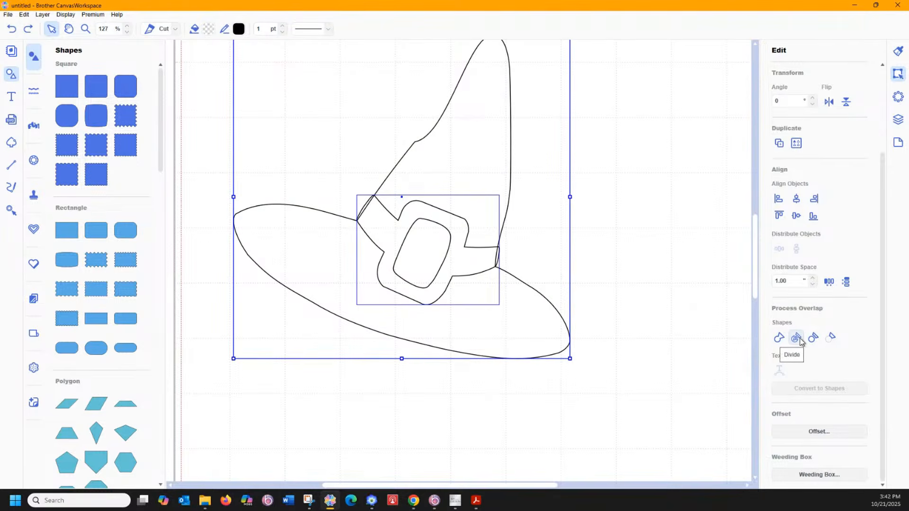
# Divide the hat's overlapping outlines and delete the inner buckle piece and two belt-edge slivers.
pyautogui.click(797, 338)
pyautogui.click(657, 339)
pyautogui.moveTo(420, 243); pyautogui.dragTo(589, 232)
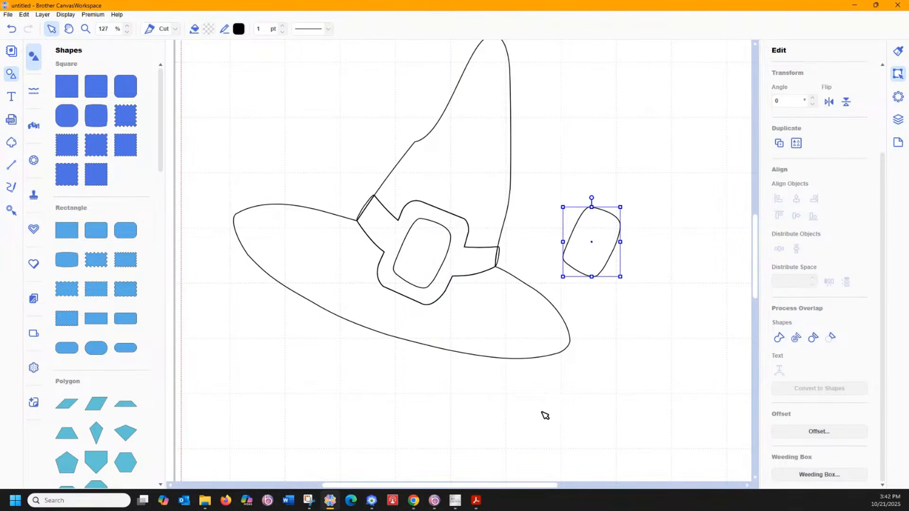
pyautogui.press('Delete')
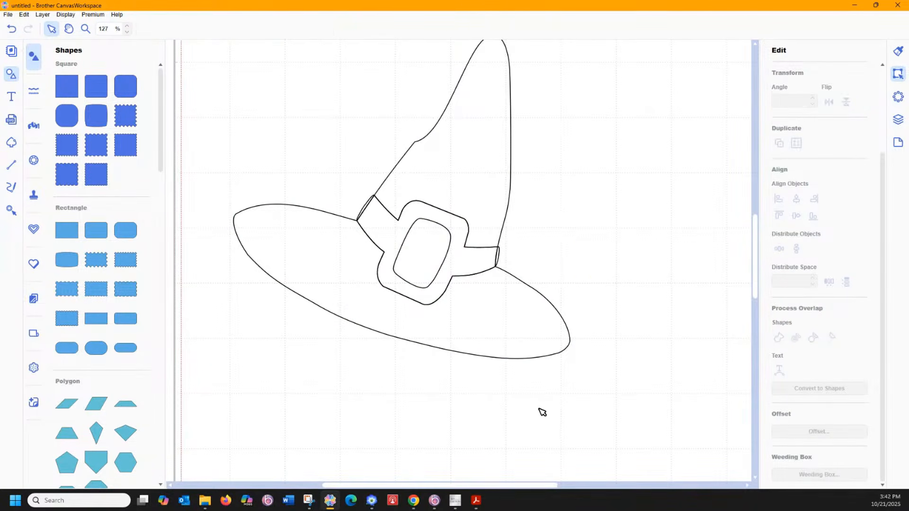
pyautogui.moveTo(367, 211); pyautogui.dragTo(235, 81)
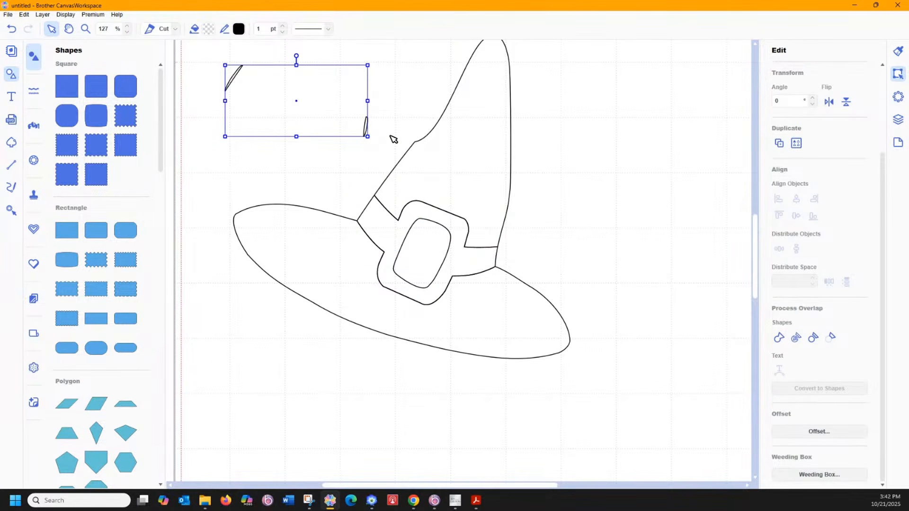
pyautogui.press('Delete')
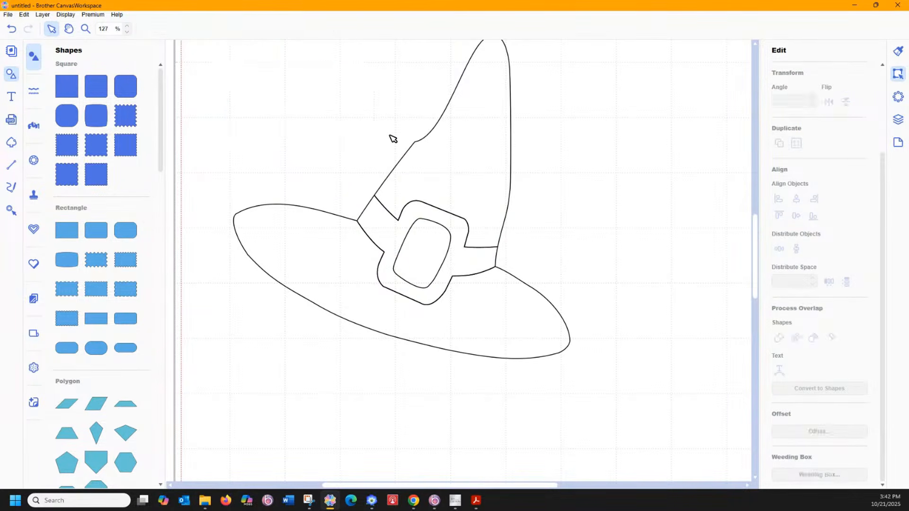
# Test-move the crown-and-brim piece and the buckle aside, then undo both moves.
pyautogui.moveTo(340, 251); pyautogui.dragTo(412, 332)
pyautogui.moveTo(391, 239); pyautogui.dragTo(353, 131)
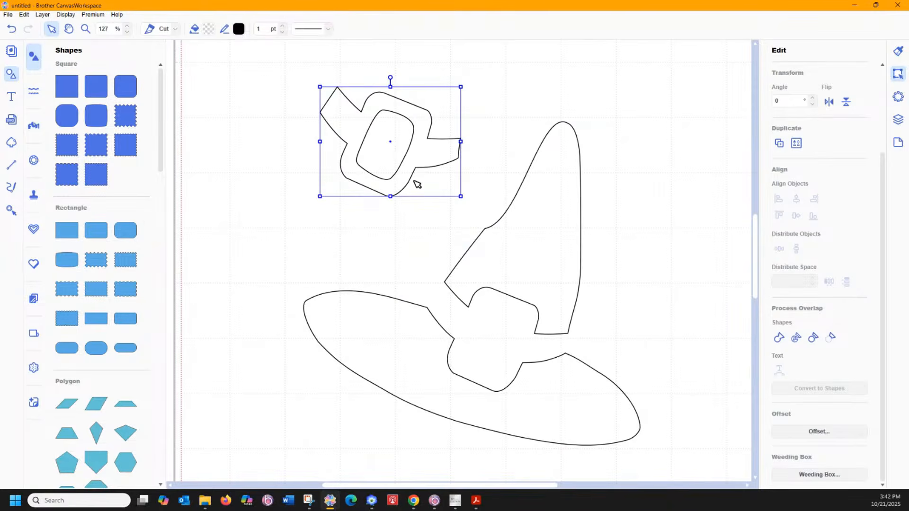
pyautogui.click(17, 32)
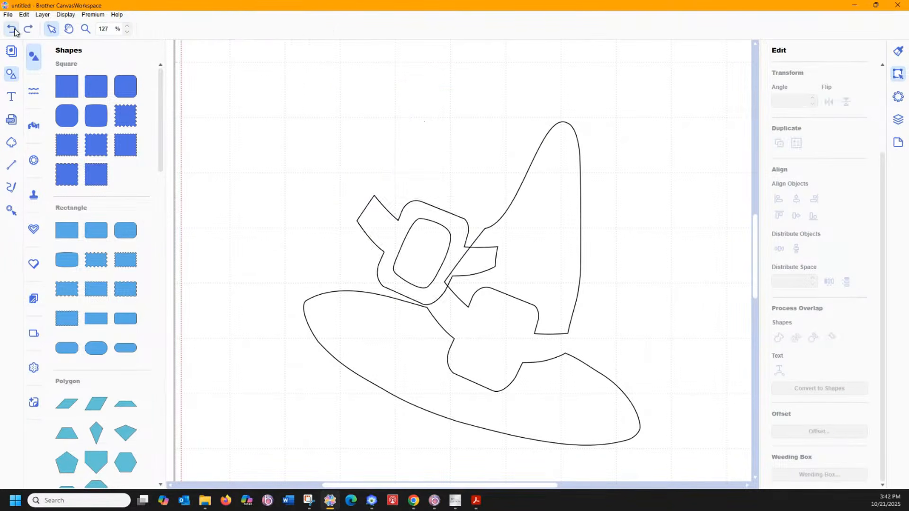
pyautogui.click(14, 32)
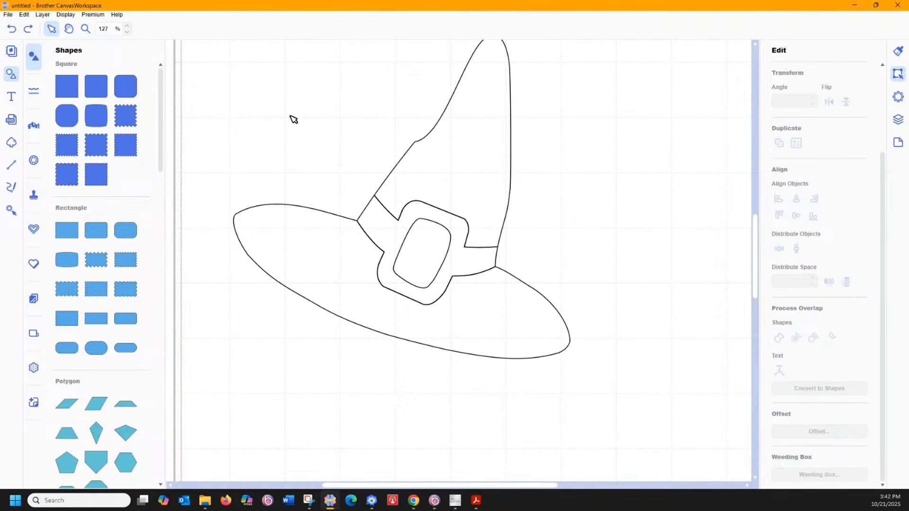
# Export the hat as the FCM file 'witch hat2', without replacing the existing 'witch hat' file.
pyautogui.click(8, 15)
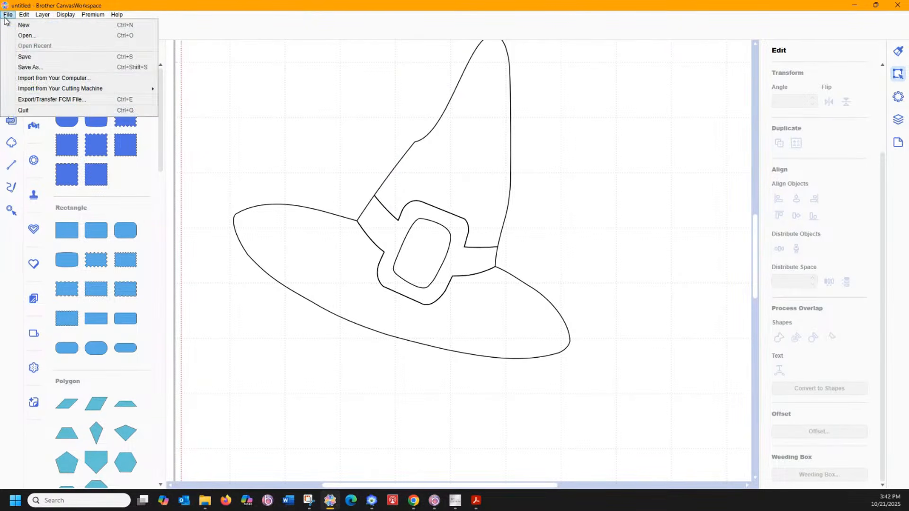
pyautogui.click(32, 101)
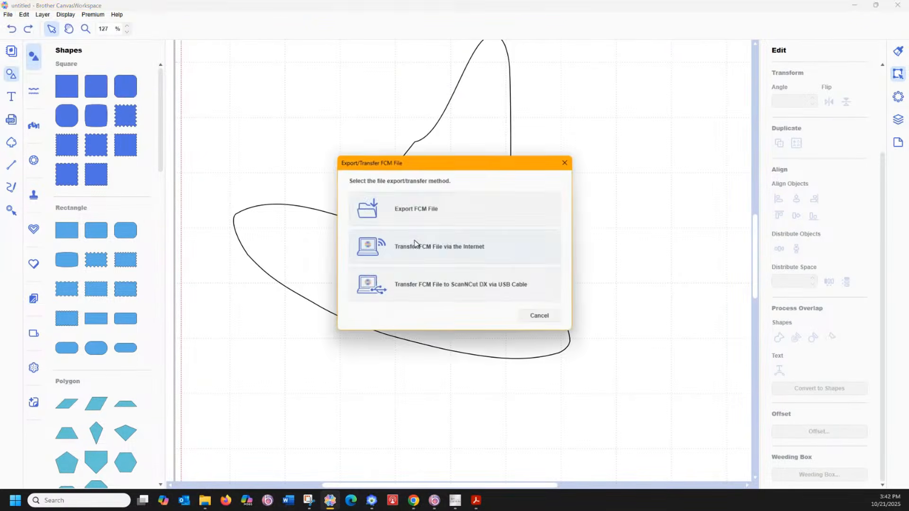
pyautogui.click(425, 211)
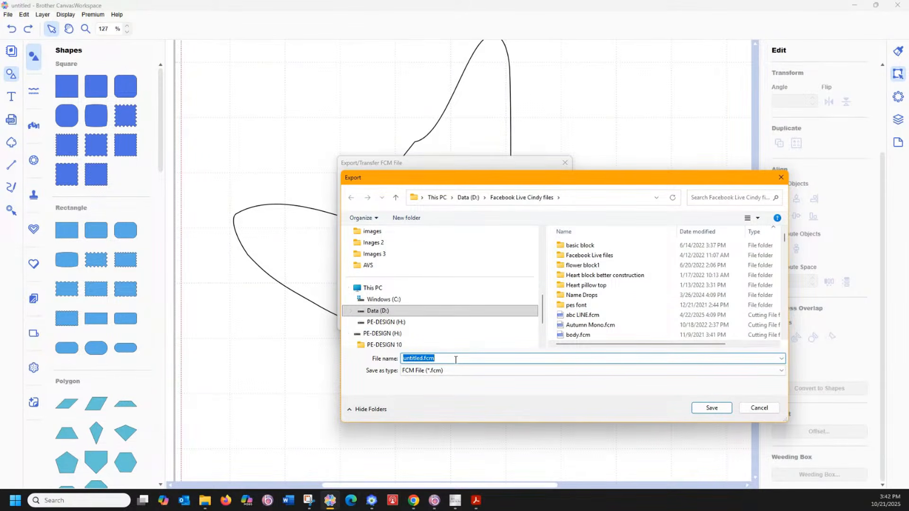
pyautogui.write('w')
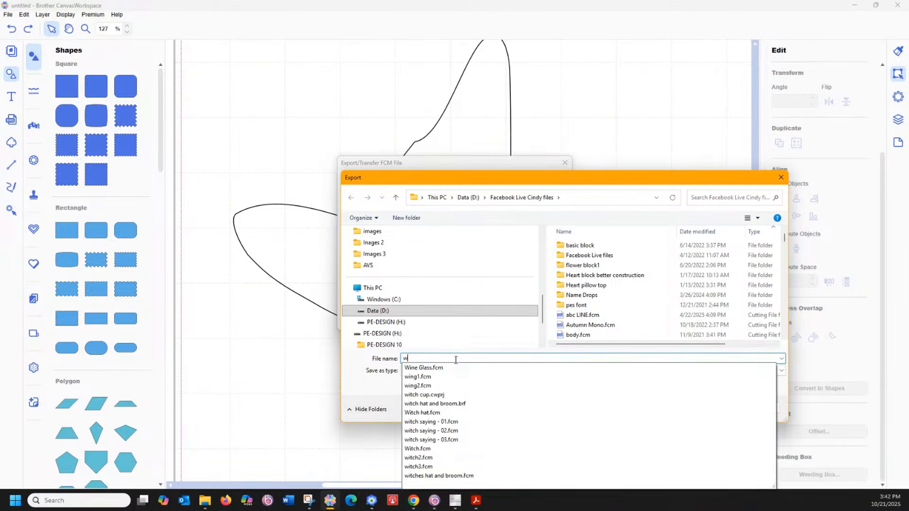
pyautogui.write('itch hap')
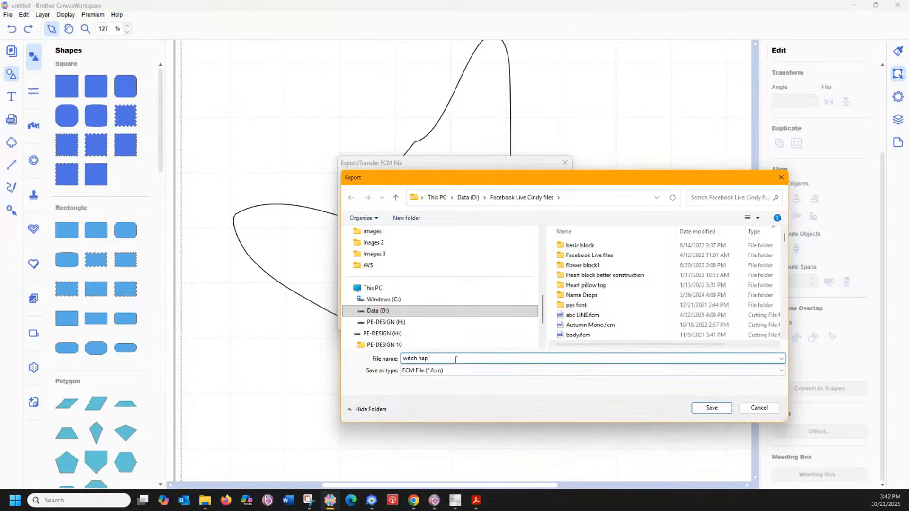
pyautogui.press('BackSpace')
pyautogui.press('Return')
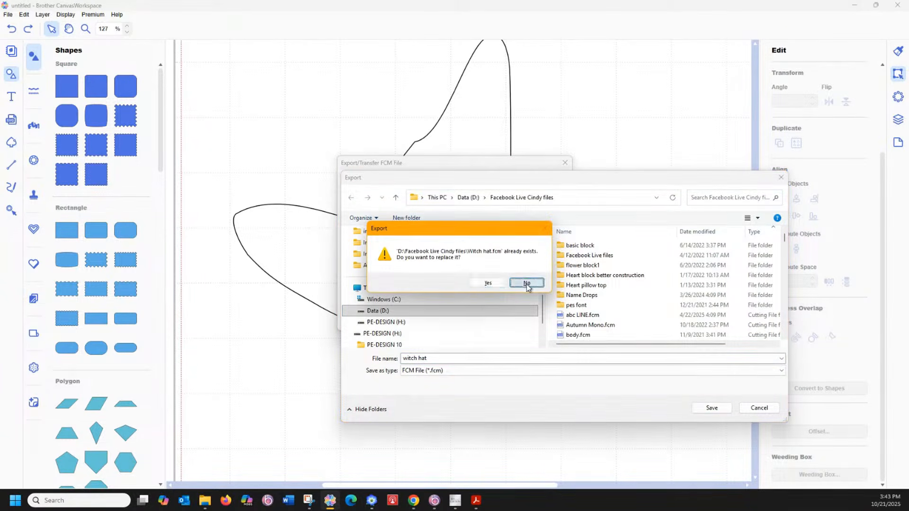
pyautogui.click(527, 282)
pyautogui.click(440, 358)
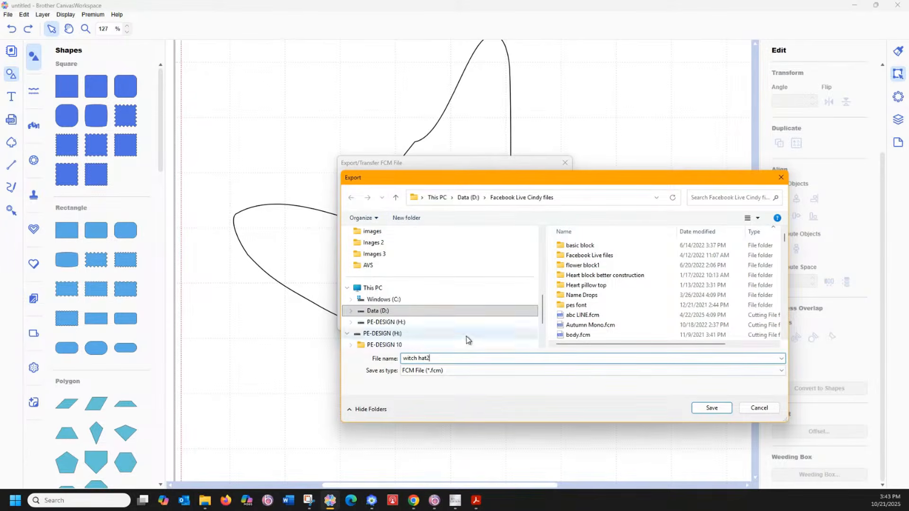
pyautogui.click(711, 407)
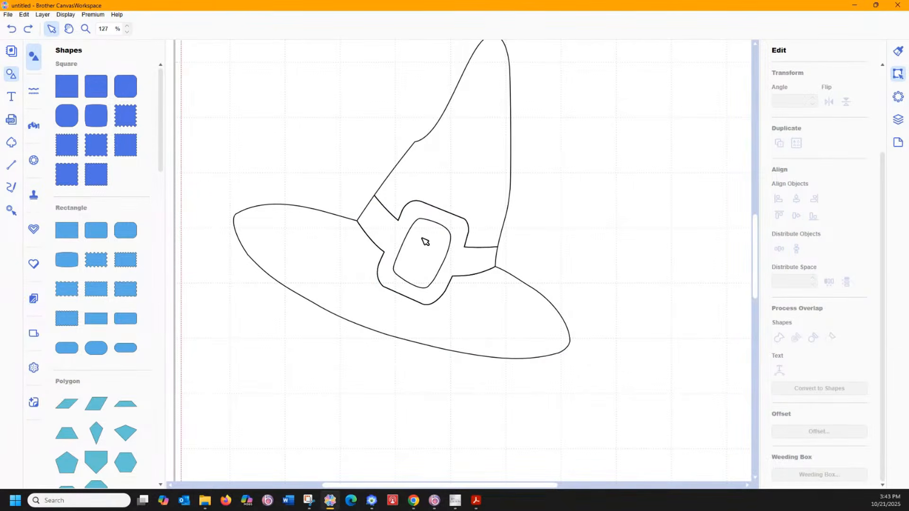
# Import witch hat2.fcm as artwork onto the Pacesetter BES4 Dream Edition canvas.
pyautogui.click(857, 7)
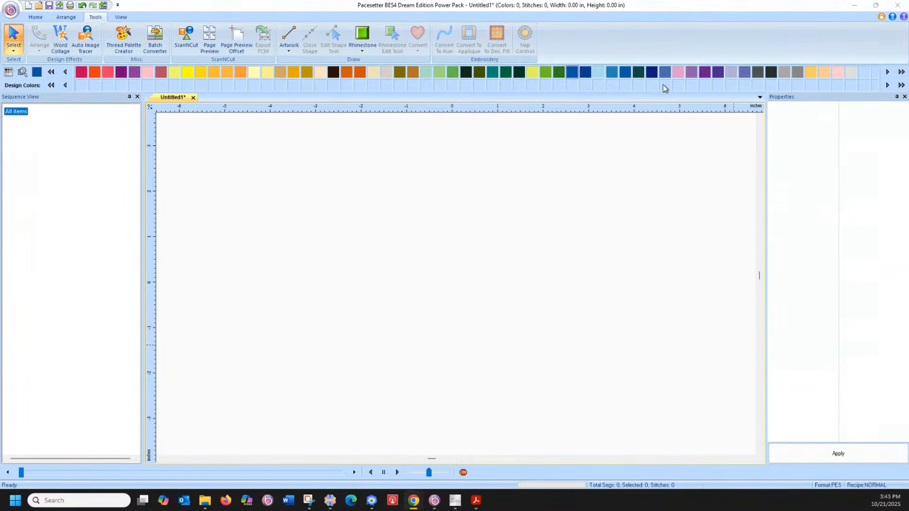
pyautogui.click(33, 17)
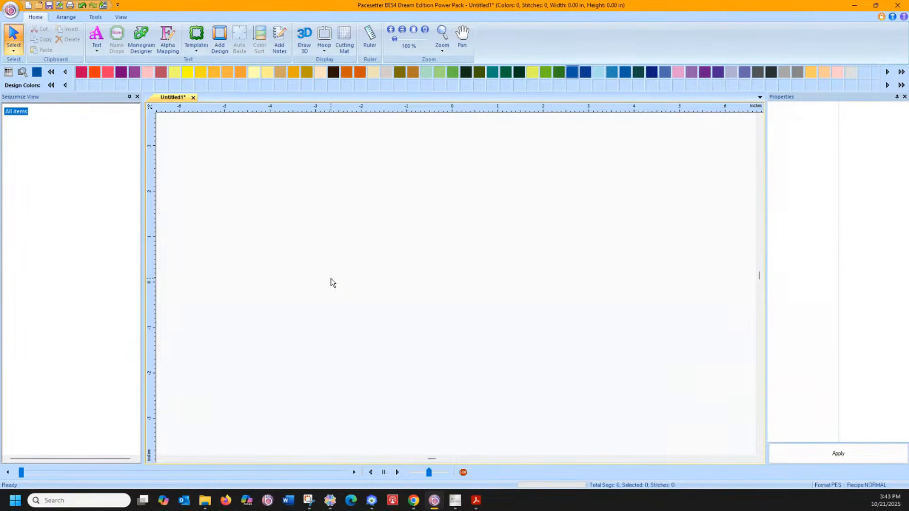
pyautogui.click(10, 10)
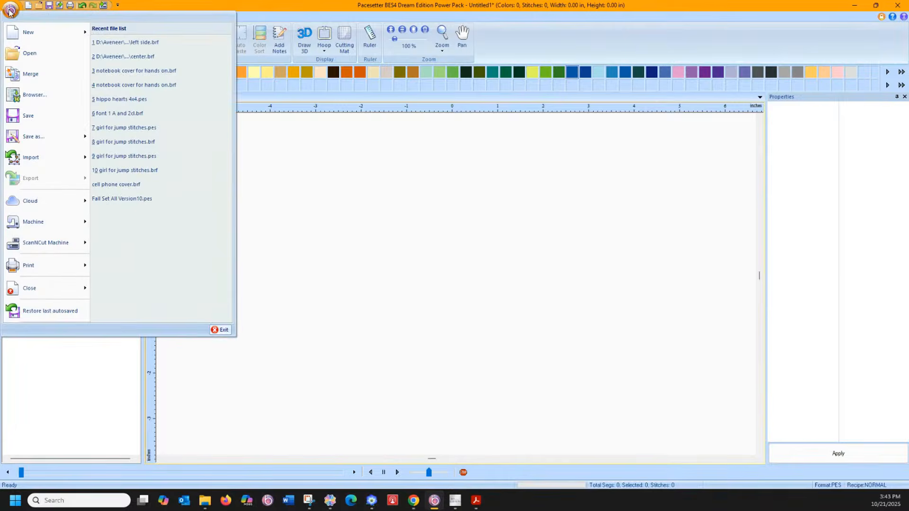
pyautogui.moveTo(71, 160)
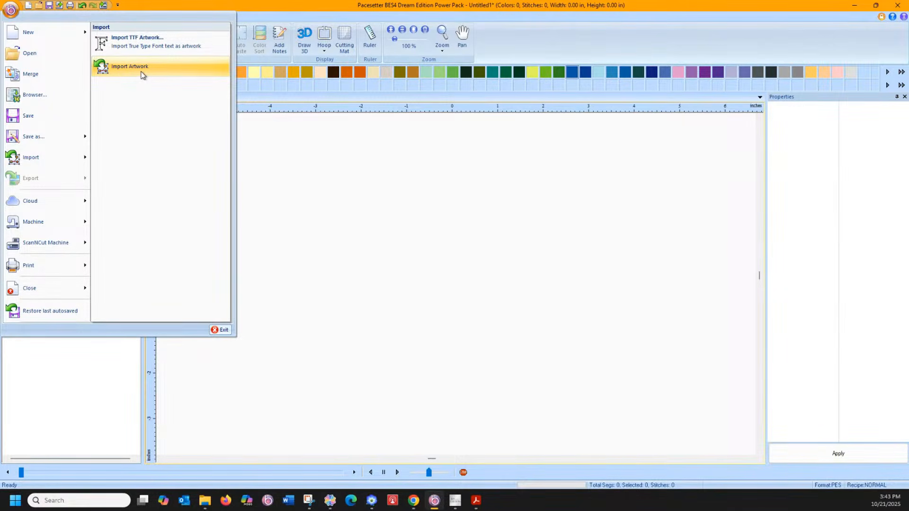
pyautogui.click(141, 72)
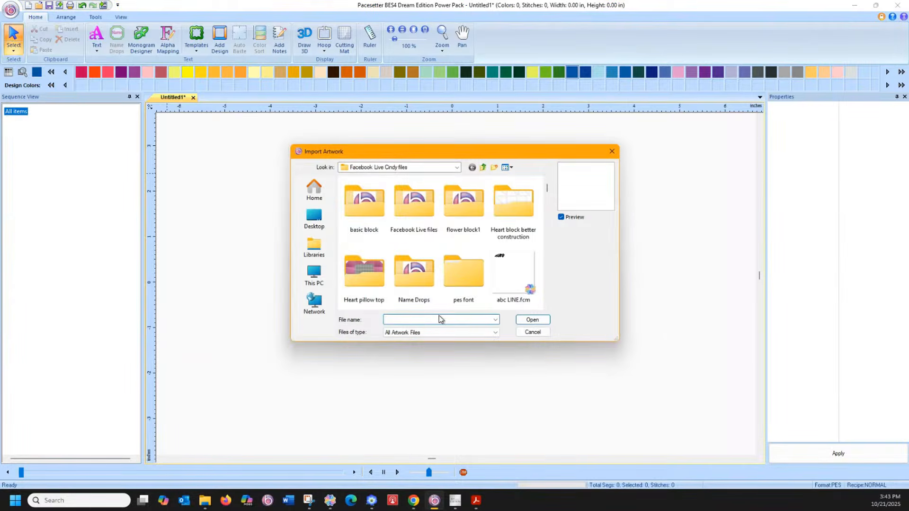
pyautogui.write('witc')
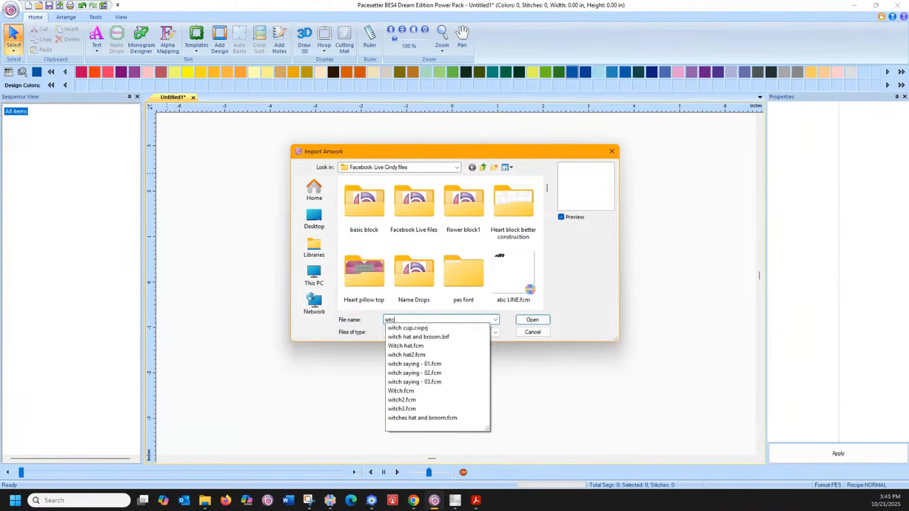
pyautogui.write('h')
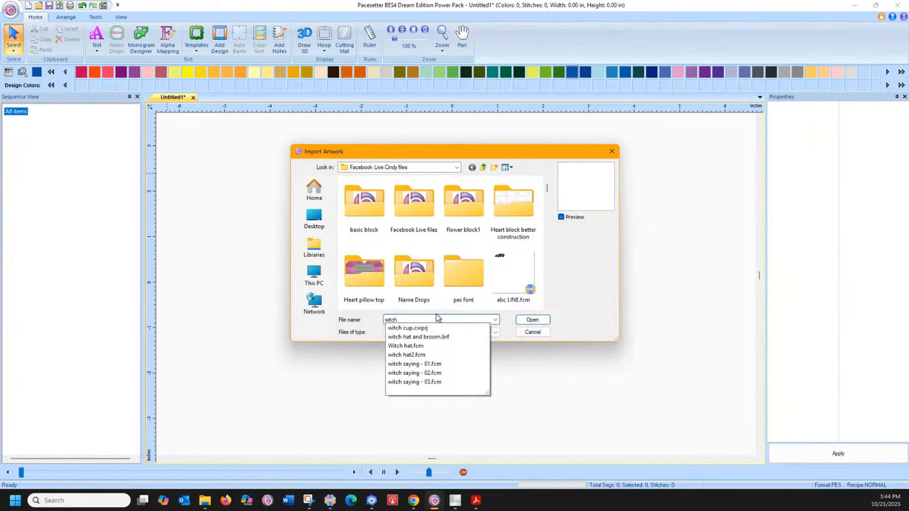
pyautogui.click(412, 354)
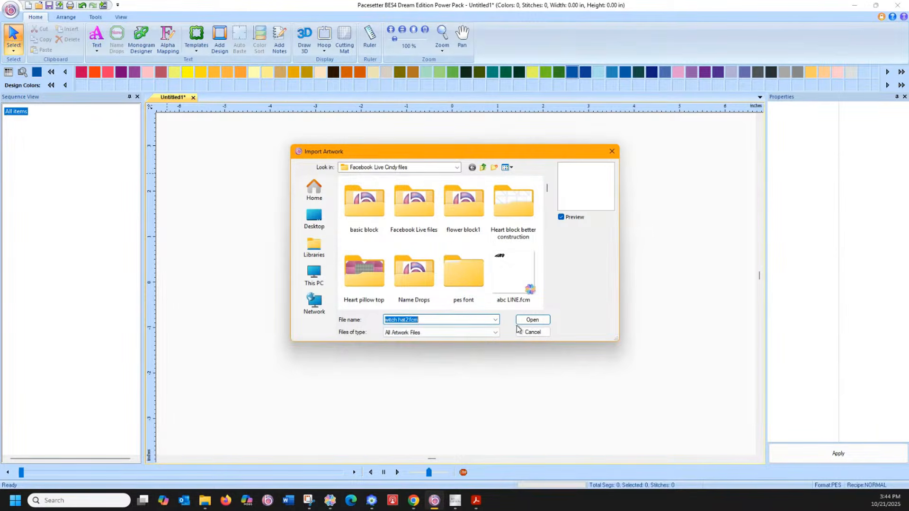
pyautogui.click(532, 320)
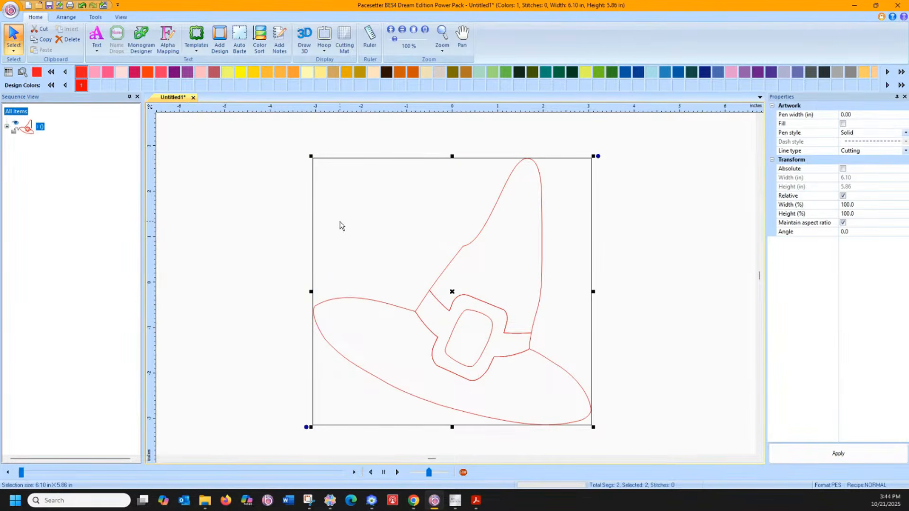
# Copy the hat artwork and bring up BES Silver Edition's empty design.
pyautogui.click(96, 18)
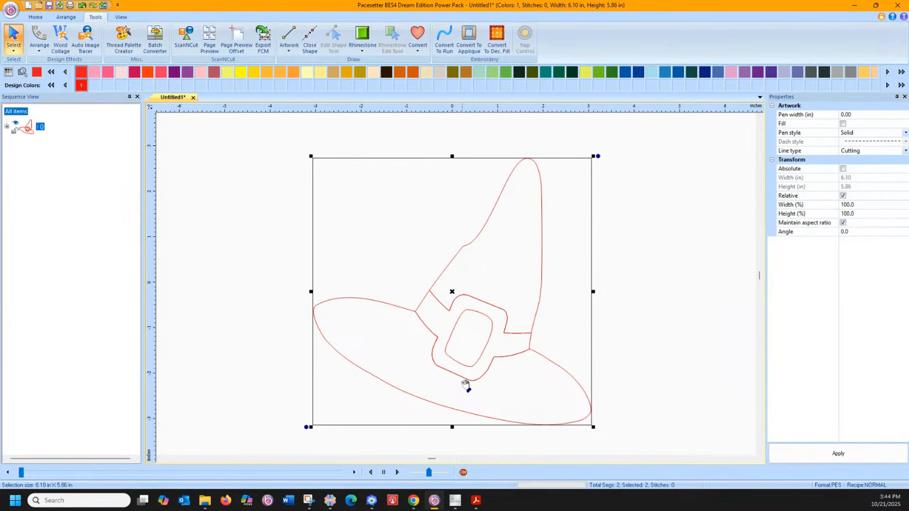
pyautogui.rightClick(450, 316)
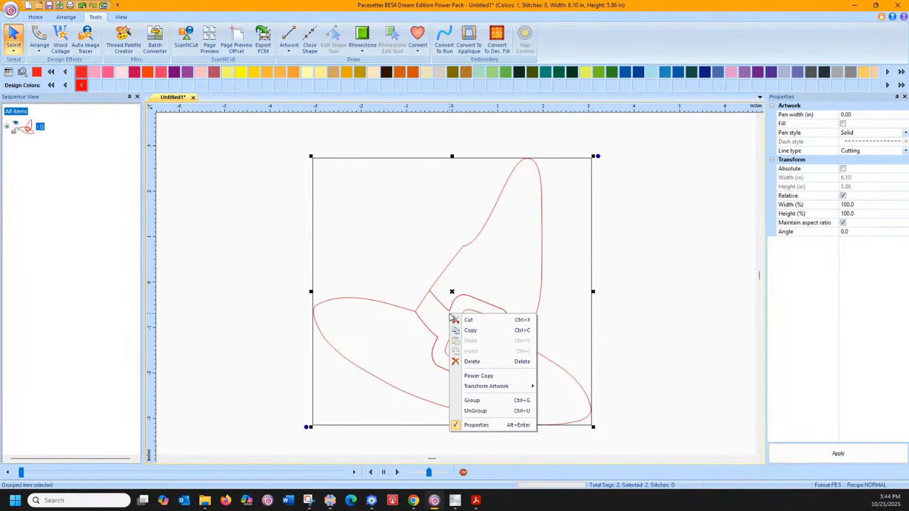
pyautogui.click(470, 330)
pyautogui.click(455, 500)
pyautogui.rightClick(388, 314)
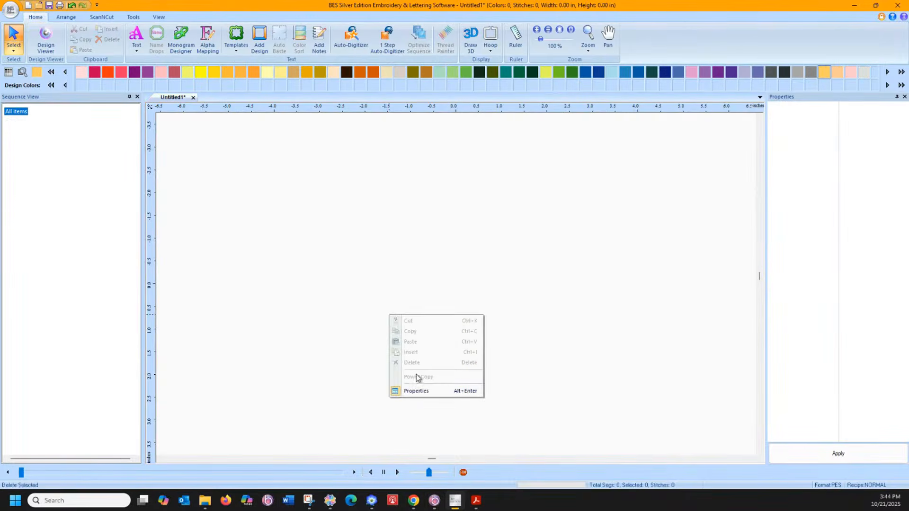
pyautogui.click(359, 316)
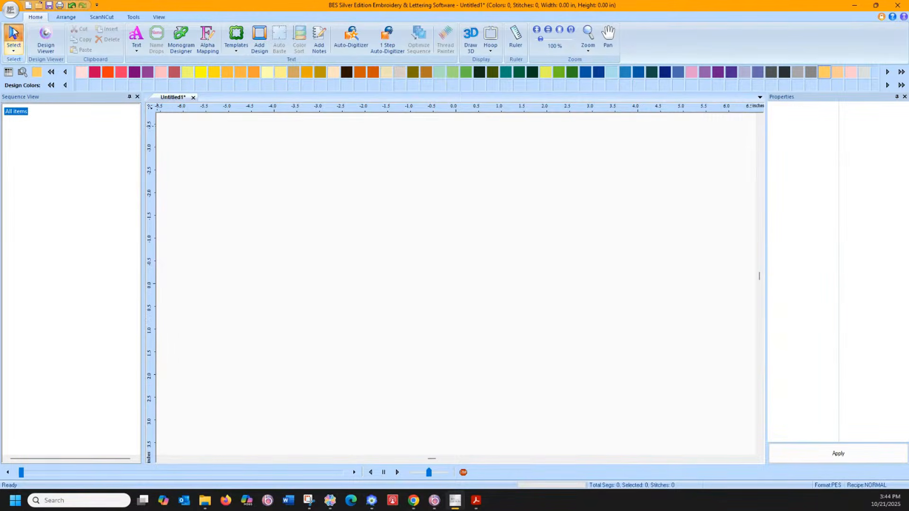
pyautogui.click(10, 9)
# In Import FCM, go up to Data (D:) and into the Facebook Live Cindy files folder.
pyautogui.moveTo(43, 157)
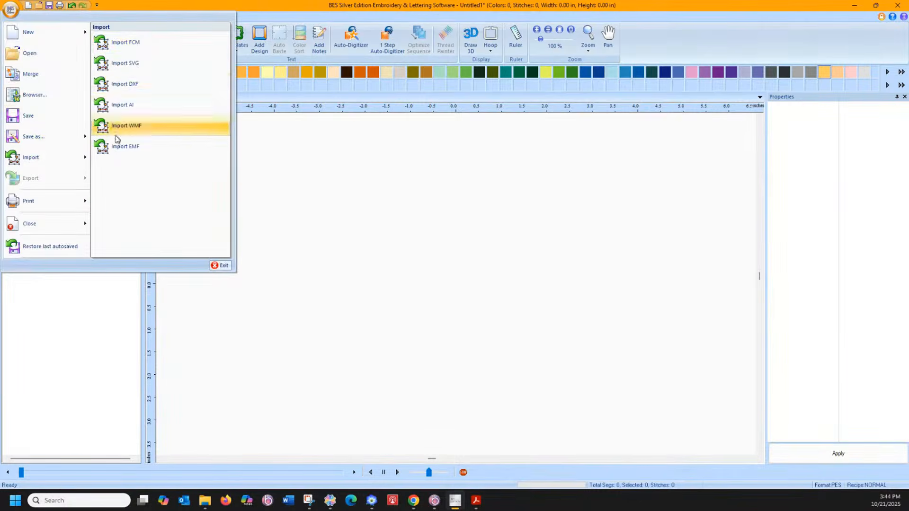
pyautogui.click(140, 46)
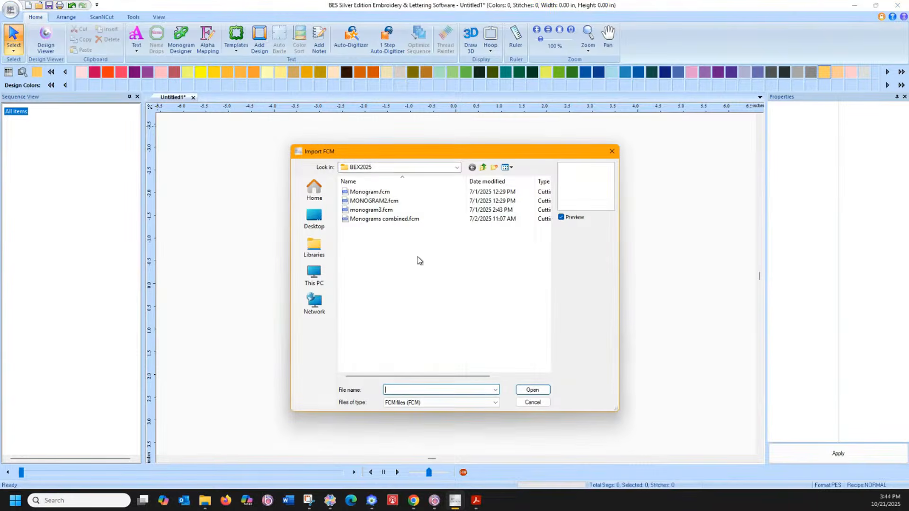
pyautogui.click(482, 167)
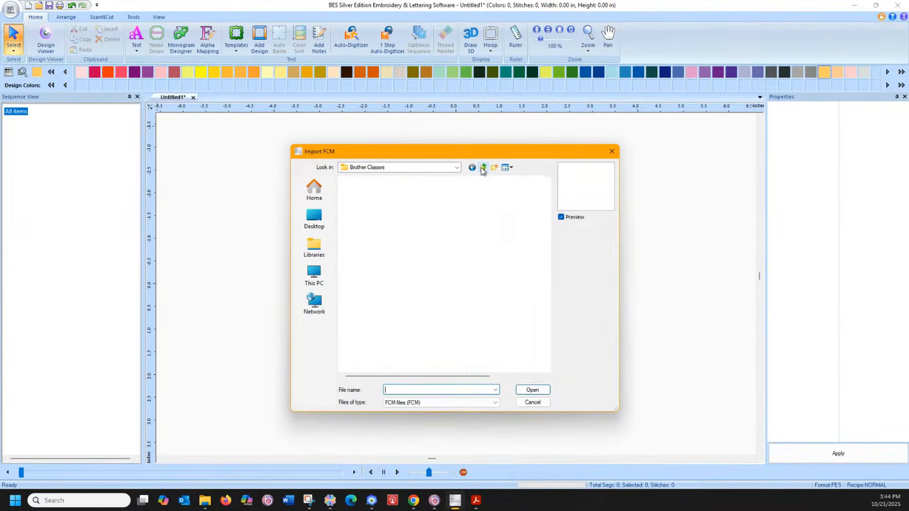
pyautogui.click(483, 167)
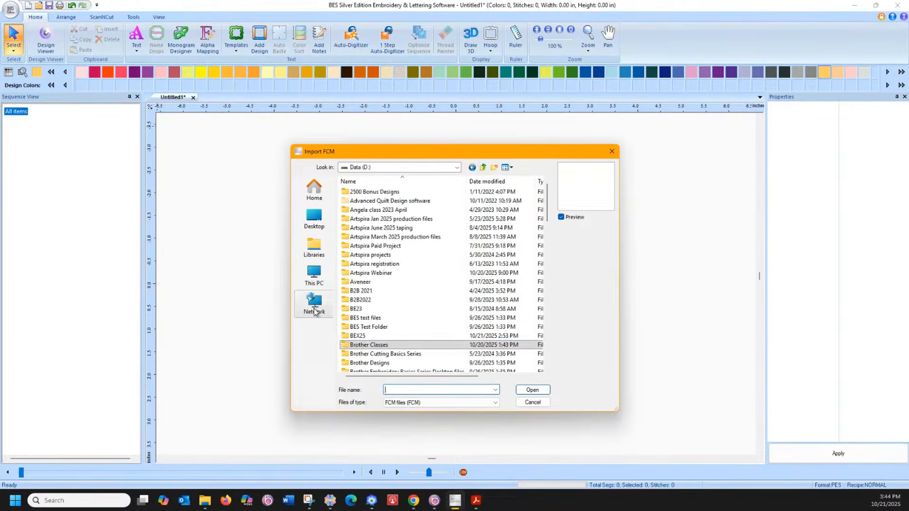
pyautogui.scroll(-1, 400, 310)
pyautogui.scroll(-10, 400, 310)
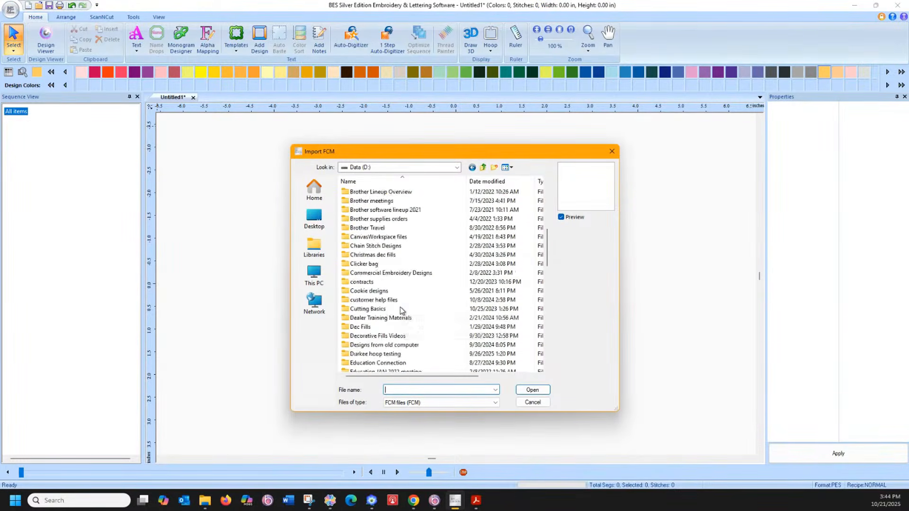
pyautogui.click(397, 327)
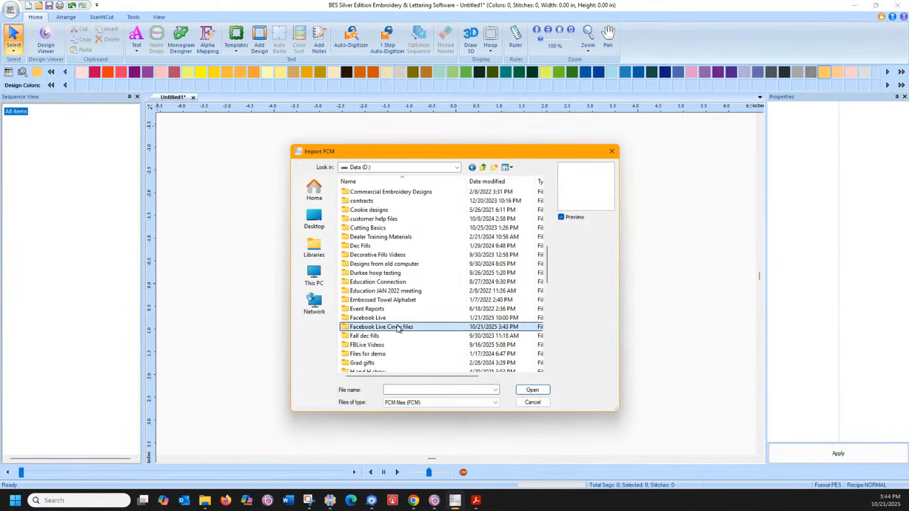
pyautogui.doubleClick(397, 327)
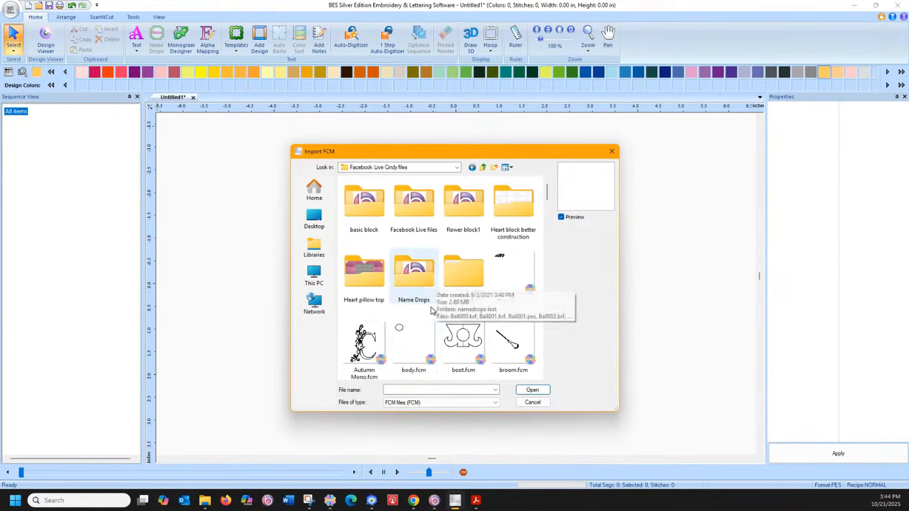
# Choose witch hat2.fcm as the file name and open it.
pyautogui.click(428, 390)
pyautogui.write('witche')
pyautogui.press('BackSpace')
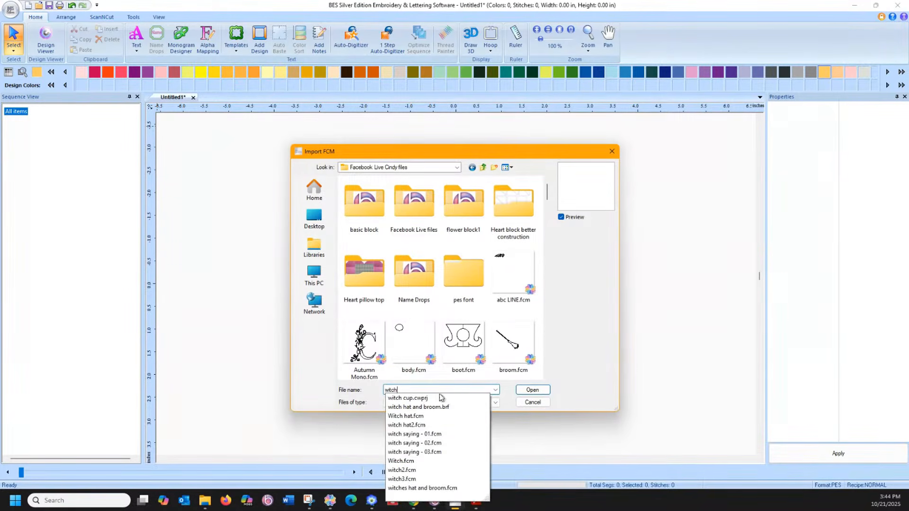
pyautogui.click(406, 424)
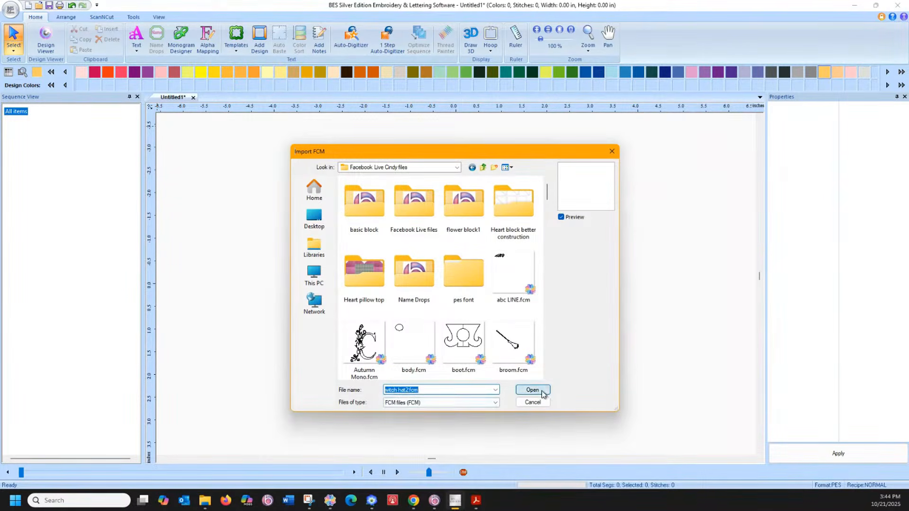
pyautogui.click(532, 390)
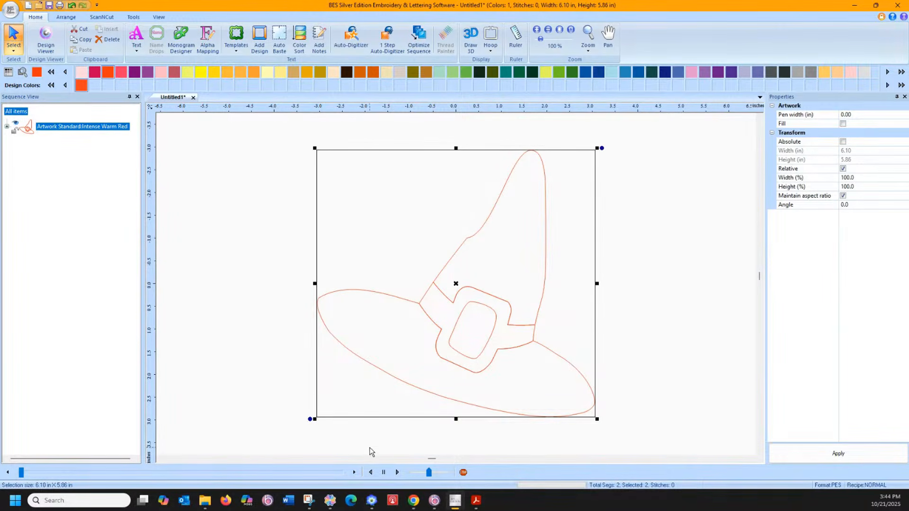
# Convert the hat outline in Pacesetter BES4 into appliqué stitching.
pyautogui.click(434, 500)
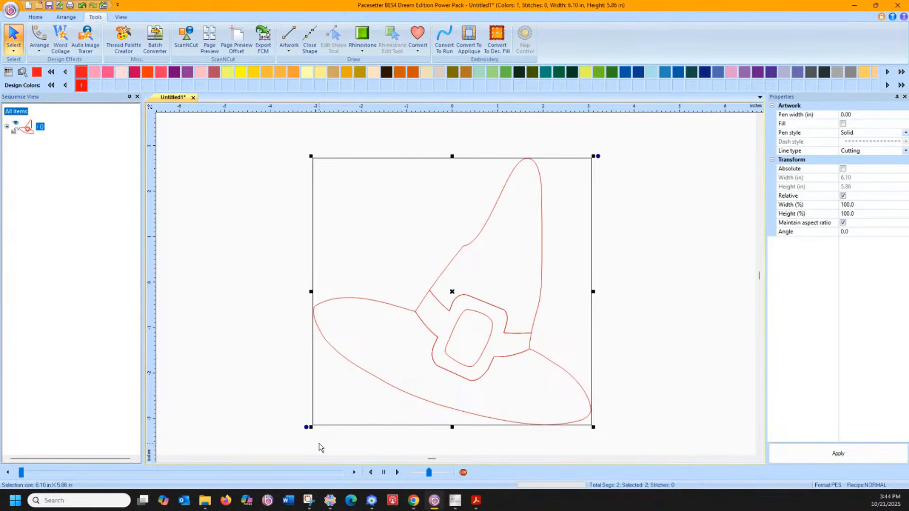
pyautogui.click(470, 38)
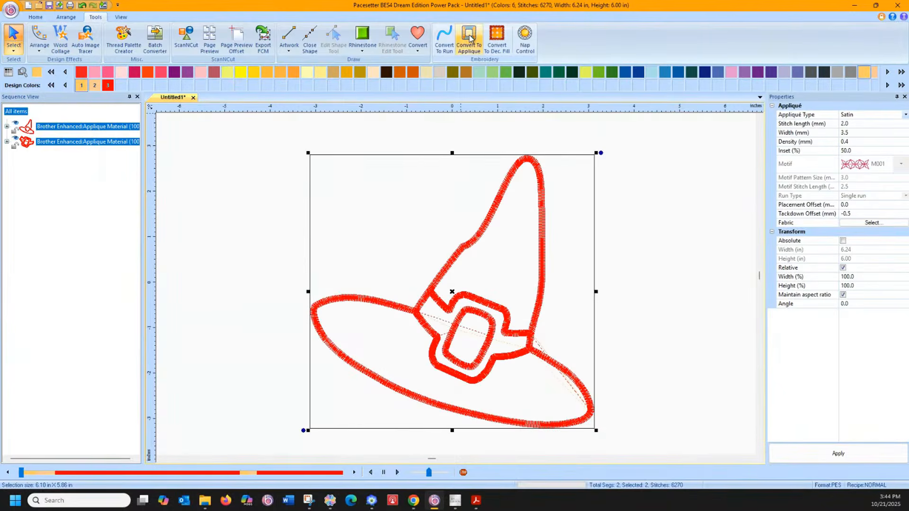
pyautogui.click(300, 148)
# Assign the buckle appliqué to colour 3 and make it black thread.
pyautogui.click(47, 142)
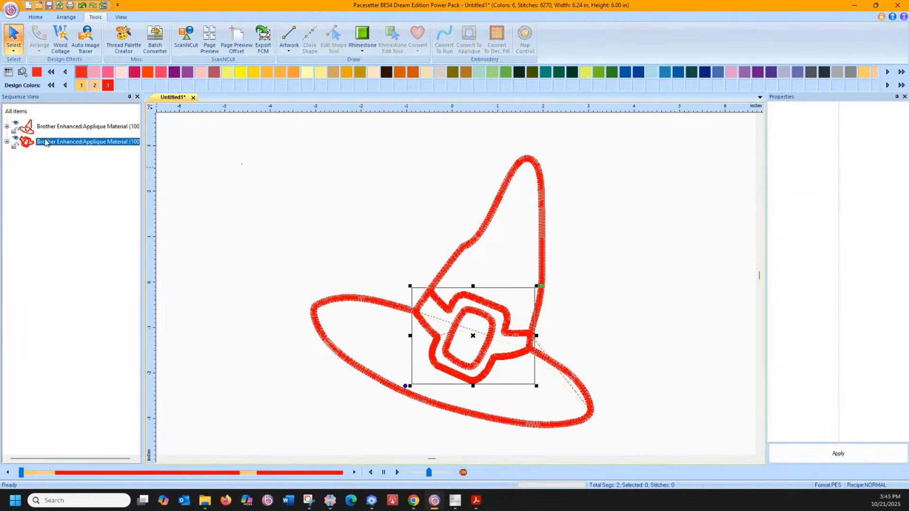
pyautogui.rightClick(109, 88)
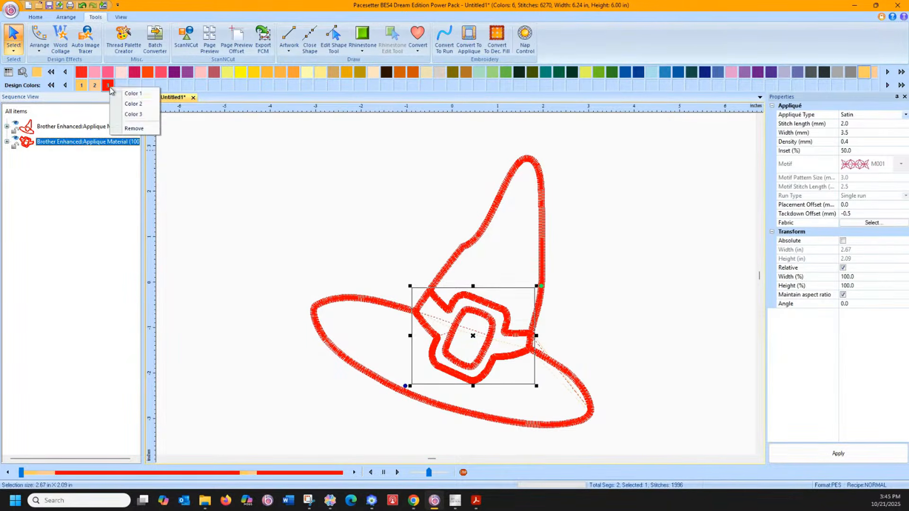
pyautogui.click(128, 115)
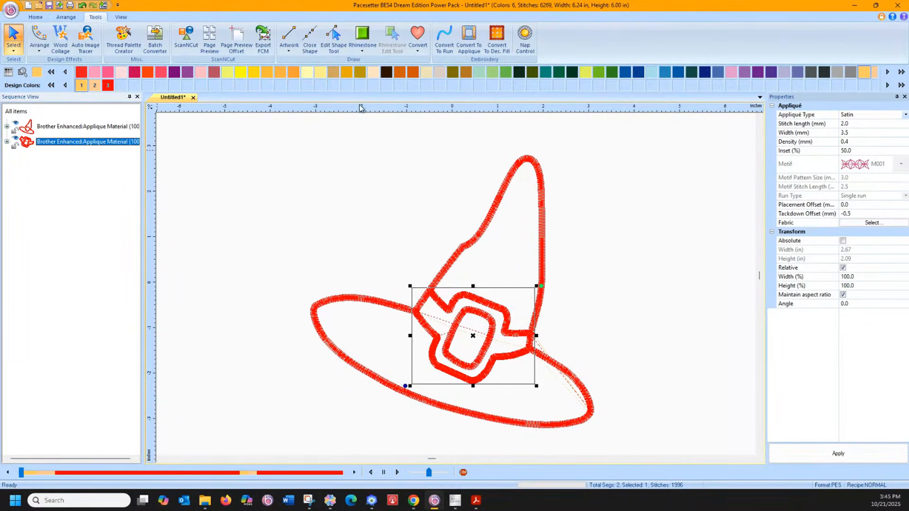
pyautogui.click(51, 72)
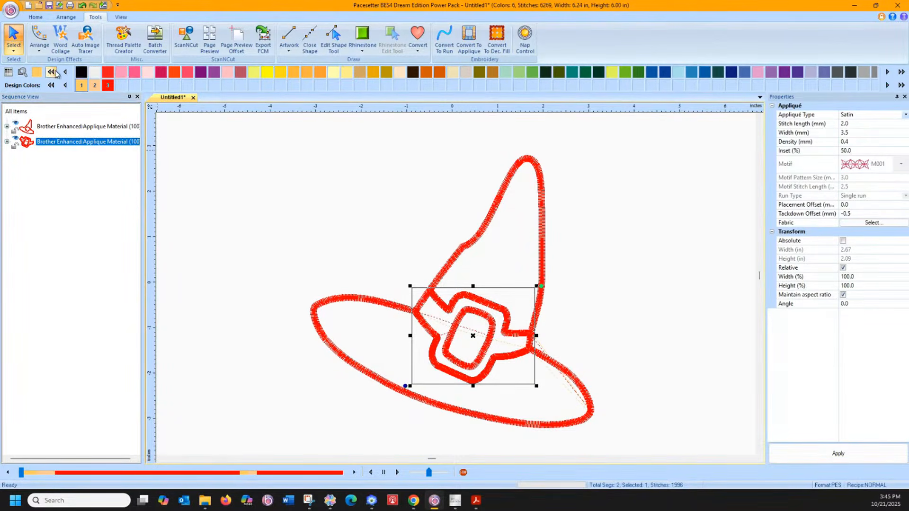
pyautogui.rightClick(80, 76)
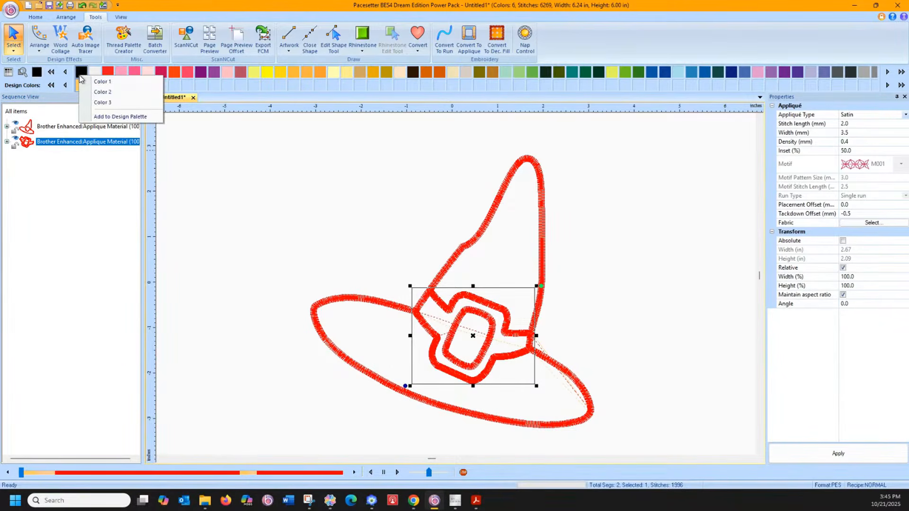
pyautogui.click(103, 103)
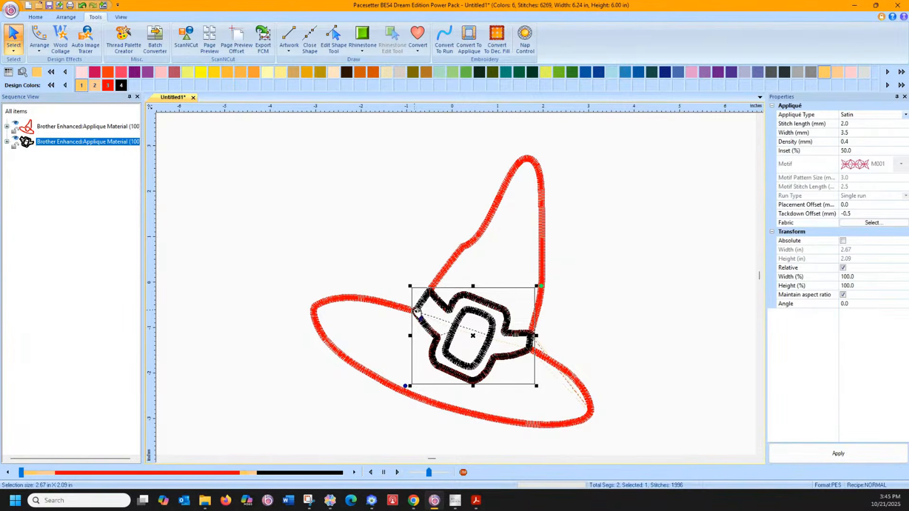
# Remove the overlapped stitches under the buckle, then test-move it aside and undo the move.
pyautogui.rightClick(423, 304)
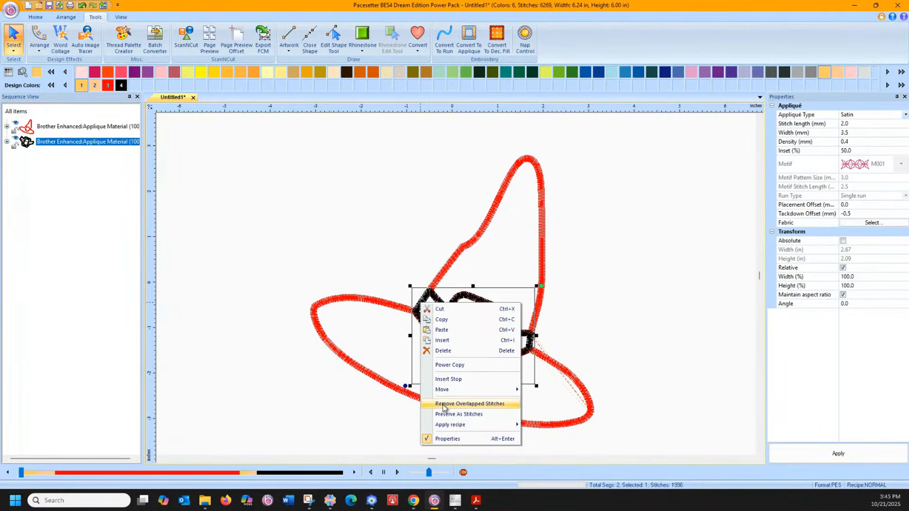
pyautogui.click(442, 404)
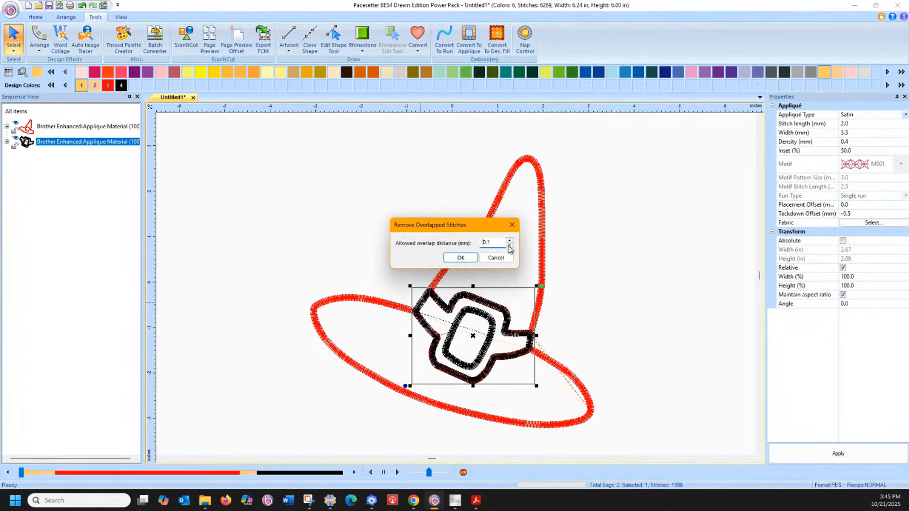
pyautogui.click(462, 258)
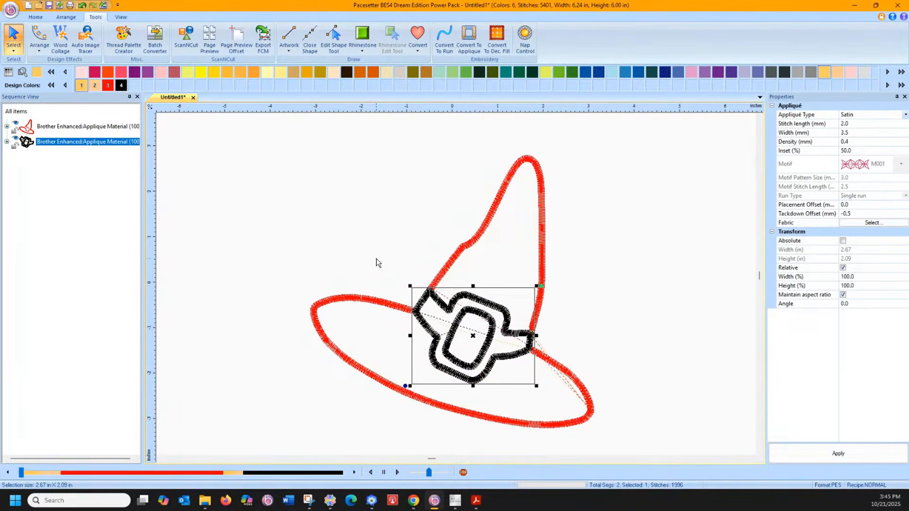
pyautogui.click(573, 304)
pyautogui.moveTo(466, 299); pyautogui.dragTo(623, 283)
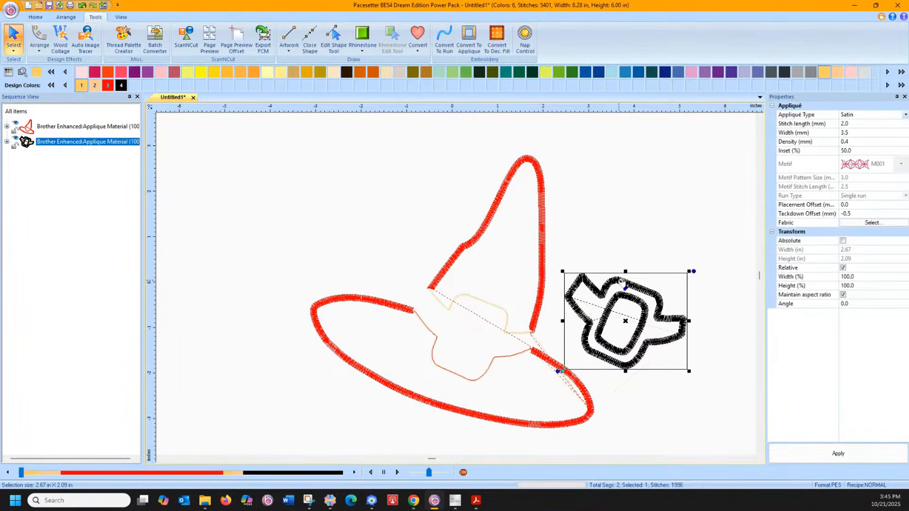
pyautogui.click(81, 6)
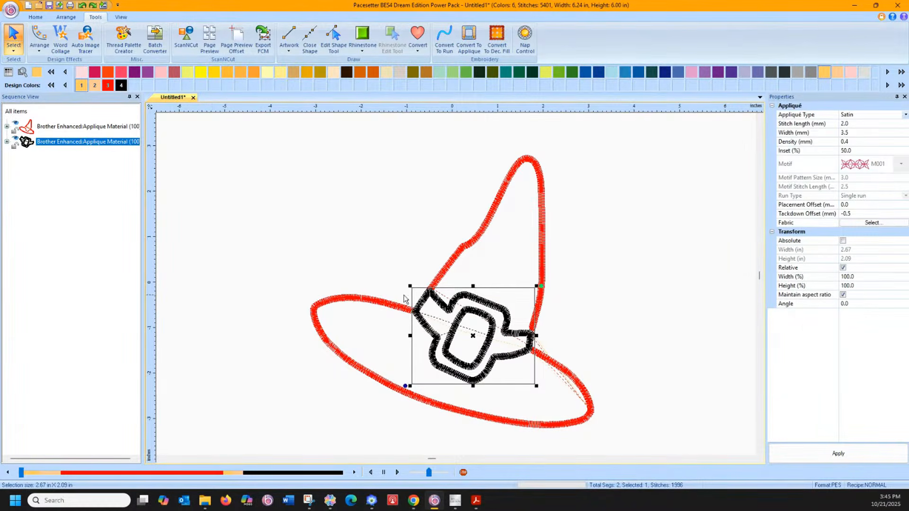
pyautogui.click(343, 239)
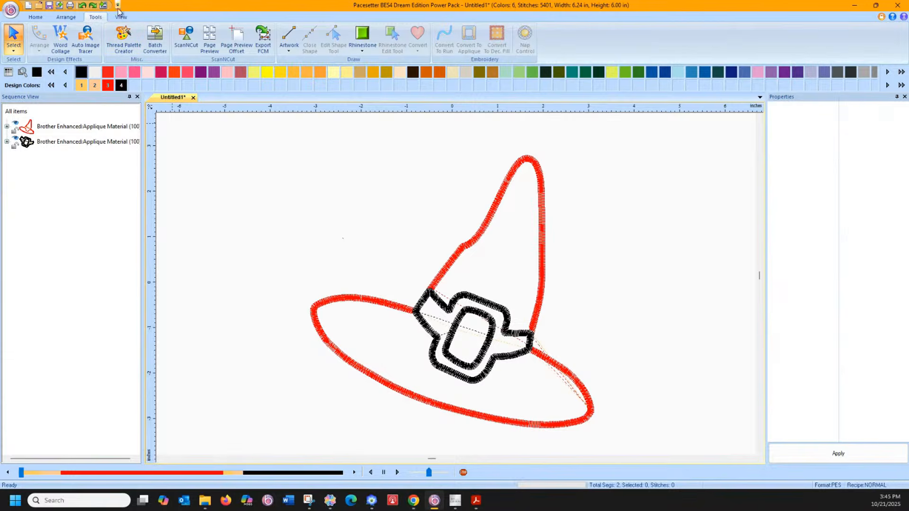
# Zoom in on the buckle and lower brim, then switch to BES Silver Edition.
pyautogui.click(38, 18)
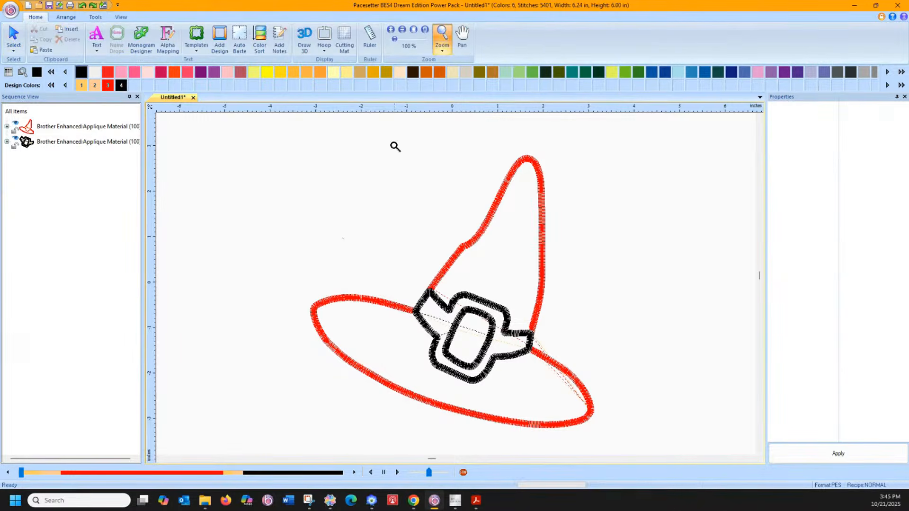
pyautogui.moveTo(366, 261); pyautogui.dragTo(600, 433)
pyautogui.moveTo(303, 145); pyautogui.dragTo(595, 445)
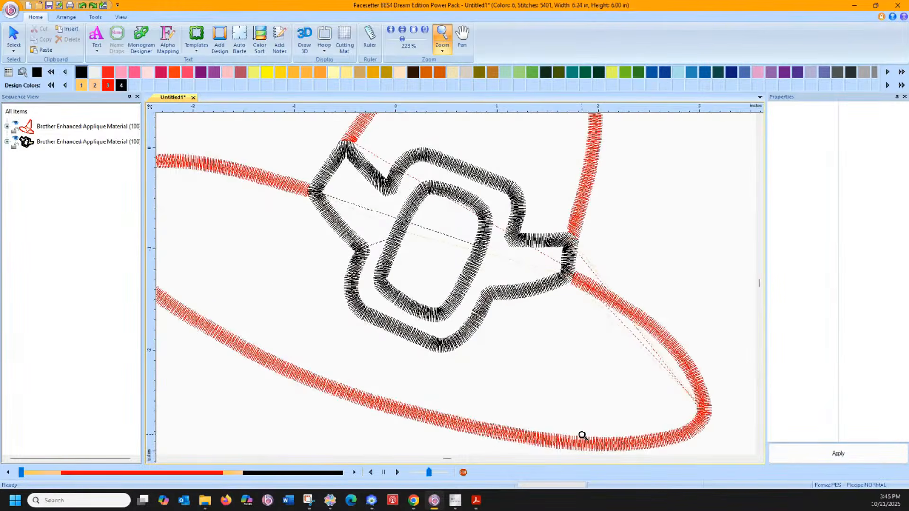
pyautogui.click(456, 501)
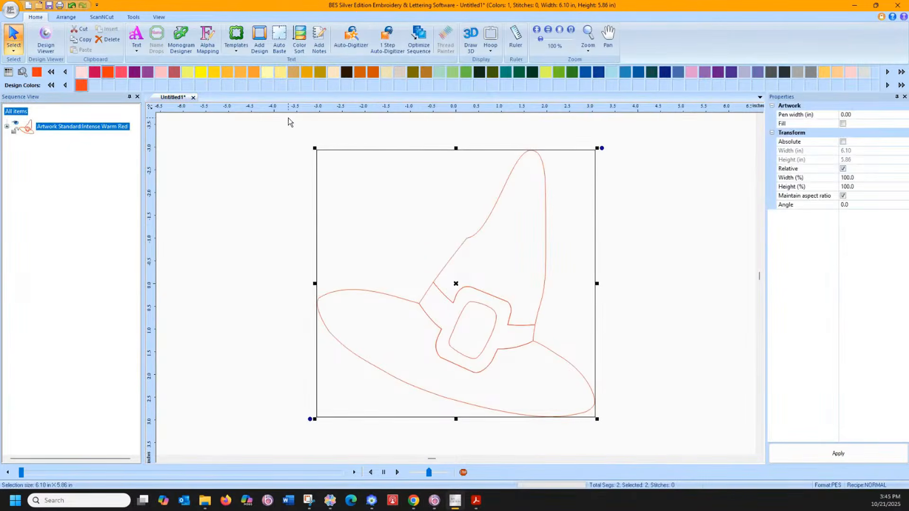
# Convert the witch-hat artwork in BES Silver Edition to satin appliqué.
pyautogui.click(133, 17)
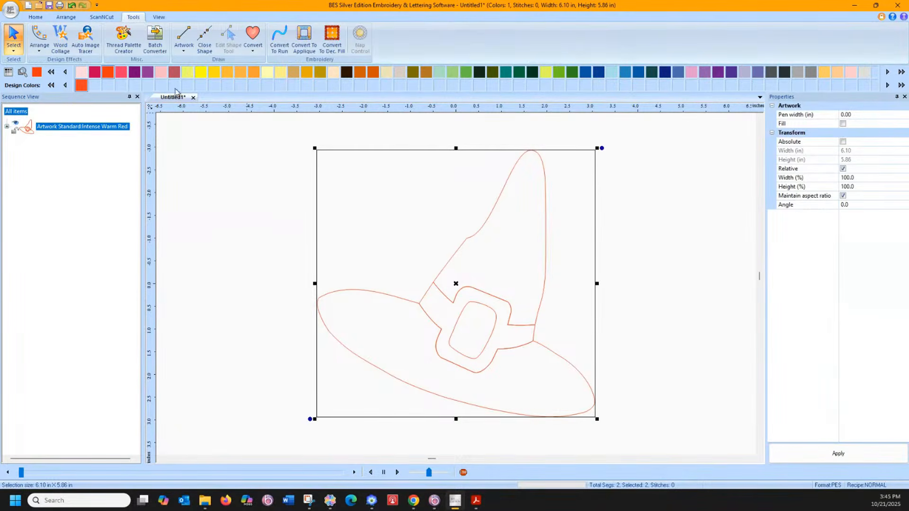
pyautogui.click(303, 38)
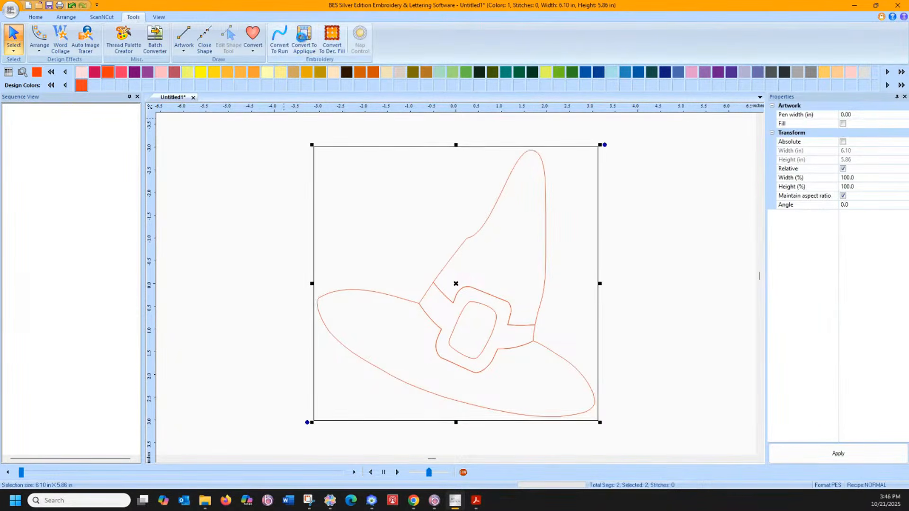
pyautogui.click(262, 204)
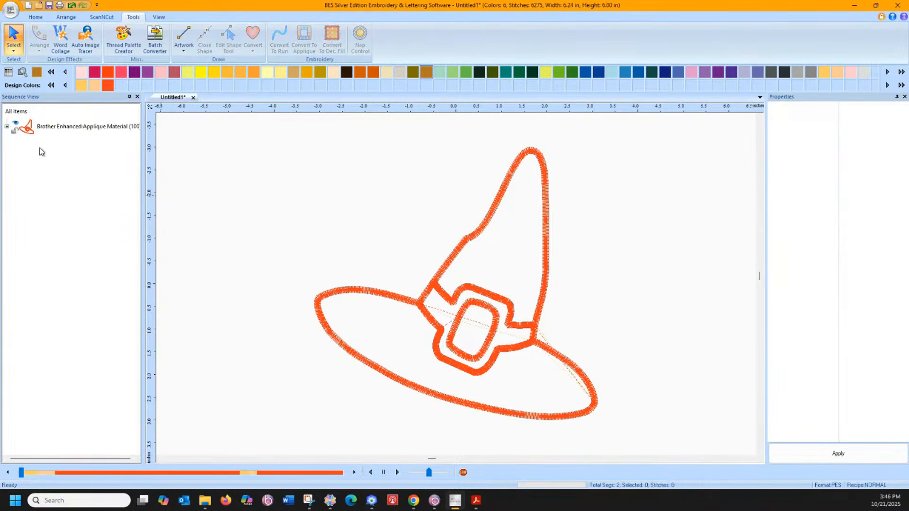
# Select the buckle appliqué in the sequence and assign it black thread as colour 3.
pyautogui.click(7, 127)
pyautogui.click(47, 158)
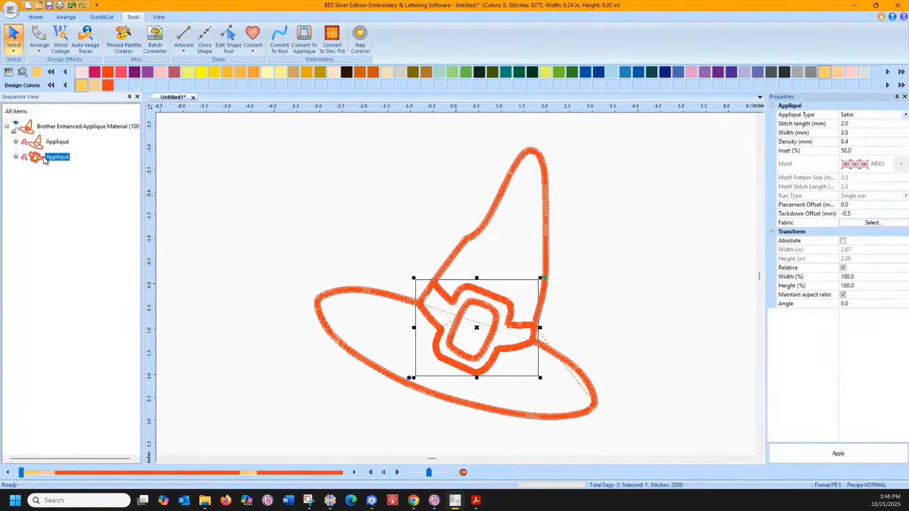
pyautogui.click(51, 71)
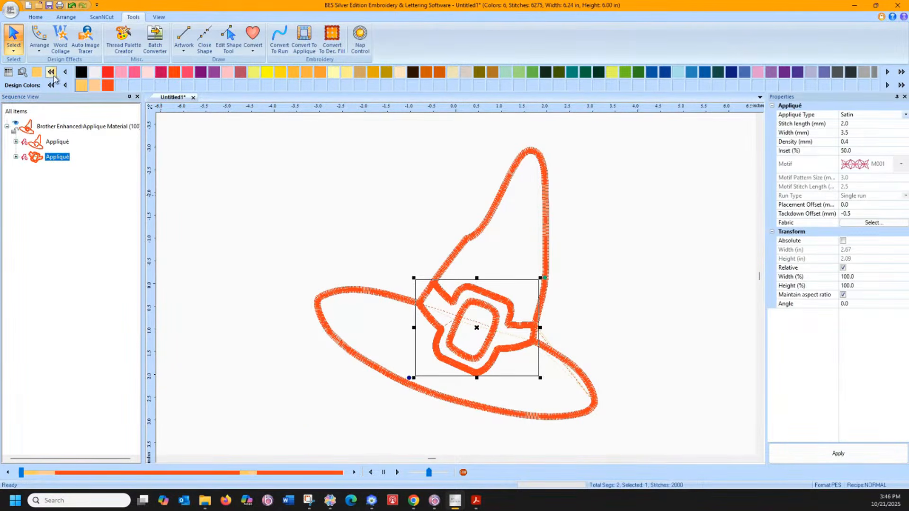
pyautogui.rightClick(80, 74)
pyautogui.click(102, 99)
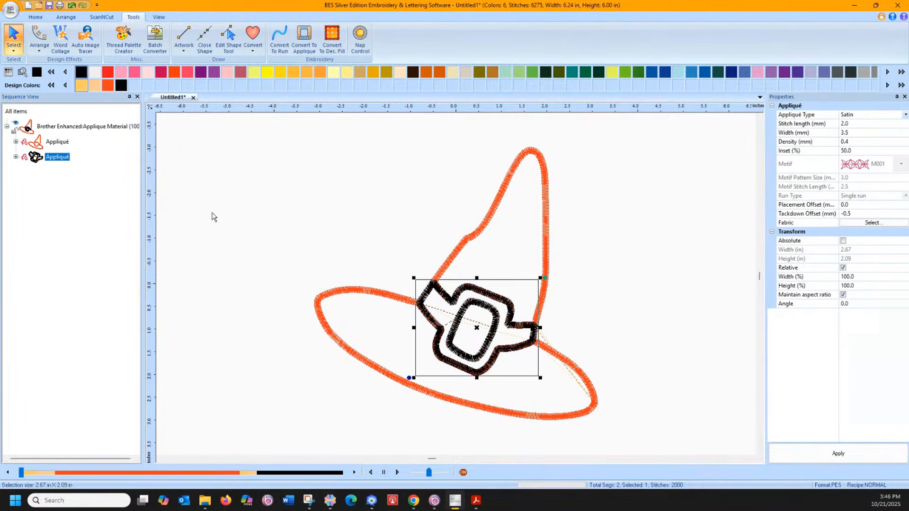
# Remove overlapped stitches under the buckle (down to 5,749 stitches), then test-move and restore it.
pyautogui.rightClick(457, 297)
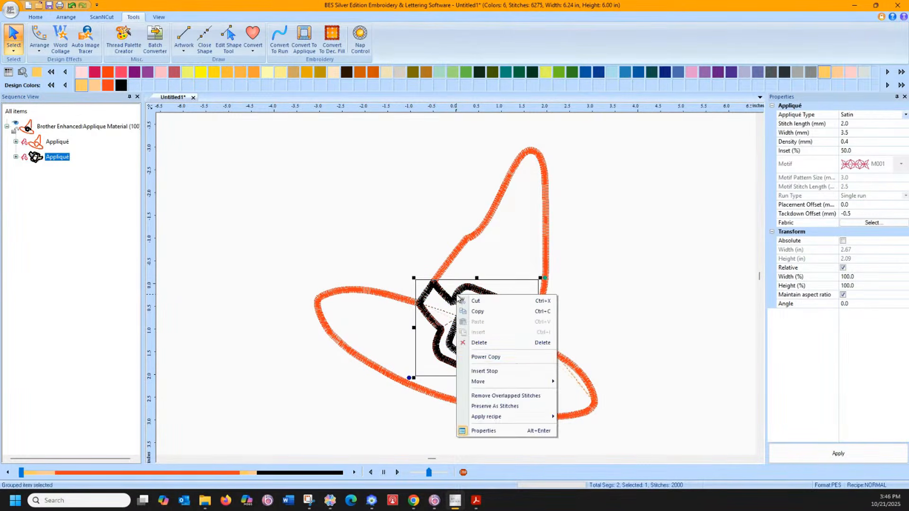
pyautogui.click(493, 395)
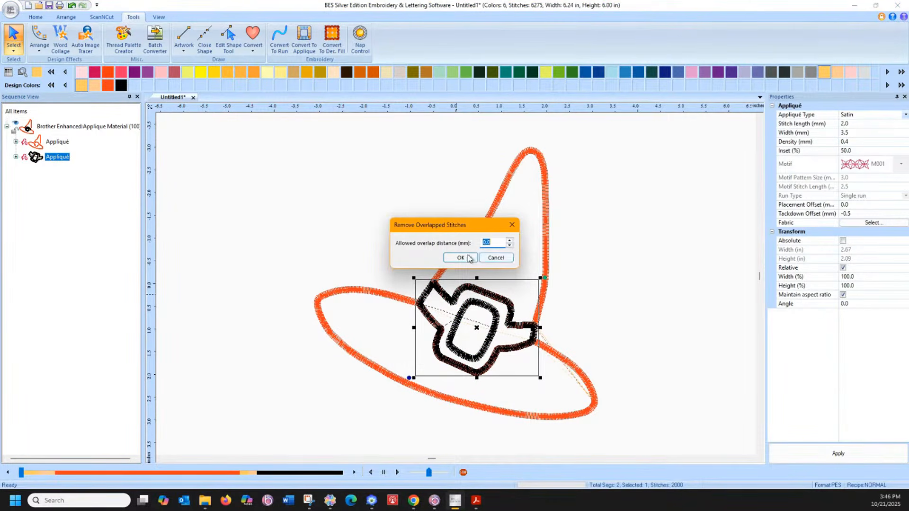
pyautogui.click(466, 258)
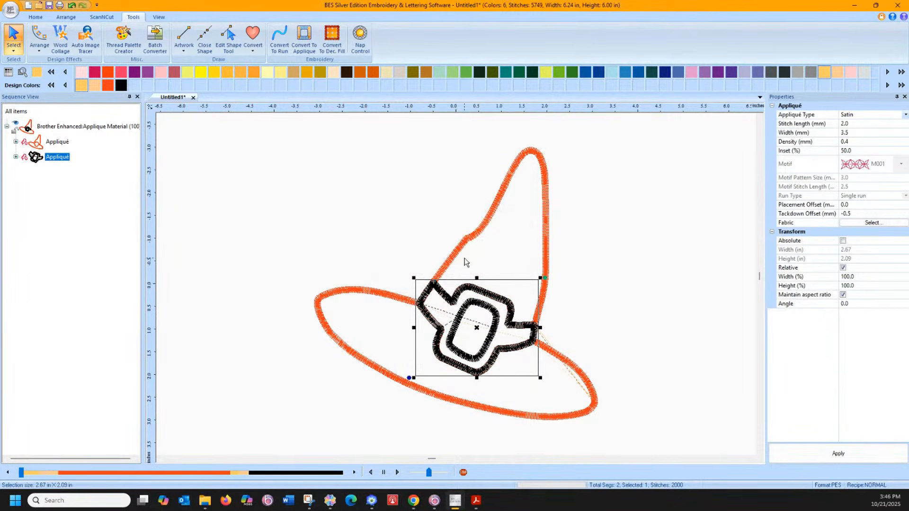
pyautogui.moveTo(480, 289)
pyautogui.mouseDown()
pyautogui.moveTo(530, 287)
pyautogui.moveTo(573, 301)
pyautogui.moveTo(484, 295)
pyautogui.mouseUp()
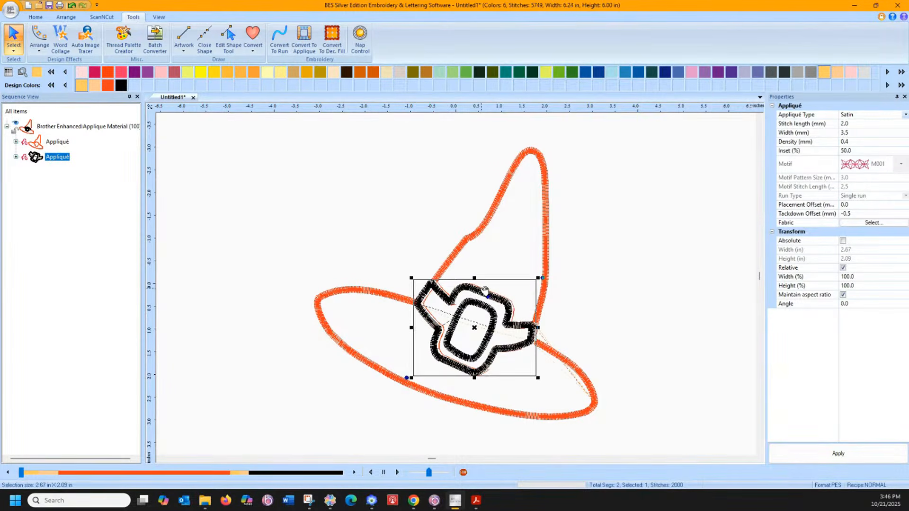
pyautogui.click(72, 6)
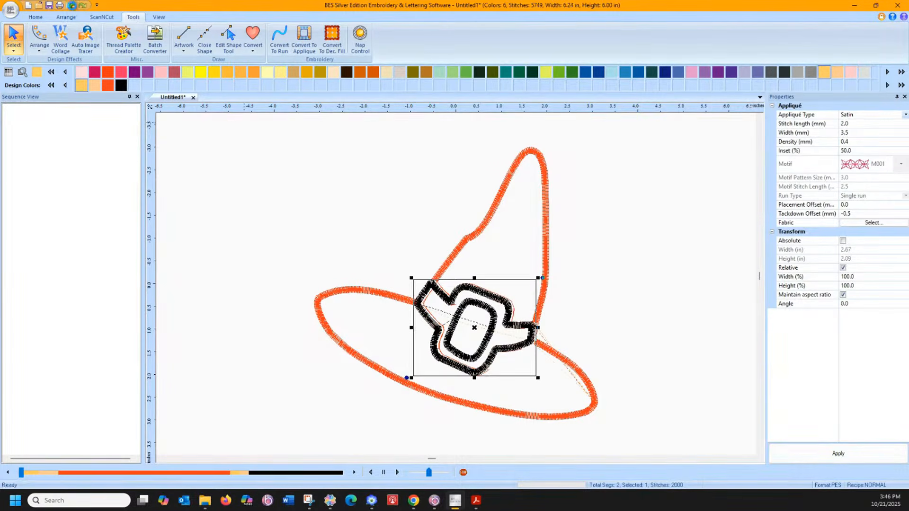
pyautogui.click(82, 6)
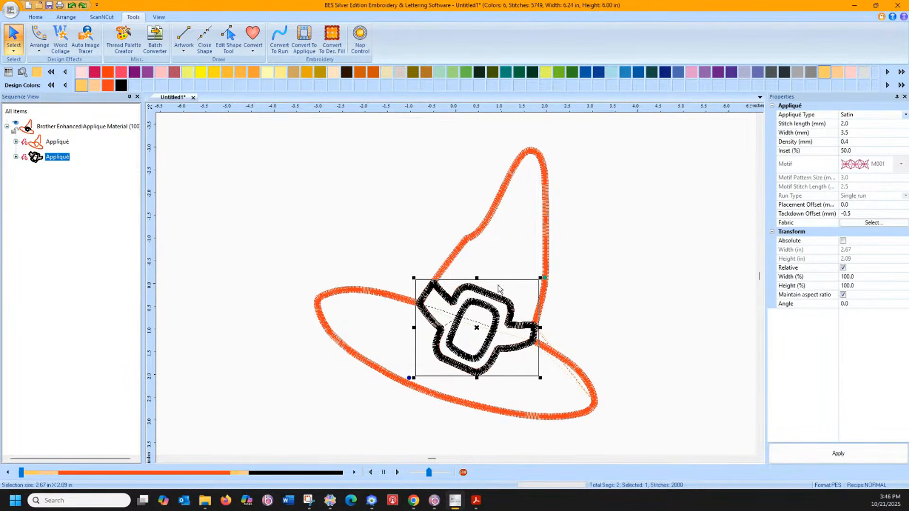
# Apply a 4 mm satin width to the buckle, then test-move it and put it back.
pyautogui.click(810, 136)
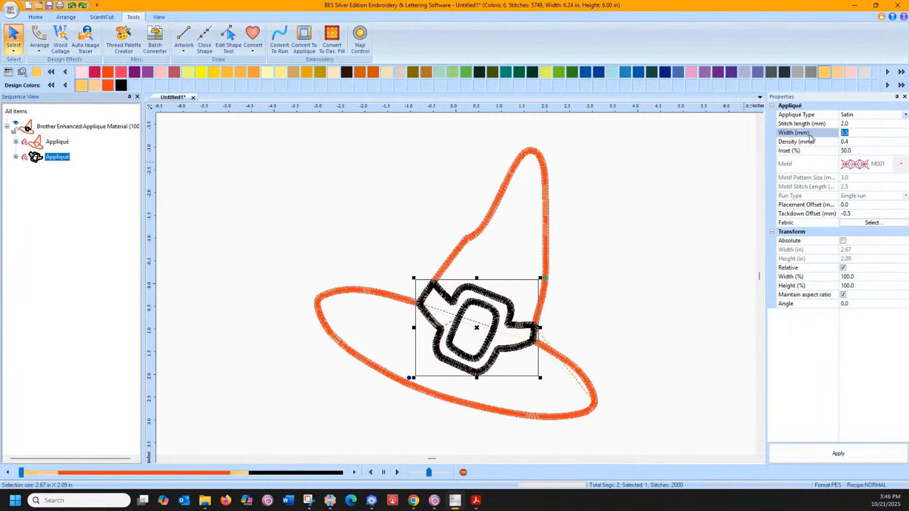
pyautogui.write('4')
pyautogui.click(821, 460)
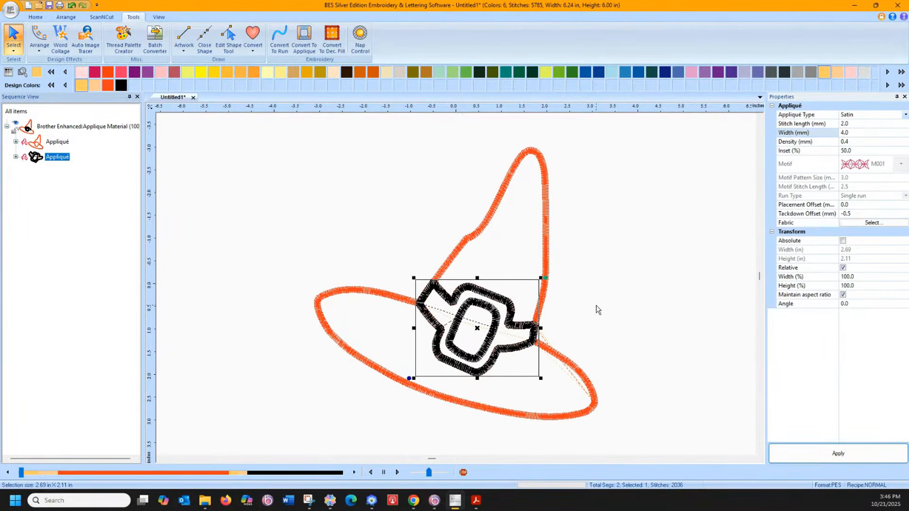
pyautogui.moveTo(420, 303); pyautogui.dragTo(445, 328)
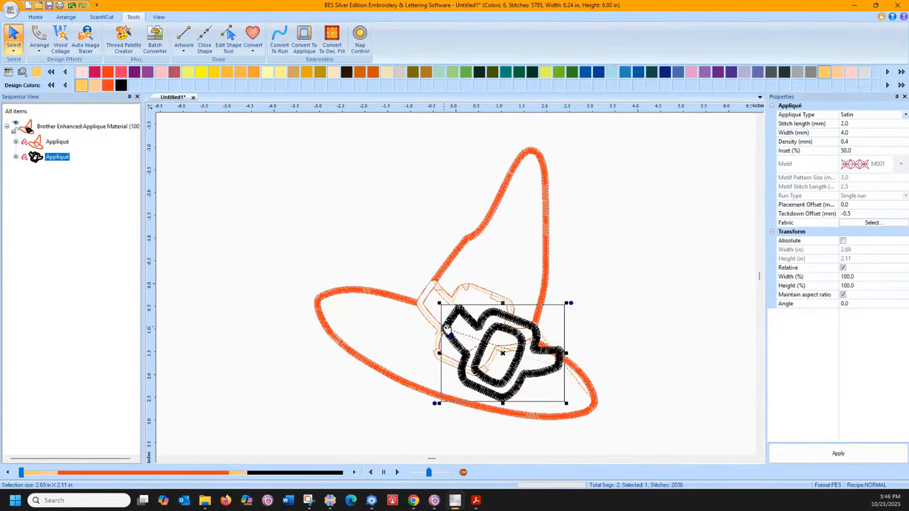
pyautogui.click(71, 6)
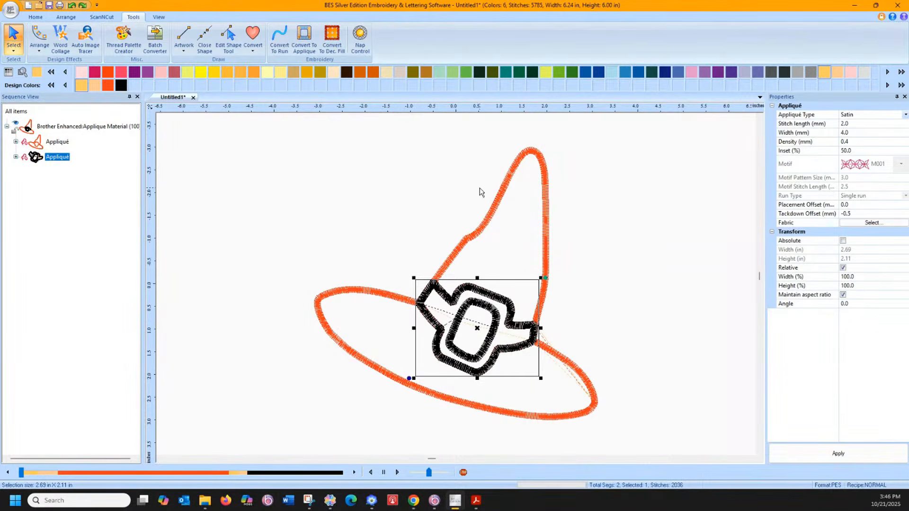
# Add Normal lettering reading 'Feeling Witchy' above the hat.
pyautogui.click(42, 18)
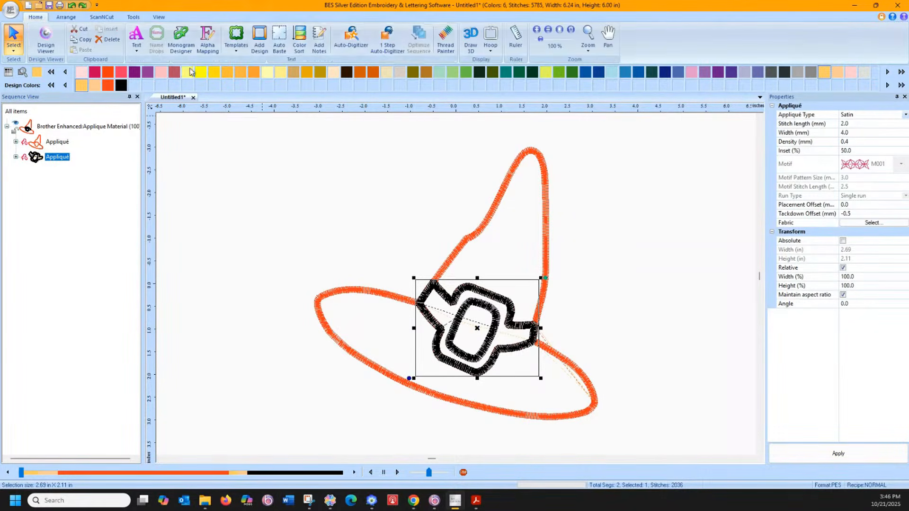
pyautogui.click(137, 47)
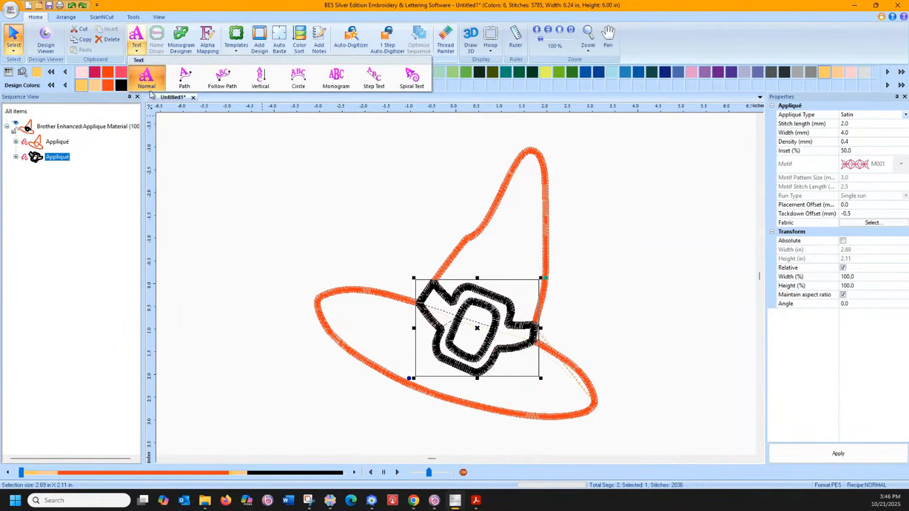
pyautogui.click(148, 83)
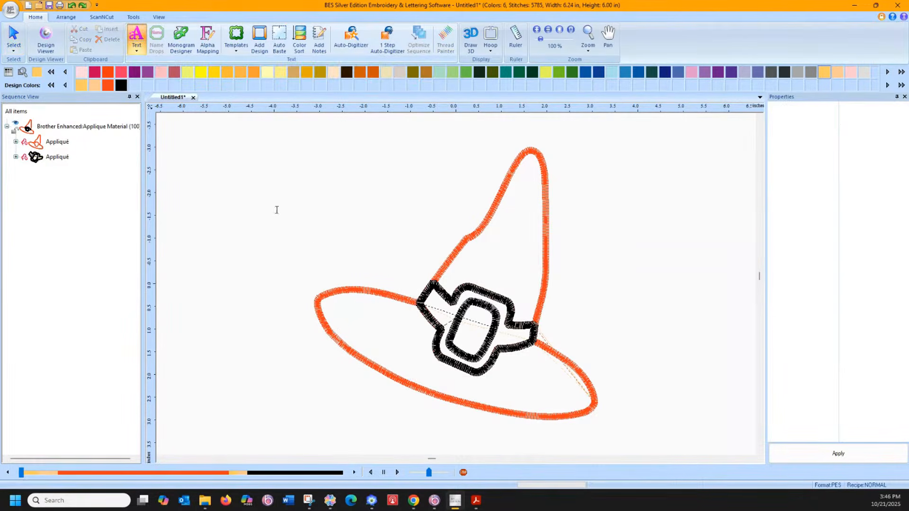
pyautogui.click(303, 232)
pyautogui.write('Feeling Witche')
pyautogui.press('BackSpace')
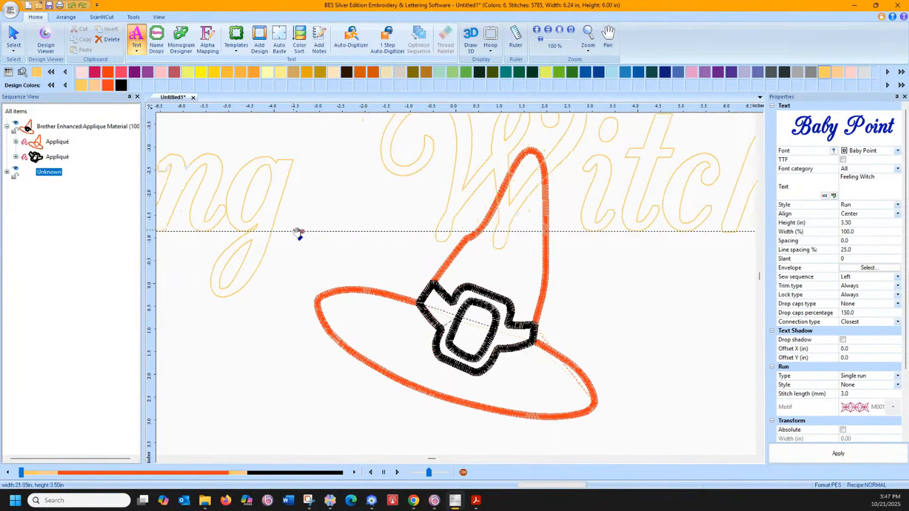
pyautogui.write('y')
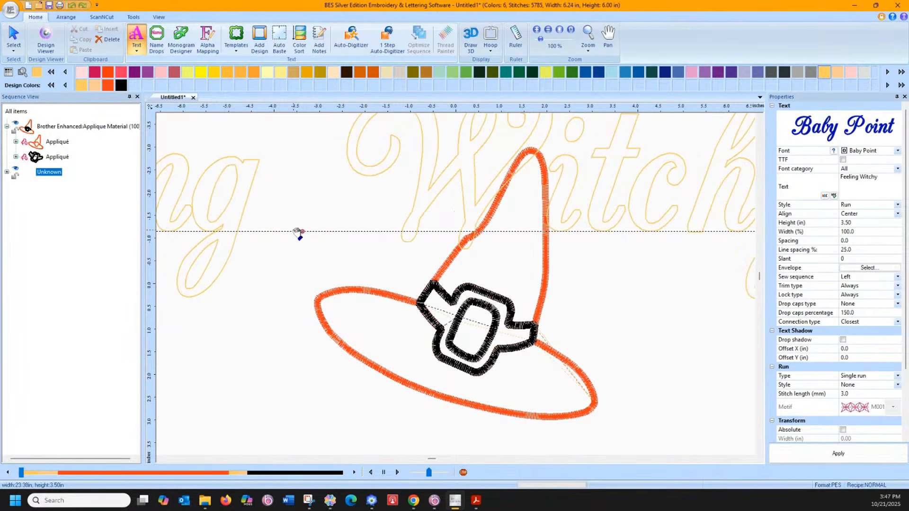
pyautogui.click(782, 454)
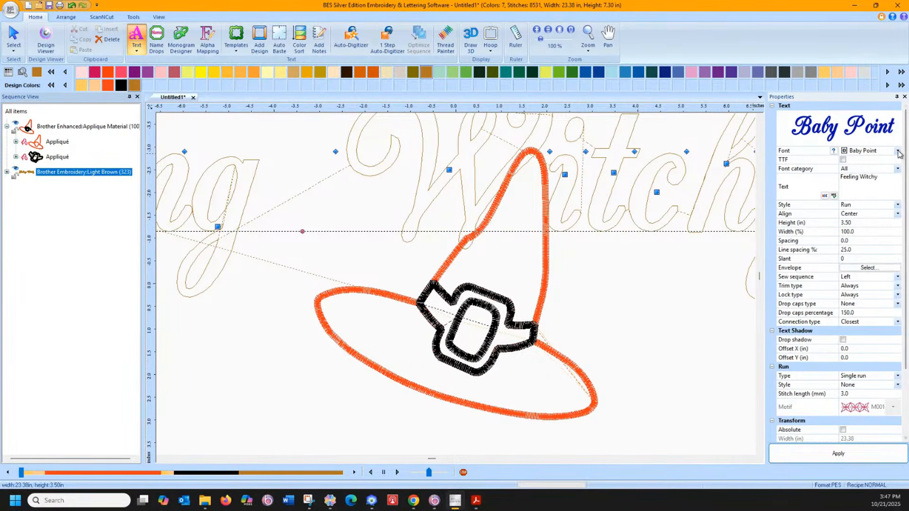
# Switch the lettering to Standard satin style and move it up and right.
pyautogui.click(898, 204)
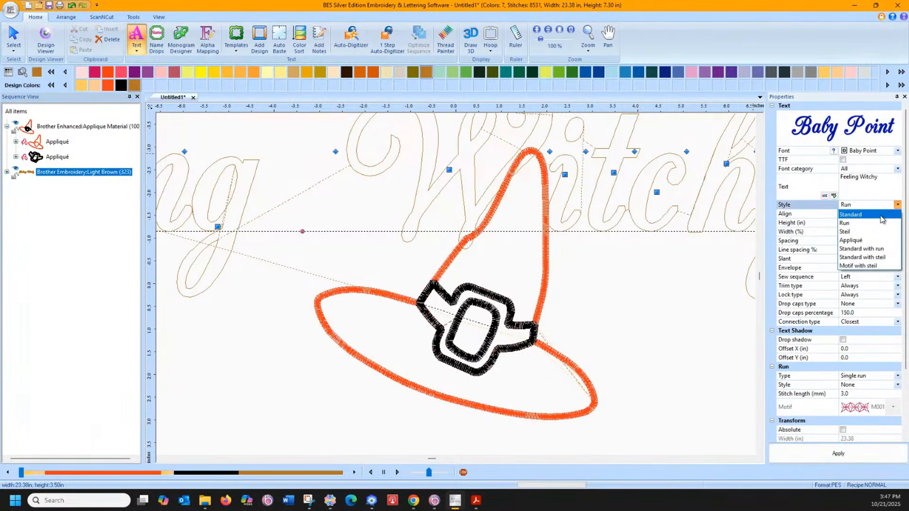
pyautogui.click(882, 213)
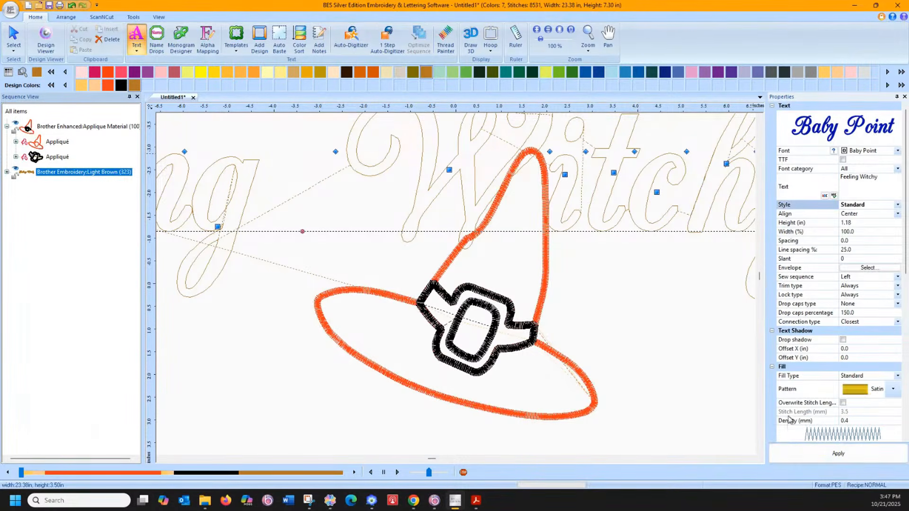
pyautogui.click(785, 459)
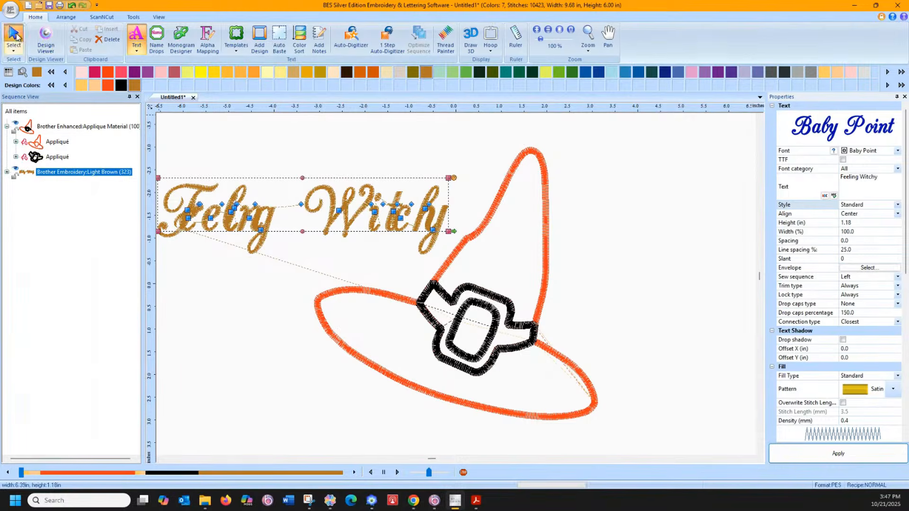
pyautogui.moveTo(328, 205); pyautogui.dragTo(356, 181)
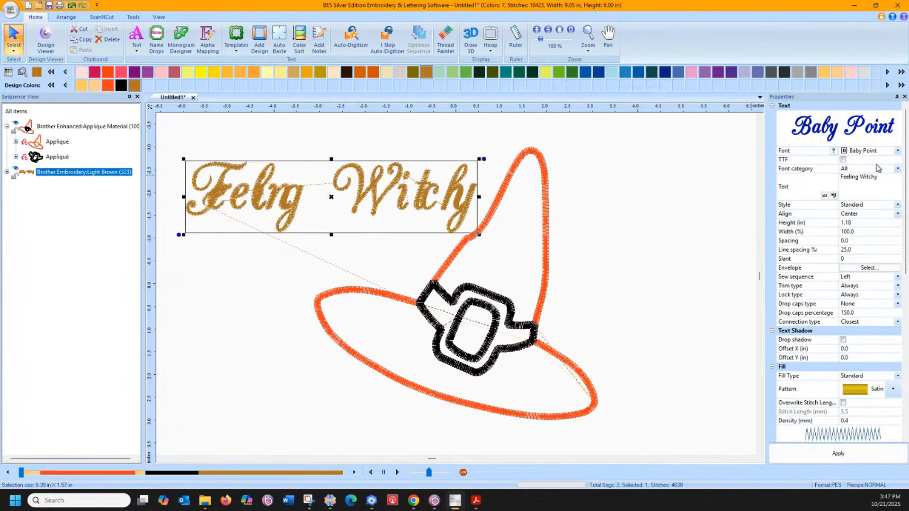
# Change the 'Feeling Witchy' lettering's font from Baby Point to Camp Out.
pyautogui.click(898, 151)
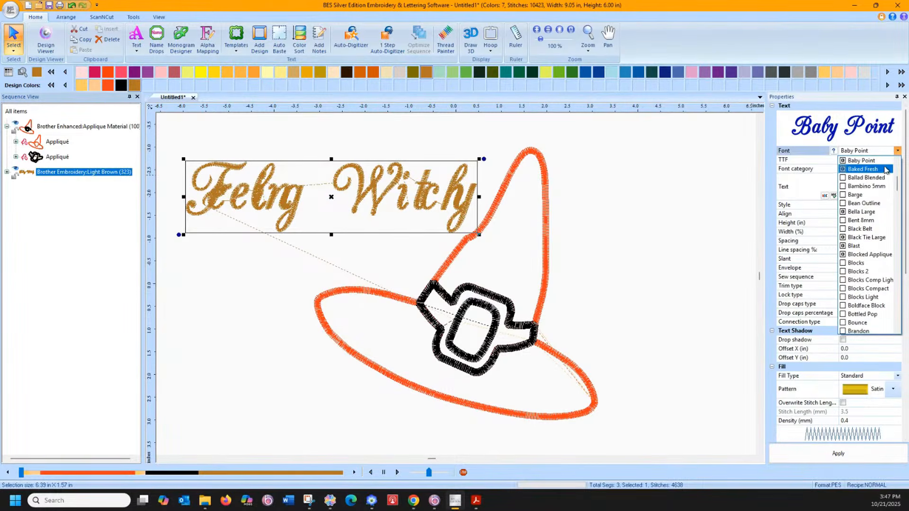
pyautogui.scroll(-1, 885, 170)
pyautogui.scroll(-4, 884, 171)
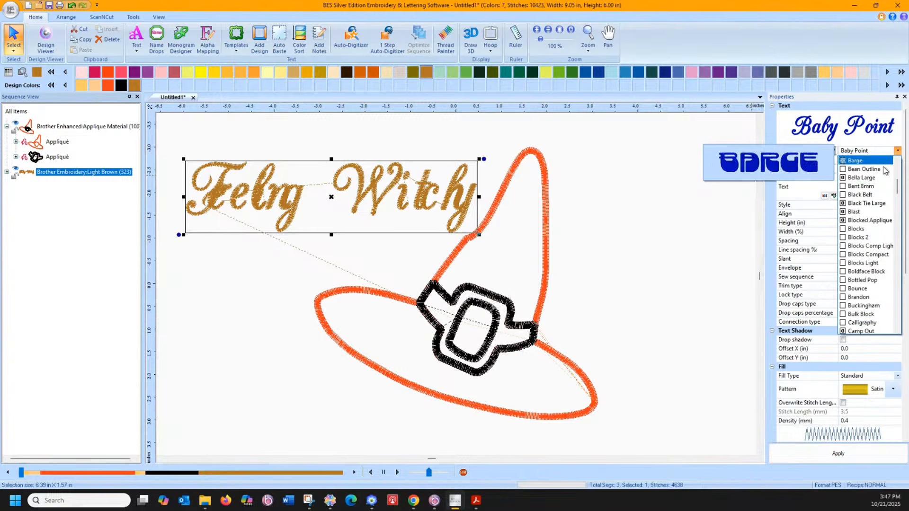
pyautogui.scroll(-6, 884, 171)
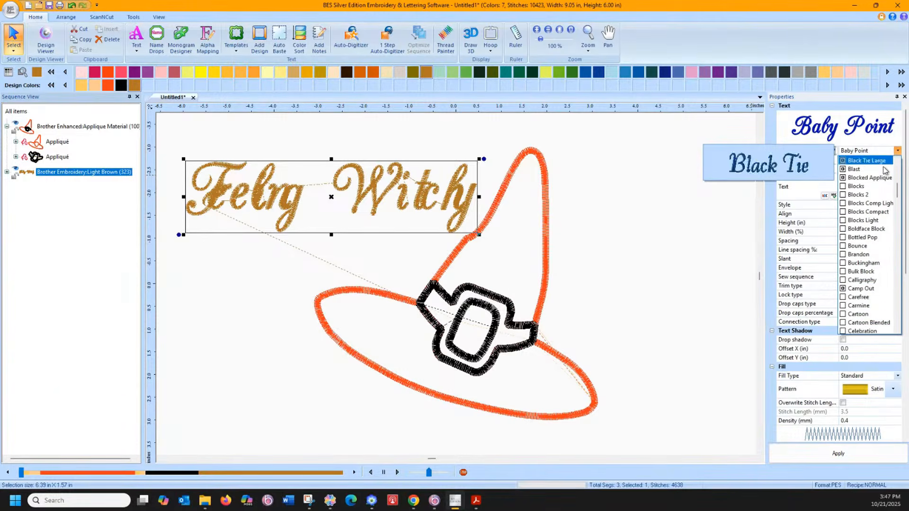
pyautogui.scroll(-1, 884, 170)
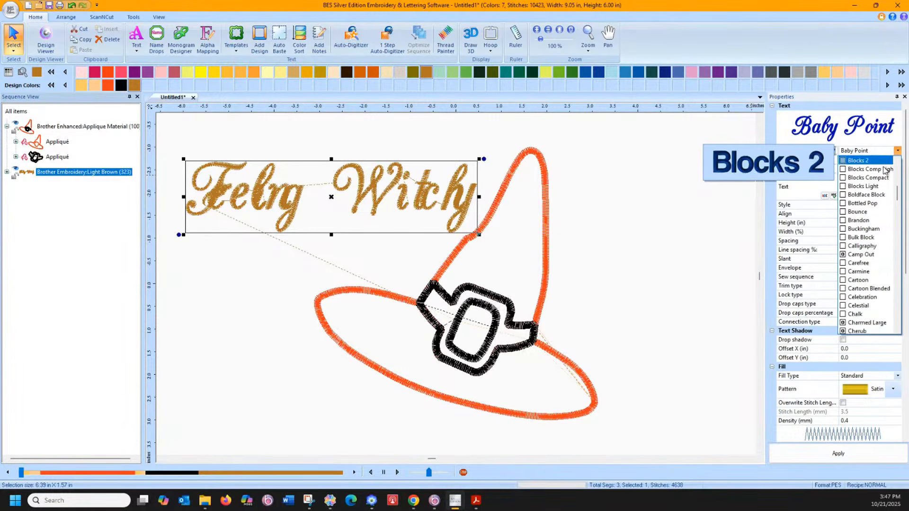
pyautogui.scroll(-5, 884, 170)
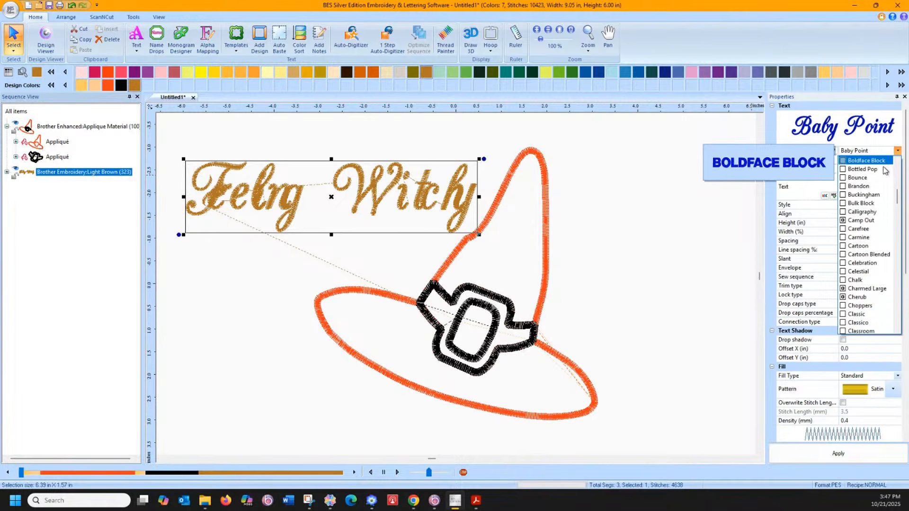
pyautogui.scroll(-2, 884, 170)
pyautogui.scroll(-4, 884, 170)
pyautogui.scroll(-1, 884, 171)
pyautogui.scroll(1, 884, 170)
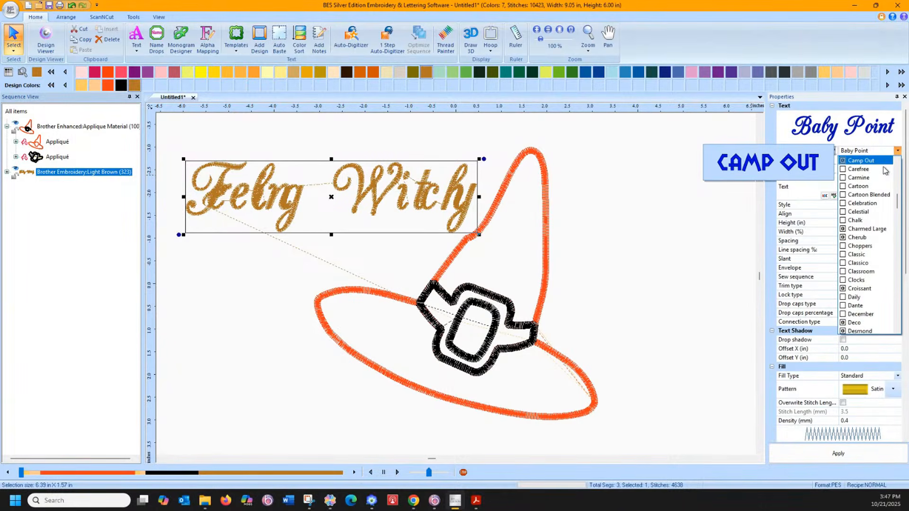
pyautogui.click(870, 161)
pyautogui.click(838, 454)
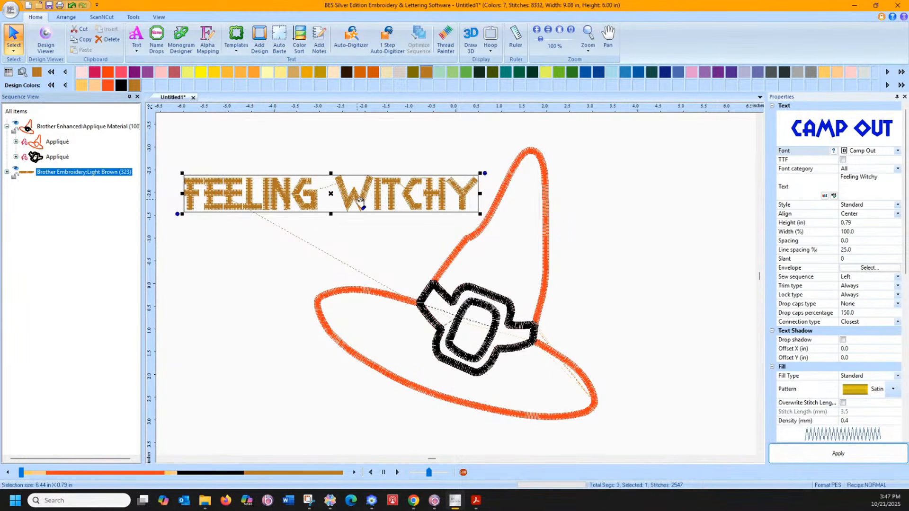
pyautogui.click(861, 182)
# Split the lettering into two lines, 'Feeling' above 'Witchy'.
pyautogui.press('Return')
pyautogui.click(868, 180)
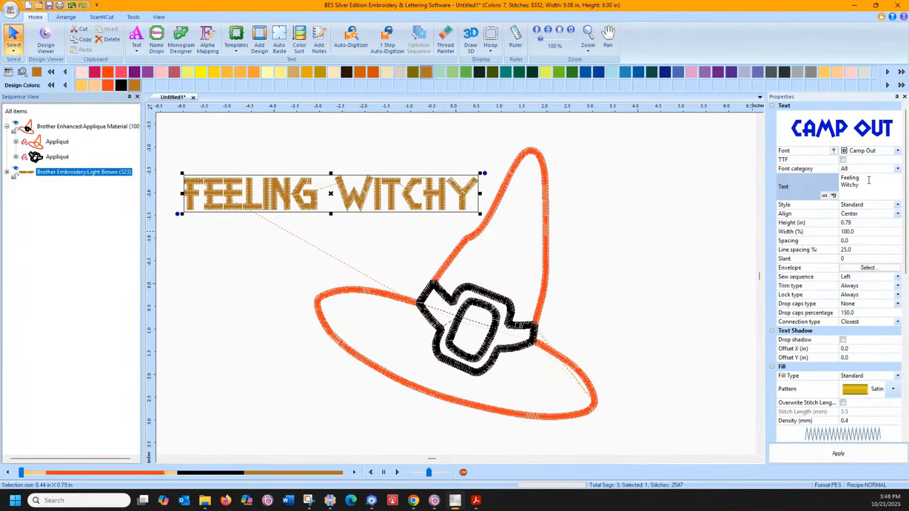
pyautogui.click(838, 453)
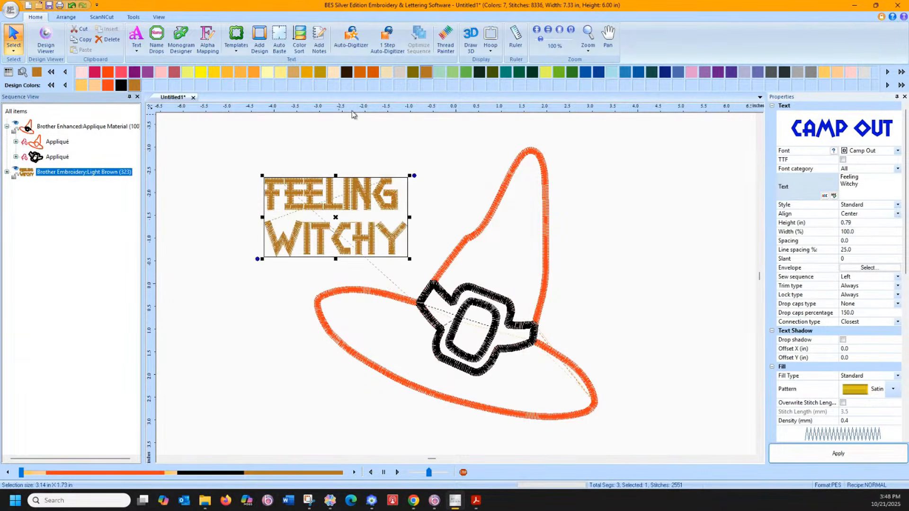
# Recolour the lettering Royal Purple, move it over the hat's tip, and check Camp Out's recommended heights.
pyautogui.click(134, 72)
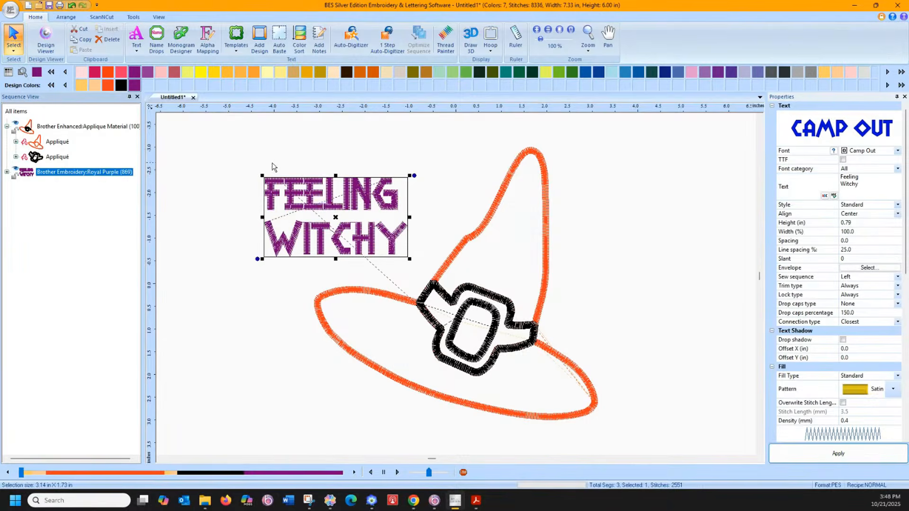
pyautogui.moveTo(318, 196); pyautogui.dragTo(383, 174)
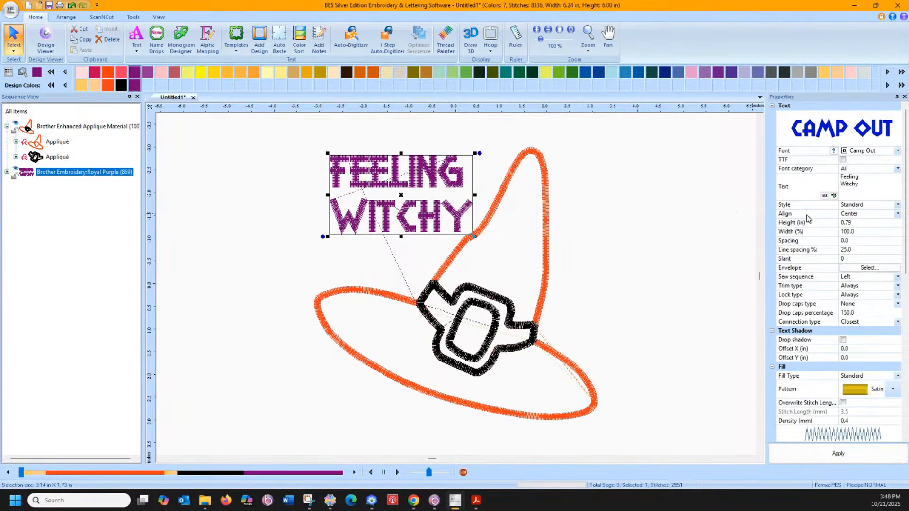
pyautogui.click(854, 223)
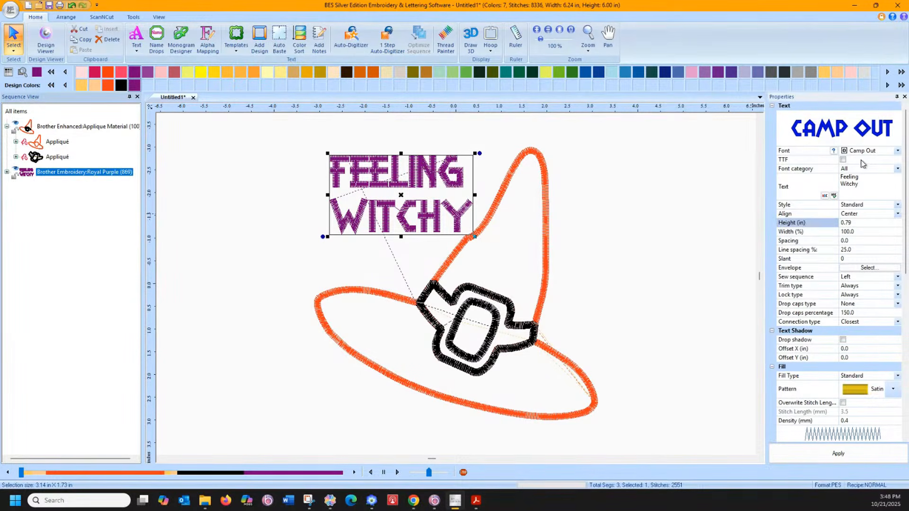
pyautogui.click(833, 151)
# Dismiss the Camp Out height info, set the lettering to 0.98 in high, and shift it beside the hat.
pyautogui.moveTo(426, 188); pyautogui.dragTo(619, 152)
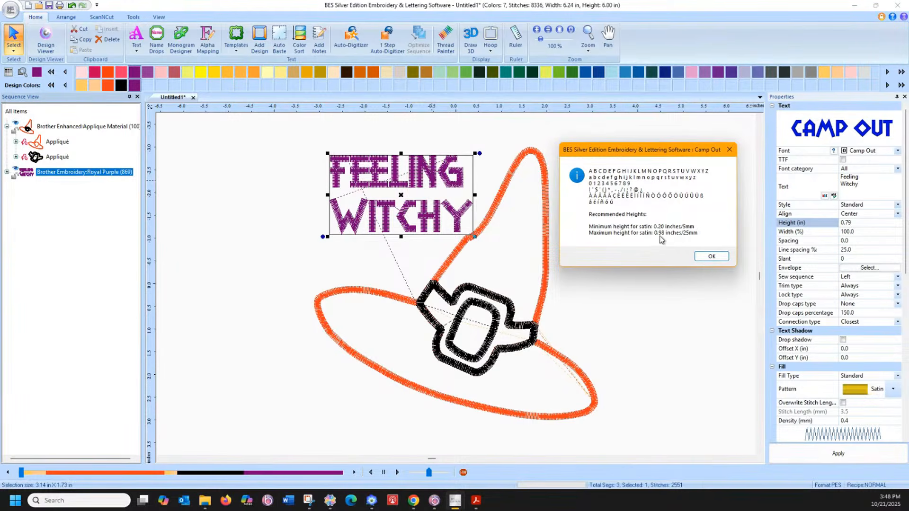
pyautogui.click(711, 256)
pyautogui.click(852, 222)
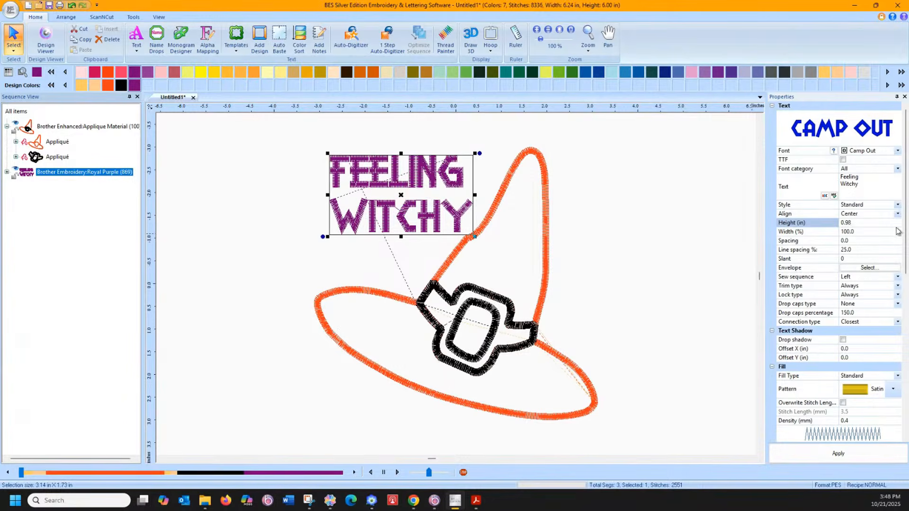
pyautogui.click(807, 454)
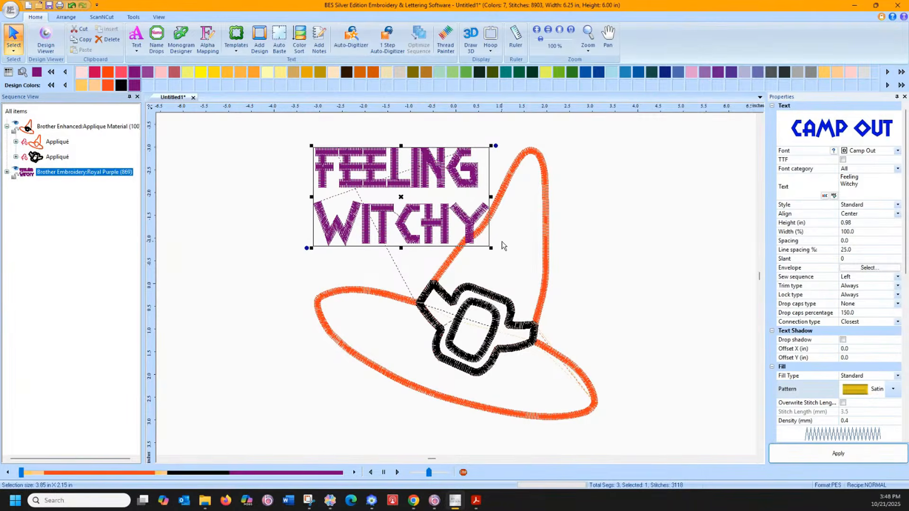
pyautogui.moveTo(407, 180); pyautogui.dragTo(380, 196)
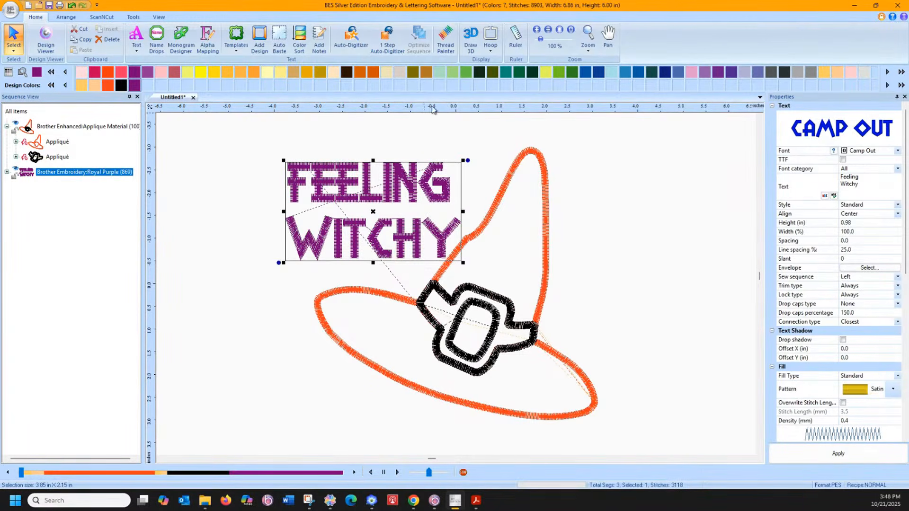
# Turn on Draw 3D, then marquee-select the hat and lettering and delete them all.
pyautogui.click(471, 39)
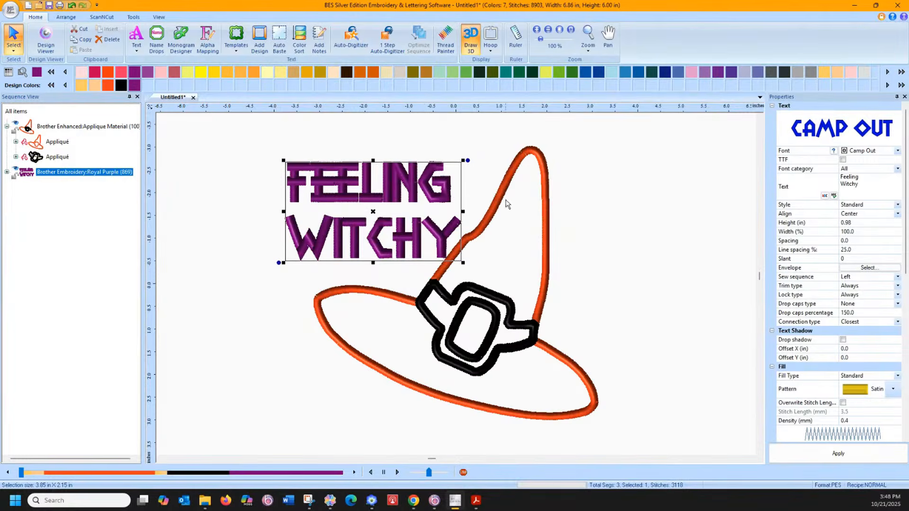
pyautogui.moveTo(384, 195); pyautogui.dragTo(382, 193)
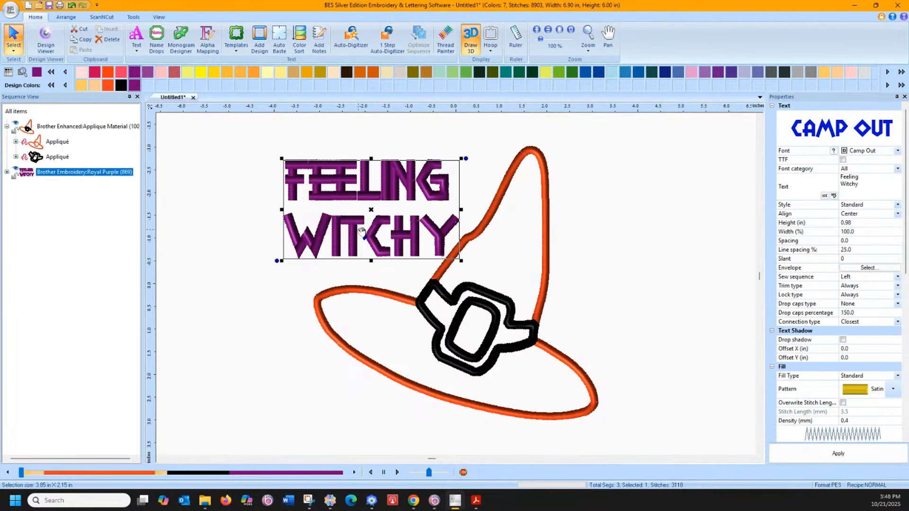
pyautogui.click(653, 286)
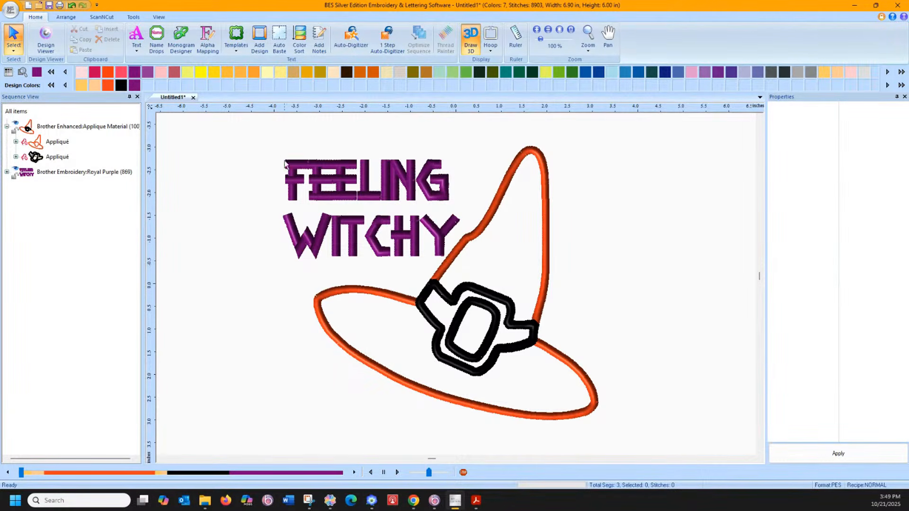
pyautogui.moveTo(240, 132); pyautogui.dragTo(633, 449)
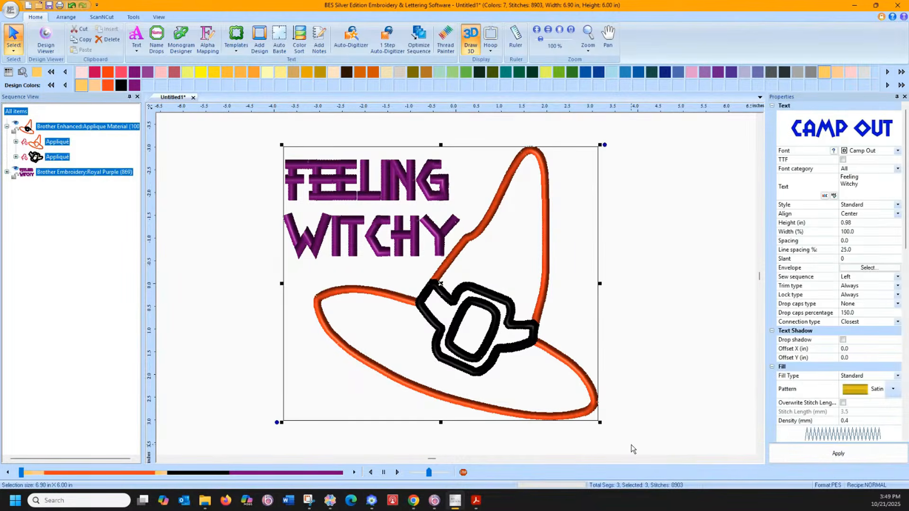
pyautogui.press('Delete')
pyautogui.press('t')
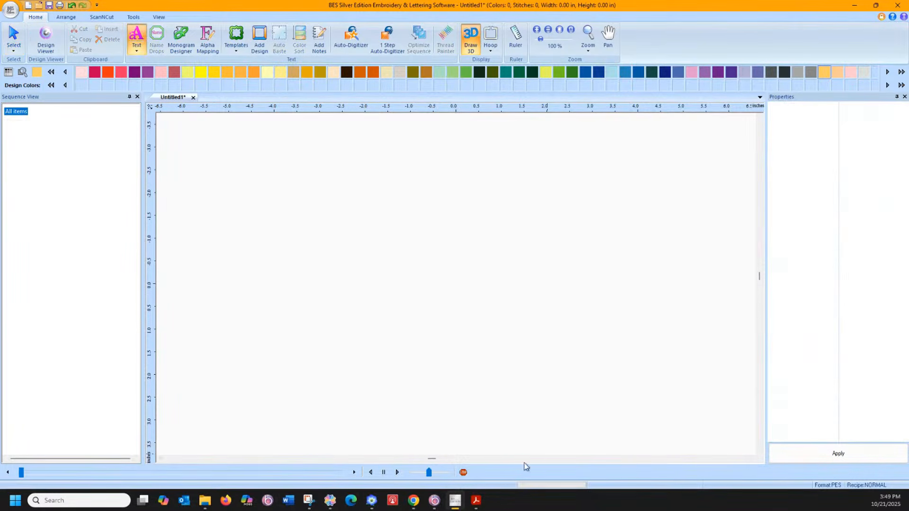
# Switch to PE-Design's Layout & Editing window showing its blank untitled page.
pyautogui.click(371, 500)
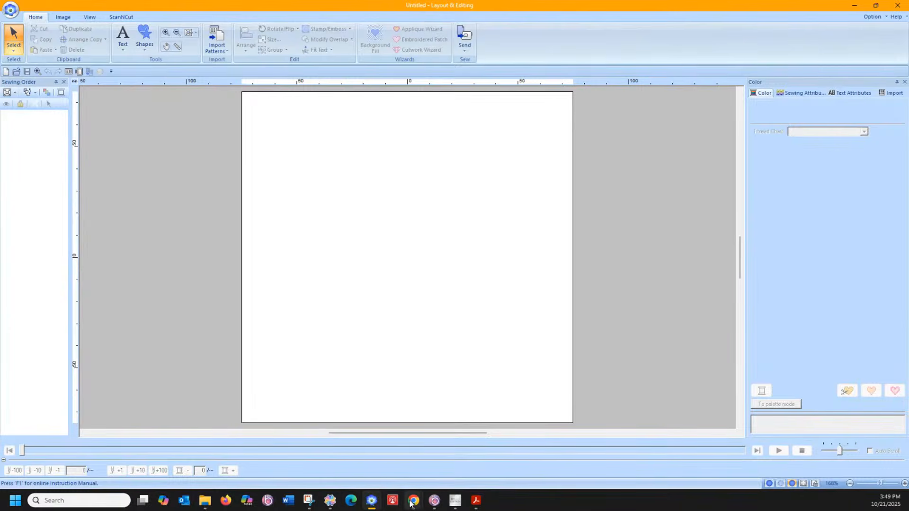
pyautogui.moveTo(413, 501)
# Maximize Chrome, return to the Halloween coloring pages list and load more pages.
pyautogui.moveTo(0, 44); pyautogui.dragTo(242, 51)
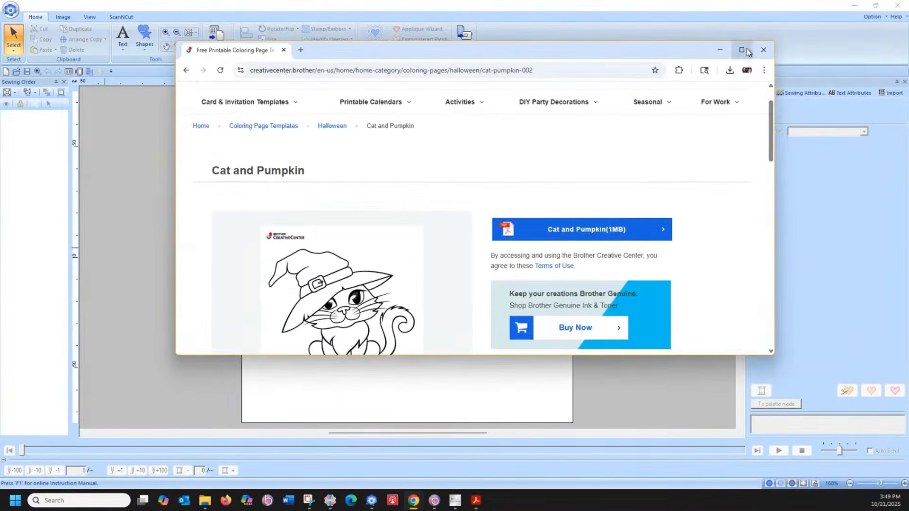
pyautogui.click(742, 49)
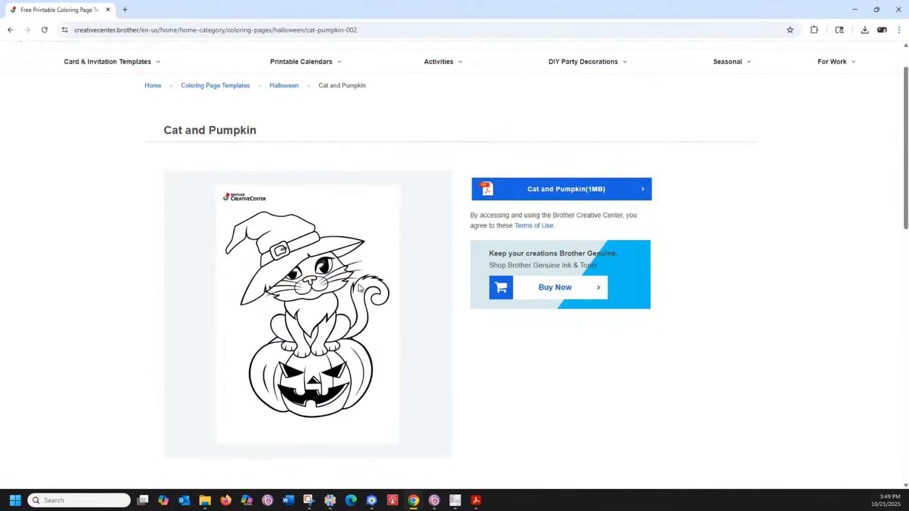
pyautogui.click(9, 30)
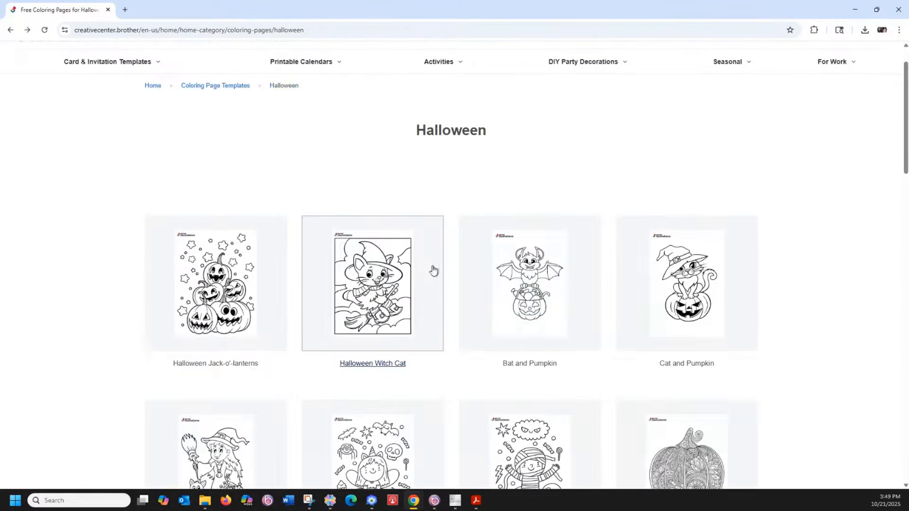
pyautogui.scroll(-5, 445, 273)
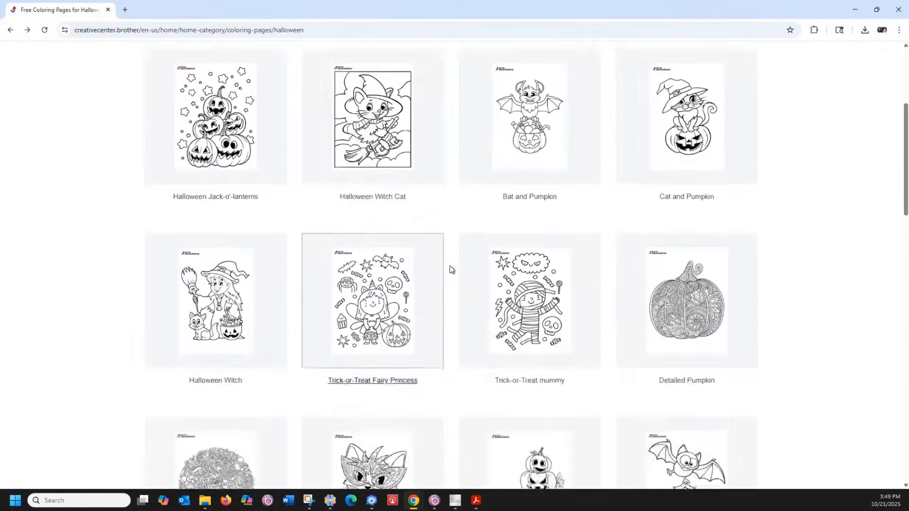
pyautogui.scroll(-4, 450, 270)
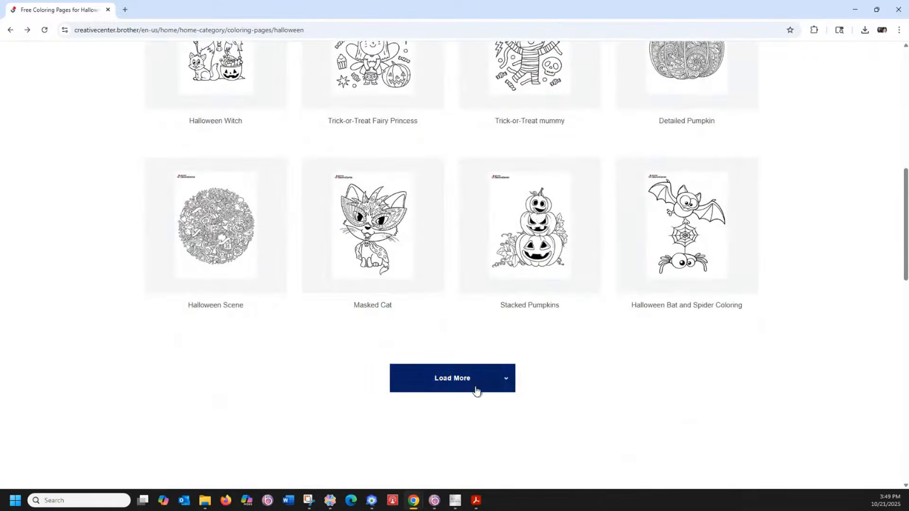
pyautogui.click(475, 387)
# Reopen the Cat and Pumpkin page and cancel saving a duplicate of its PDF.
pyautogui.scroll(-3, 450, 295)
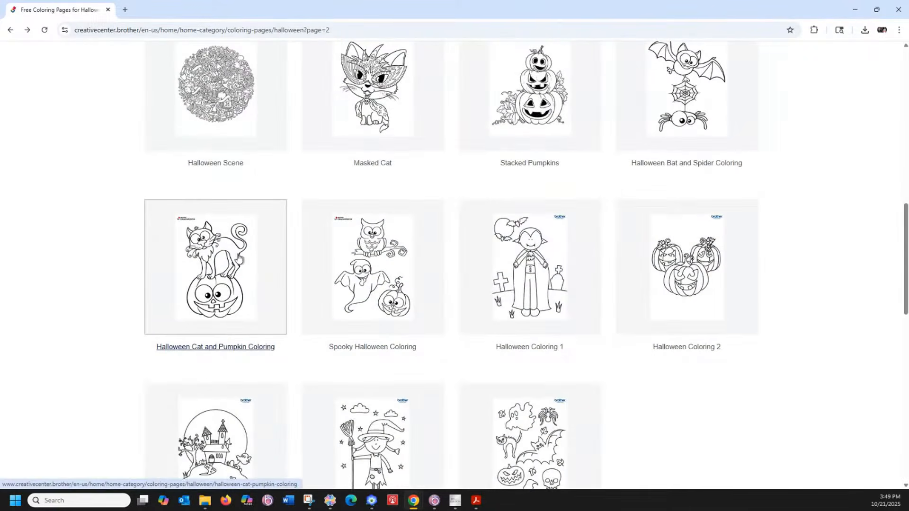
pyautogui.scroll(-2, 239, 258)
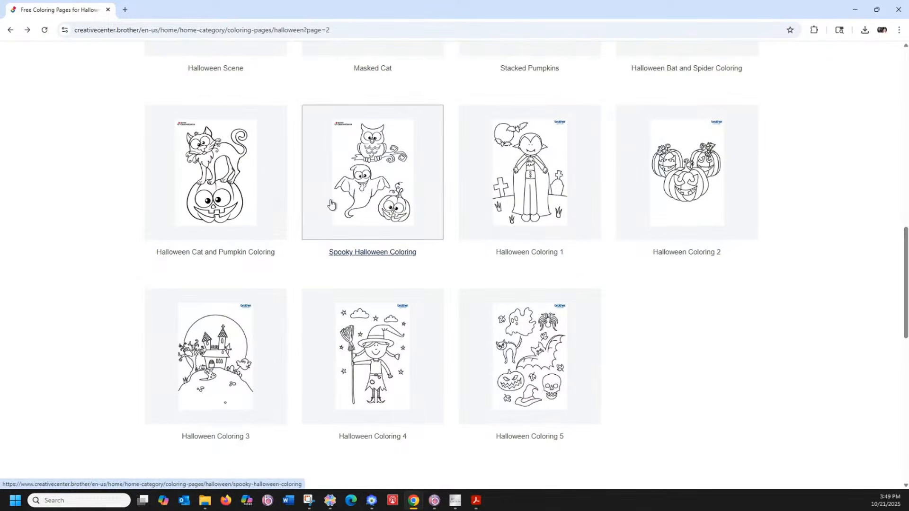
pyautogui.scroll(3, 330, 204)
pyautogui.scroll(8, 330, 205)
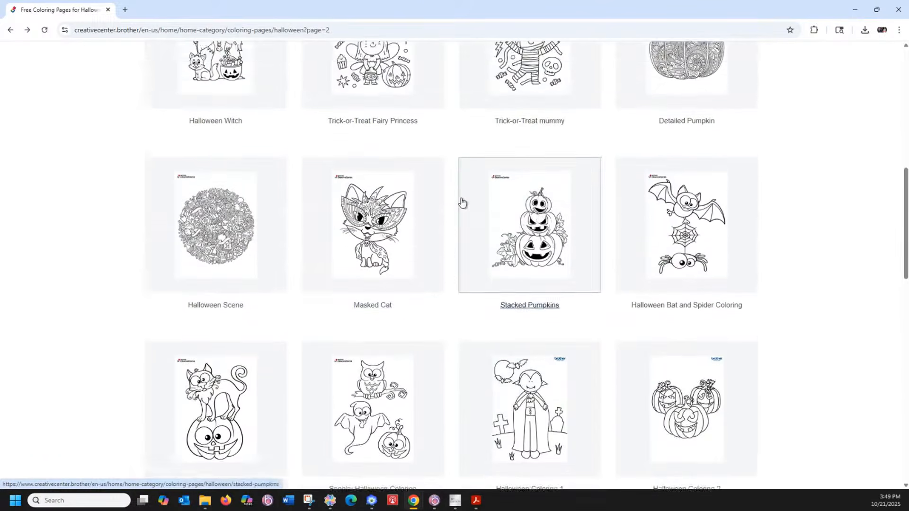
pyautogui.scroll(4, 489, 340)
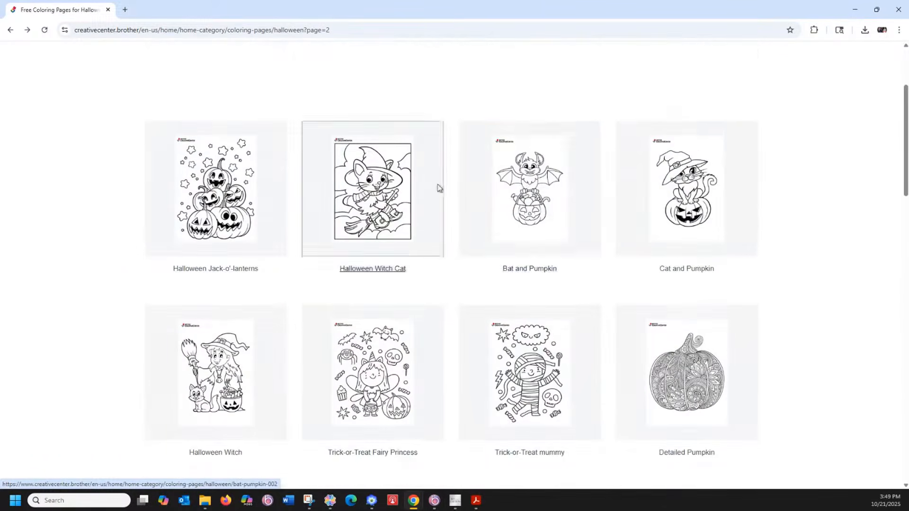
pyautogui.click(660, 191)
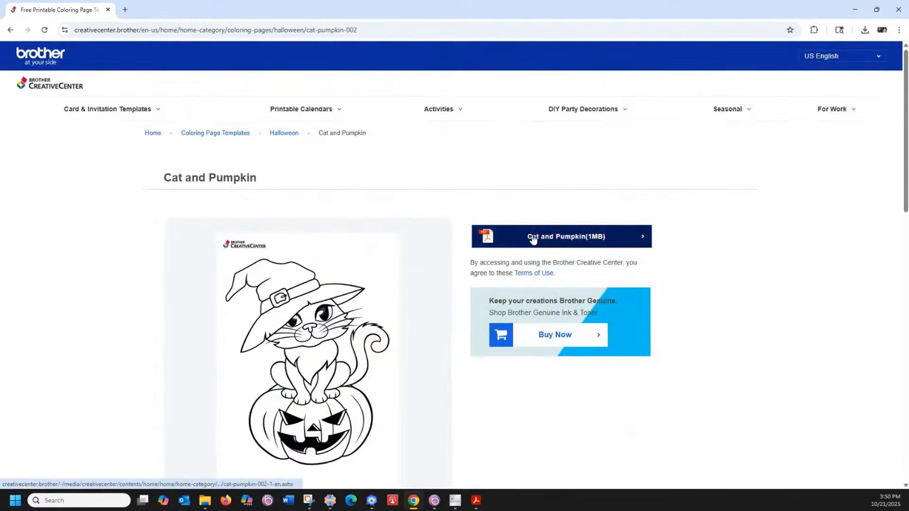
pyautogui.click(533, 238)
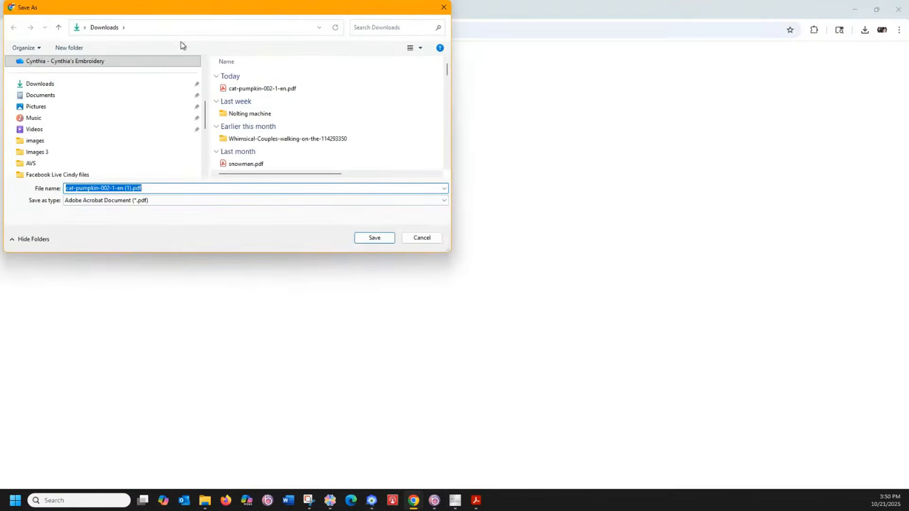
pyautogui.click(414, 238)
# Bring up cat-pumpkin-002-1-en.pdf in Acrobat and snip the whole cat-on-pumpkin drawing.
pyautogui.click(476, 502)
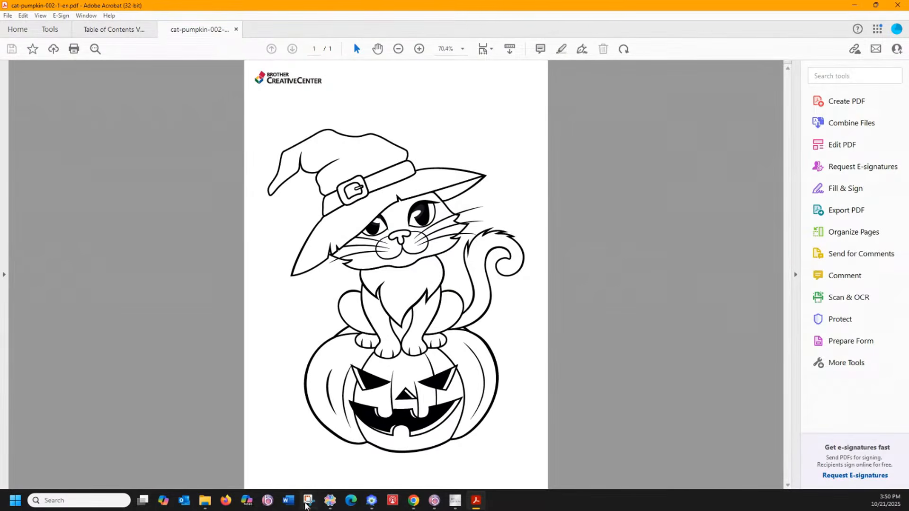
pyautogui.click(305, 499)
pyautogui.click(128, 27)
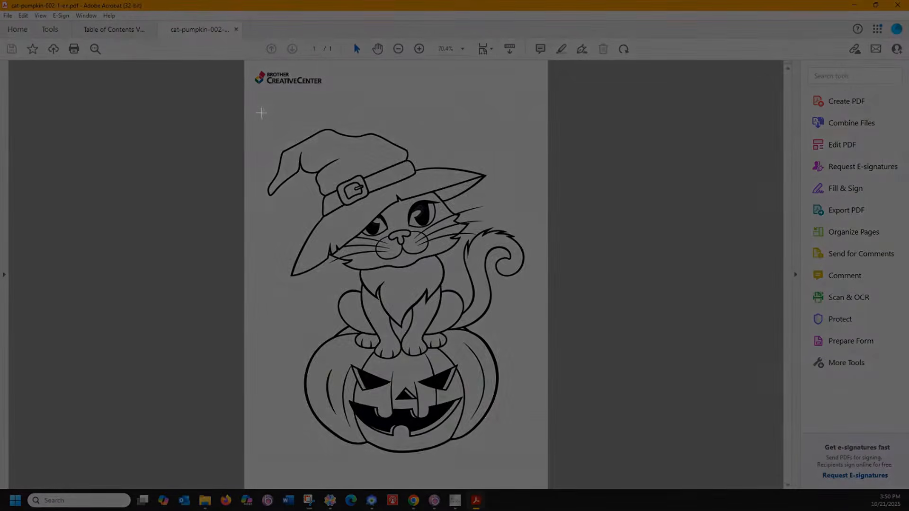
pyautogui.moveTo(261, 111)
pyautogui.mouseDown()
pyautogui.moveTo(373, 274)
pyautogui.moveTo(531, 463)
pyautogui.mouseUp()
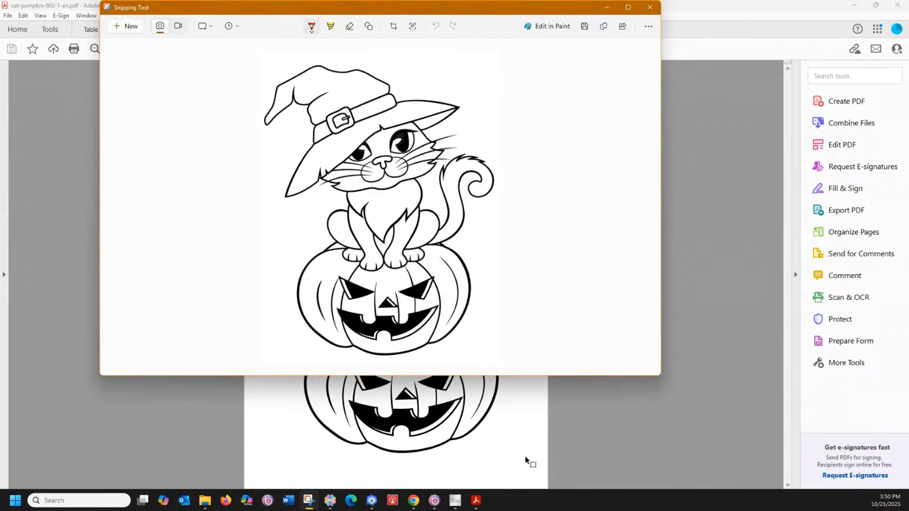
# Copy the cat snip to the clipboard and switch back to Layout & Editing.
pyautogui.click(604, 27)
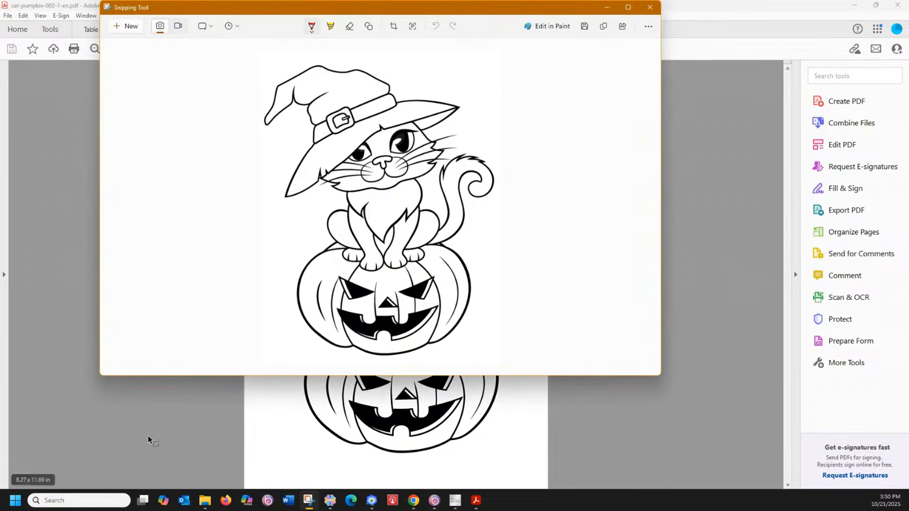
pyautogui.click(372, 501)
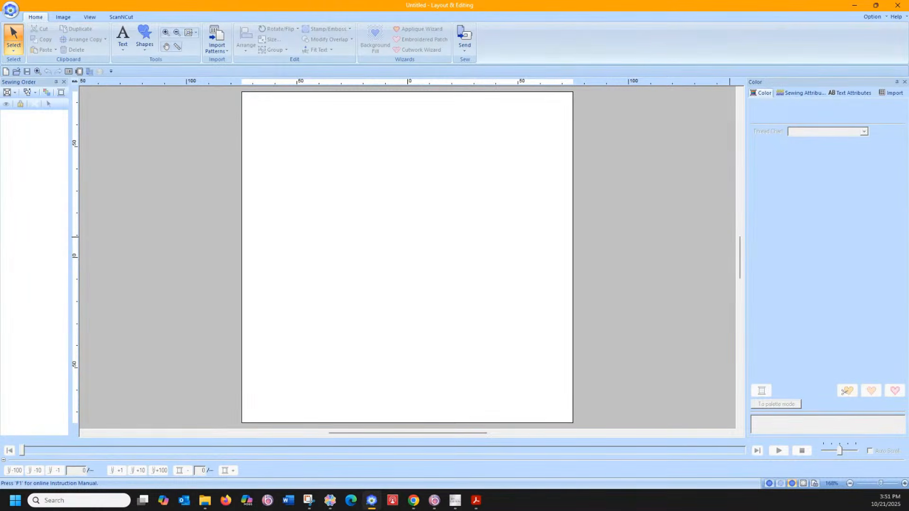
pyautogui.click(873, 17)
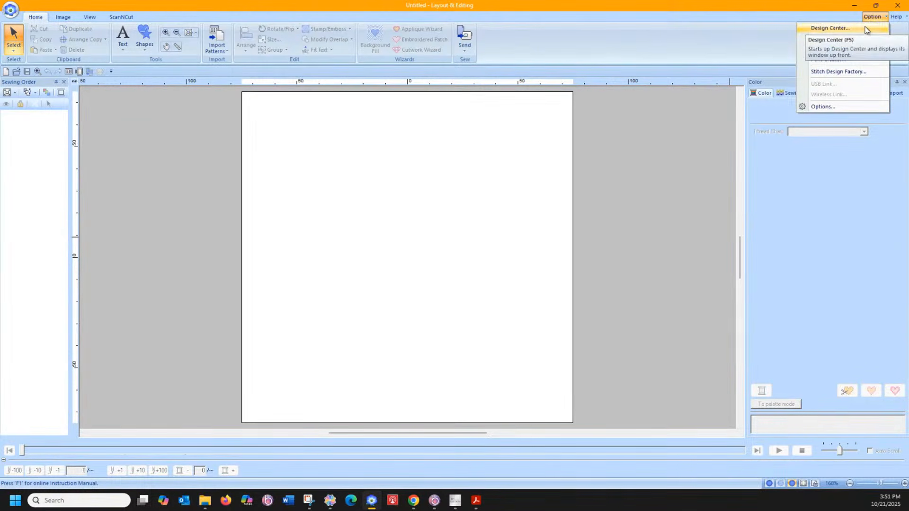
# Launch Design Center and load the cat drawing from the clipboard as the original image.
pyautogui.click(866, 29)
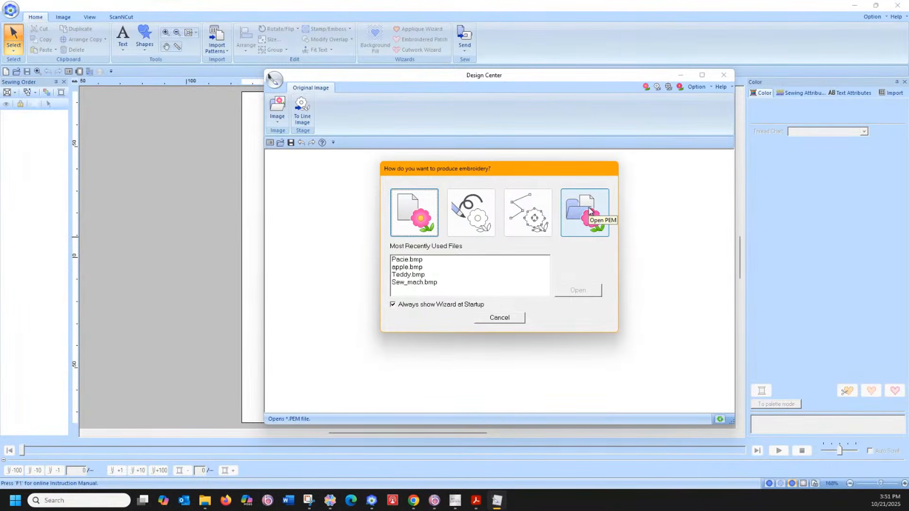
pyautogui.click(420, 222)
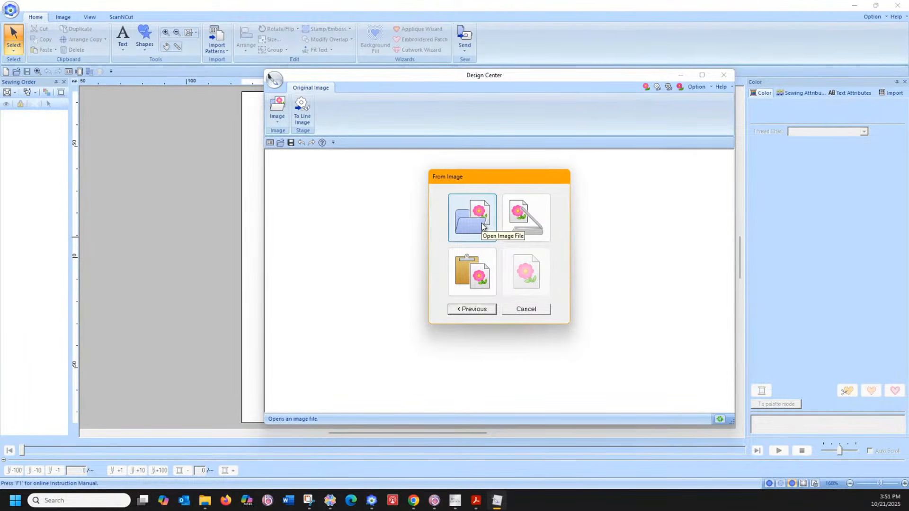
pyautogui.click(475, 274)
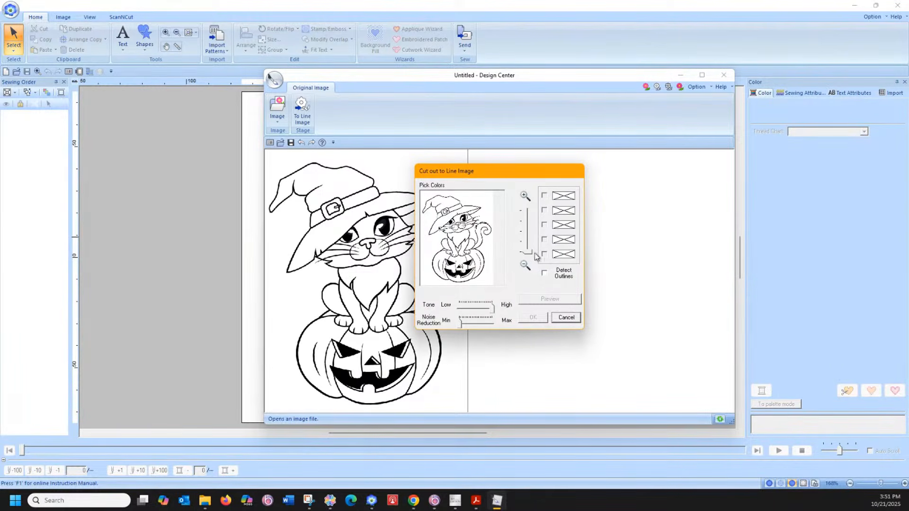
# Pick two black line tones from the zoomed cat preview, preview, and accept the line-image conversion.
pyautogui.moveTo(529, 255); pyautogui.dragTo(528, 212)
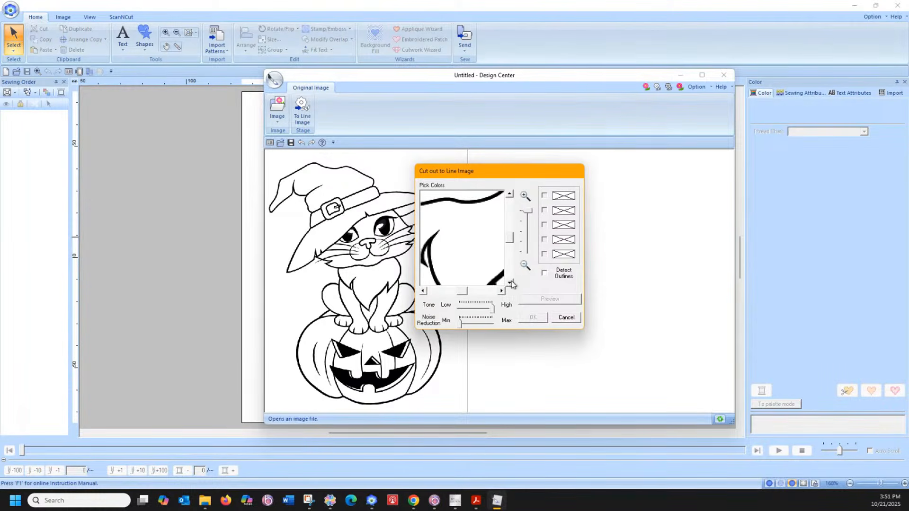
pyautogui.moveTo(513, 239); pyautogui.dragTo(512, 225)
pyautogui.moveTo(463, 294); pyautogui.dragTo(471, 294)
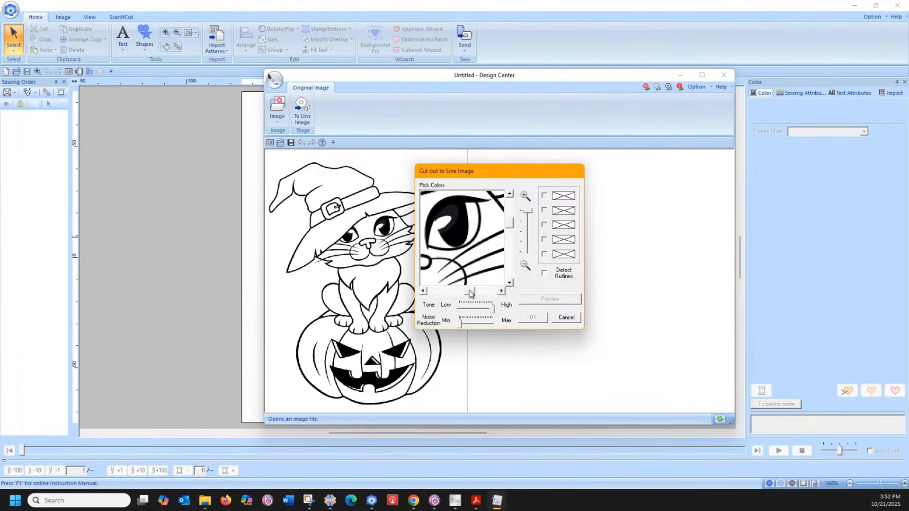
pyautogui.click(458, 204)
pyautogui.click(459, 201)
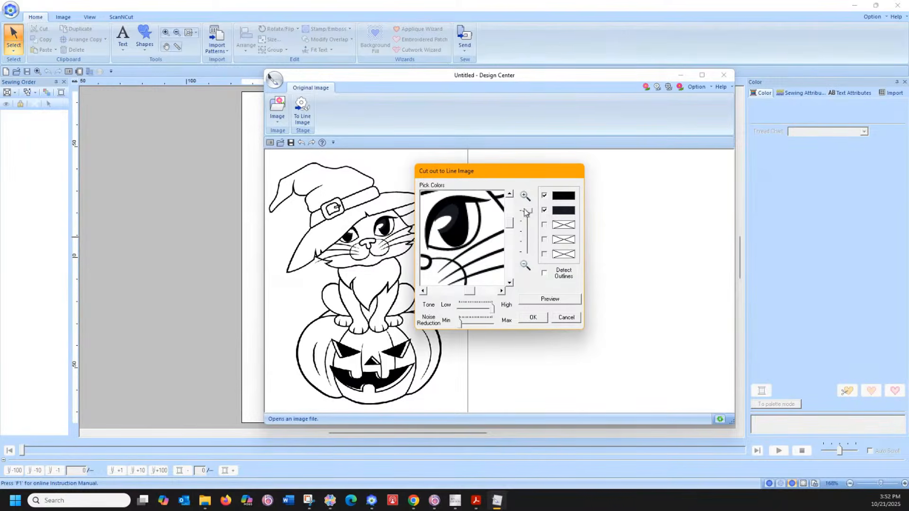
pyautogui.moveTo(519, 171); pyautogui.dragTo(585, 165)
pyautogui.click(624, 292)
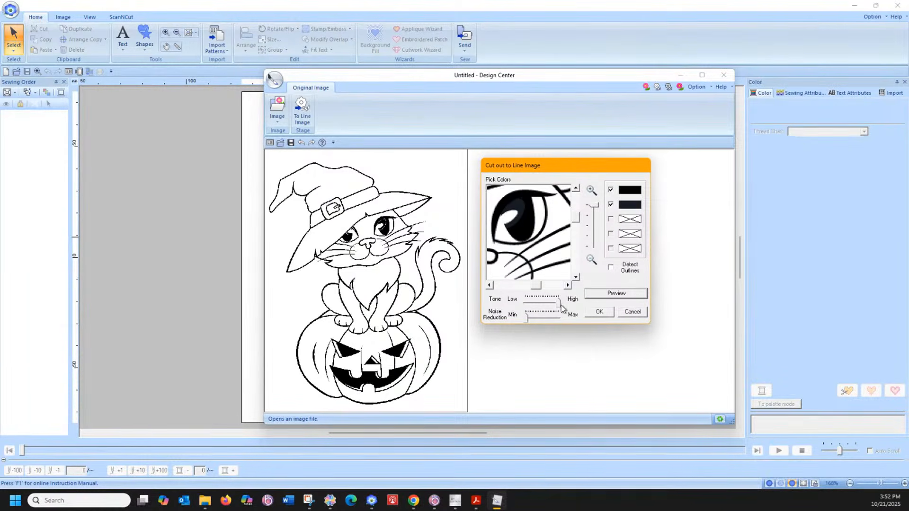
pyautogui.click(606, 315)
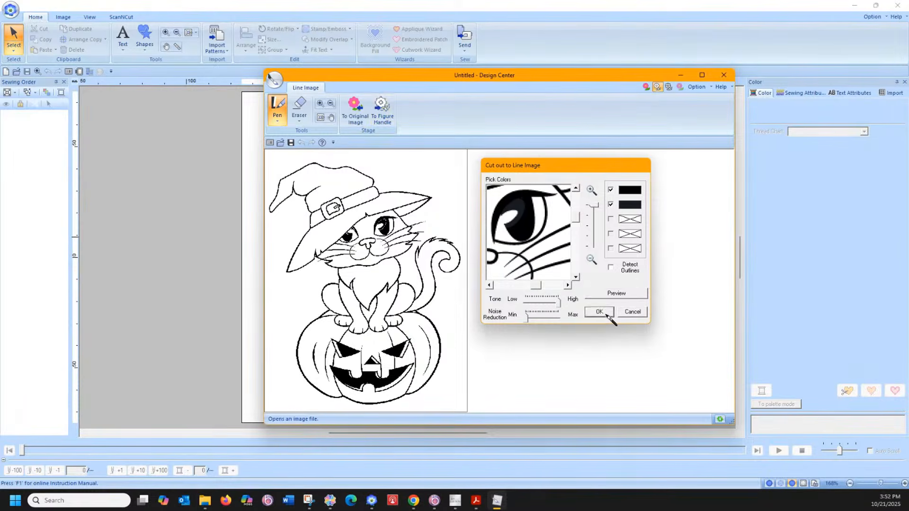
# Set the design page to a portrait 130 x 180 mm hoop.
pyautogui.click(383, 106)
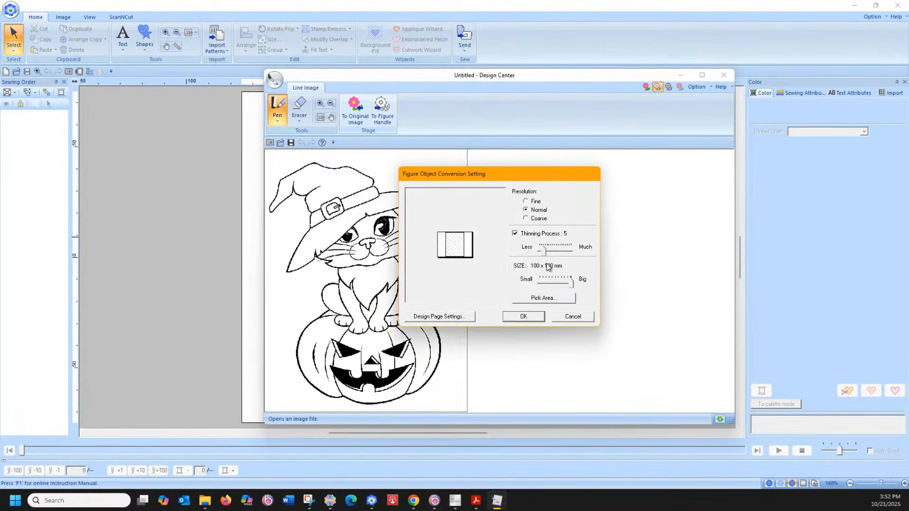
pyautogui.moveTo(521, 180); pyautogui.dragTo(589, 179)
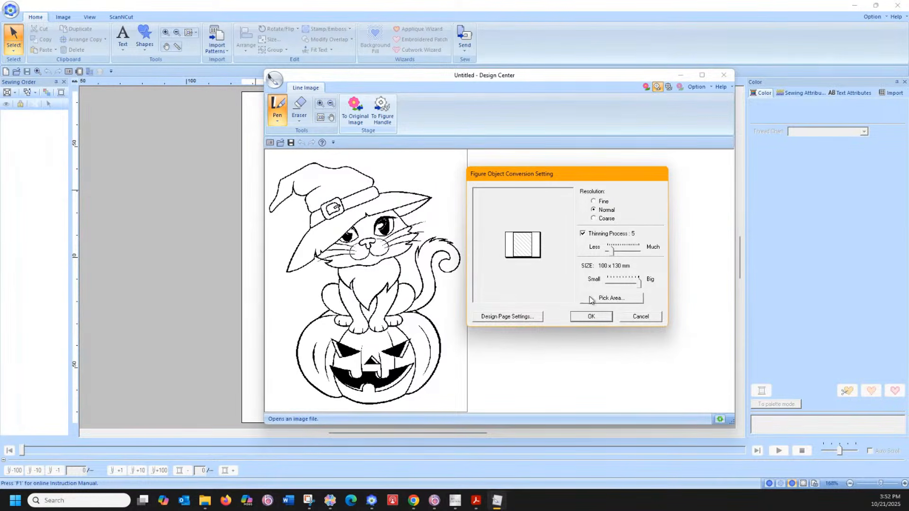
pyautogui.click(504, 317)
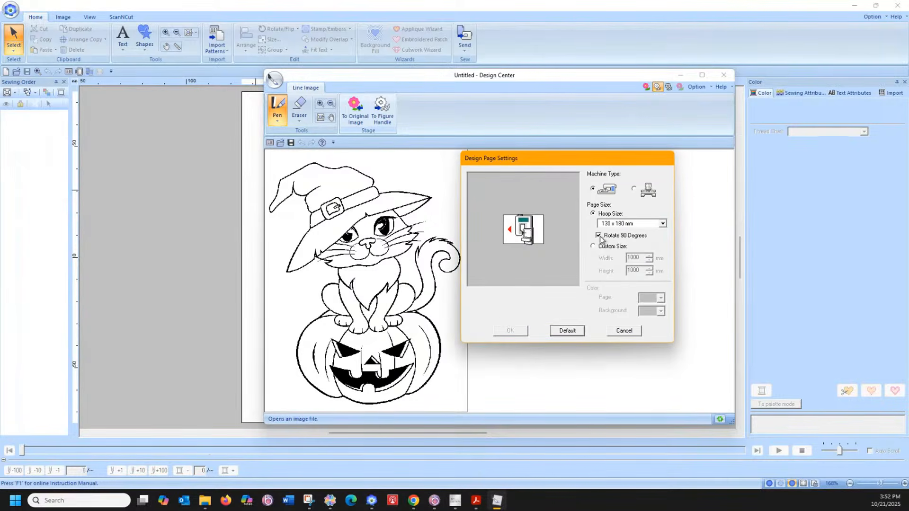
pyautogui.click(599, 236)
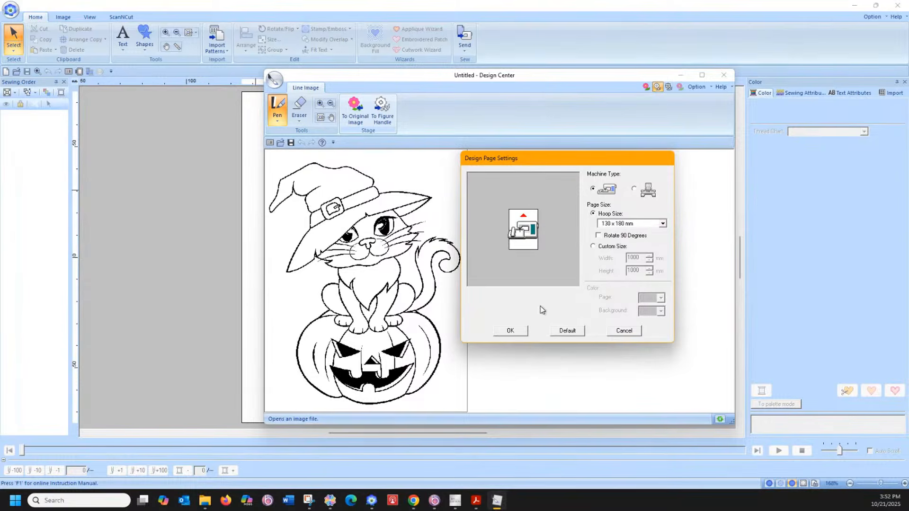
pyautogui.click(519, 333)
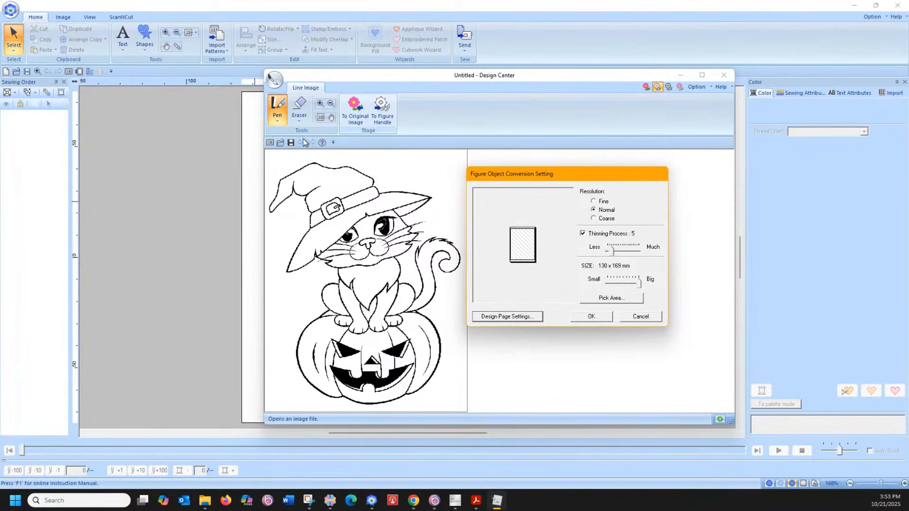
# Select the whole cat image as the conversion area and convert it into figure outlines.
pyautogui.click(610, 298)
pyautogui.moveTo(267, 156); pyautogui.dragTo(464, 408)
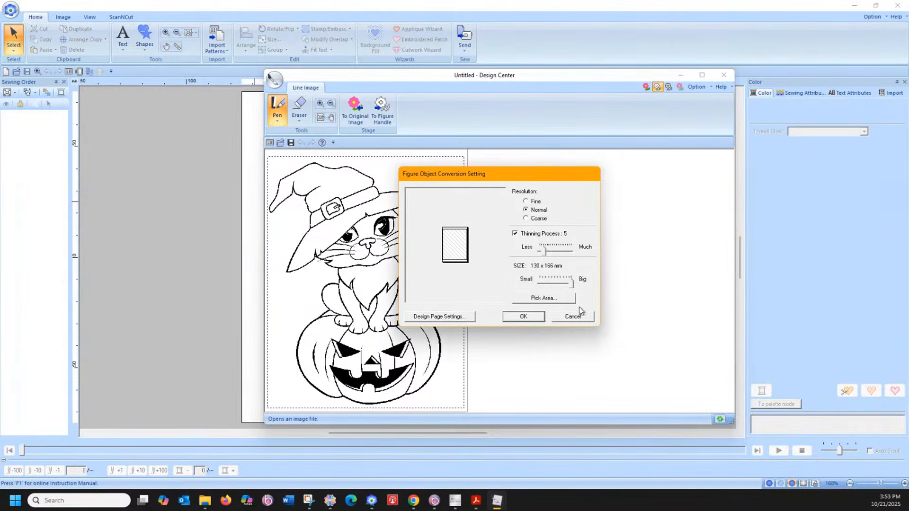
pyautogui.click(523, 316)
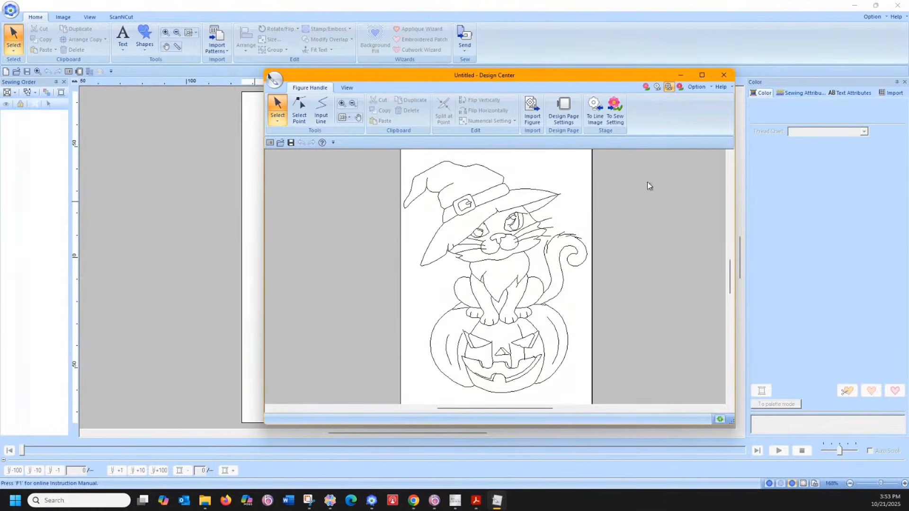
# Maximize the Design Center, select the cat-and-pumpkin figure, and zoom into the pumpkin's face.
pyautogui.click(700, 77)
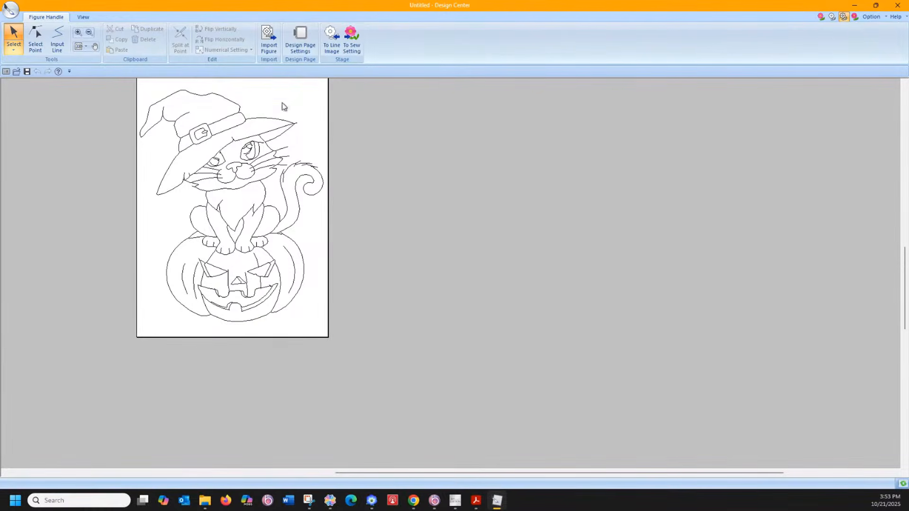
pyautogui.click(218, 95)
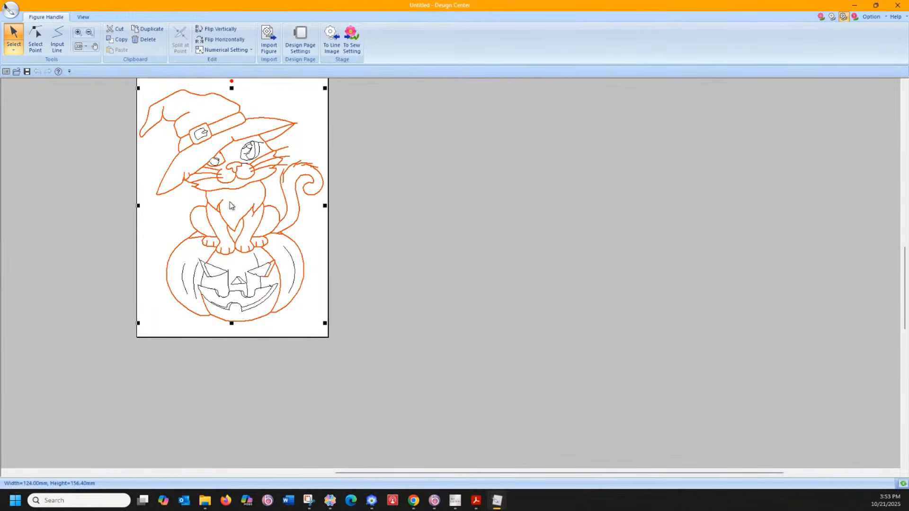
pyautogui.click(75, 35)
pyautogui.moveTo(172, 214); pyautogui.dragTo(299, 318)
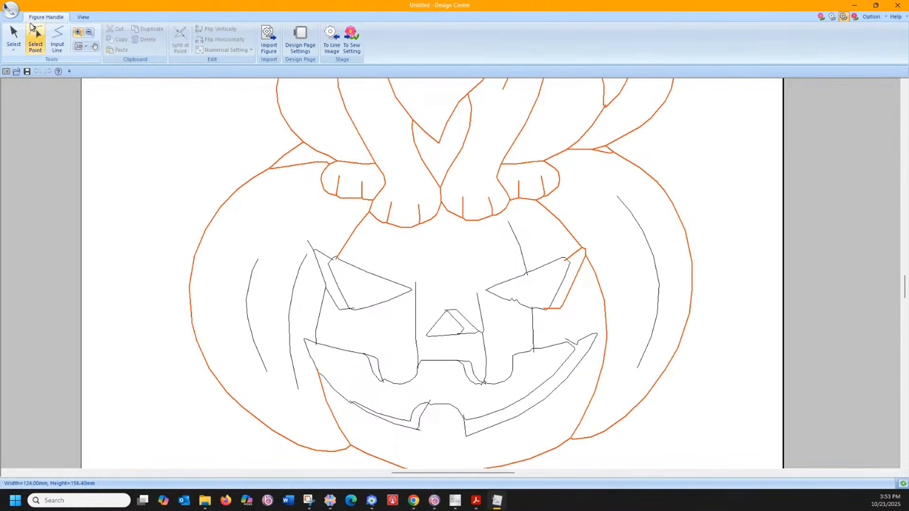
# In point-editing mode, pull the line above the left eye closer and delete a stray point.
pyautogui.click(32, 29)
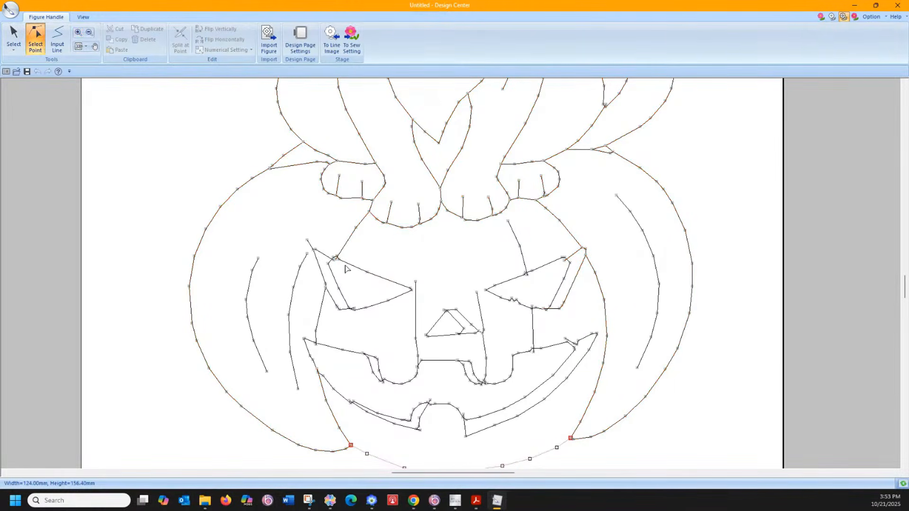
pyautogui.click(342, 251)
pyautogui.moveTo(336, 259)
pyautogui.mouseDown()
pyautogui.moveTo(337, 236)
pyautogui.moveTo(328, 248)
pyautogui.mouseUp()
pyautogui.click(330, 261)
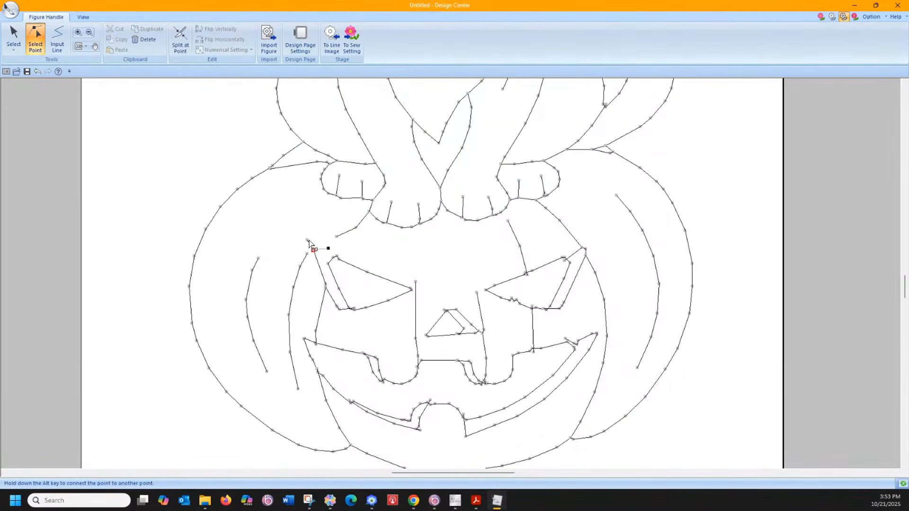
pyautogui.click(308, 243)
pyautogui.click(308, 241)
pyautogui.rightClick(307, 241)
pyautogui.click(315, 257)
# Alt-drag the short line's point onto the left eye outline to join them.
pyautogui.click(314, 251)
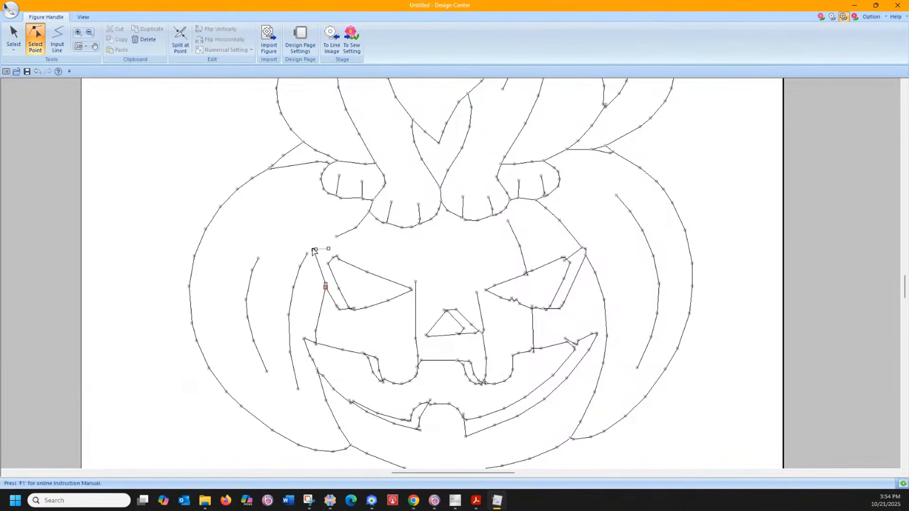
pyautogui.moveTo(311, 249); pyautogui.dragTo(318, 255)
pyautogui.click(317, 248)
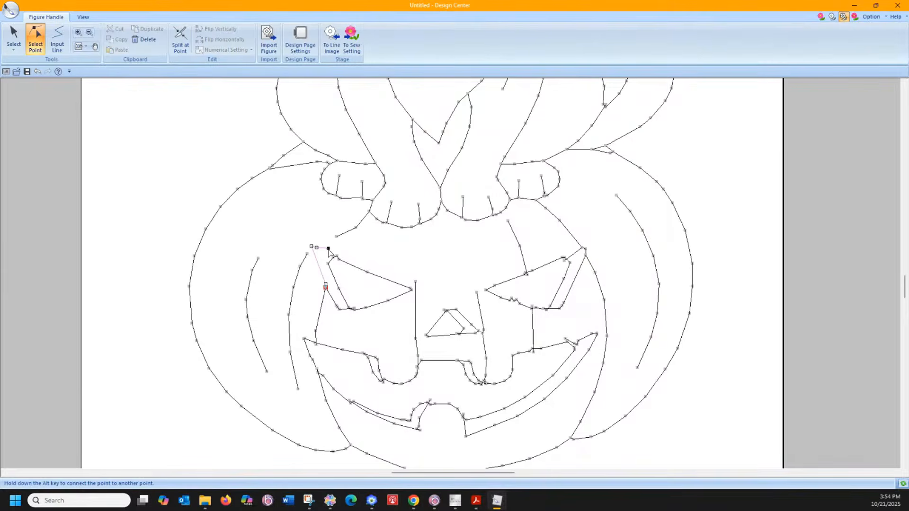
pyautogui.press('alt')
pyautogui.moveTo(328, 249)
pyautogui.mouseDown()
pyautogui.moveTo(341, 264)
pyautogui.moveTo(333, 256)
pyautogui.mouseUp()
pyautogui.press('alt')
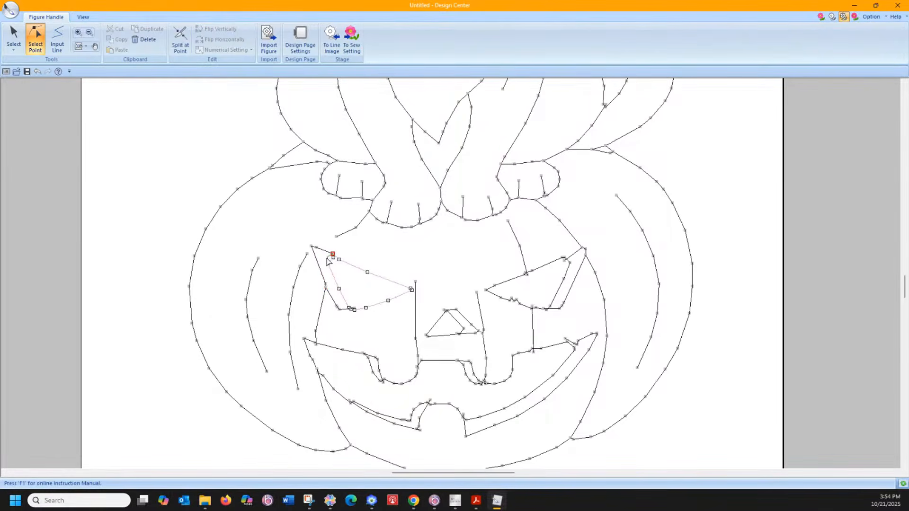
# Delete an extra eye-outline point and reshape the left eye's lower points.
pyautogui.click(331, 257)
pyautogui.rightClick(330, 257)
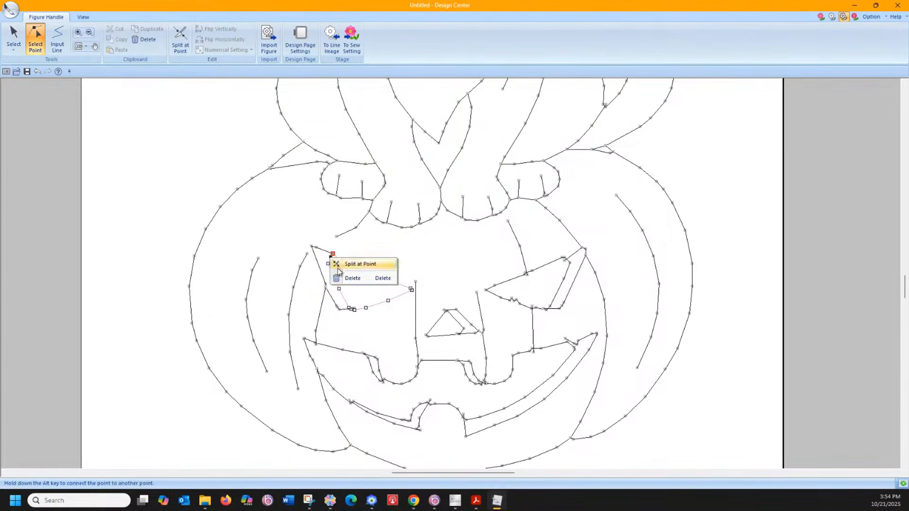
pyautogui.click(342, 278)
pyautogui.moveTo(327, 264); pyautogui.dragTo(335, 272)
pyautogui.click(341, 288)
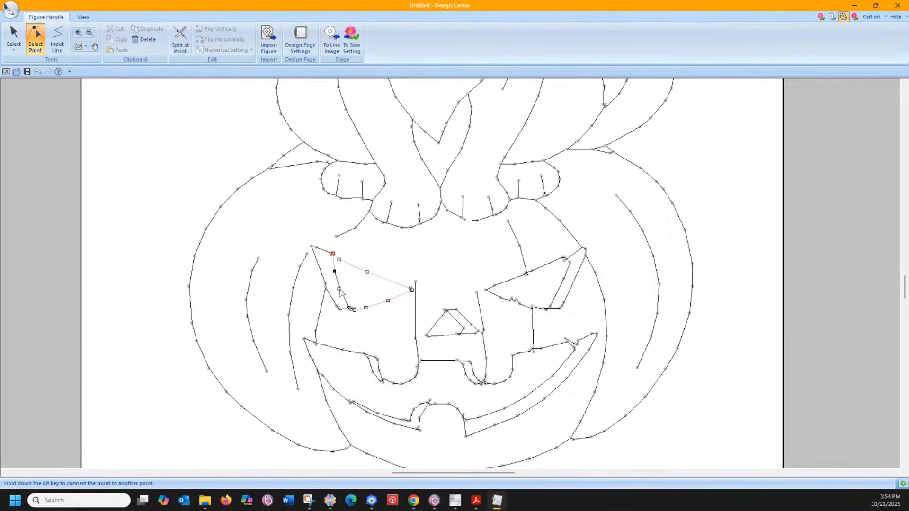
pyautogui.moveTo(349, 309); pyautogui.dragTo(347, 329)
pyautogui.click(350, 309)
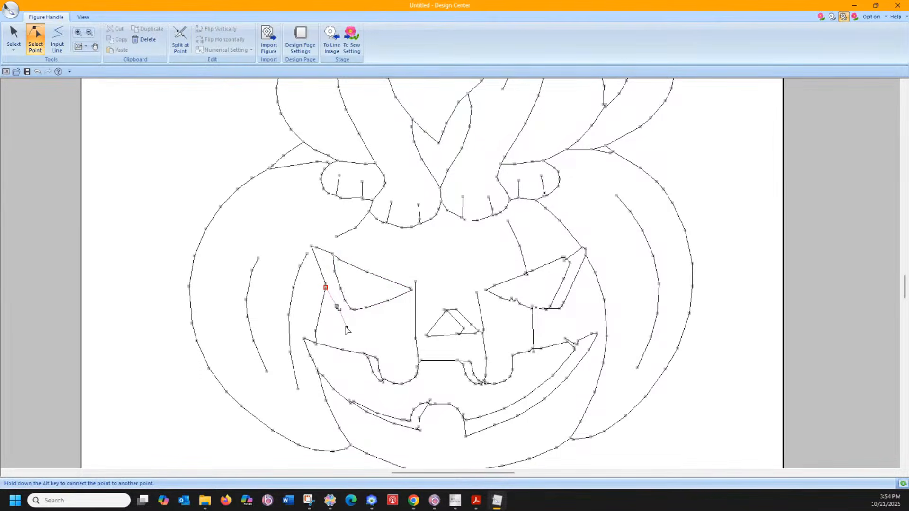
pyautogui.moveTo(347, 328); pyautogui.dragTo(352, 318)
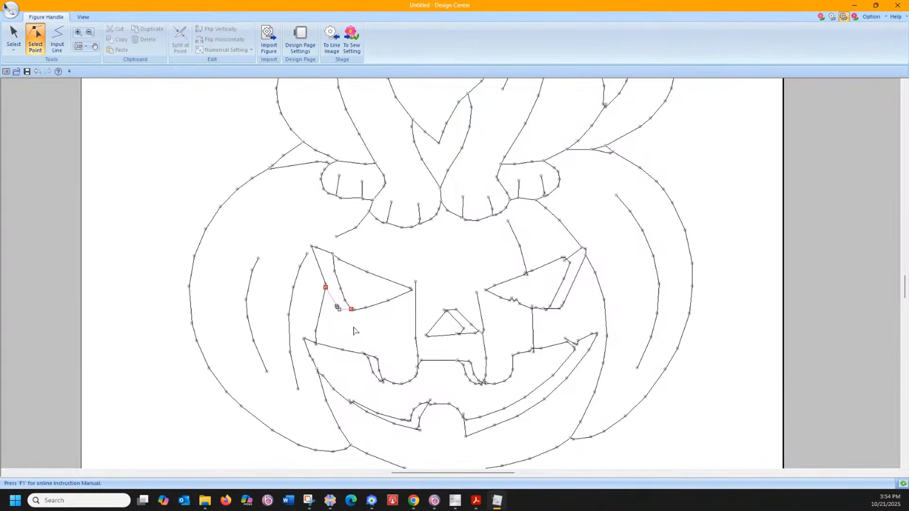
# Join the short line above the left eye to the eye's corner and check the connection.
pyautogui.press('alt')
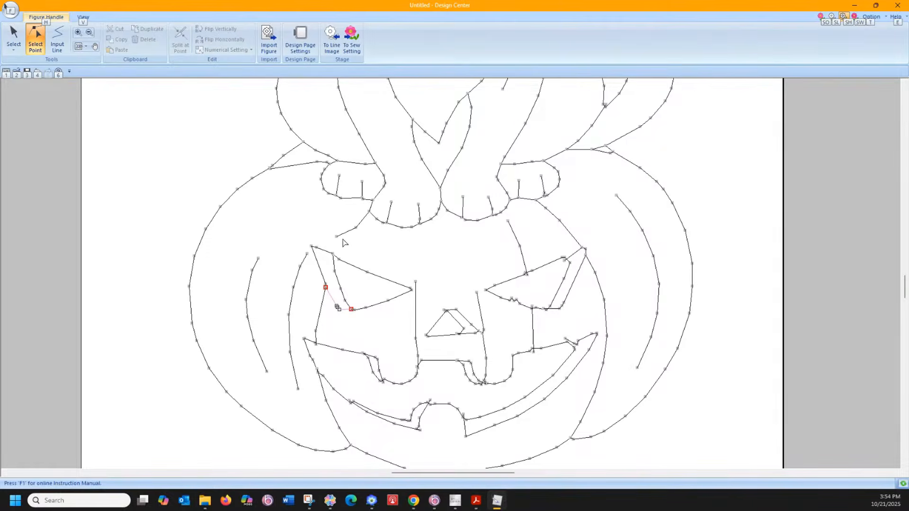
pyautogui.click(337, 236)
pyautogui.click(337, 236)
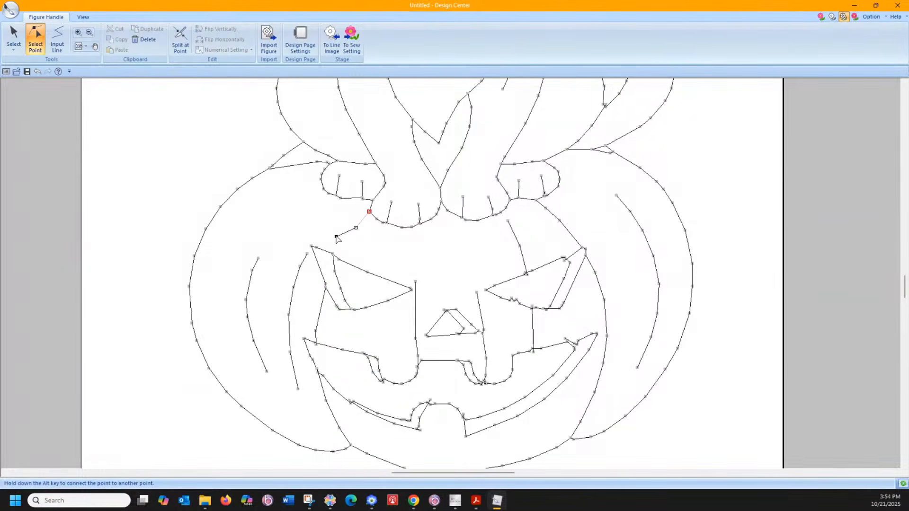
pyautogui.press('alt')
pyautogui.moveTo(342, 252); pyautogui.dragTo(333, 254)
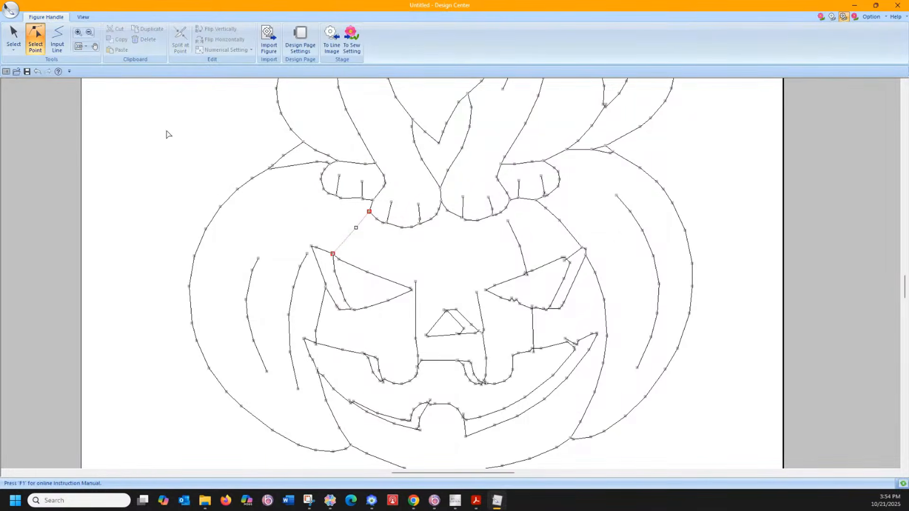
pyautogui.click(13, 35)
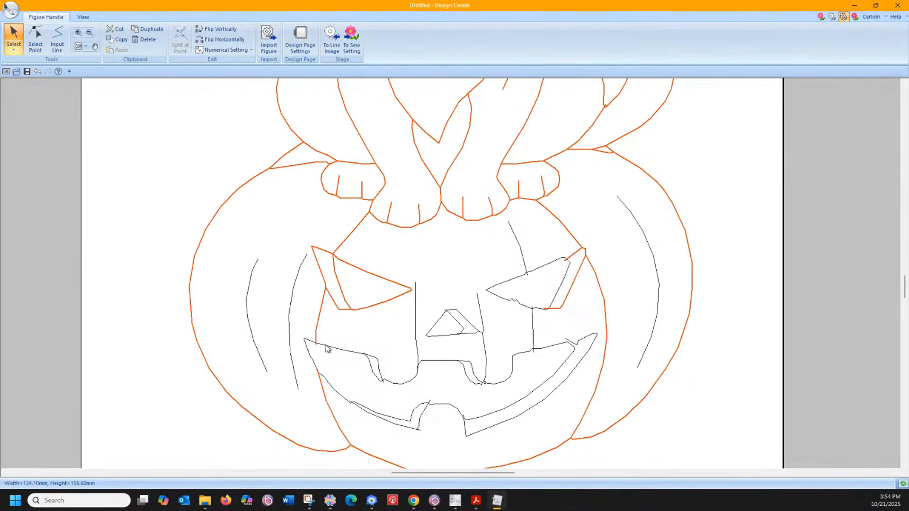
# Join the segment left of the left eye to the mouth's left corner and jaw line.
pyautogui.click(36, 40)
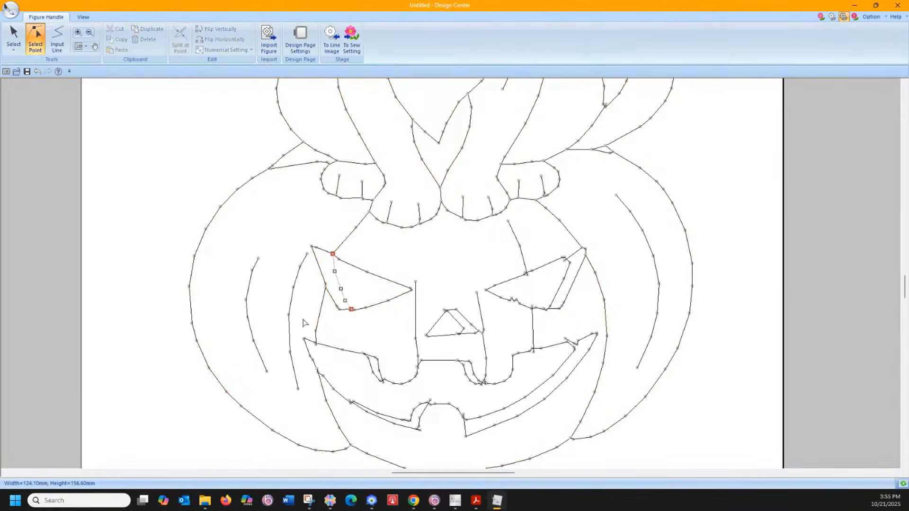
pyautogui.click(315, 344)
pyautogui.moveTo(317, 346); pyautogui.dragTo(330, 336)
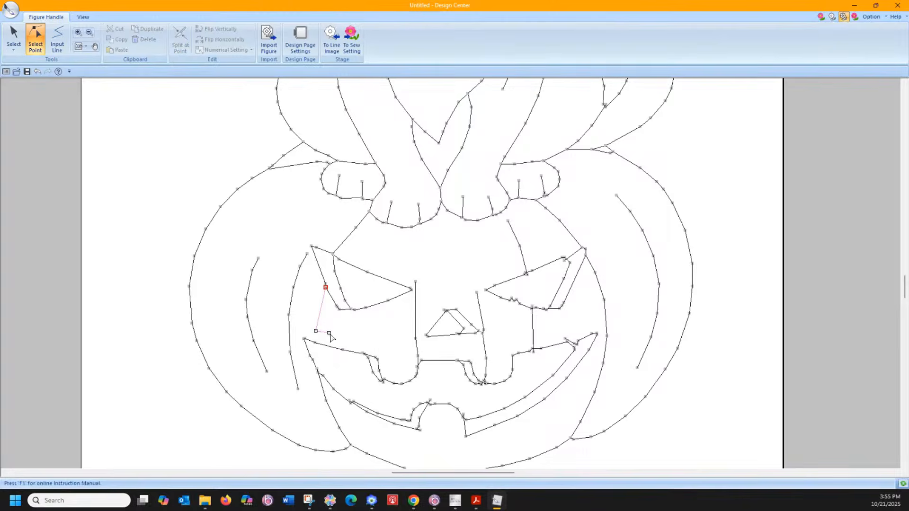
pyautogui.moveTo(334, 336); pyautogui.dragTo(318, 373)
pyautogui.press('alt')
pyautogui.click(322, 375)
pyautogui.press('alt')
pyautogui.click(262, 400)
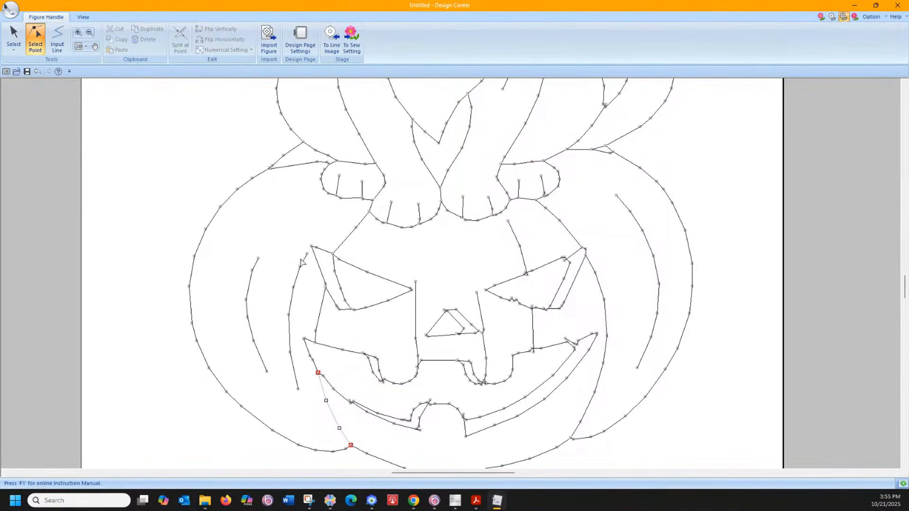
# Cut the small stray stroke and check which outlines are connected.
pyautogui.click(591, 264)
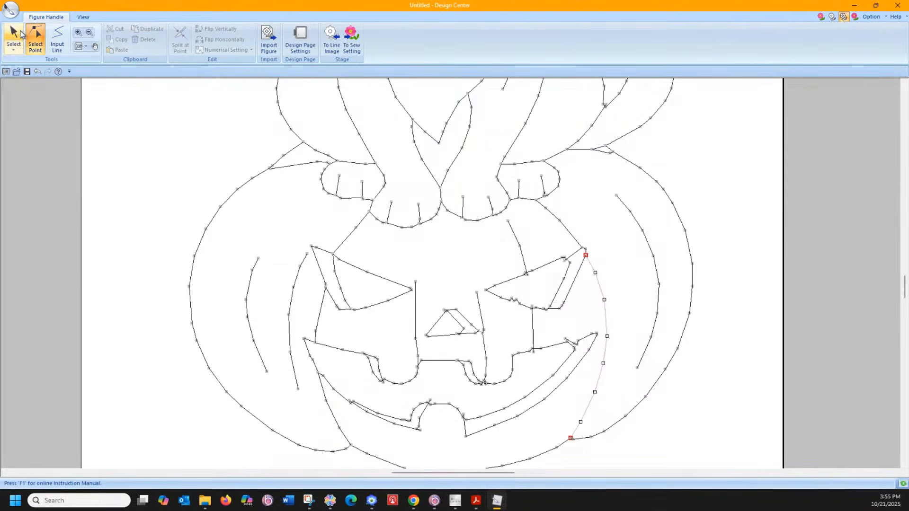
pyautogui.click(14, 35)
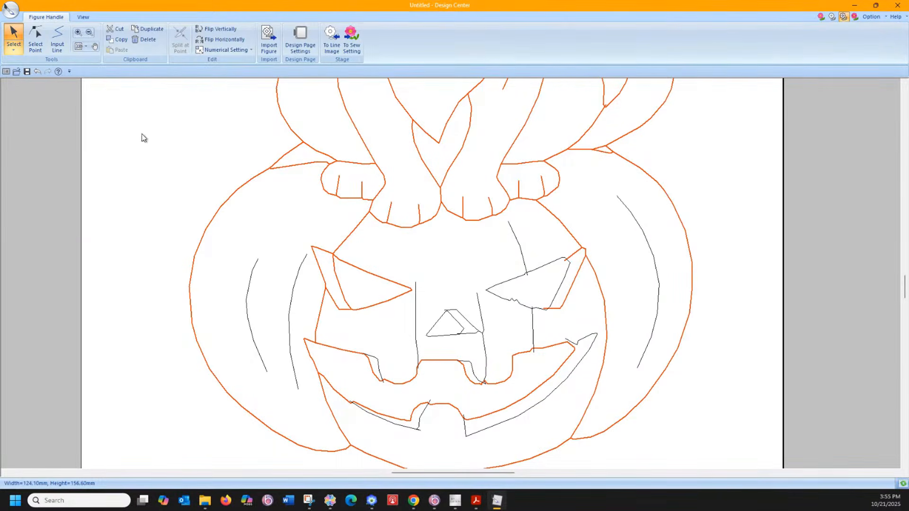
pyautogui.click(379, 362)
pyautogui.hotkey('ctrl', 'x')
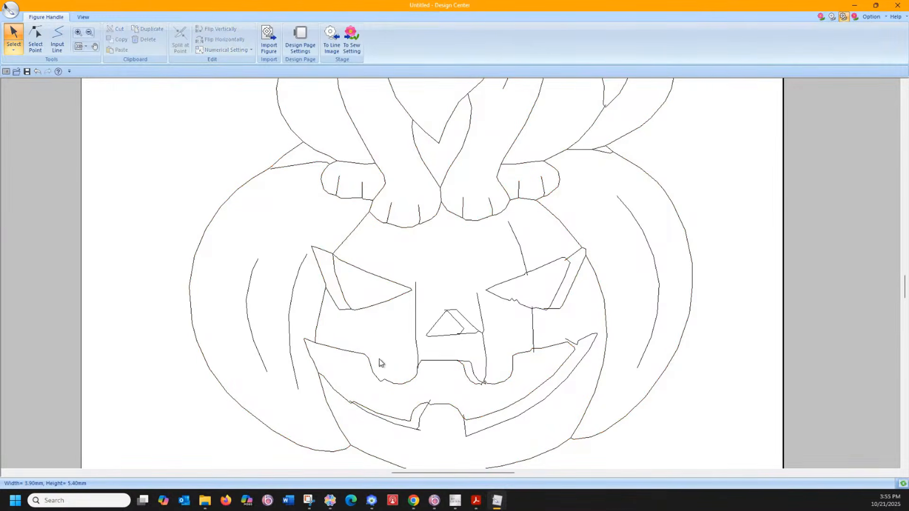
pyautogui.click(465, 373)
pyautogui.click(471, 371)
pyautogui.click(472, 369)
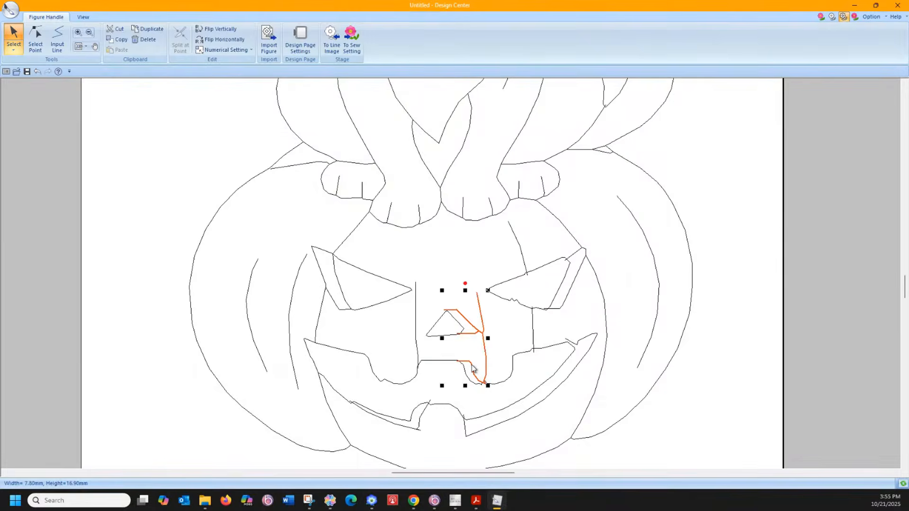
pyautogui.click(514, 376)
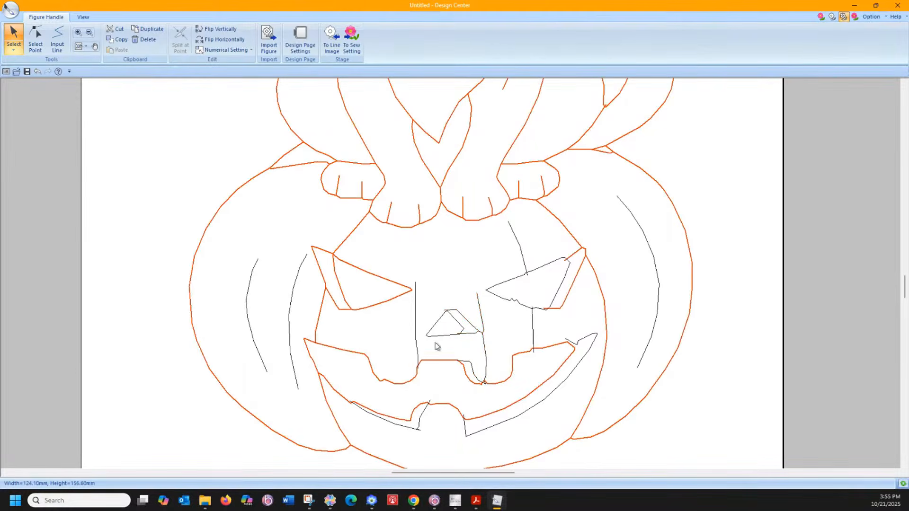
pyautogui.click(512, 232)
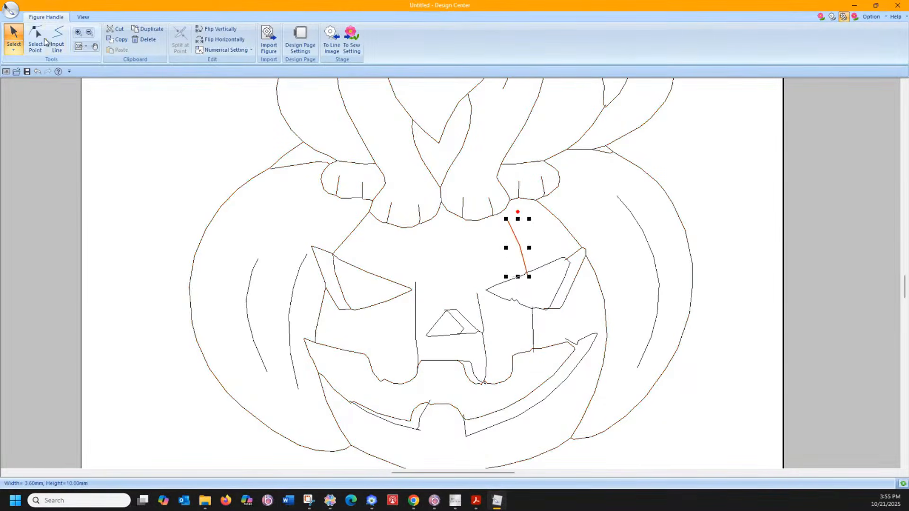
# Reattach the stroke above the right eye and join the nearby segment to the right eye.
pyautogui.click(36, 39)
pyautogui.moveTo(525, 275)
pyautogui.mouseDown()
pyautogui.moveTo(539, 251)
pyautogui.moveTo(528, 273)
pyautogui.mouseUp()
pyautogui.press('alt')
pyautogui.click(523, 277)
pyautogui.click(514, 278)
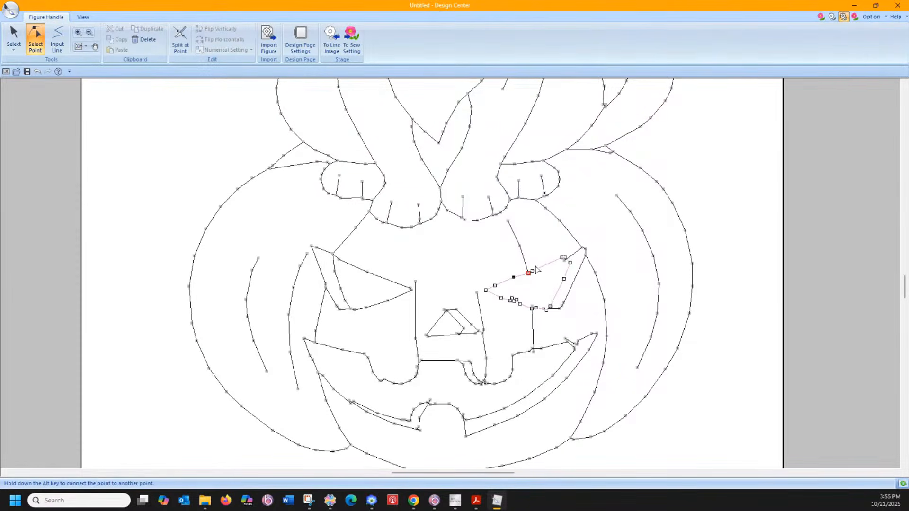
pyautogui.moveTo(533, 272); pyautogui.dragTo(562, 246)
pyautogui.click(563, 259)
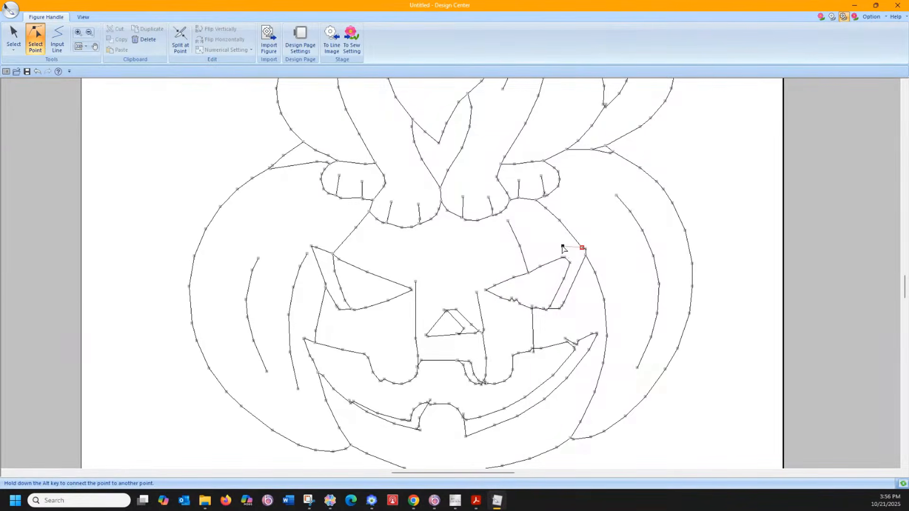
pyautogui.press('alt')
pyautogui.moveTo(568, 258); pyautogui.dragTo(565, 257)
# Join the vertical line below the right eye and extend it down to the mouth.
pyautogui.click(553, 311)
pyautogui.click(544, 311)
pyautogui.press('alt')
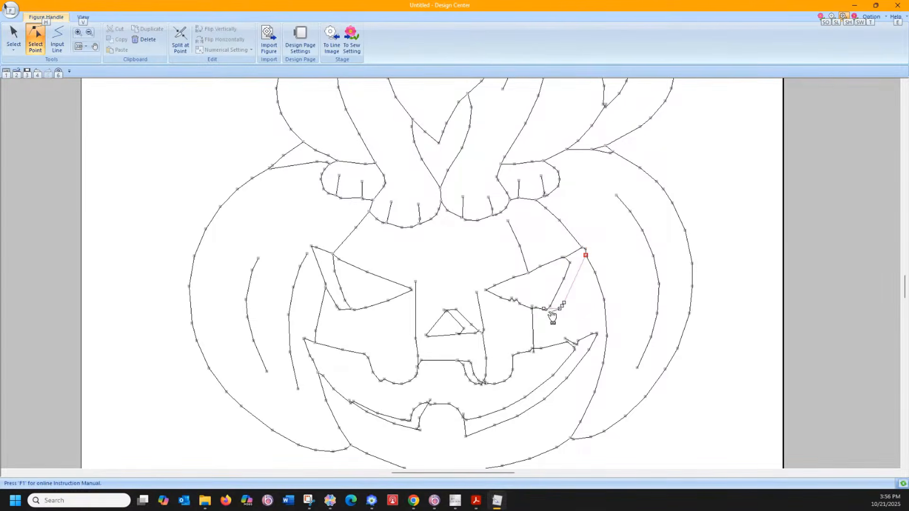
pyautogui.click(552, 313)
pyautogui.click(534, 312)
pyautogui.press('alt')
pyautogui.click(532, 309)
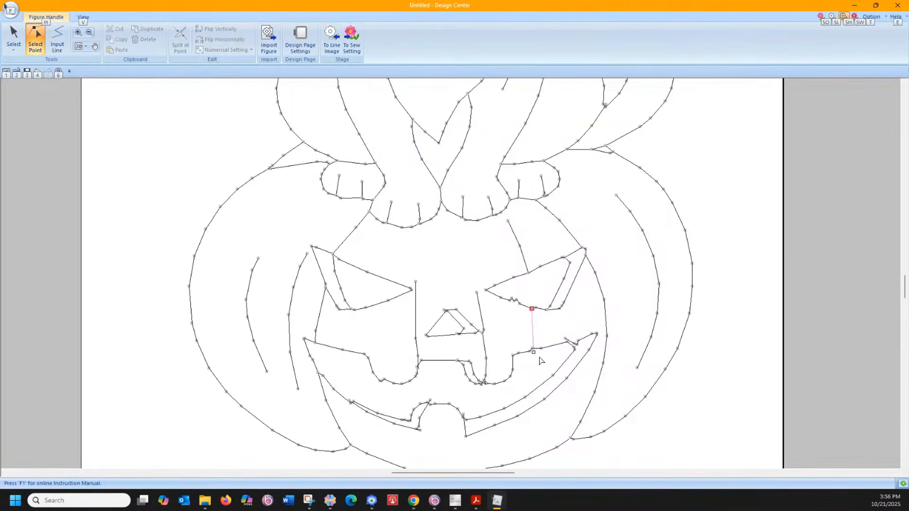
pyautogui.moveTo(533, 352); pyautogui.dragTo(533, 350)
pyautogui.press('alt')
# Alt-drag the lower mouth curve's corner point to connect it with the upper mouth line.
pyautogui.click(567, 341)
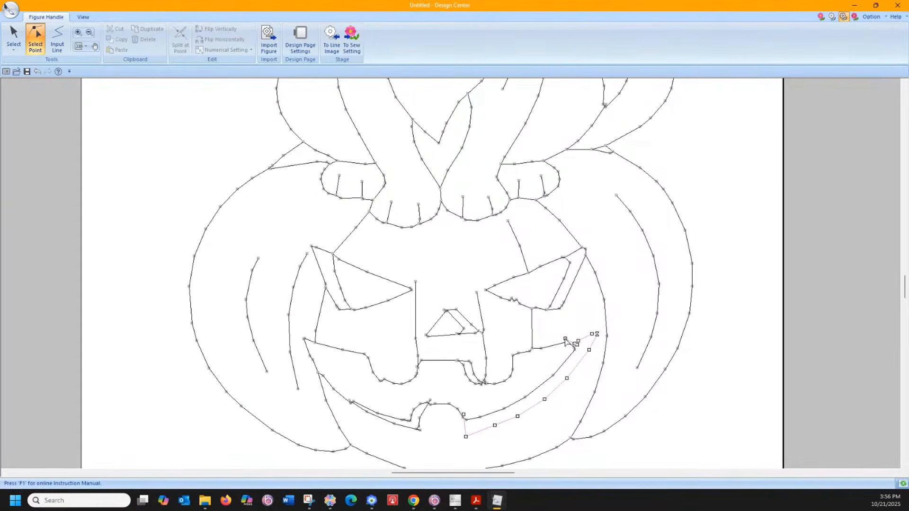
pyautogui.press('alt')
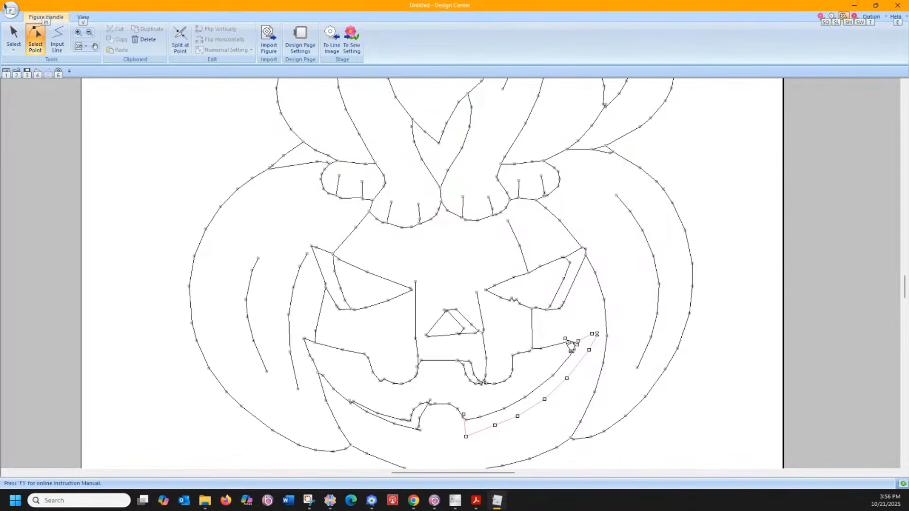
pyautogui.moveTo(570, 345); pyautogui.dragTo(569, 330)
pyautogui.press('alt')
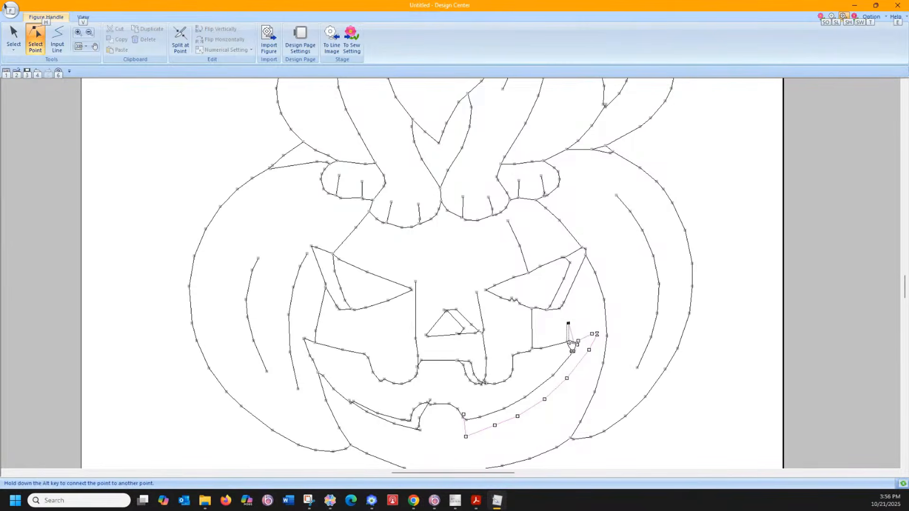
pyautogui.moveTo(569, 324); pyautogui.dragTo(549, 361)
# Delete extra points at the right mouth corner and move the line end onto it.
pyautogui.click(574, 349)
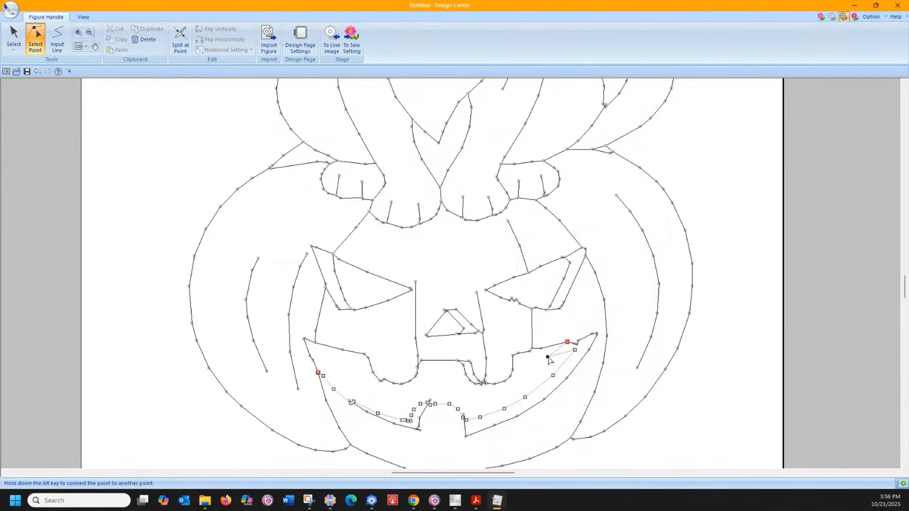
pyautogui.click(576, 347)
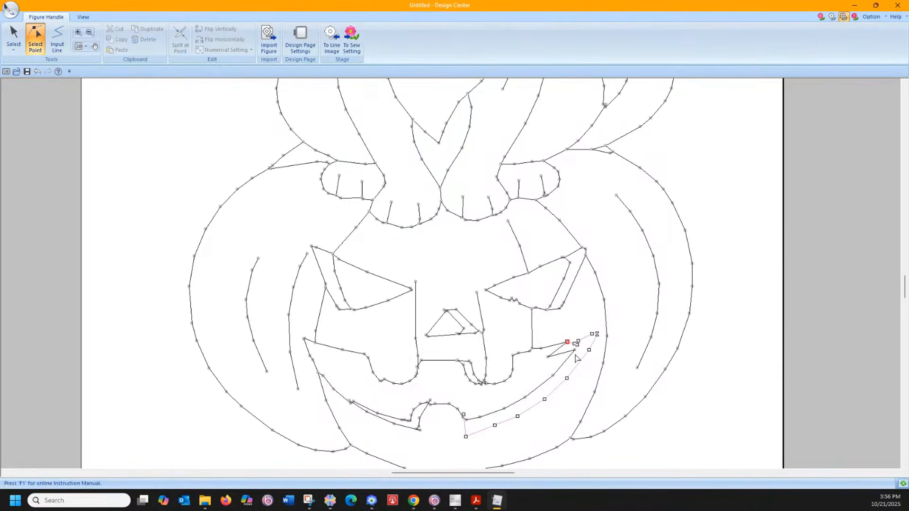
pyautogui.click(549, 361)
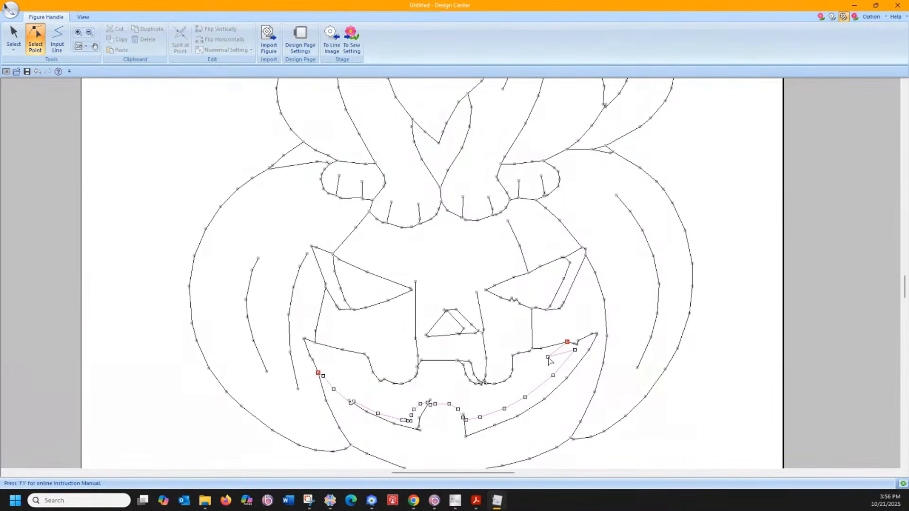
pyautogui.click(547, 359)
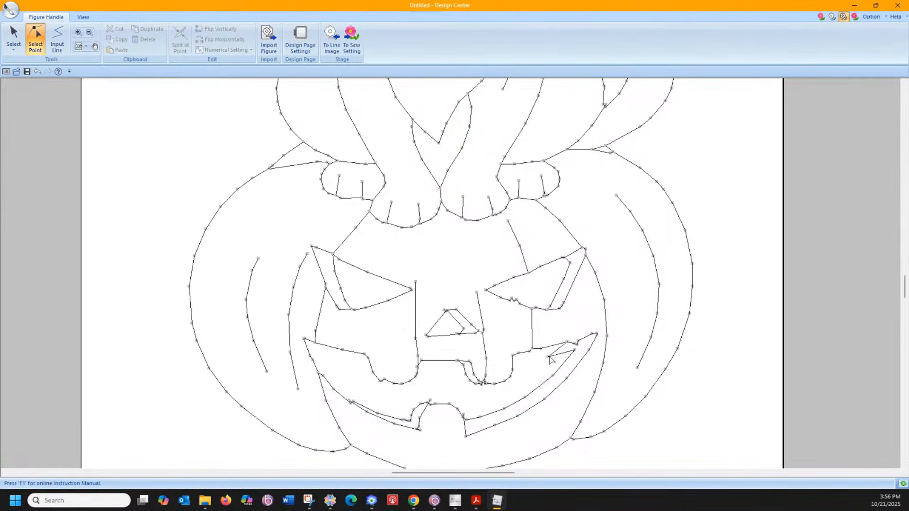
pyautogui.click(548, 359)
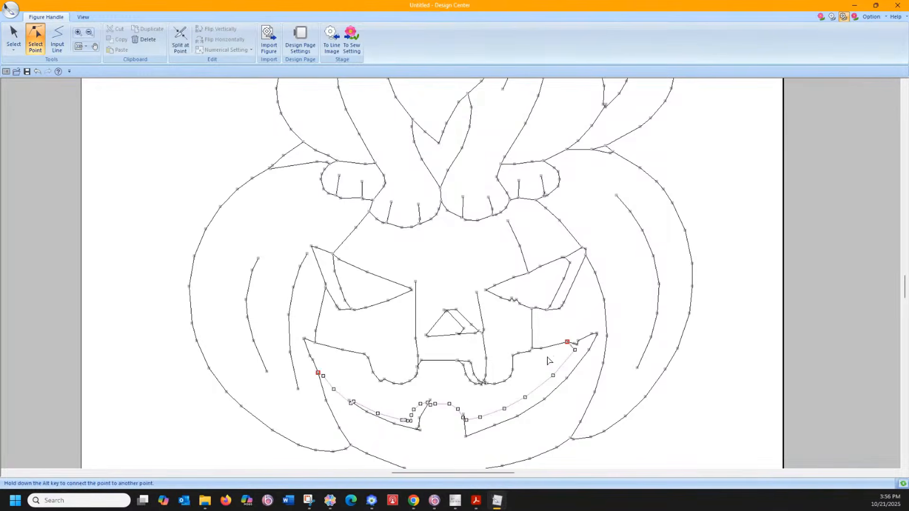
pyautogui.click(577, 345)
pyautogui.click(576, 346)
pyautogui.click(574, 343)
pyautogui.press('Delete')
pyautogui.click(578, 341)
pyautogui.press('Delete')
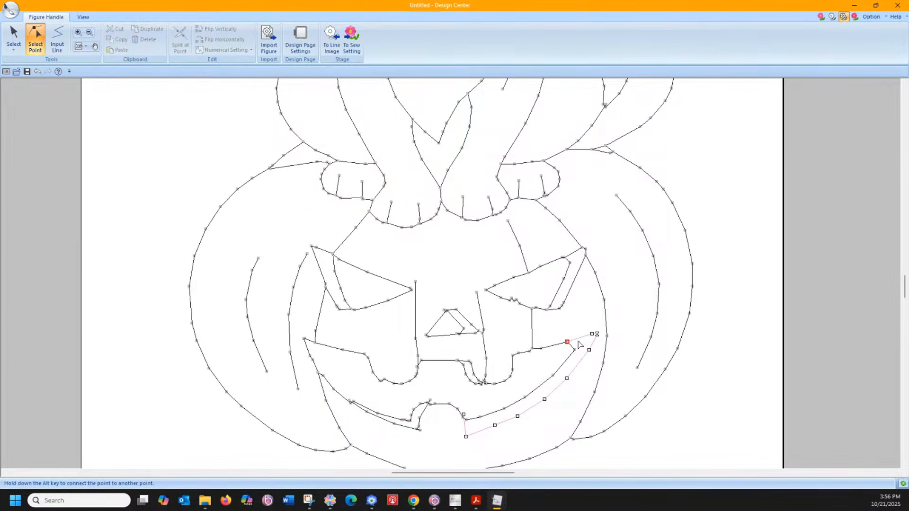
pyautogui.moveTo(567, 341); pyautogui.dragTo(581, 337)
# Split the left lower-lip line at its junction point.
pyautogui.click(431, 403)
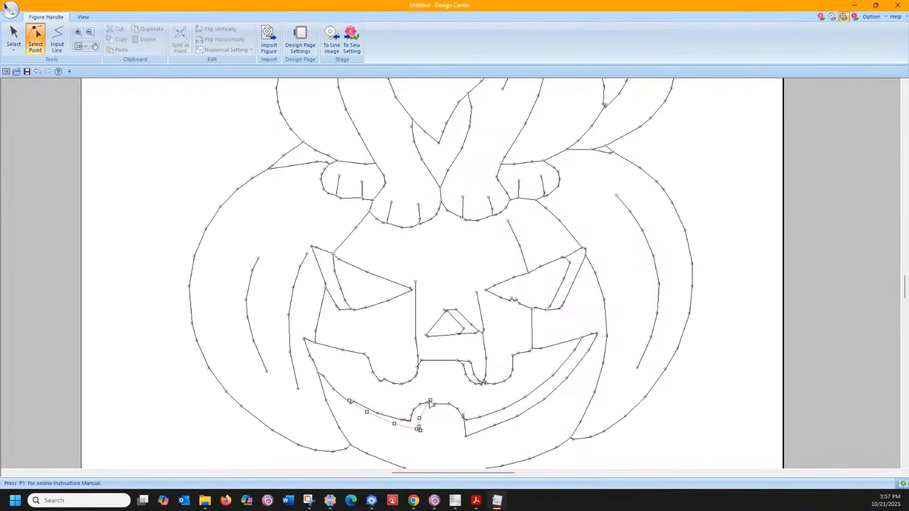
pyautogui.click(430, 401)
pyautogui.moveTo(430, 405); pyautogui.dragTo(428, 403)
pyautogui.click(428, 403)
pyautogui.click(428, 402)
pyautogui.click(428, 403)
pyautogui.rightClick(428, 403)
pyautogui.click(443, 408)
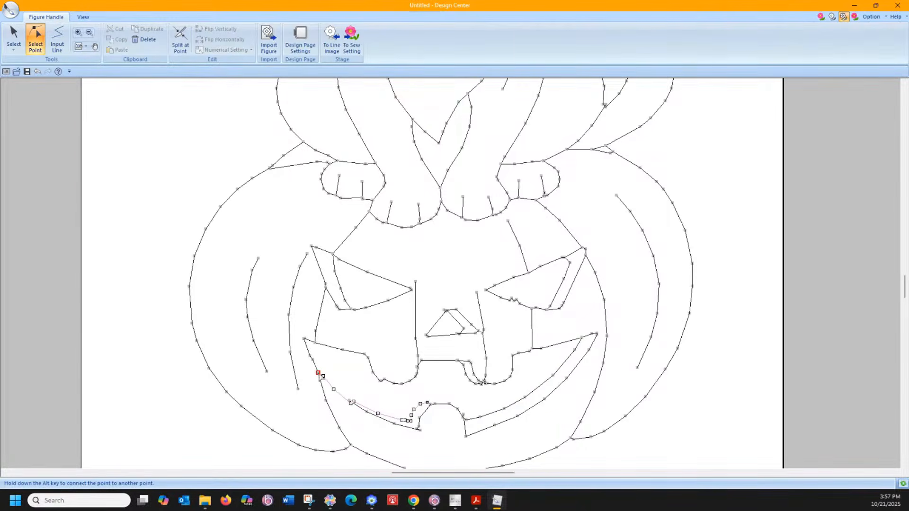
# Split the lip line at its end and delete the stray mouth line piece.
pyautogui.moveTo(351, 402)
pyautogui.mouseDown()
pyautogui.moveTo(337, 402)
pyautogui.moveTo(349, 392)
pyautogui.mouseUp()
pyautogui.click(348, 401)
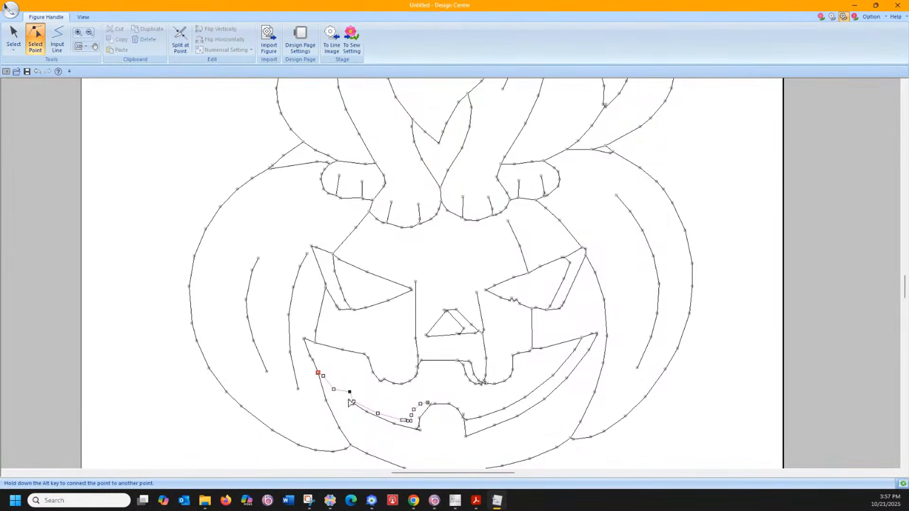
pyautogui.click(325, 379)
pyautogui.rightClick(318, 374)
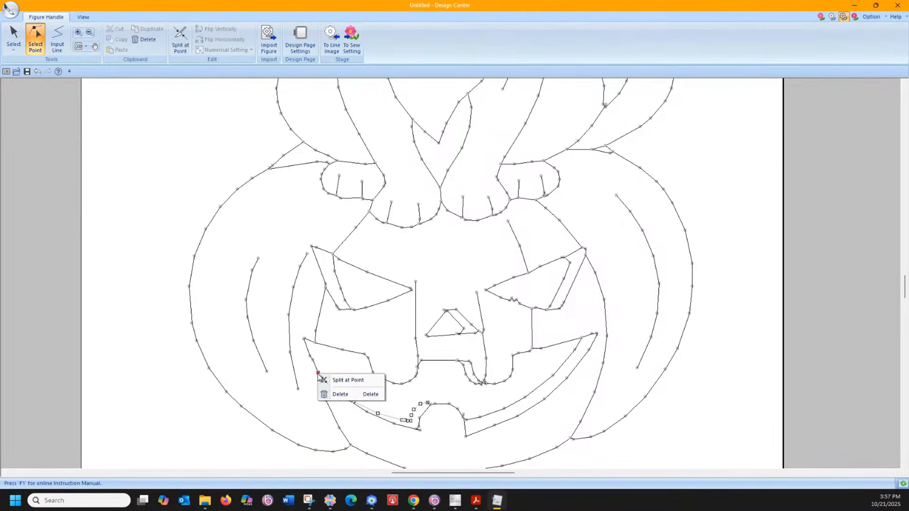
pyautogui.click(326, 380)
pyautogui.moveTo(318, 374); pyautogui.dragTo(337, 366)
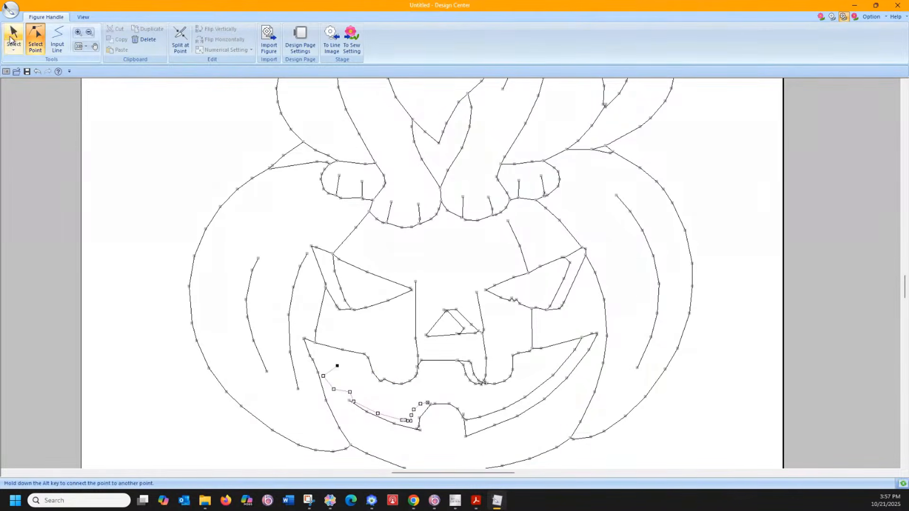
pyautogui.click(14, 38)
pyautogui.press('Delete')
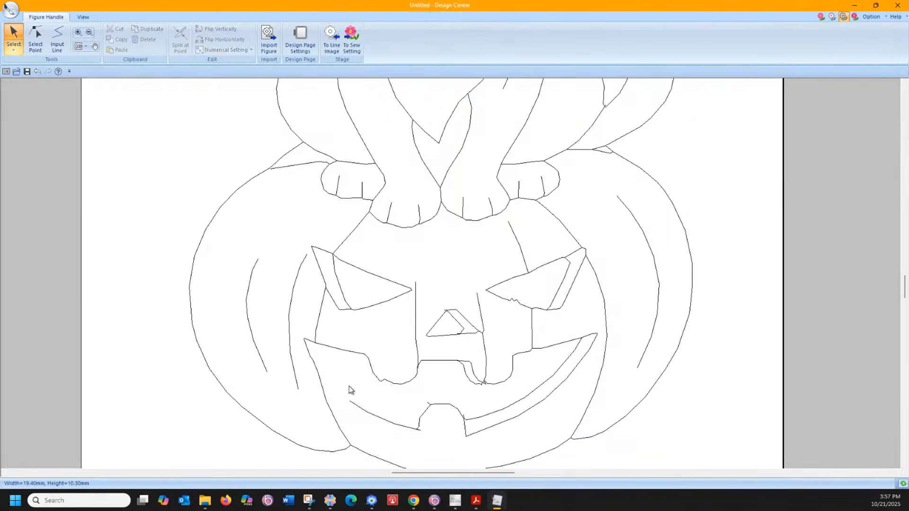
pyautogui.click(360, 411)
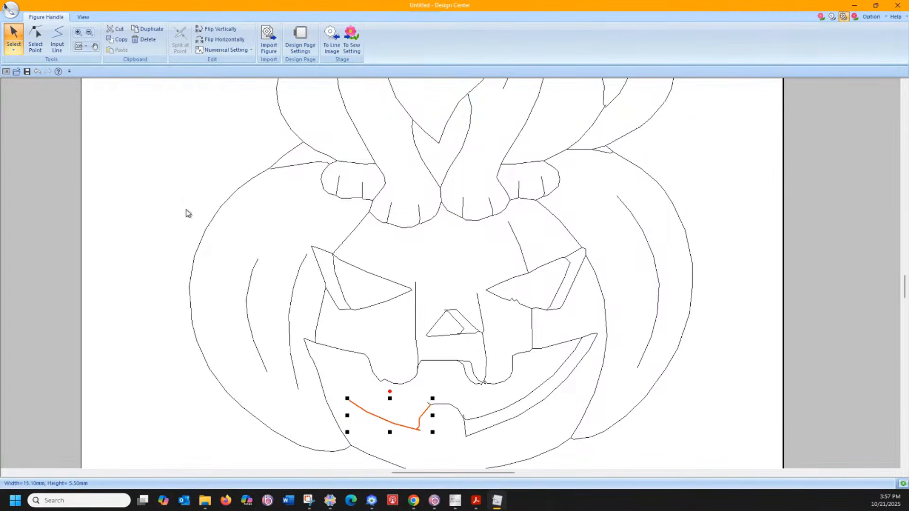
# Join the grin's lower line end to the face's left outline.
pyautogui.click(37, 37)
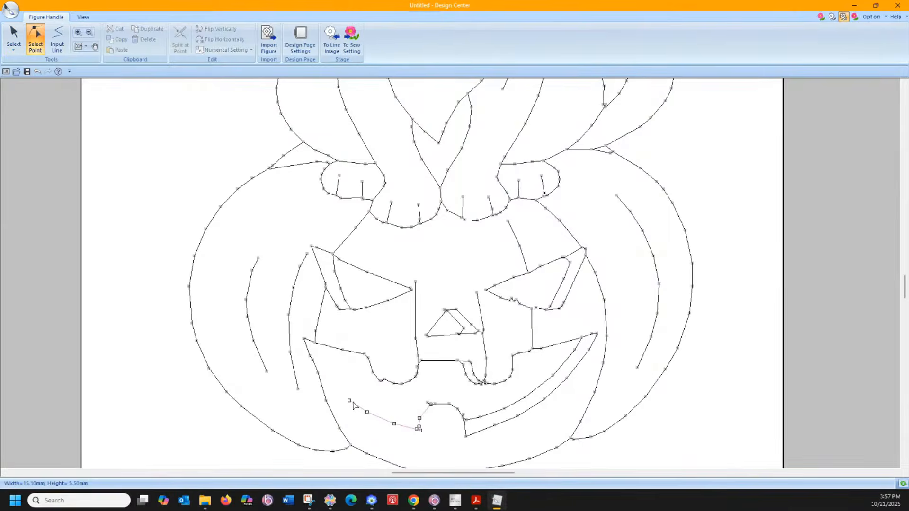
pyautogui.click(350, 401)
pyautogui.moveTo(348, 401); pyautogui.dragTo(318, 373)
pyautogui.press('alt')
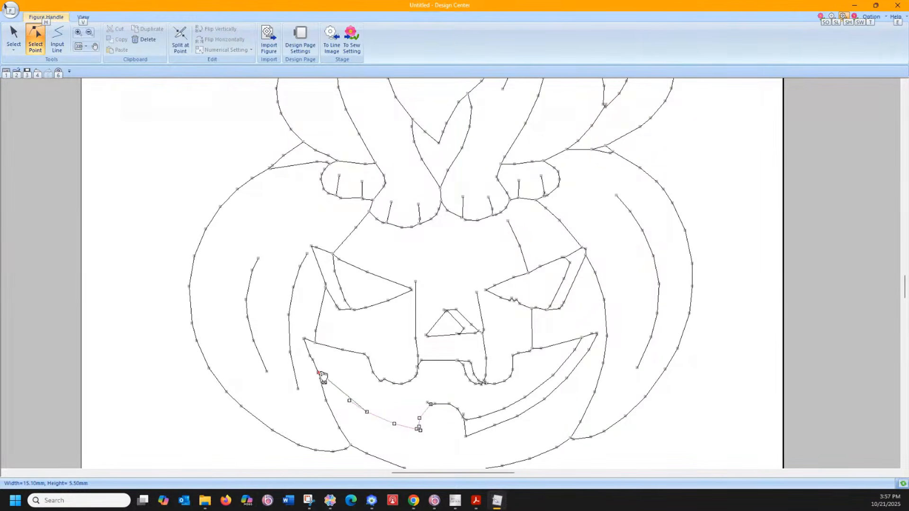
# Delete the extra vertices from the mouth line and the right mouth curve.
pyautogui.moveTo(417, 429)
pyautogui.mouseDown()
pyautogui.moveTo(407, 429)
pyautogui.moveTo(429, 423)
pyautogui.mouseUp()
pyautogui.rightClick(430, 425)
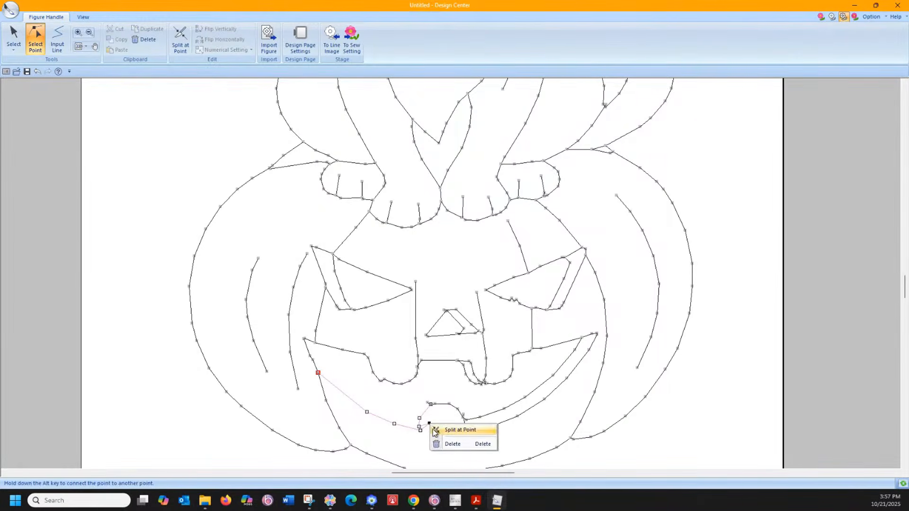
pyautogui.click(431, 443)
pyautogui.moveTo(430, 407); pyautogui.dragTo(439, 427)
pyautogui.click(427, 405)
pyautogui.rightClick(427, 403)
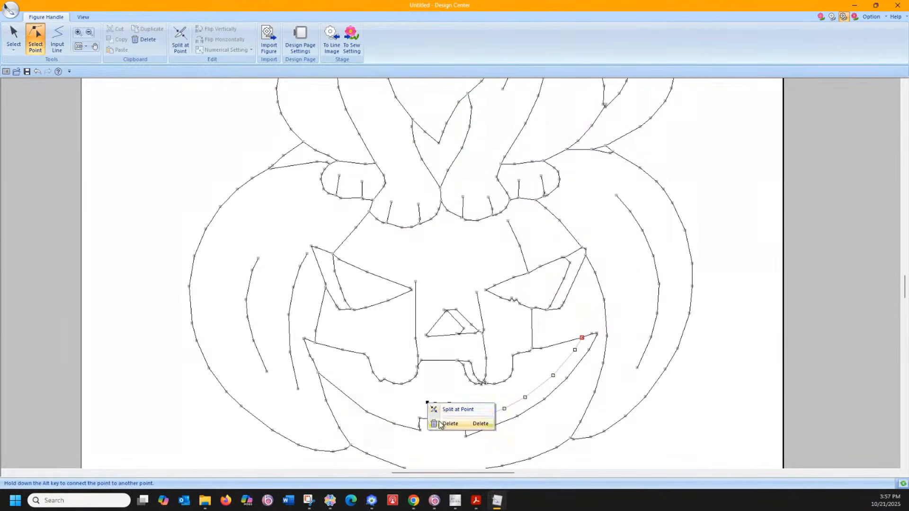
pyautogui.click(439, 424)
# Reshape the mouth curves, moving the lower curve's endpoint down onto the lip.
pyautogui.click(434, 421)
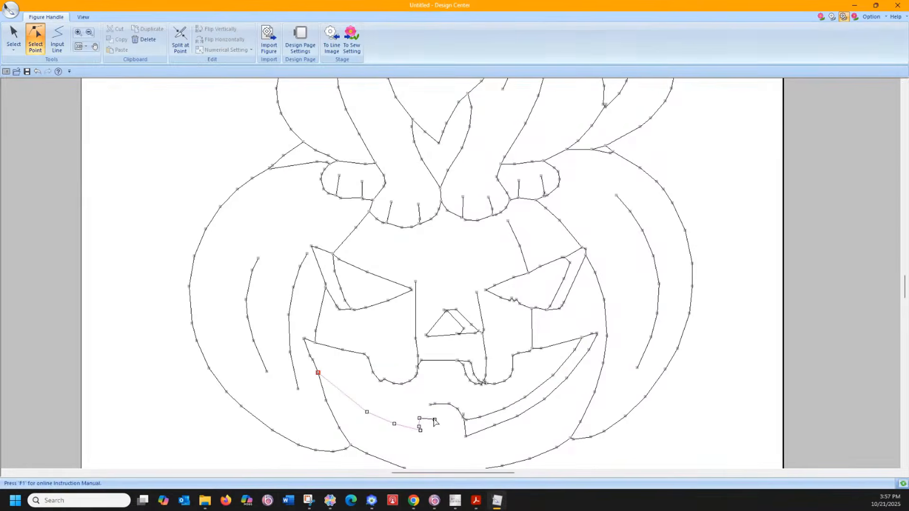
pyautogui.press('alt')
pyautogui.moveTo(438, 421); pyautogui.dragTo(431, 409)
pyautogui.click(435, 420)
pyautogui.click(464, 416)
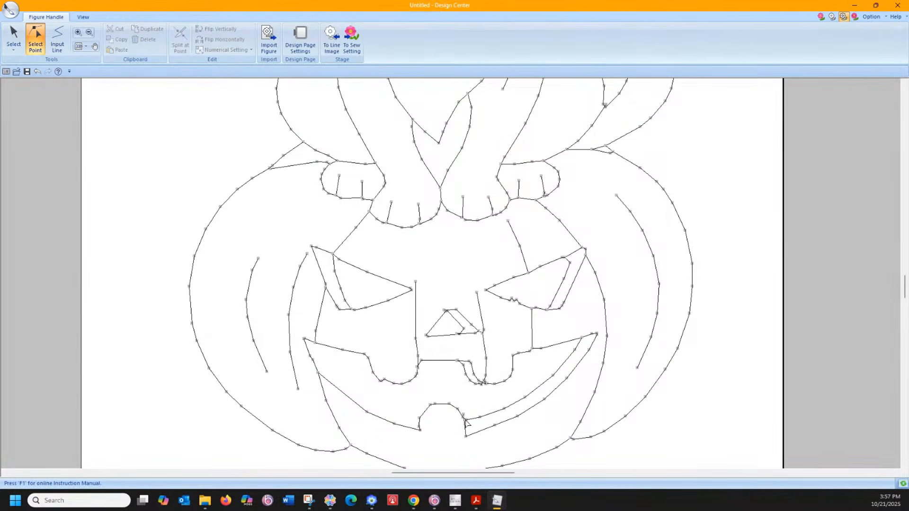
pyautogui.click(463, 416)
pyautogui.click(464, 415)
pyautogui.moveTo(464, 416)
pyautogui.mouseDown()
pyautogui.moveTo(450, 434)
pyautogui.moveTo(460, 430)
pyautogui.mouseUp()
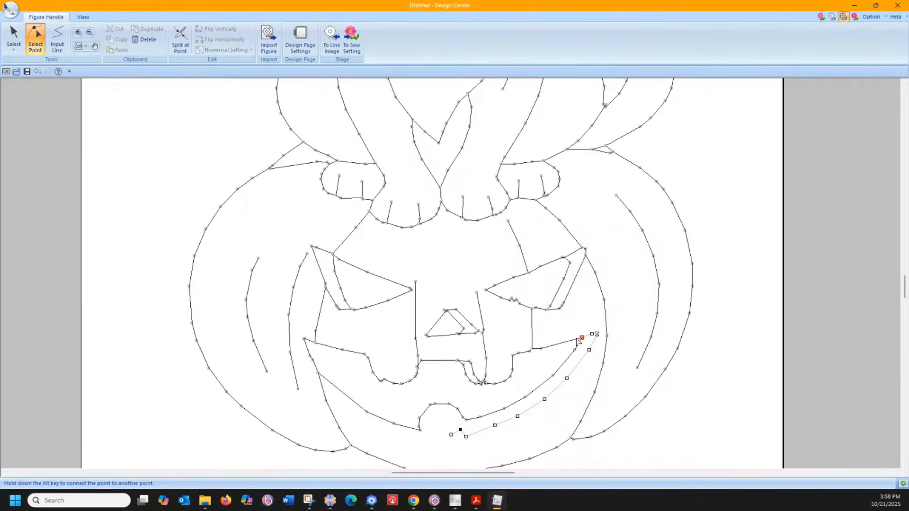
# Split the mouth curve at the red point and delete the stray split-off segment.
pyautogui.rightClick(582, 339)
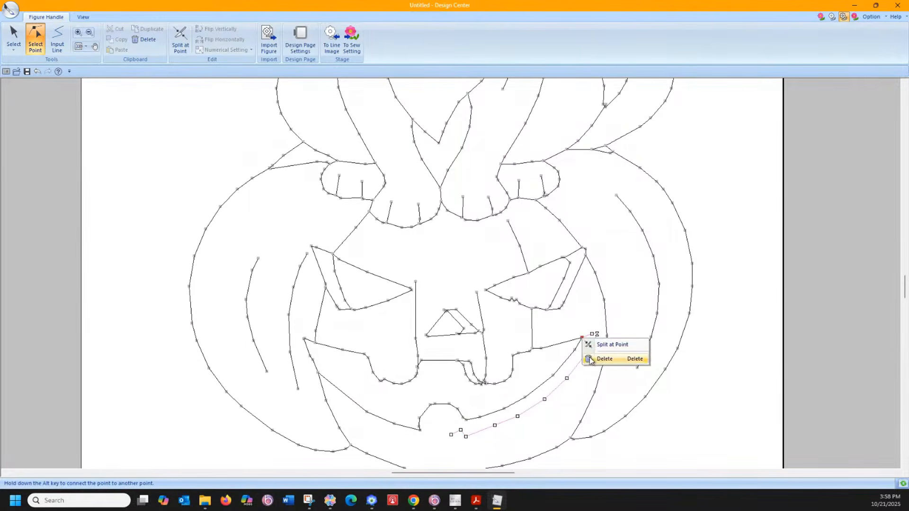
pyautogui.press('Escape')
pyautogui.rightClick(582, 338)
pyautogui.click(593, 346)
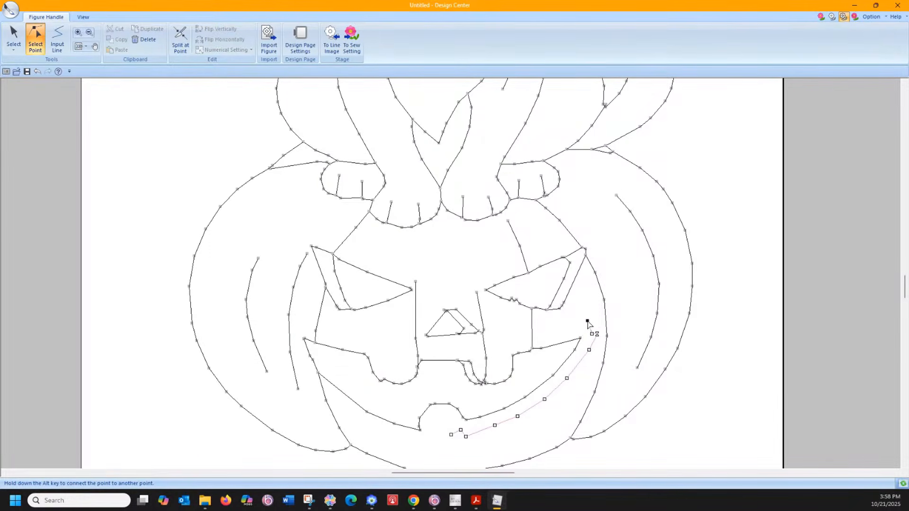
pyautogui.click(13, 36)
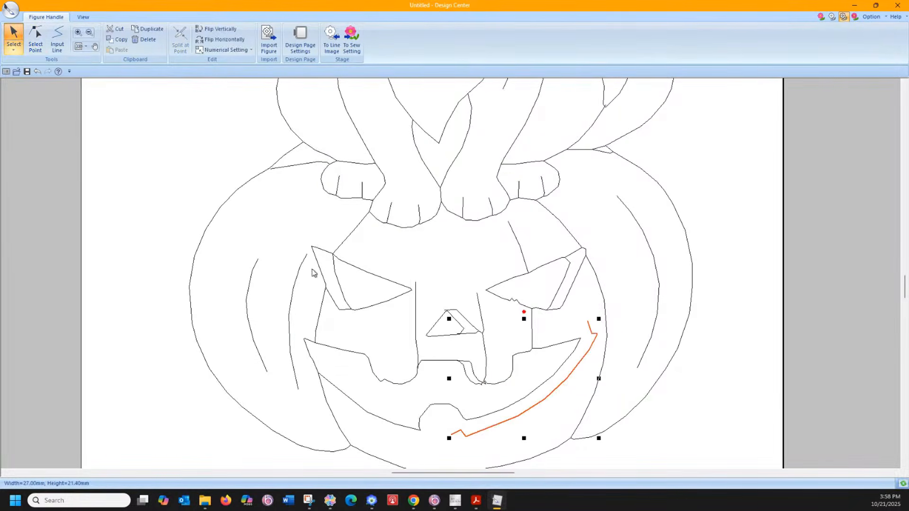
pyautogui.press('Delete')
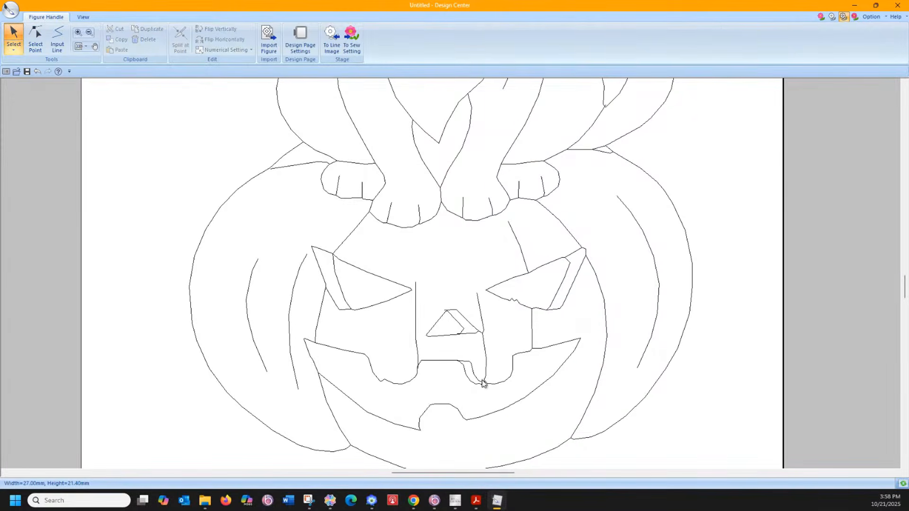
# Delete the stray line crossing the nose, then select the vertical line beside it.
pyautogui.click(479, 380)
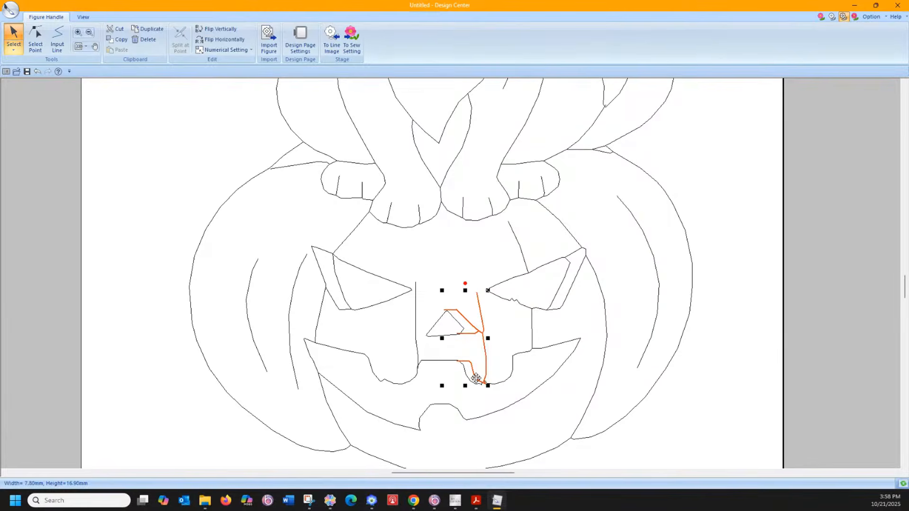
pyautogui.press('Delete')
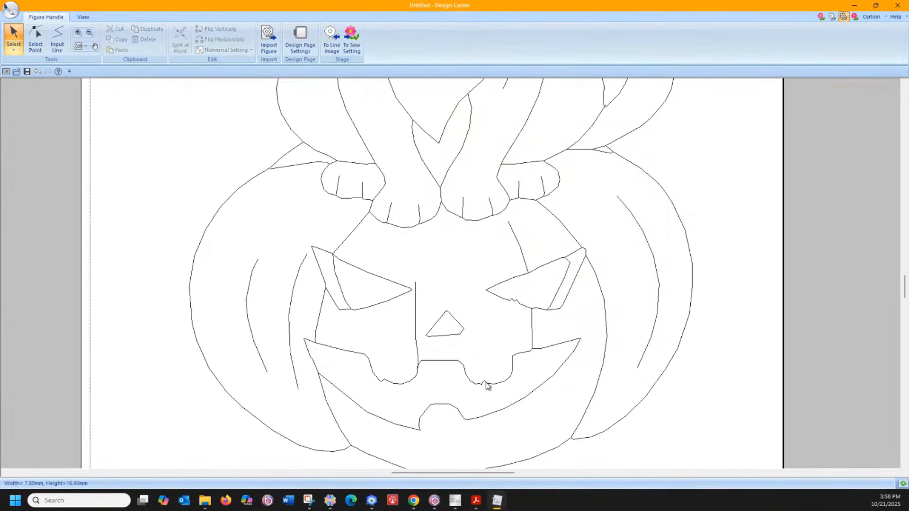
pyautogui.click(415, 319)
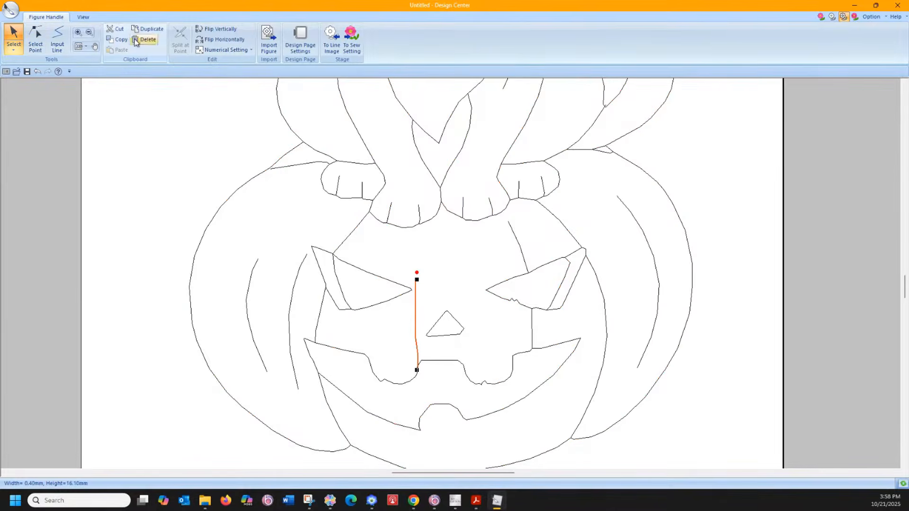
# Paste a copy of the nose's left vertical line on its right side, flipped horizontally.
pyautogui.click(109, 41)
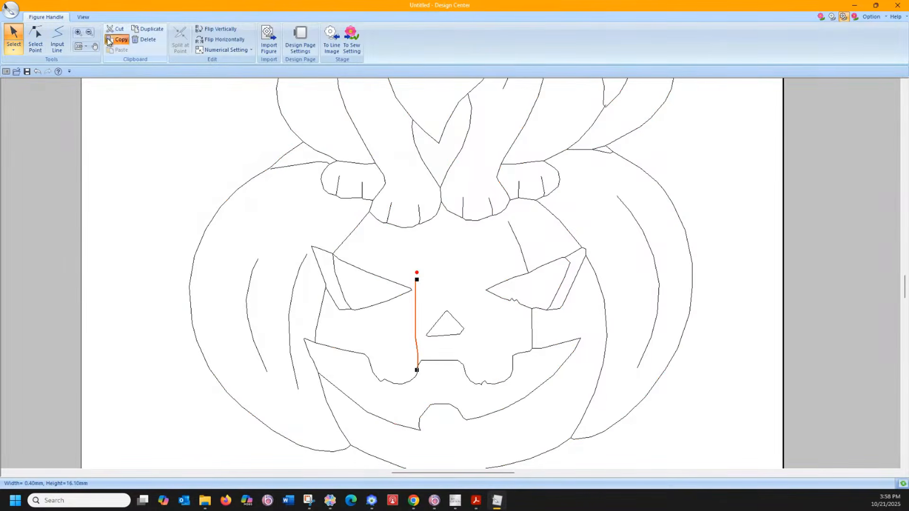
pyautogui.click(118, 51)
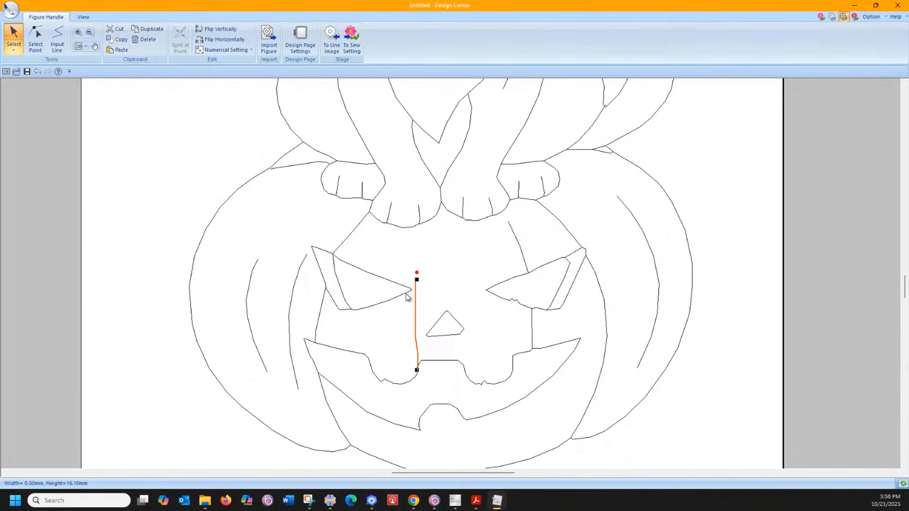
pyautogui.moveTo(415, 302); pyautogui.dragTo(475, 299)
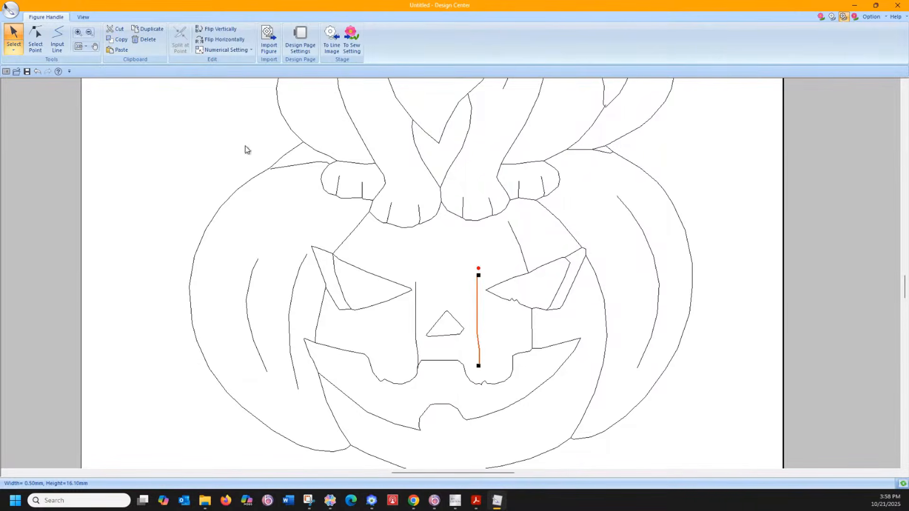
pyautogui.click(216, 41)
# Join the copied line's bottom end to the mouth outline and adjust its middle point.
pyautogui.click(36, 41)
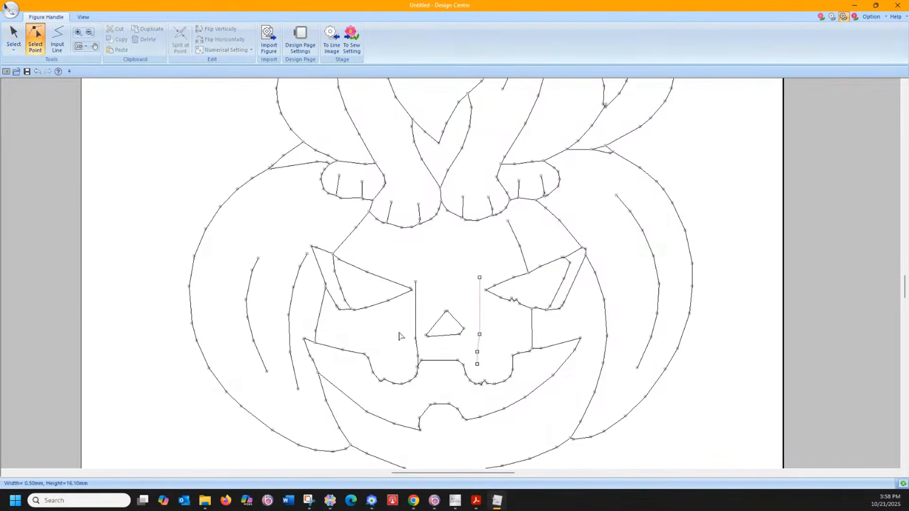
pyautogui.click(477, 364)
pyautogui.press('alt')
pyautogui.moveTo(478, 364); pyautogui.dragTo(476, 384)
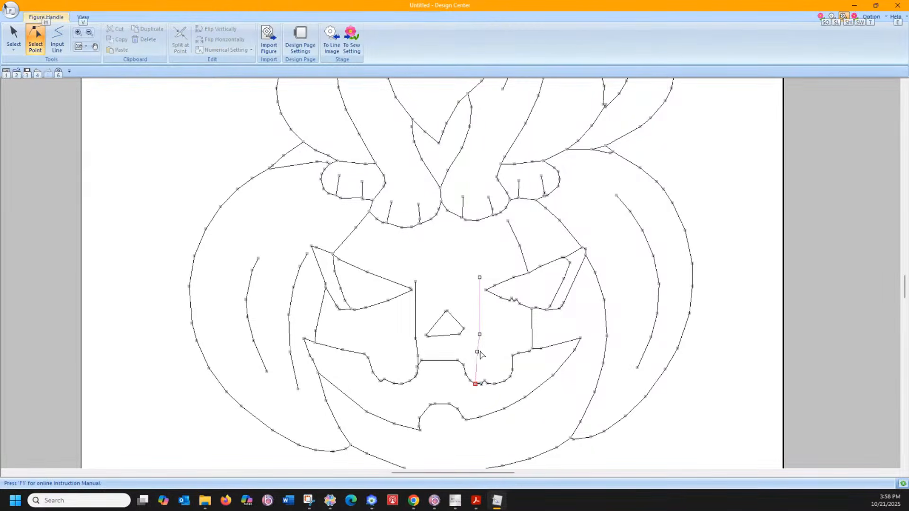
pyautogui.moveTo(477, 352); pyautogui.dragTo(480, 352)
# Delete the small peak and three extra vertices from the mouth outline.
pyautogui.click(484, 380)
pyautogui.rightClick(485, 380)
pyautogui.click(491, 401)
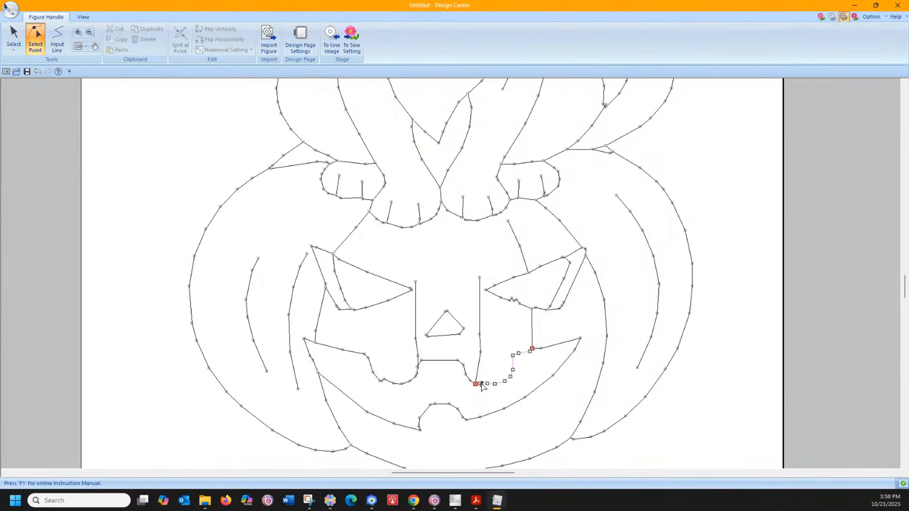
pyautogui.rightClick(482, 385)
pyautogui.click(492, 406)
pyautogui.rightClick(481, 385)
pyautogui.click(492, 405)
pyautogui.rightClick(488, 384)
pyautogui.click(494, 403)
# Nudge the mouth-corner point on the left nose line and reselect the whole pumpkin figure.
pyautogui.click(418, 368)
pyautogui.moveTo(419, 369)
pyautogui.mouseDown()
pyautogui.moveTo(437, 373)
pyautogui.moveTo(418, 367)
pyautogui.mouseUp()
pyautogui.click(87, 137)
pyautogui.click(8, 36)
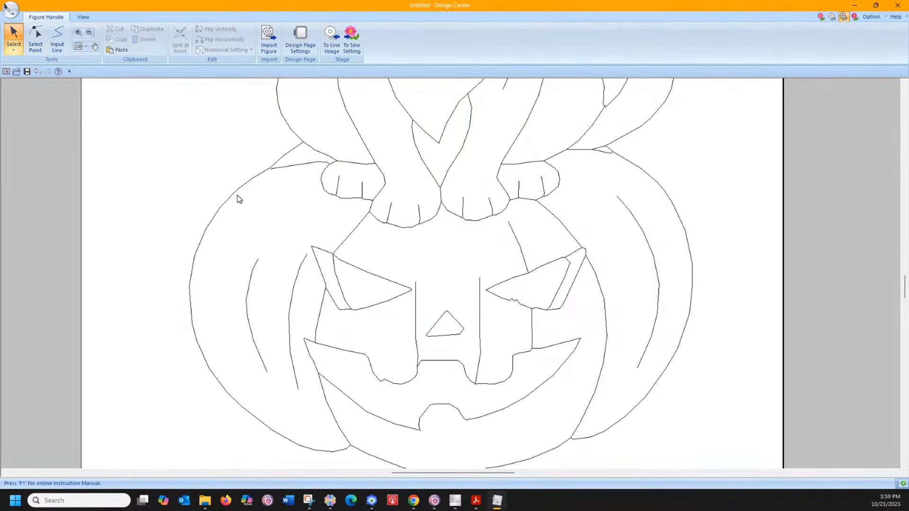
pyautogui.click(235, 194)
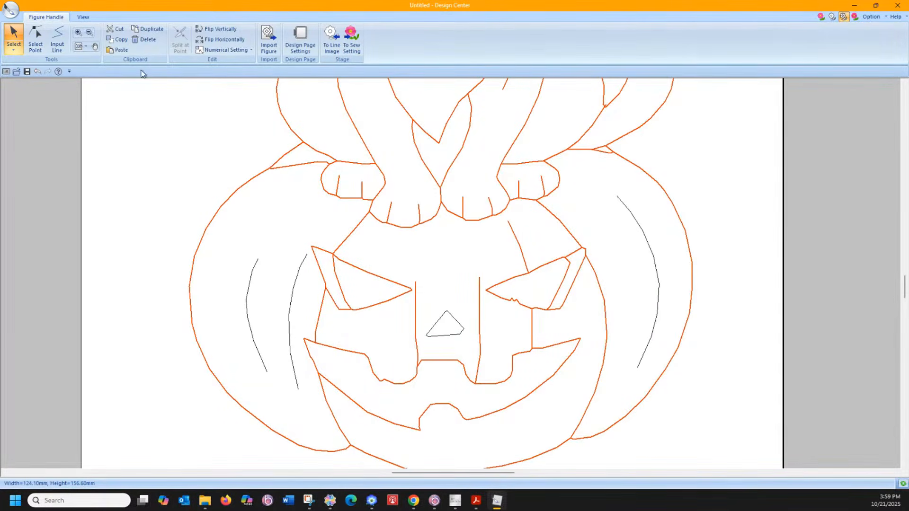
# Straighten the left and right vertical lines beside the nose by moving their points.
pyautogui.click(35, 36)
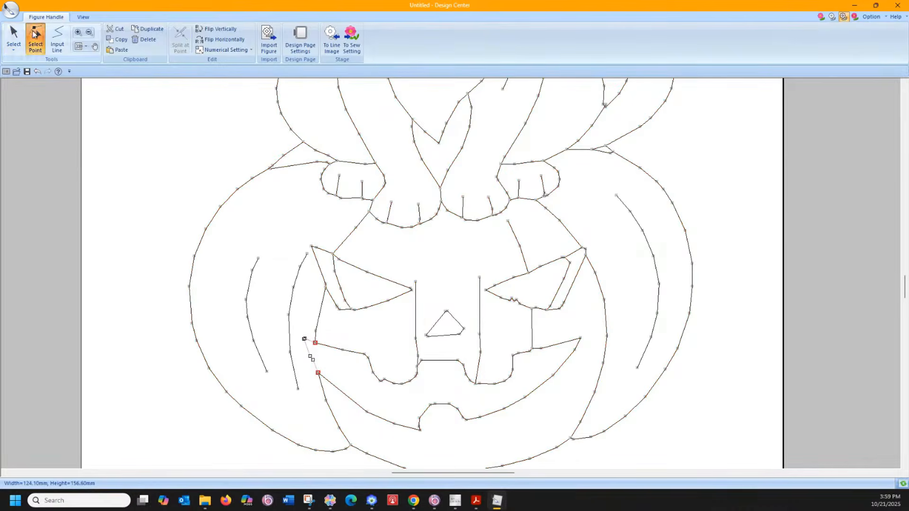
pyautogui.click(415, 330)
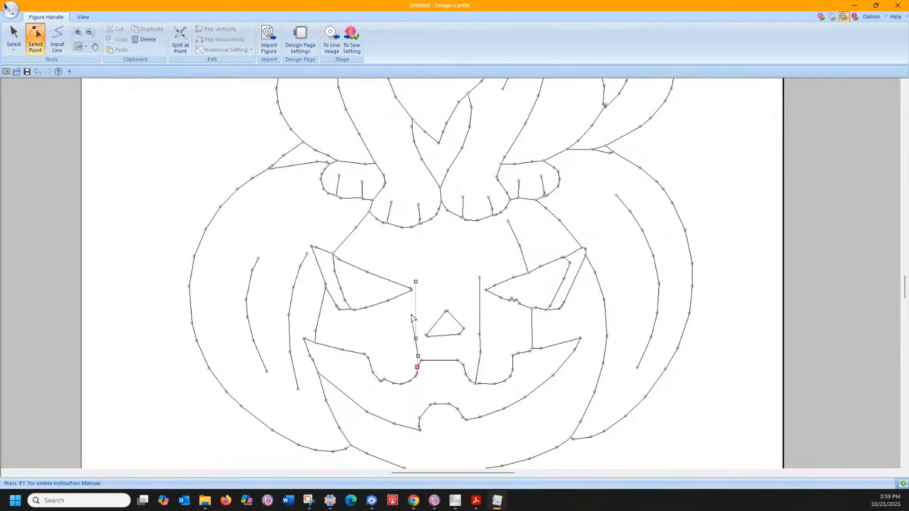
pyautogui.click(418, 356)
pyautogui.moveTo(418, 356); pyautogui.dragTo(412, 338)
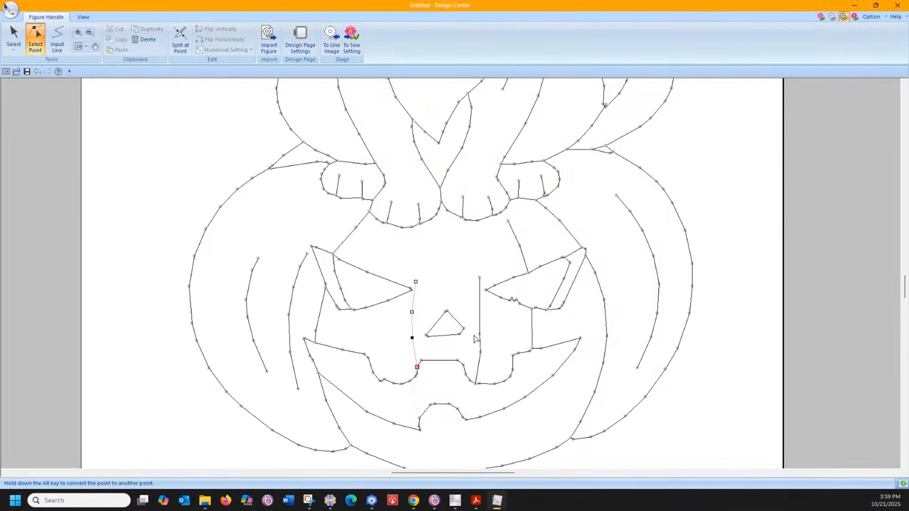
pyautogui.click(480, 334)
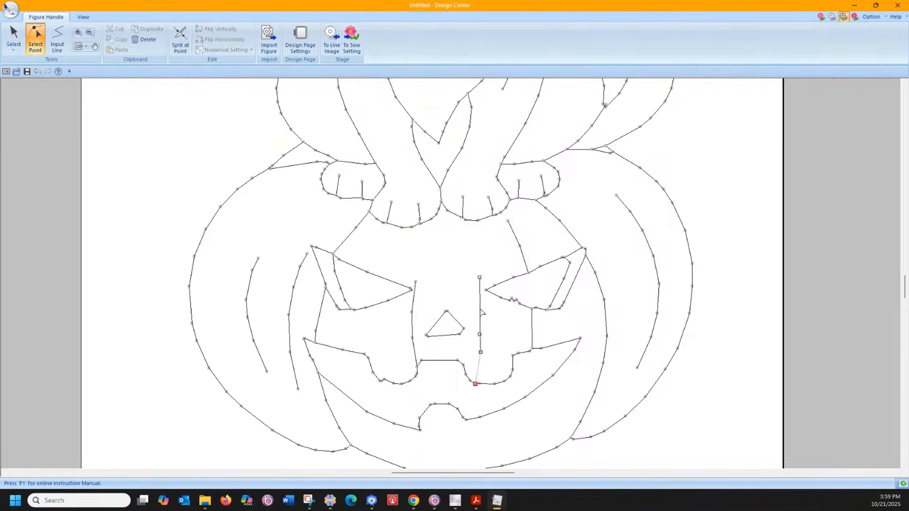
pyautogui.moveTo(484, 306); pyautogui.dragTo(484, 310)
pyautogui.moveTo(481, 352)
pyautogui.mouseDown()
pyautogui.moveTo(487, 335)
pyautogui.moveTo(482, 363)
pyautogui.mouseUp()
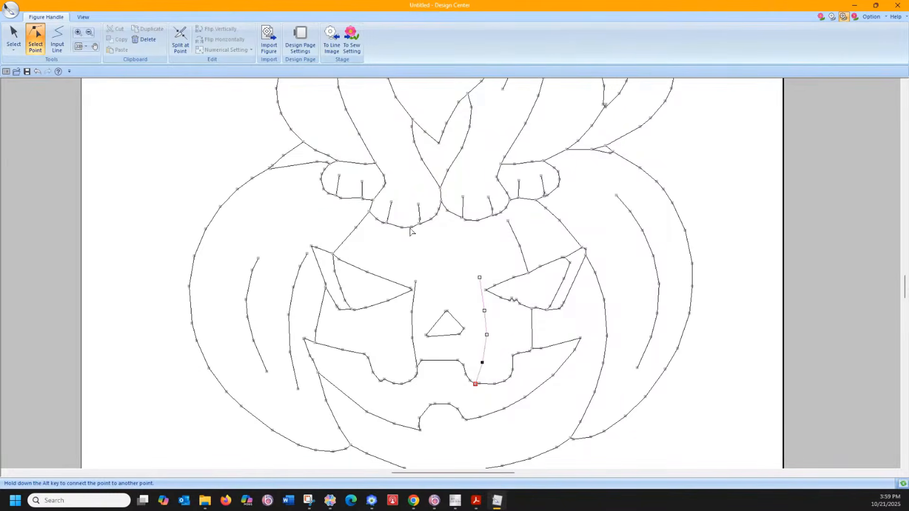
# Delete the cluster of three stray points on the right eye outline.
pyautogui.click(513, 301)
pyautogui.moveTo(510, 296); pyautogui.dragTo(518, 309)
pyautogui.press('Delete')
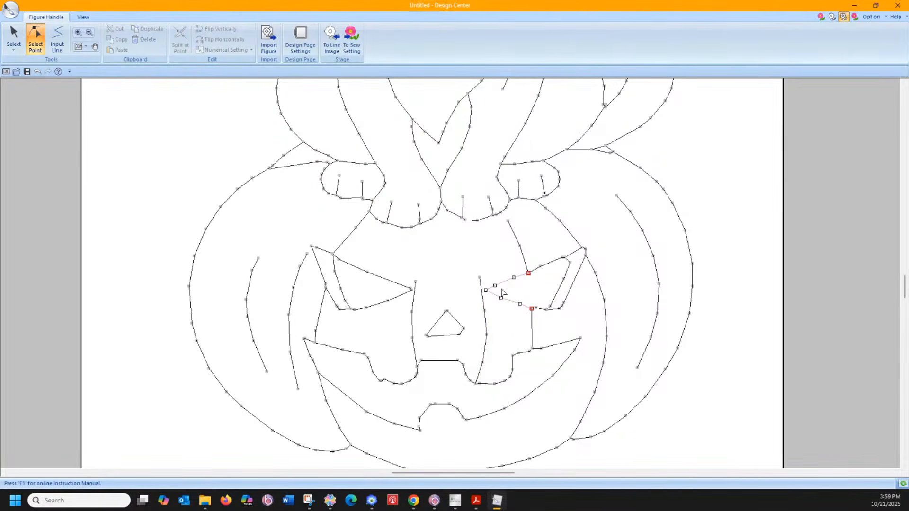
# Inspect the points on the right eye's short, lower and upper outline segments.
pyautogui.click(537, 310)
pyautogui.click(536, 308)
pyautogui.click(538, 310)
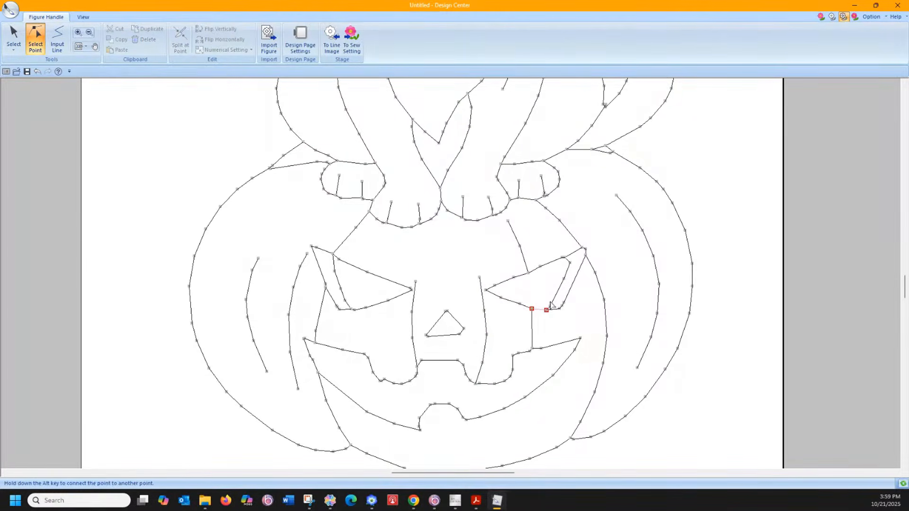
pyautogui.click(549, 308)
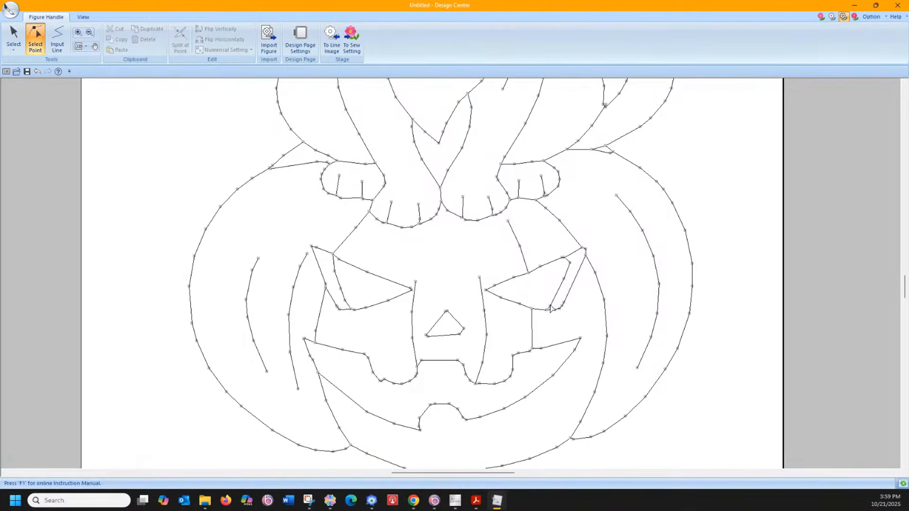
pyautogui.click(551, 308)
pyautogui.click(556, 292)
pyautogui.click(561, 258)
pyautogui.click(551, 262)
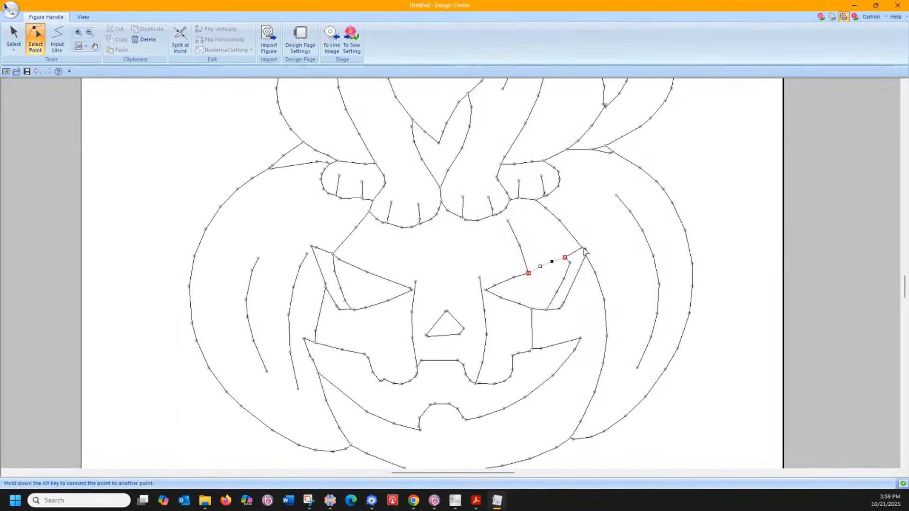
pyautogui.scroll(5, 478, 199)
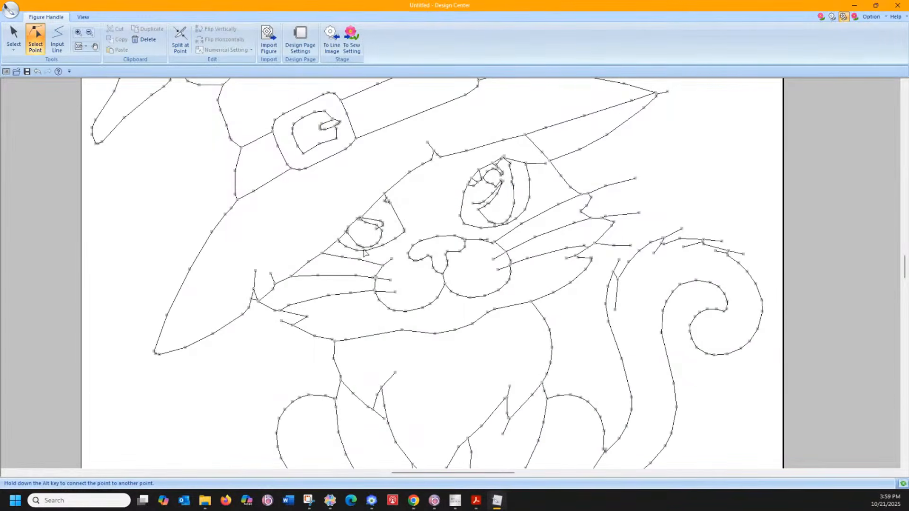
# Delete the stray vertex at the cat's cheek.
pyautogui.click(253, 301)
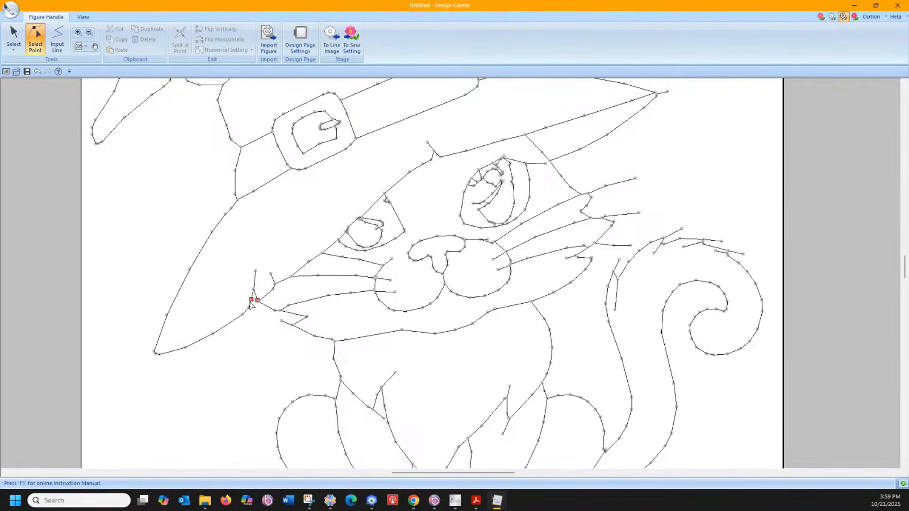
pyautogui.rightClick(251, 299)
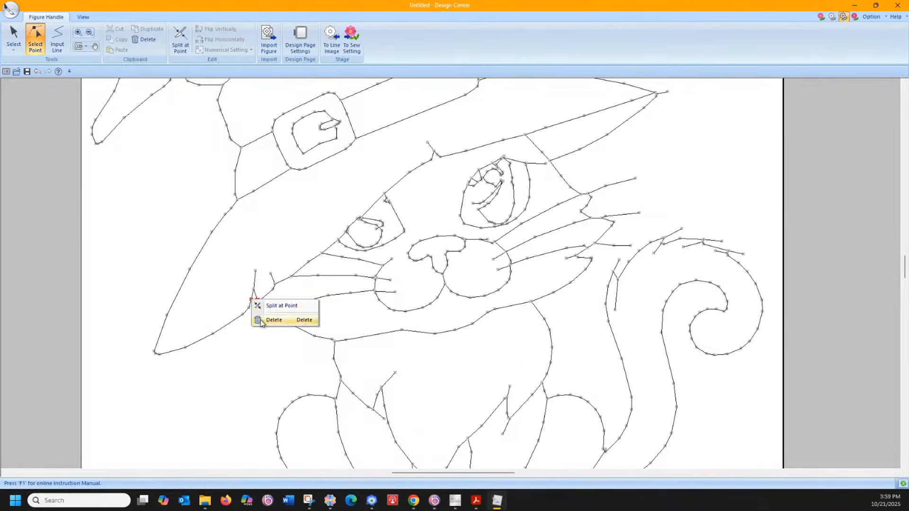
pyautogui.click(253, 302)
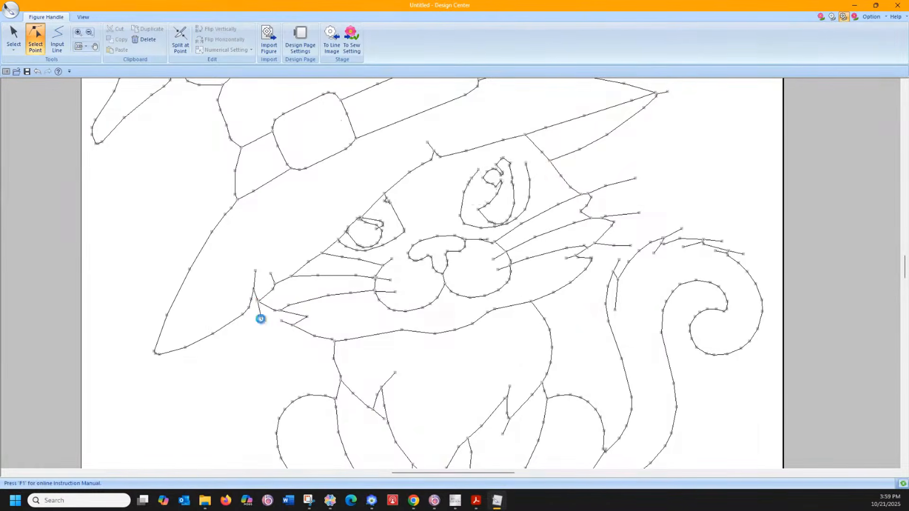
pyautogui.rightClick(260, 318)
pyautogui.click(265, 339)
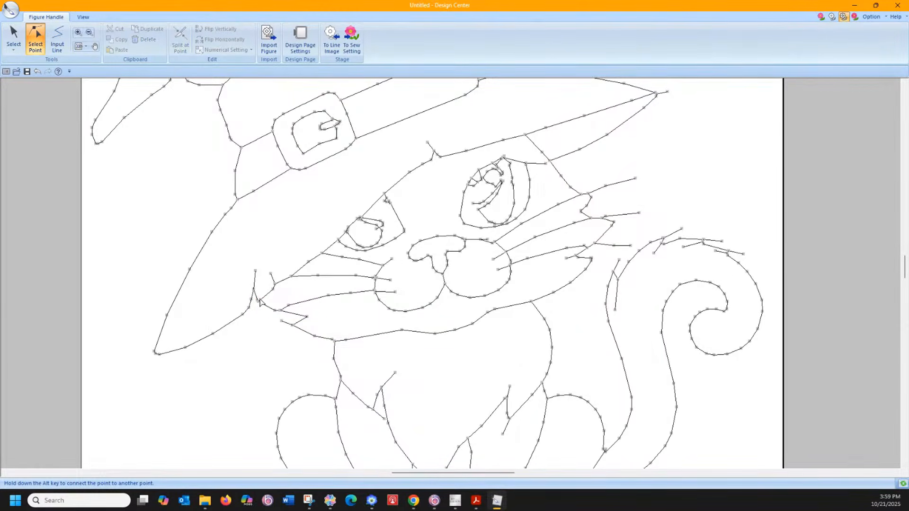
# Delete the hat-brim point near the cheek and move the cheek path's end point down.
pyautogui.click(254, 290)
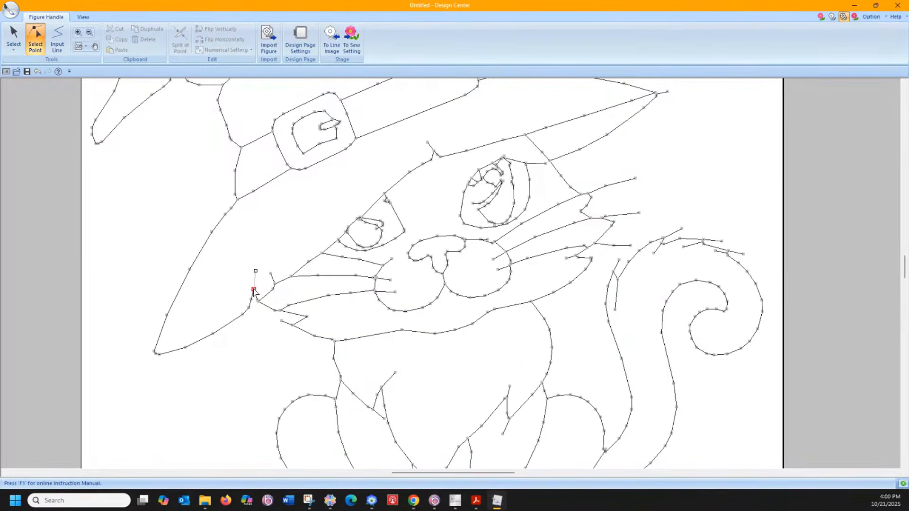
pyautogui.click(252, 301)
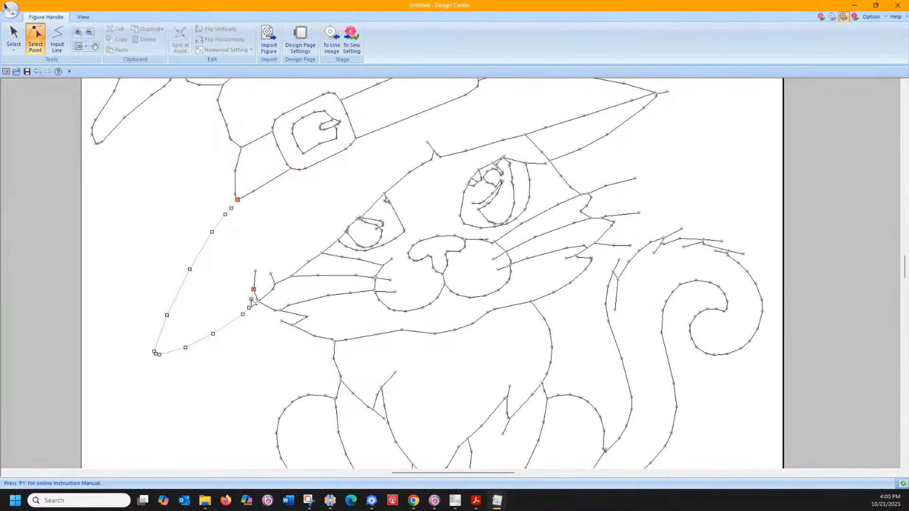
pyautogui.rightClick(251, 300)
pyautogui.click(270, 320)
pyautogui.moveTo(253, 290); pyautogui.dragTo(251, 304)
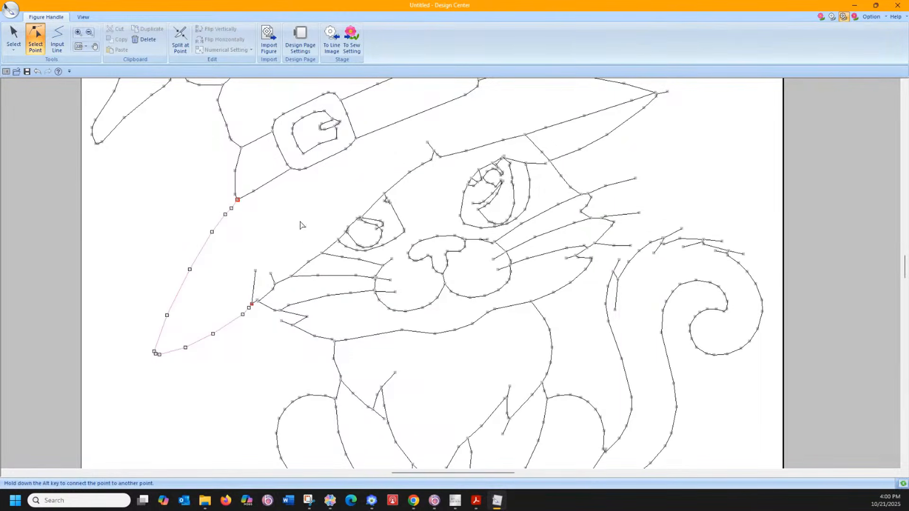
# Pull the hat-band line's end down, add a point, and delete the extra point beside it.
pyautogui.scroll(1, 289, 203)
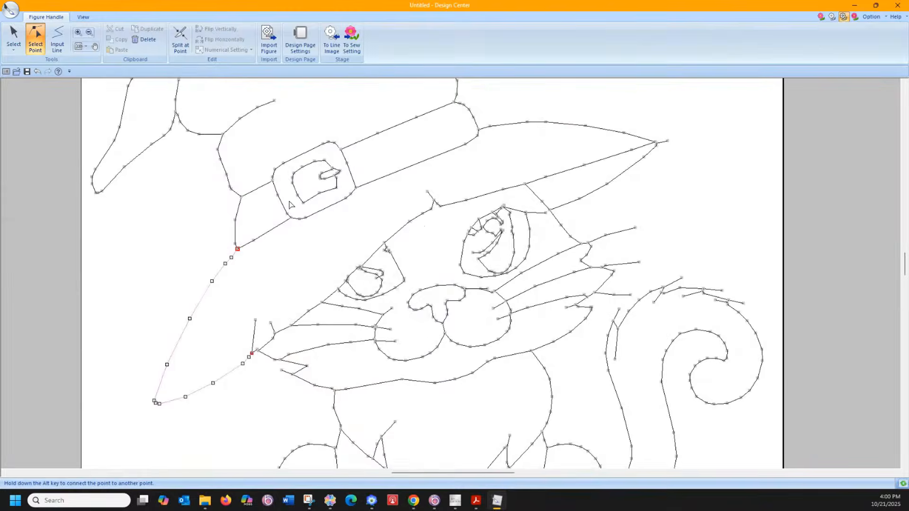
pyautogui.click(433, 203)
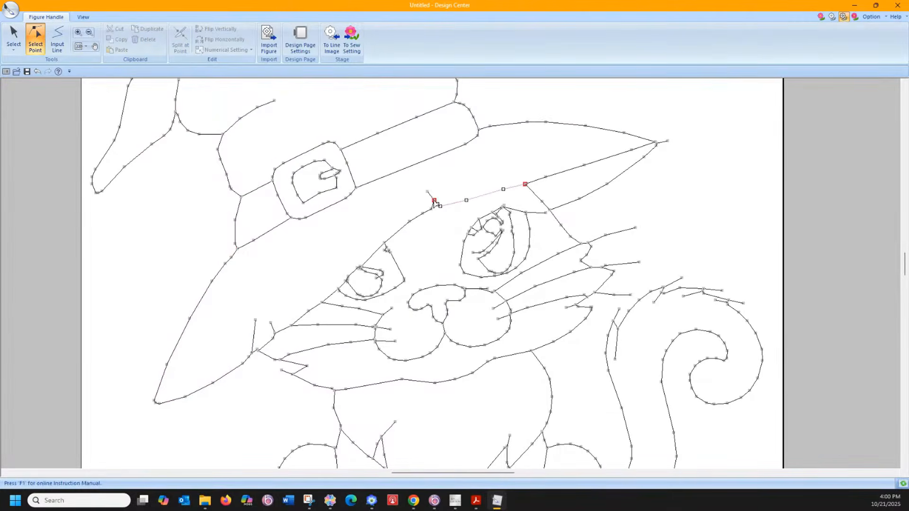
pyautogui.moveTo(433, 202); pyautogui.dragTo(436, 207)
pyautogui.rightClick(437, 205)
pyautogui.click(440, 221)
pyautogui.click(431, 211)
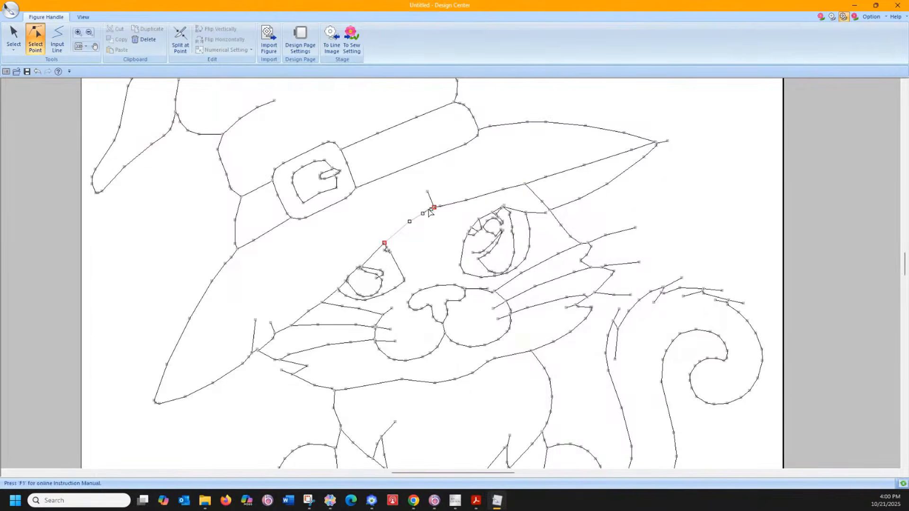
pyautogui.rightClick(429, 214)
pyautogui.click(438, 232)
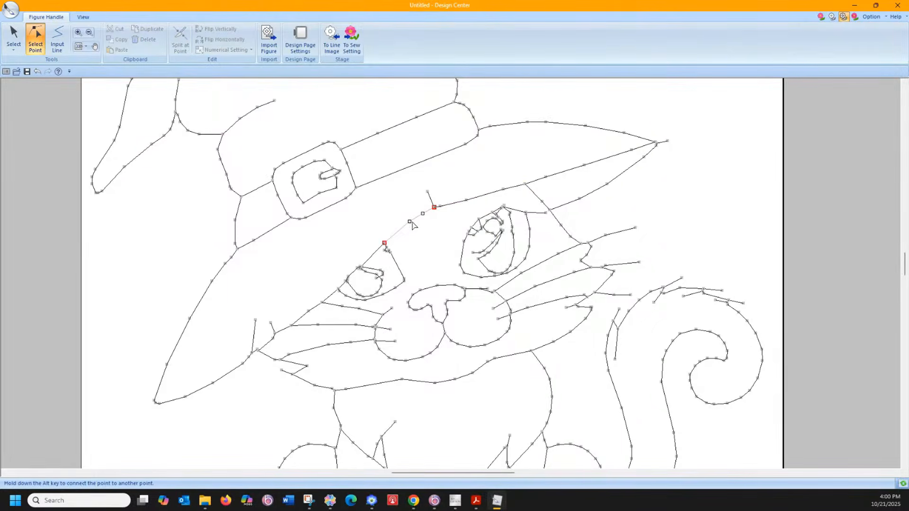
# Zoom in closely on the joined points above the cat's left eye.
pyautogui.click(396, 231)
pyautogui.click(78, 33)
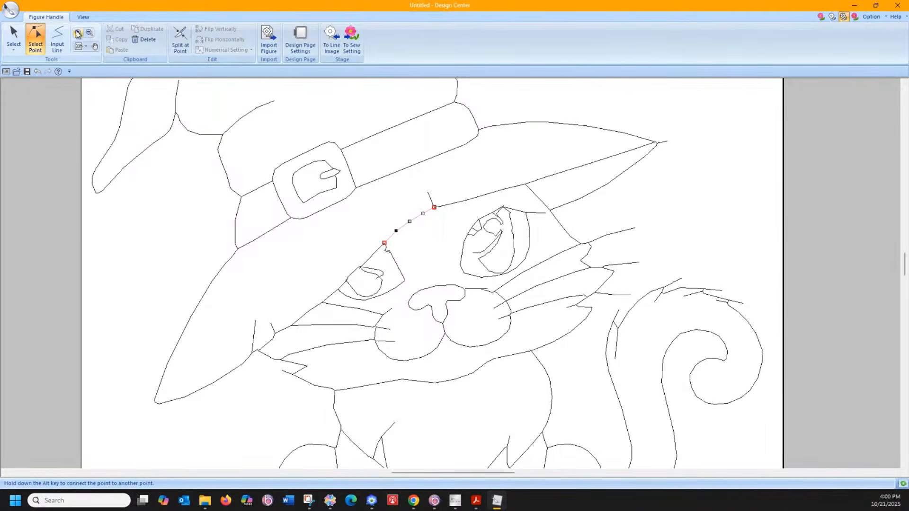
pyautogui.moveTo(364, 211); pyautogui.dragTo(405, 256)
pyautogui.moveTo(441, 232); pyautogui.dragTo(506, 324)
# Delete a stray zigzag vertex on the pumpkin outline and move another up toward it.
pyautogui.moveTo(433, 240); pyautogui.dragTo(565, 353)
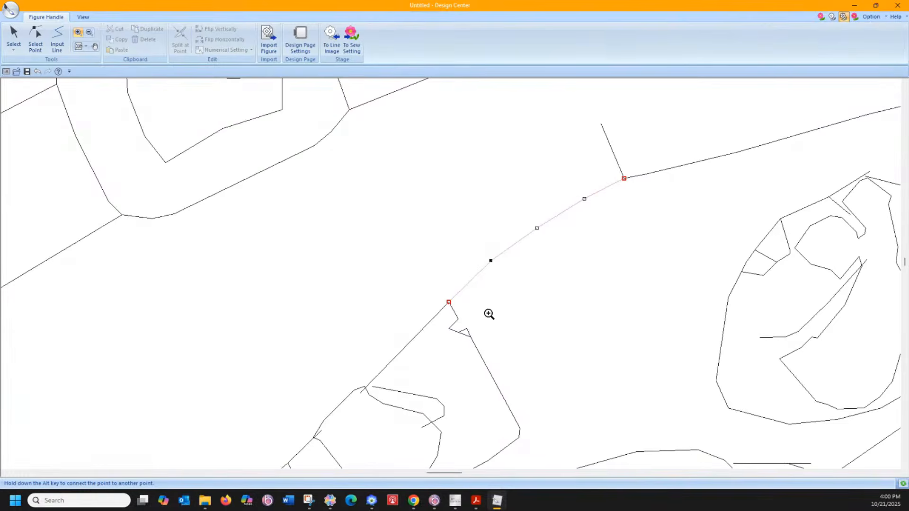
pyautogui.moveTo(442, 245); pyautogui.dragTo(526, 377)
pyautogui.click(35, 37)
pyautogui.click(448, 330)
pyautogui.rightClick(449, 329)
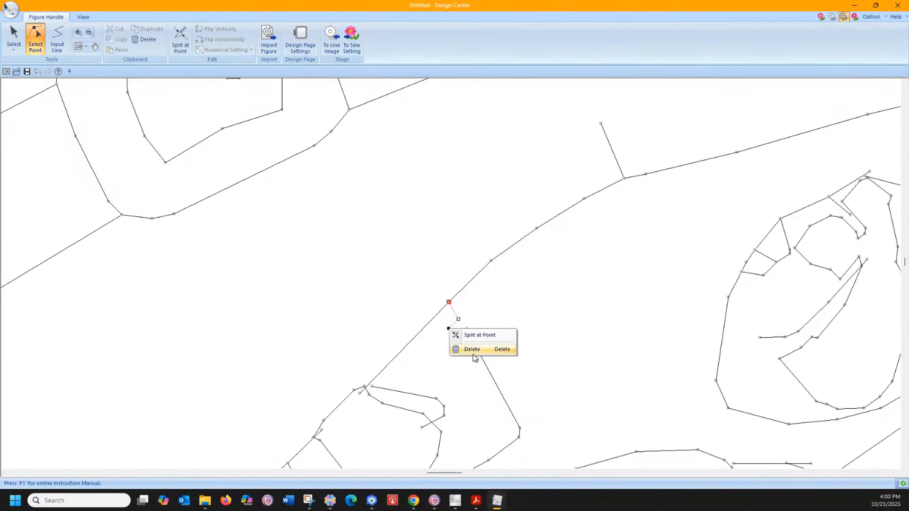
pyautogui.click(470, 349)
pyautogui.click(458, 332)
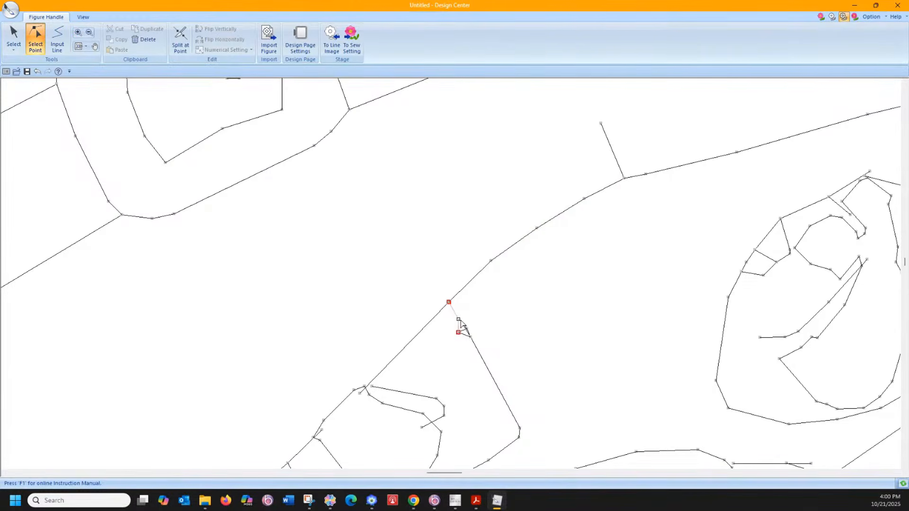
pyautogui.moveTo(458, 332); pyautogui.dragTo(462, 323)
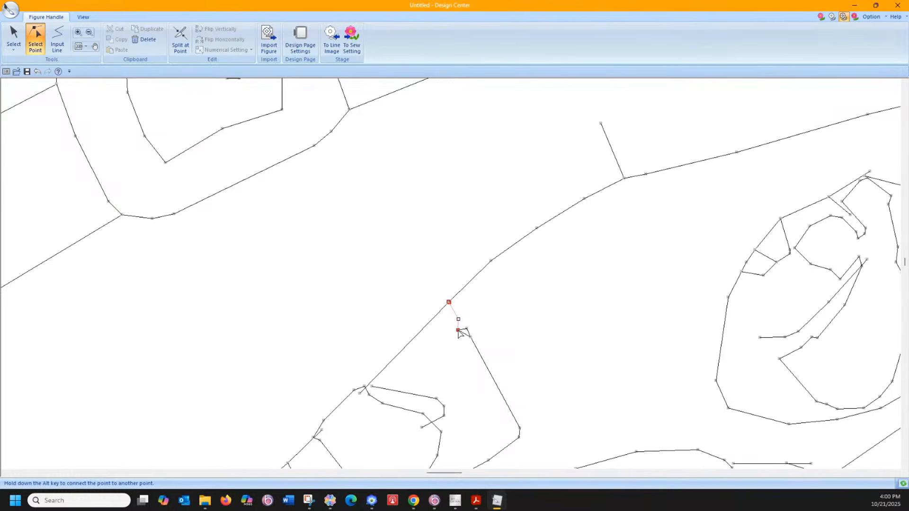
# Delete the remaining zigzag points so the spur is gone.
pyautogui.click(470, 337)
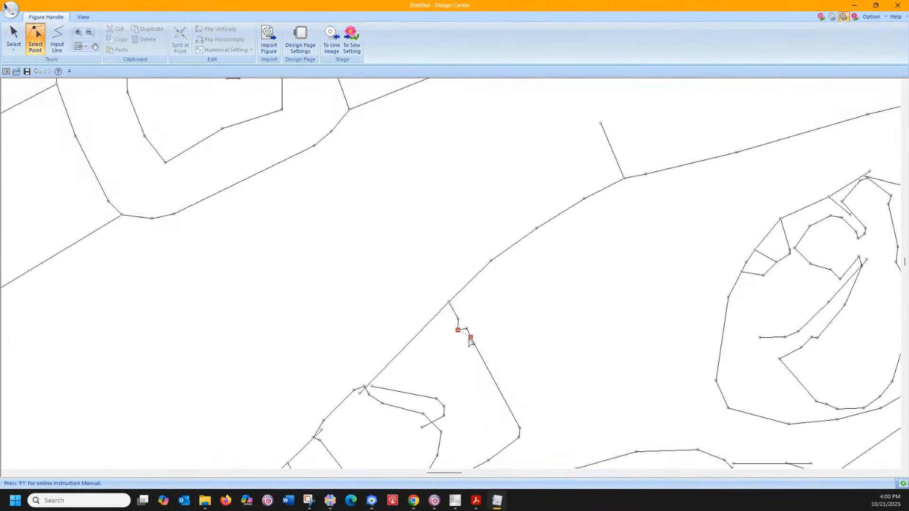
pyautogui.rightClick(470, 338)
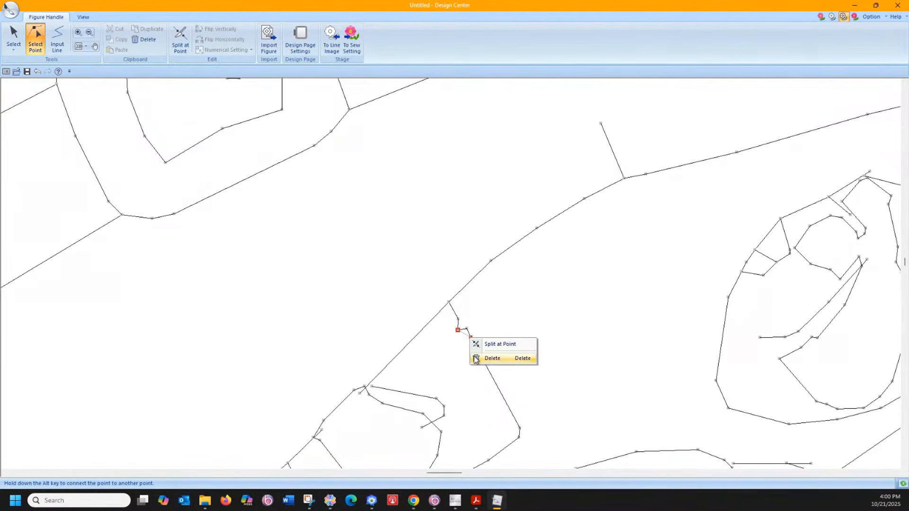
pyautogui.click(479, 345)
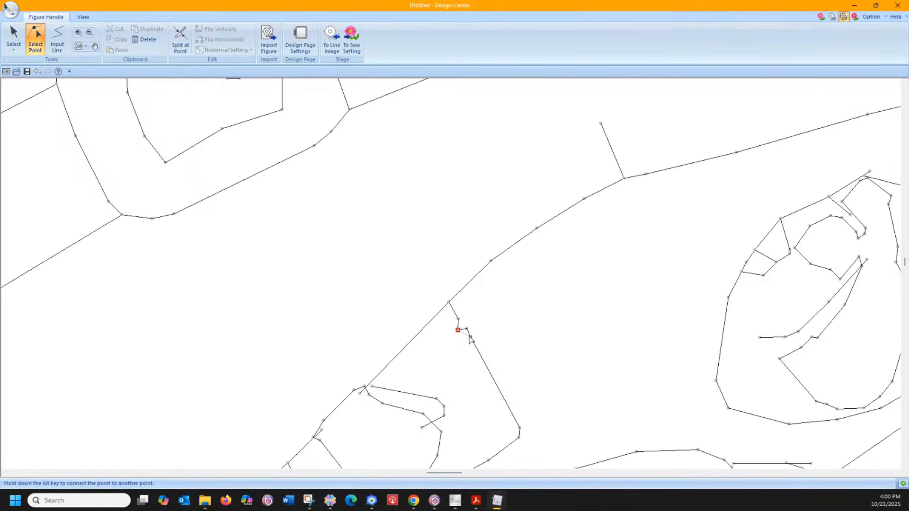
pyautogui.rightClick(445, 349)
pyautogui.click(462, 368)
pyautogui.click(459, 331)
pyautogui.moveTo(458, 331); pyautogui.dragTo(488, 373)
pyautogui.press('Delete')
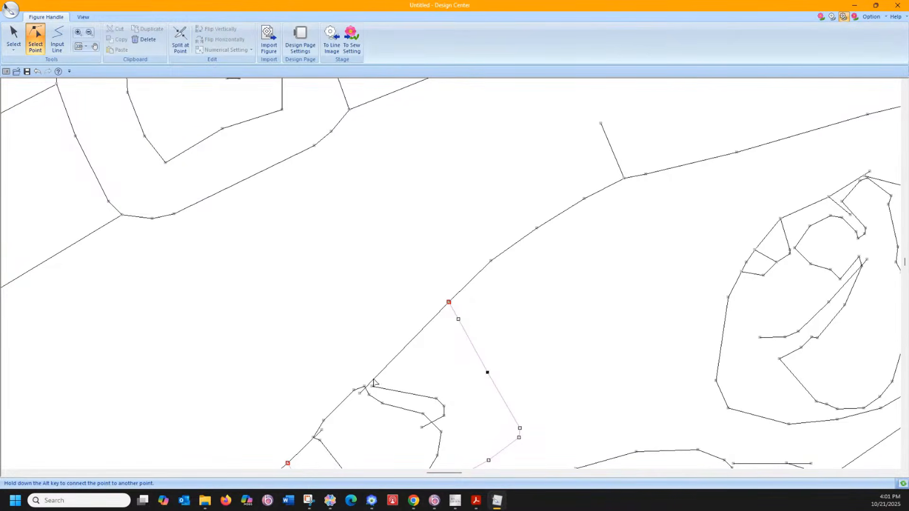
# Connect the faint lower line's end onto the neighbouring outline point.
pyautogui.click(361, 397)
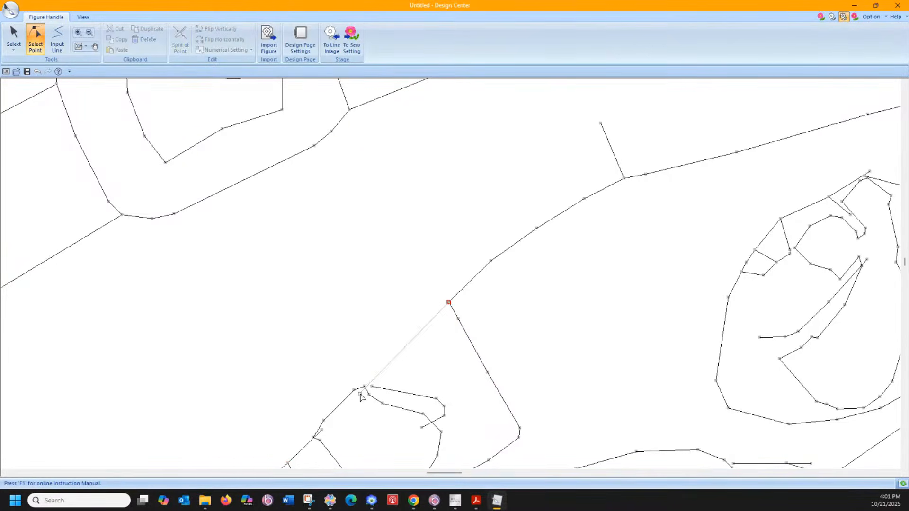
pyautogui.click(379, 373)
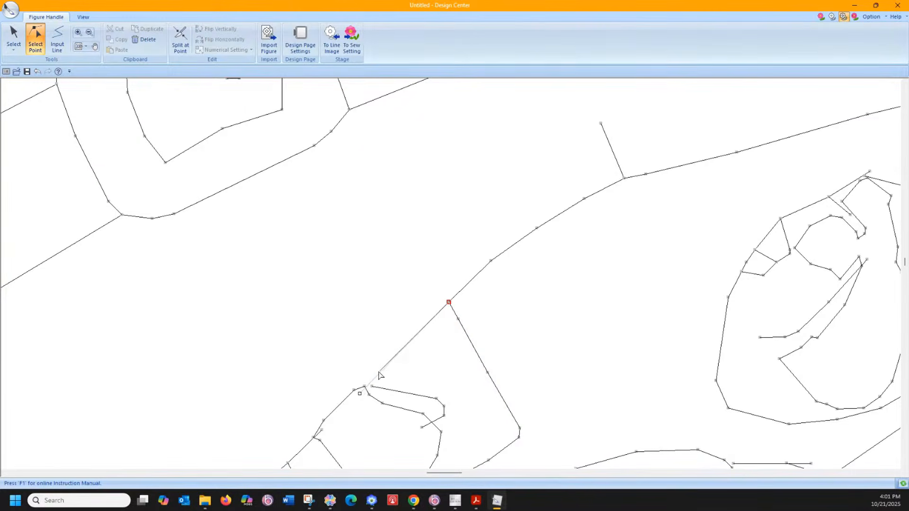
pyautogui.press('alt')
pyautogui.moveTo(379, 372); pyautogui.dragTo(364, 387)
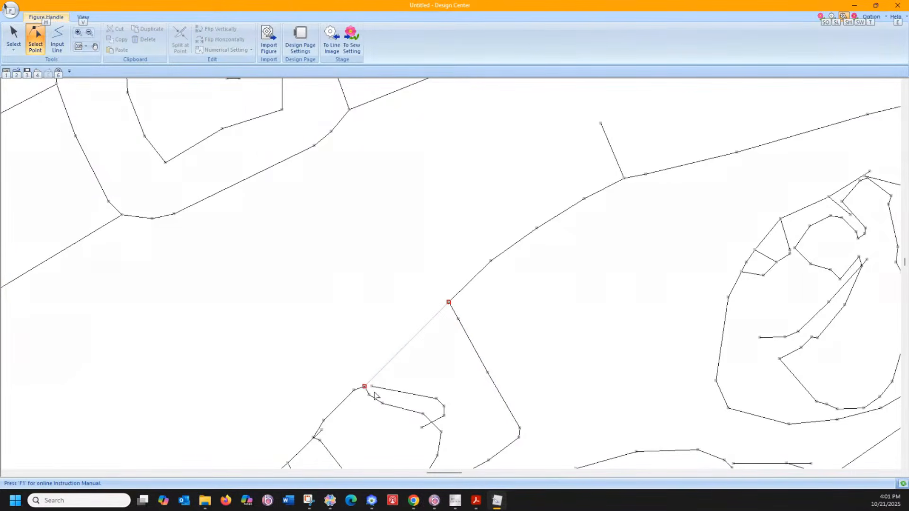
pyautogui.click(372, 388)
pyautogui.press('alt')
pyautogui.press('alt')
# Reposition the line below the join and connect the short right figure's end to the nearby point.
pyautogui.click(370, 398)
pyautogui.moveTo(370, 399); pyautogui.dragTo(408, 406)
pyautogui.click(422, 429)
pyautogui.moveTo(452, 425); pyautogui.dragTo(441, 431)
pyautogui.press('alt')
# Smooth the lower-left curve by adjusting two of its points.
pyautogui.click(324, 423)
pyautogui.click(324, 420)
pyautogui.moveTo(330, 419); pyautogui.dragTo(351, 399)
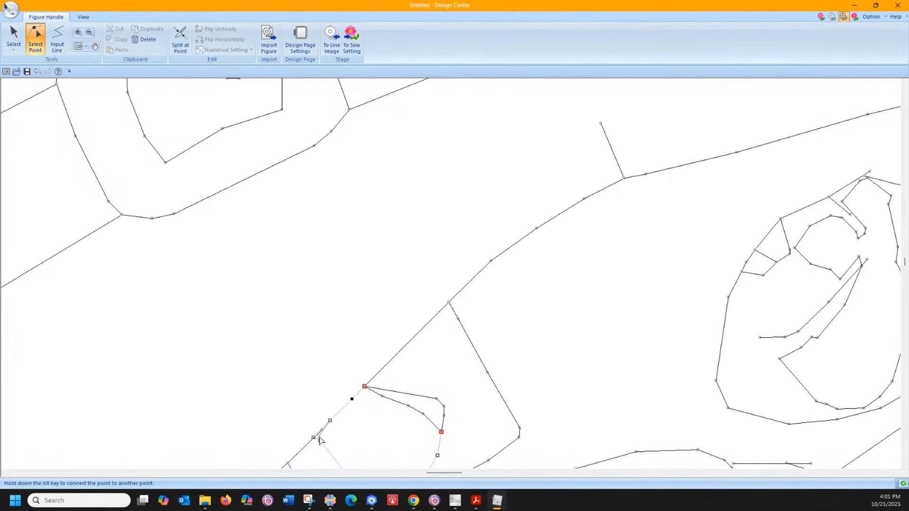
pyautogui.moveTo(321, 441)
pyautogui.mouseDown()
pyautogui.moveTo(322, 430)
pyautogui.moveTo(314, 438)
pyautogui.mouseUp()
# Preview the design in the sewing stage, then return to outline editing zoomed on the tail.
pyautogui.click(354, 40)
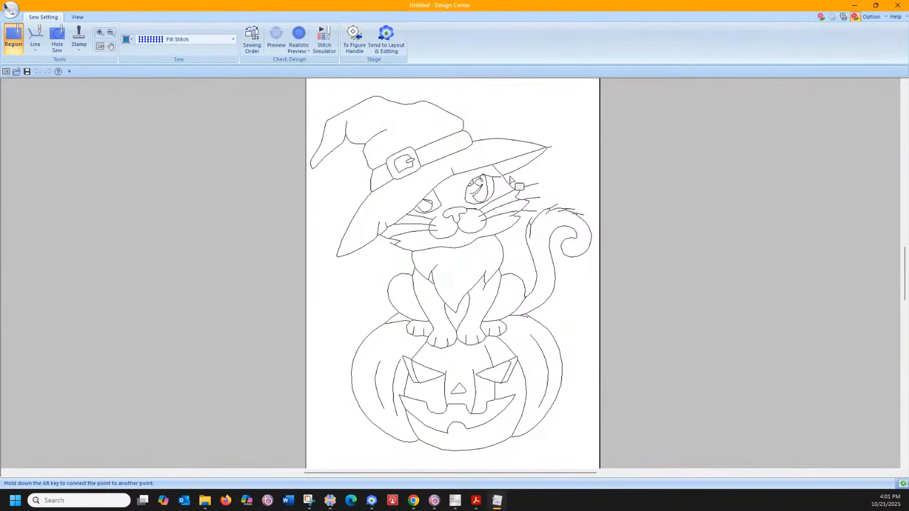
pyautogui.click(354, 38)
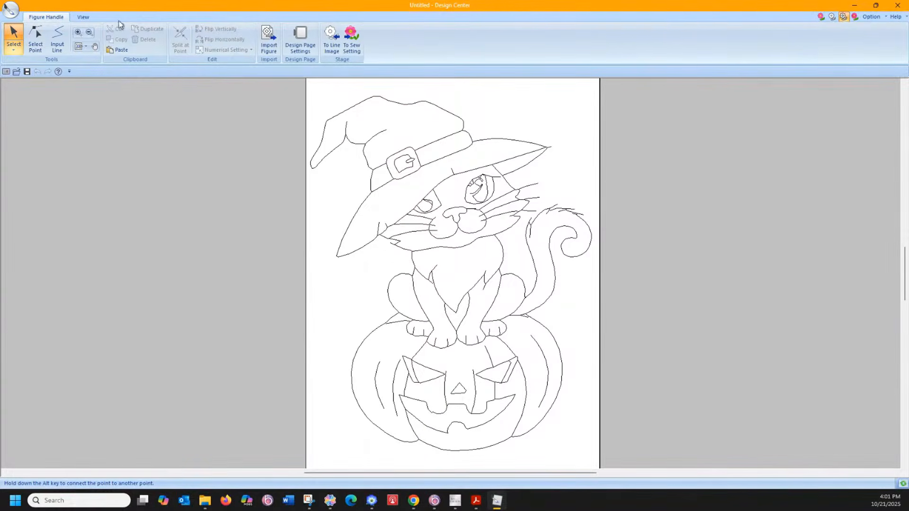
pyautogui.click(78, 33)
pyautogui.moveTo(533, 199); pyautogui.dragTo(605, 243)
# Delete the four dangling line segments around the cat's tail.
pyautogui.click(35, 39)
pyautogui.click(221, 270)
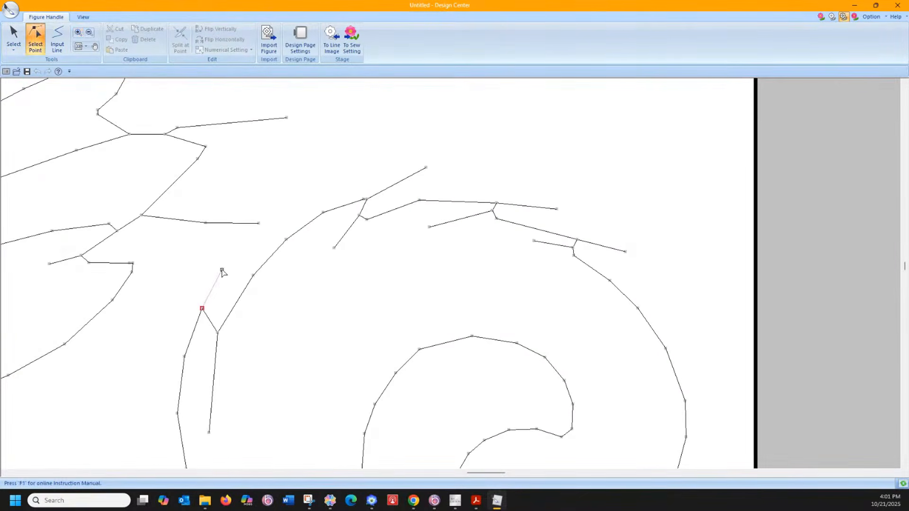
pyautogui.rightClick(223, 270)
pyautogui.click(231, 289)
pyautogui.rightClick(426, 168)
pyautogui.click(439, 186)
pyautogui.rightClick(557, 210)
pyautogui.click(569, 229)
pyautogui.rightClick(625, 254)
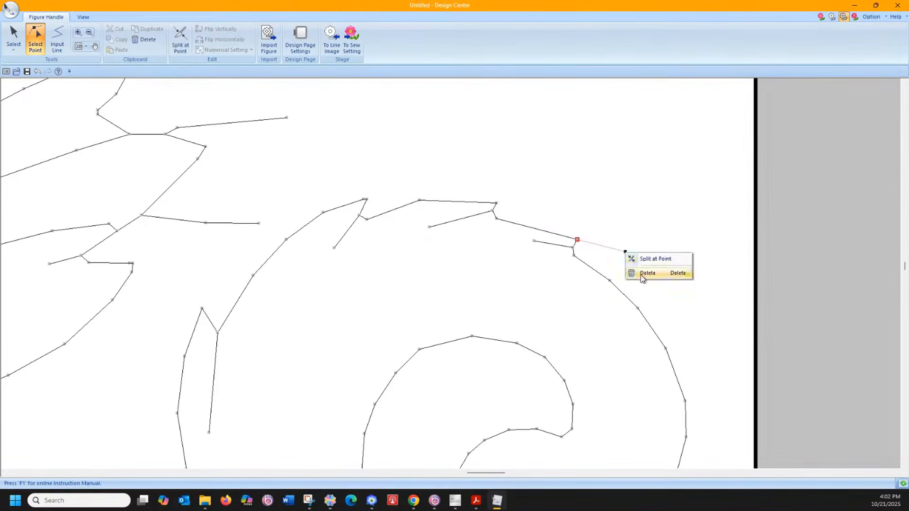
pyautogui.click(640, 273)
# Reattach the loose end point and add raised vertices to the lines above the tail curl.
pyautogui.moveTo(572, 250); pyautogui.dragTo(539, 244)
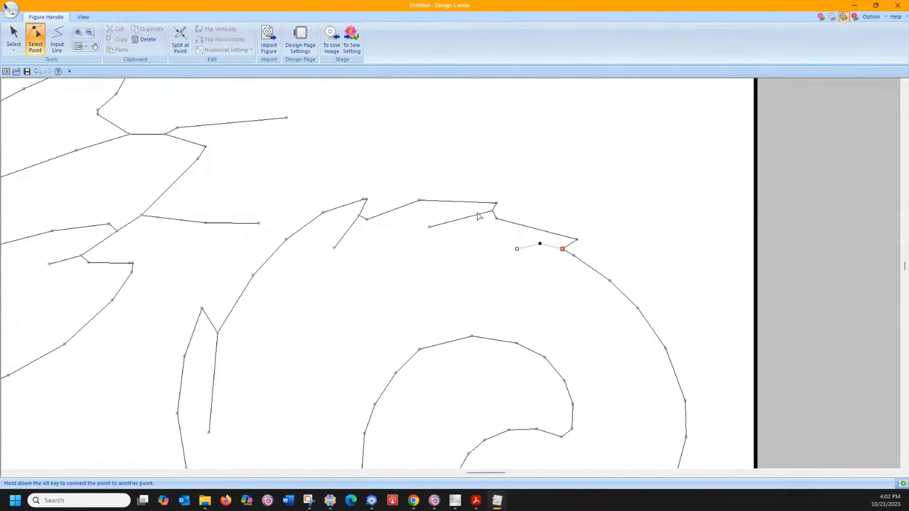
pyautogui.click(459, 204)
pyautogui.moveTo(459, 204); pyautogui.dragTo(458, 194)
pyautogui.moveTo(367, 220); pyautogui.dragTo(419, 195)
pyautogui.click(454, 221)
pyautogui.click(454, 220)
pyautogui.moveTo(454, 221); pyautogui.dragTo(456, 213)
# Bend the left vertical segment outward, add a vertex to the top-left line, then move to sewing.
pyautogui.click(219, 365)
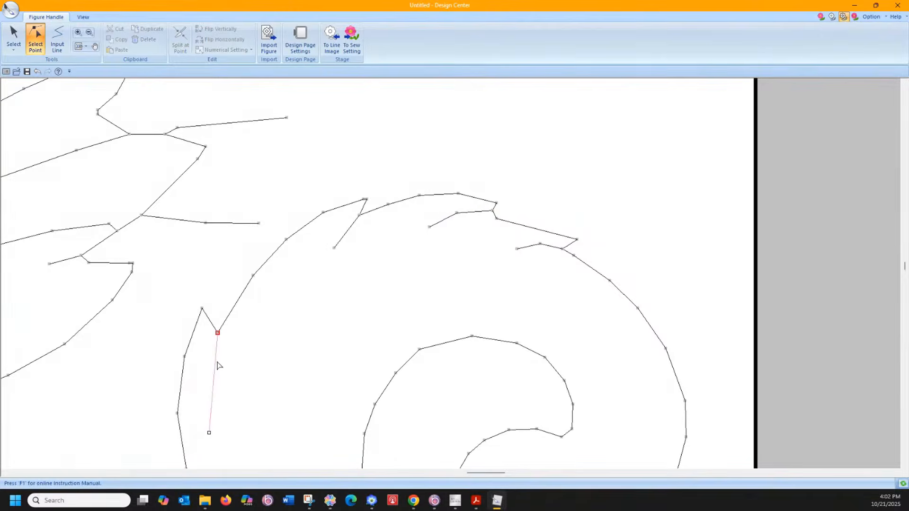
pyautogui.click(213, 366)
pyautogui.moveTo(213, 366); pyautogui.dragTo(206, 372)
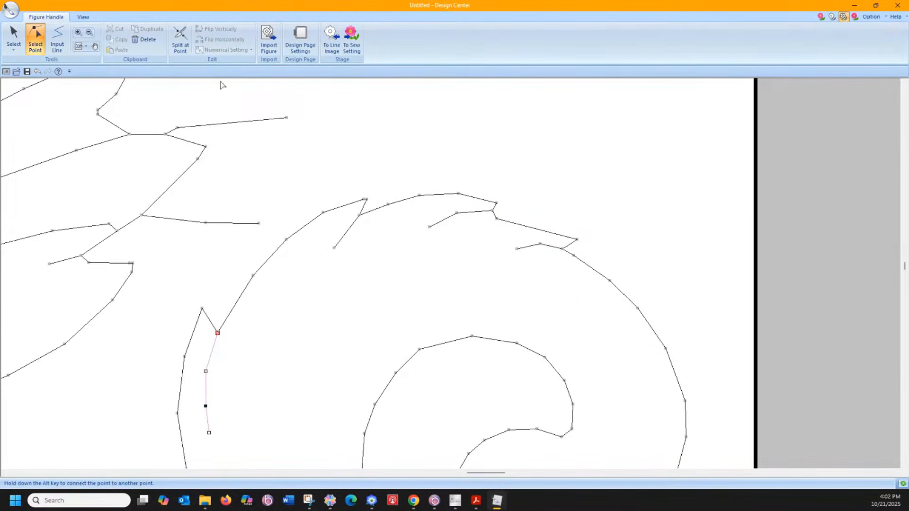
pyautogui.click(213, 125)
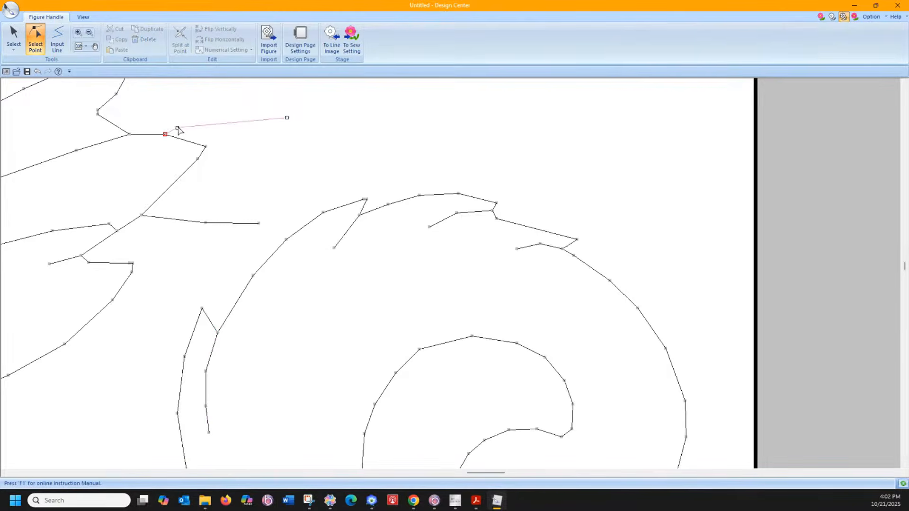
pyautogui.click(220, 126)
pyautogui.click(349, 42)
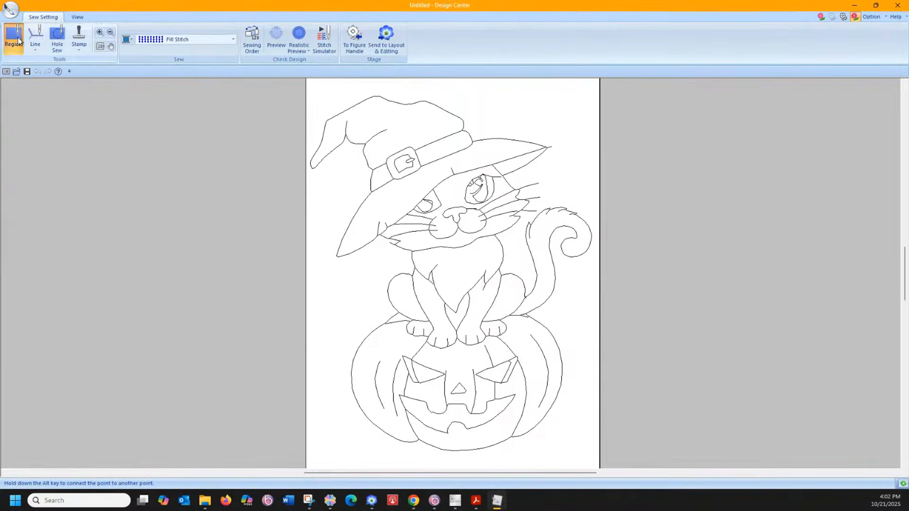
# Fill the pumpkin's left, middle and right sections and the lower band orange.
pyautogui.click(132, 41)
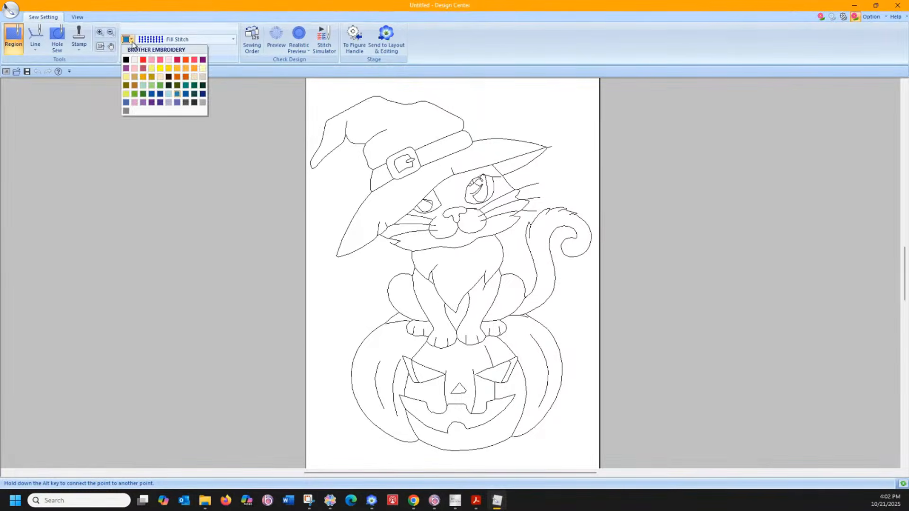
pyautogui.click(194, 69)
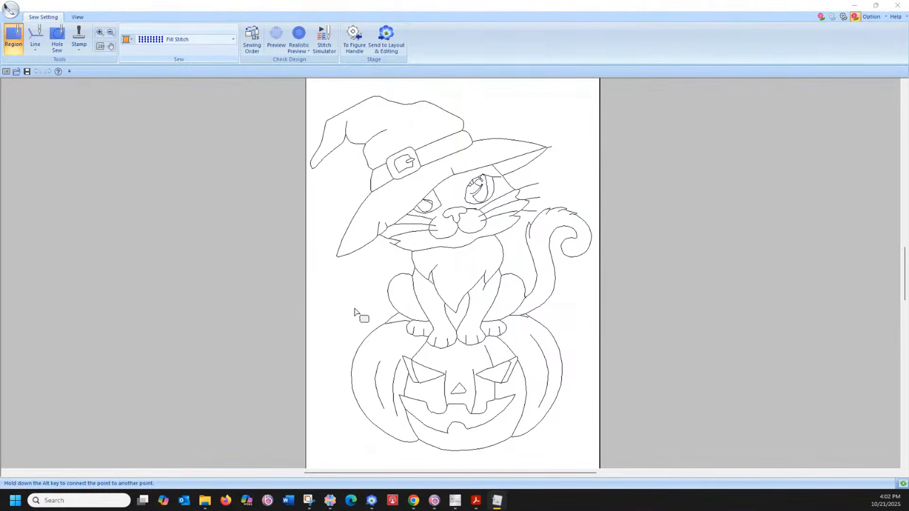
pyautogui.click(385, 343)
pyautogui.click(452, 365)
pyautogui.click(539, 362)
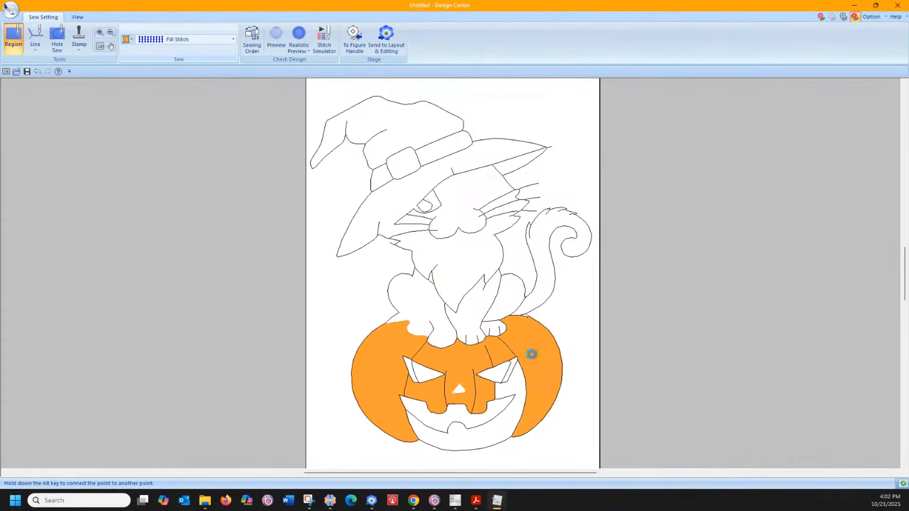
pyautogui.click(496, 431)
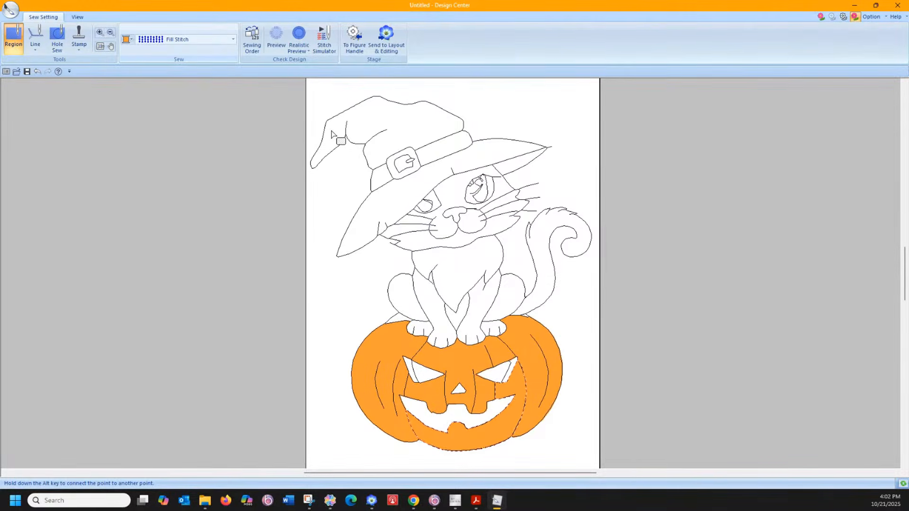
# Switch the fill colour to black and fill both eyes, the nose and the mouth.
pyautogui.click(126, 41)
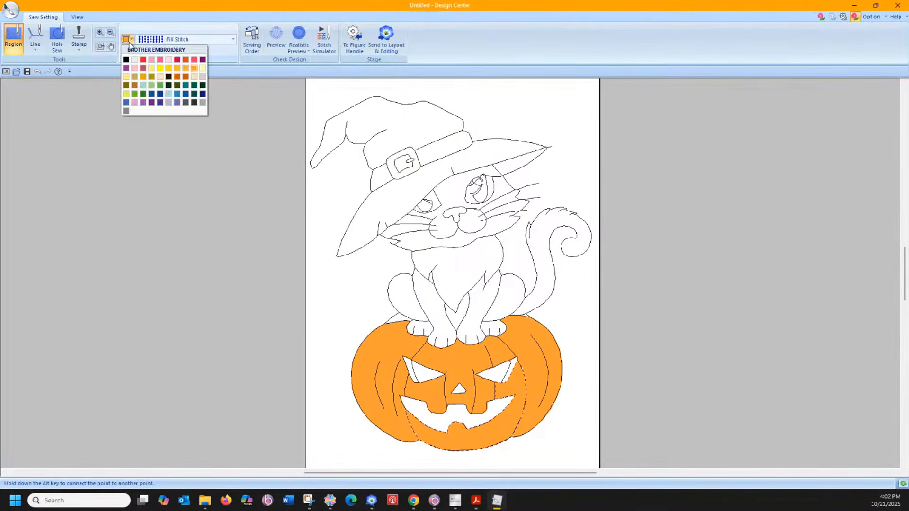
pyautogui.click(185, 70)
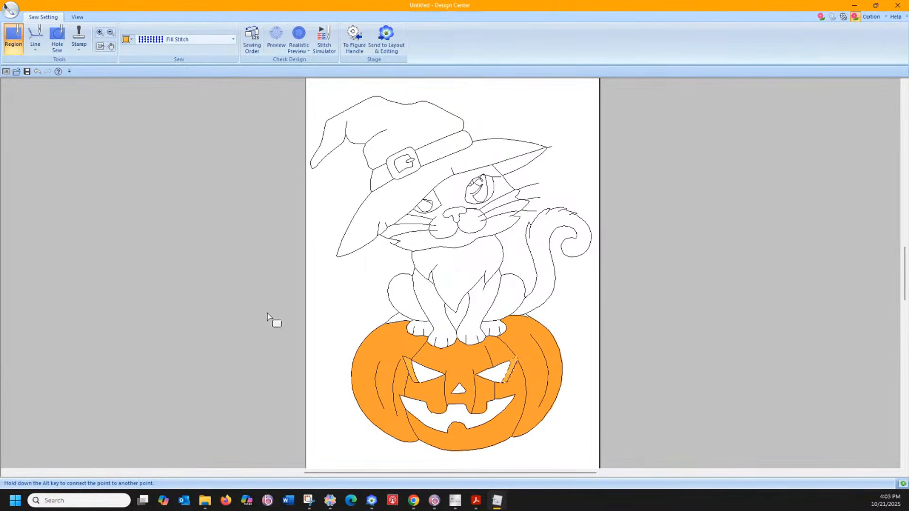
pyautogui.click(131, 40)
pyautogui.click(126, 61)
pyautogui.click(426, 372)
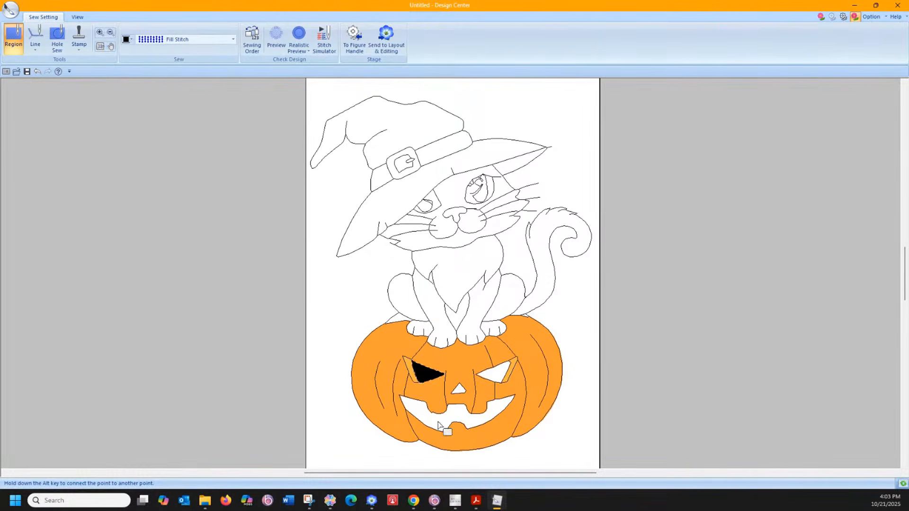
pyautogui.click(443, 423)
pyautogui.click(461, 388)
pyautogui.click(506, 368)
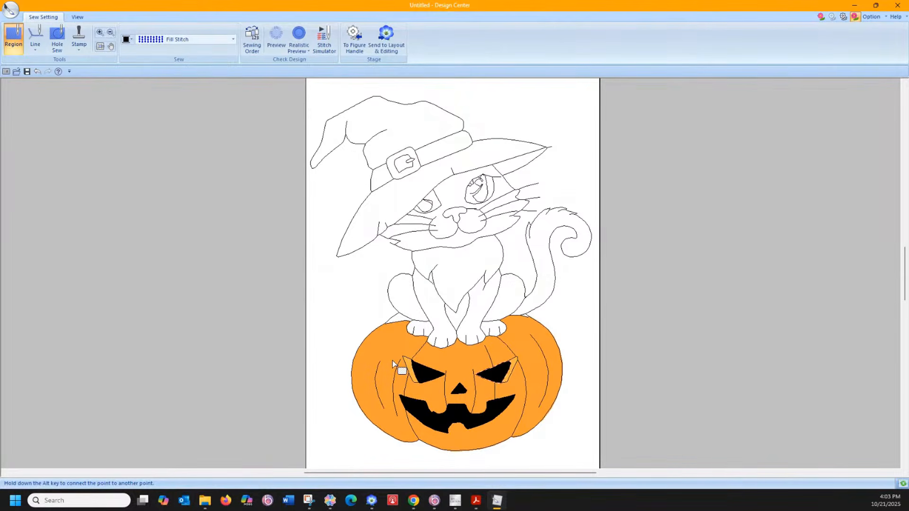
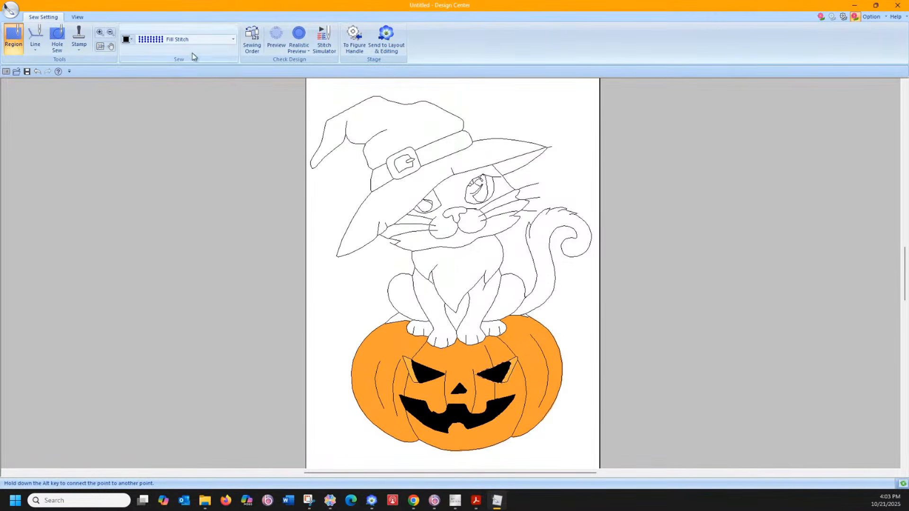
# Fill the cat's paws, legs, haunches, tail, muzzle, face and whisker areas dark grey.
pyautogui.click(131, 41)
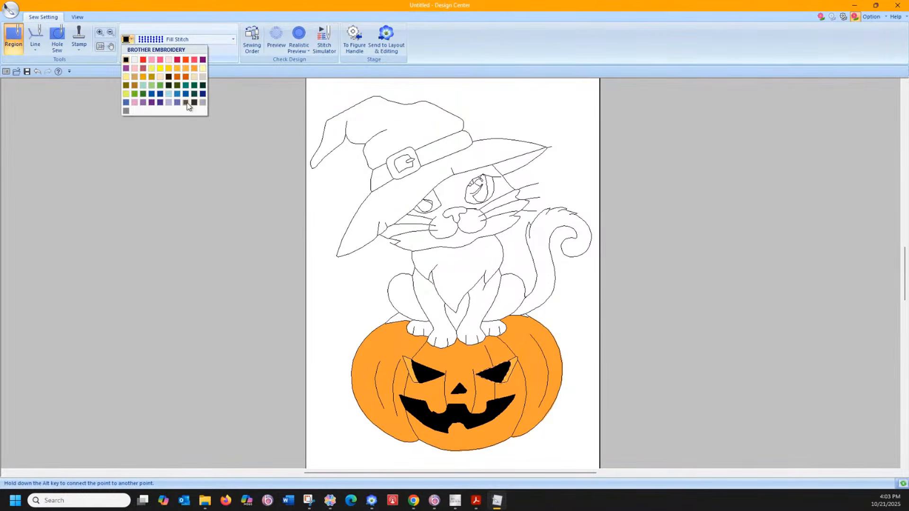
pyautogui.click(186, 102)
pyautogui.click(427, 330)
pyautogui.click(492, 329)
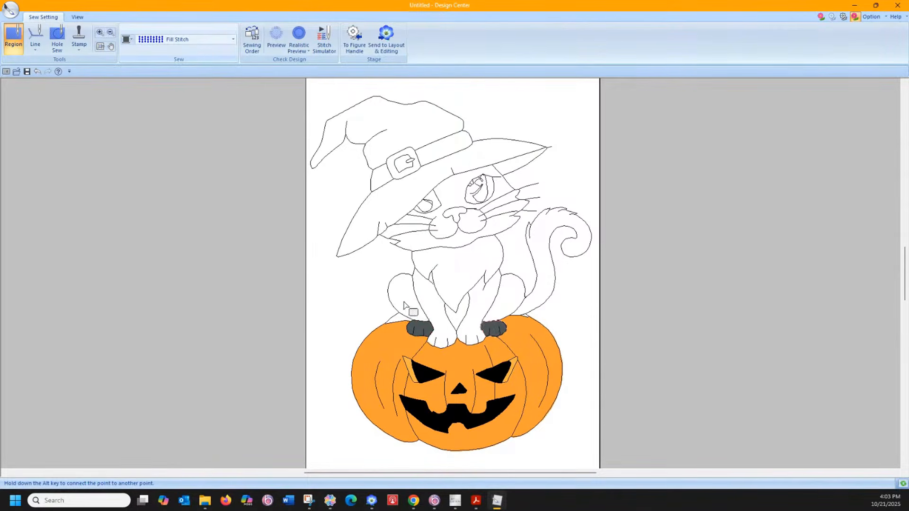
pyautogui.click(404, 304)
pyautogui.click(436, 309)
pyautogui.click(457, 312)
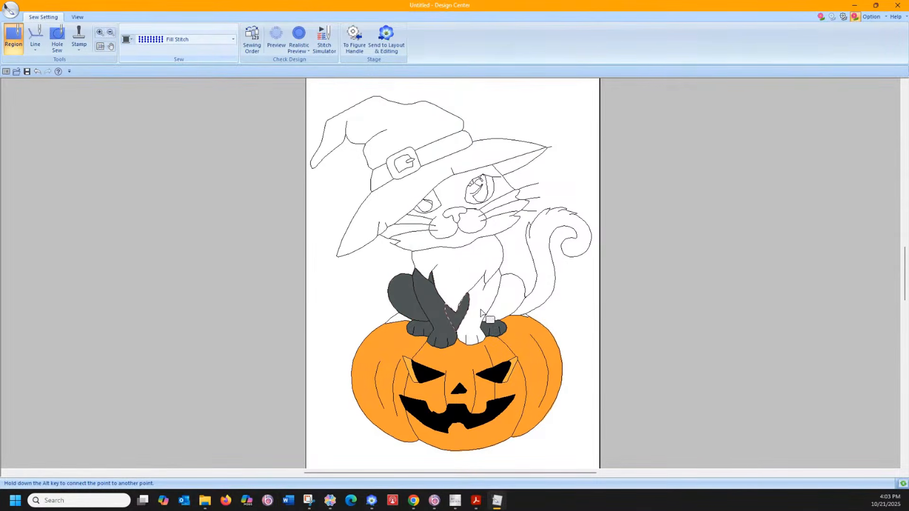
pyautogui.click(479, 311)
pyautogui.click(507, 303)
pyautogui.click(533, 302)
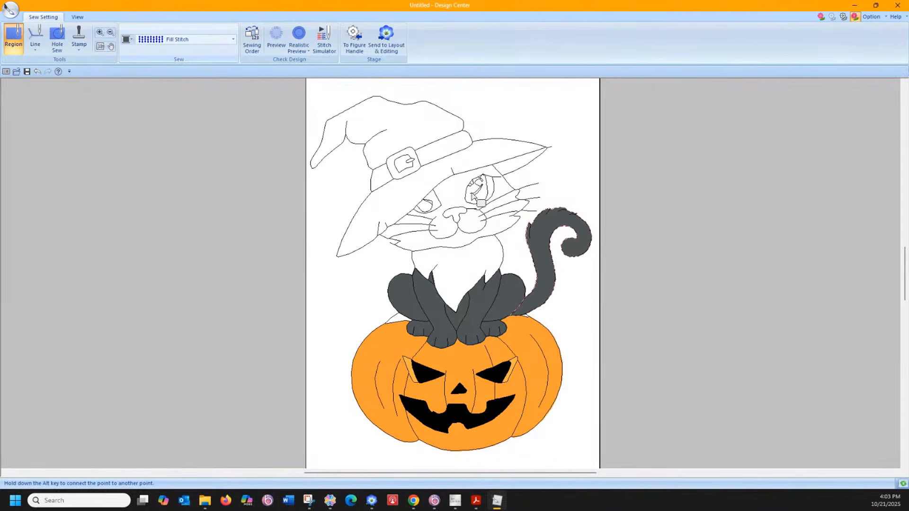
pyautogui.click(435, 242)
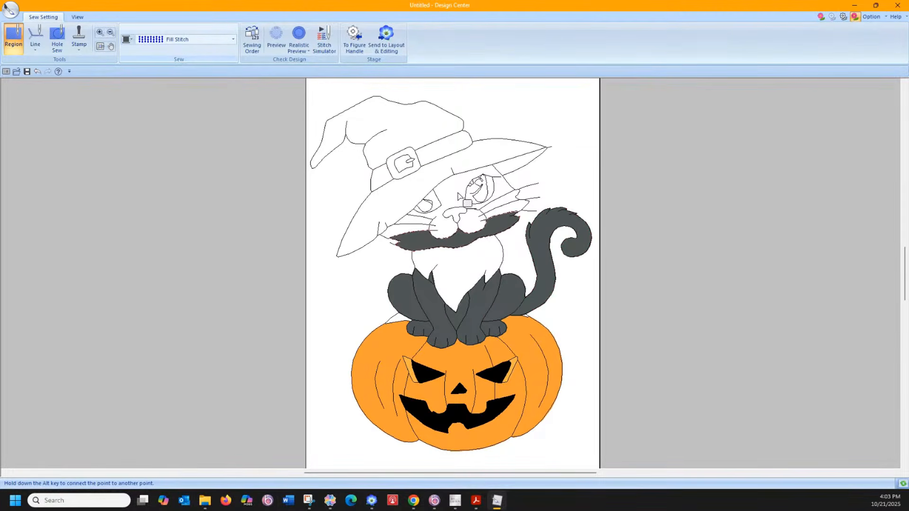
pyautogui.click(458, 197)
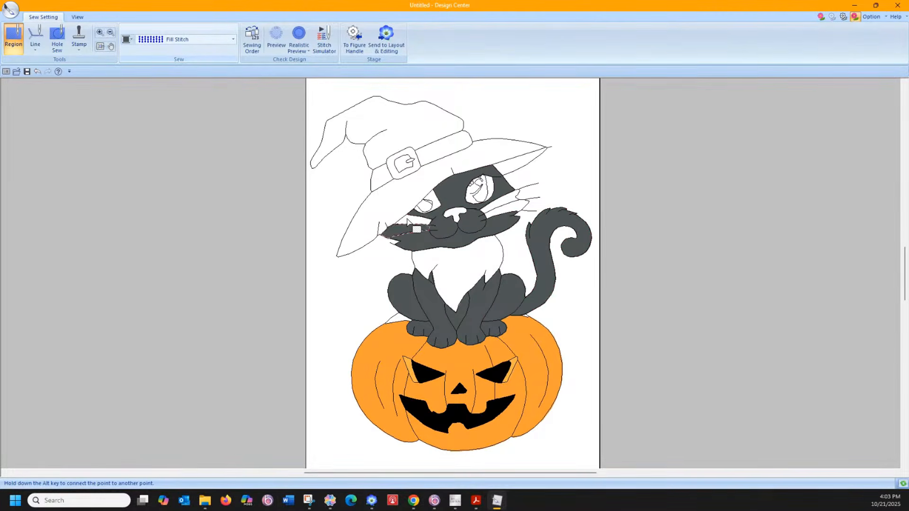
pyautogui.click(504, 207)
pyautogui.click(504, 201)
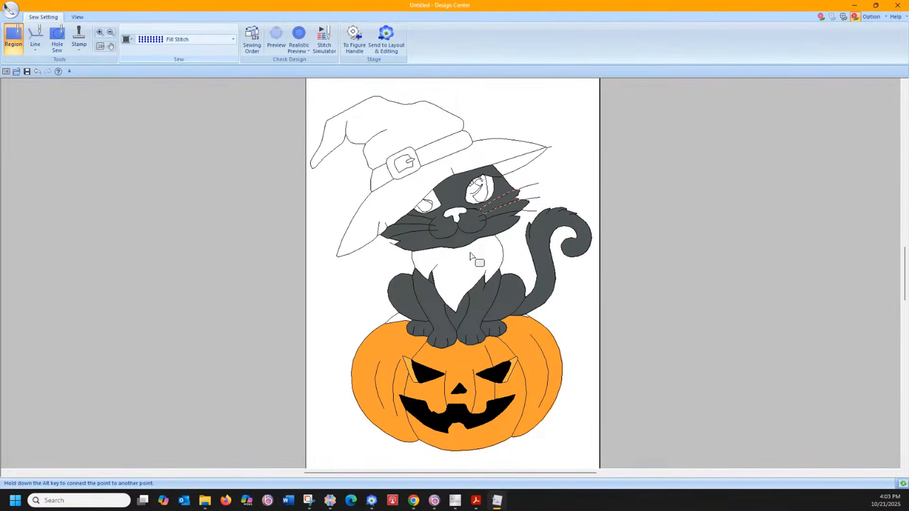
# Fill the cat's chest a lighter grey.
pyautogui.click(132, 40)
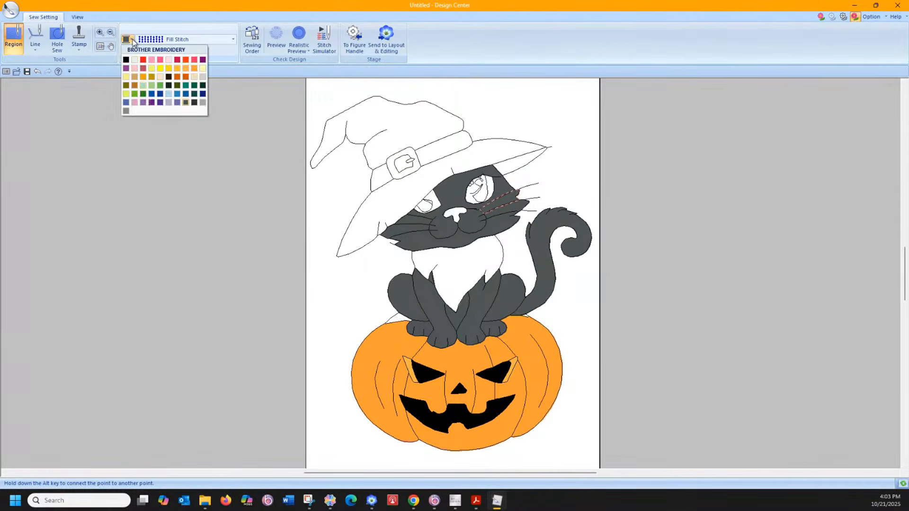
pyautogui.click(127, 111)
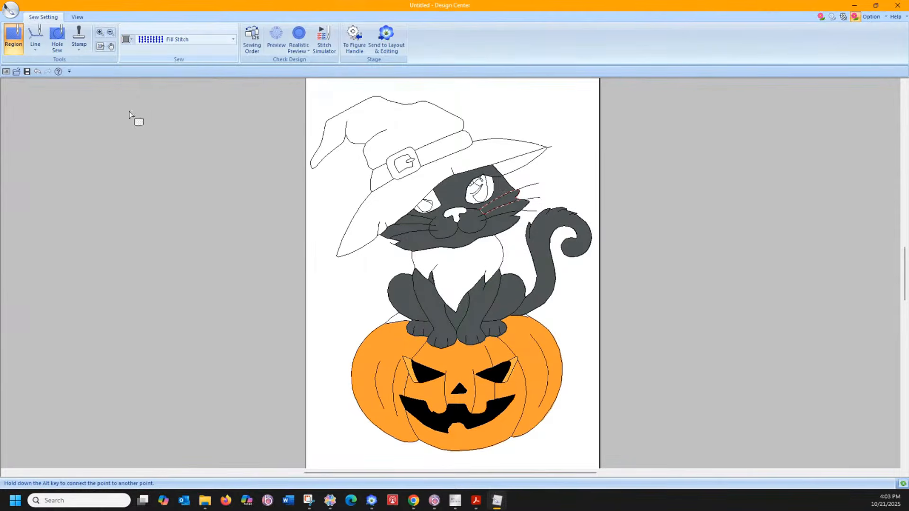
pyautogui.click(459, 260)
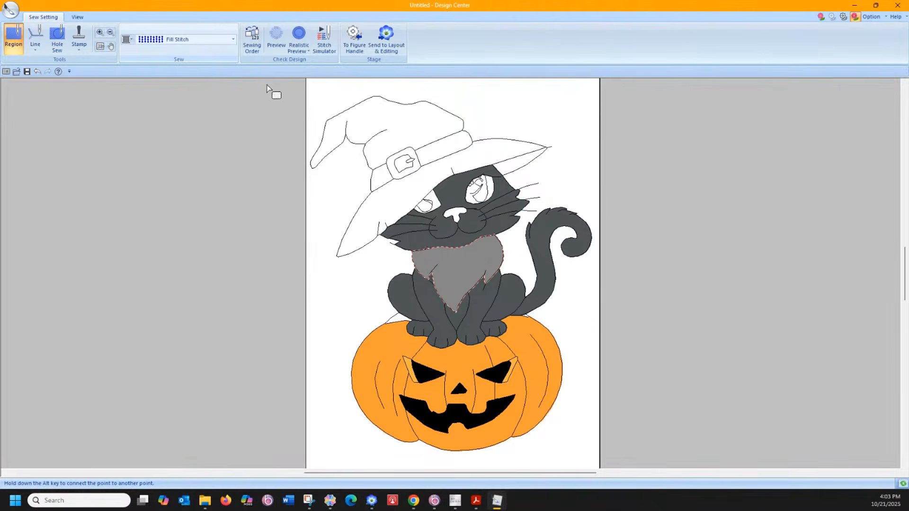
# Fill the cat's eye with a pale, near-white colour.
pyautogui.click(131, 40)
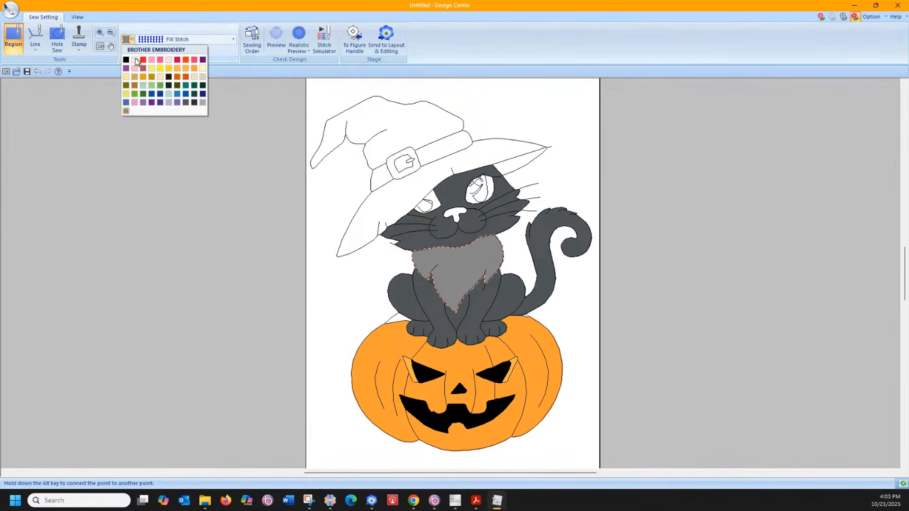
pyautogui.click(135, 60)
pyautogui.click(472, 198)
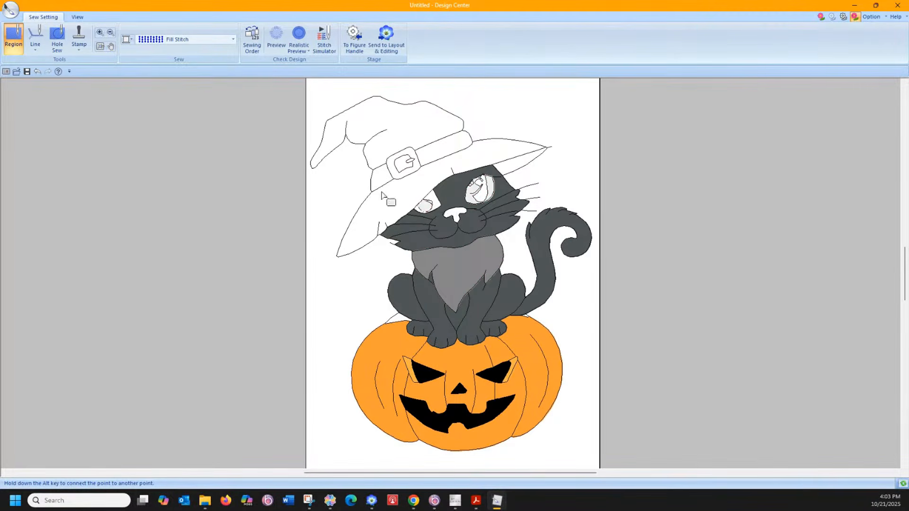
# Fill the eye's pupil area and the cat's nose black.
pyautogui.click(127, 39)
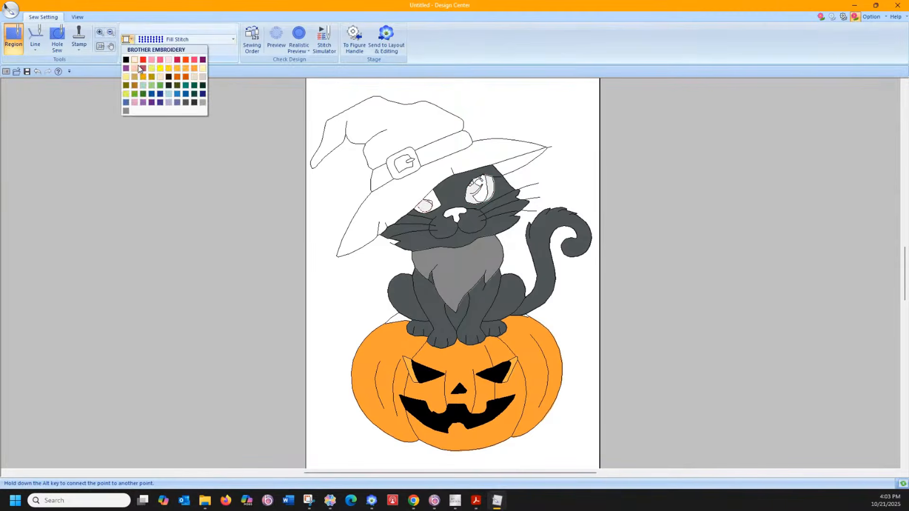
pyautogui.click(126, 60)
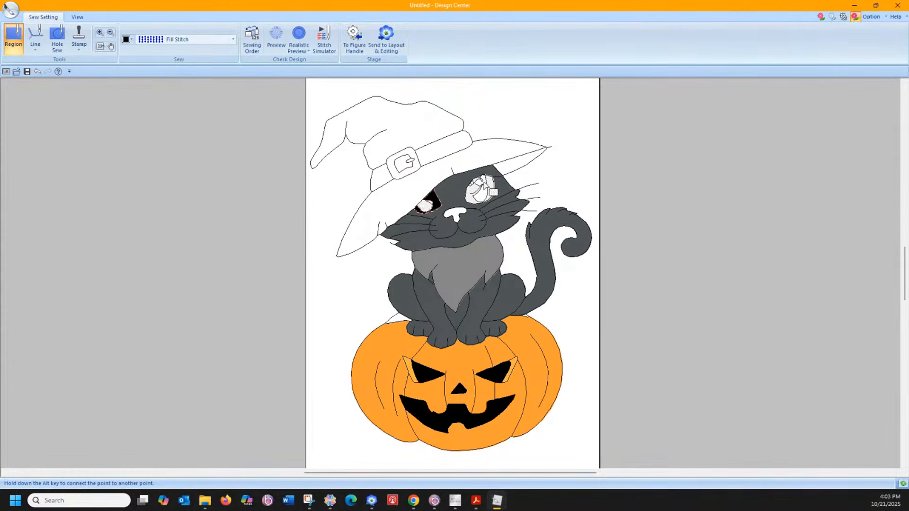
pyautogui.click(470, 184)
pyautogui.click(455, 215)
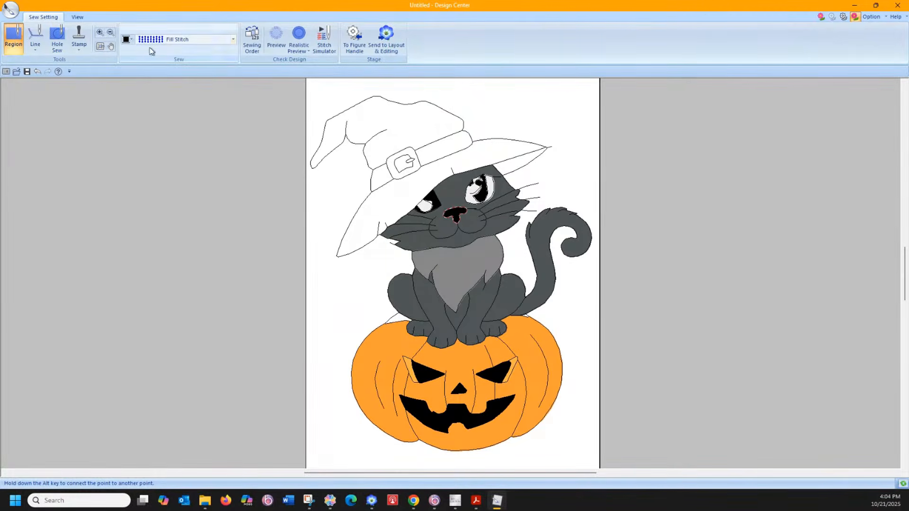
# Fill the witch hat's brim and upper crown purple.
pyautogui.click(132, 40)
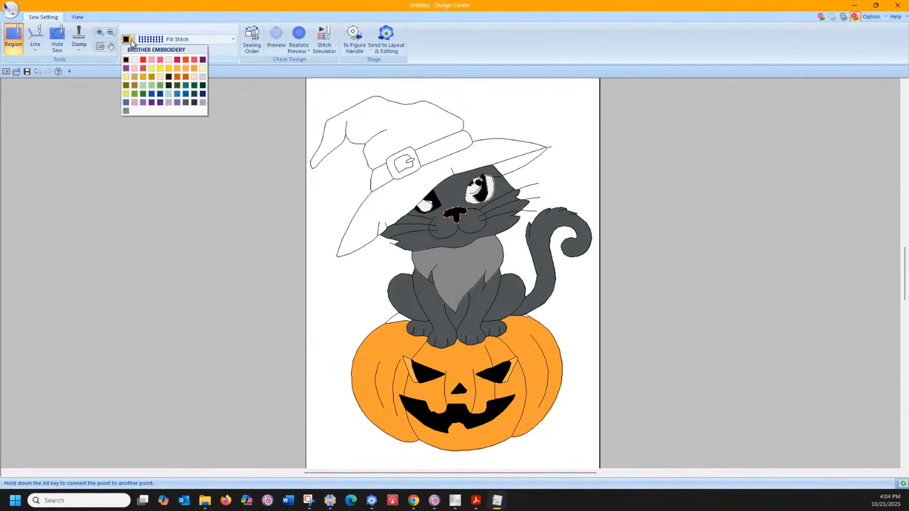
pyautogui.click(160, 104)
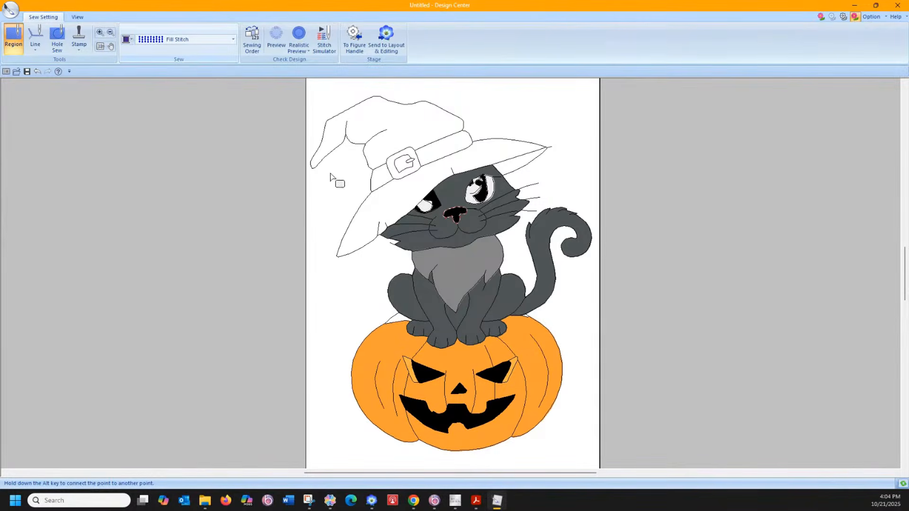
pyautogui.click(394, 190)
pyautogui.click(386, 146)
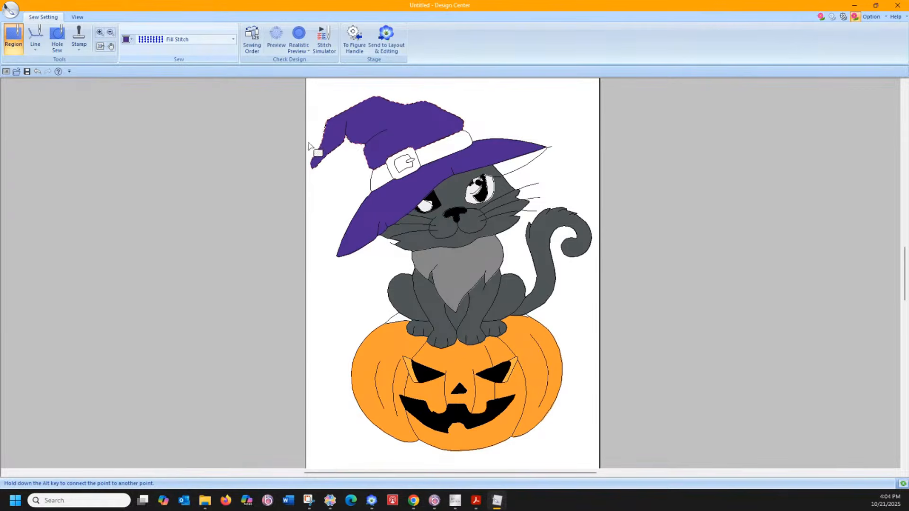
# Fill the hat band red, the buckle orange and the brim's right tip light purple.
pyautogui.click(132, 41)
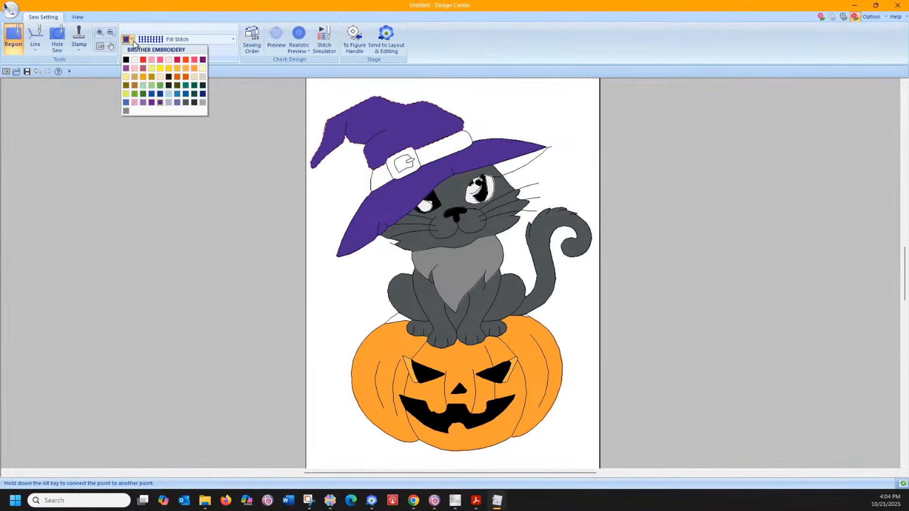
pyautogui.click(178, 60)
pyautogui.click(385, 180)
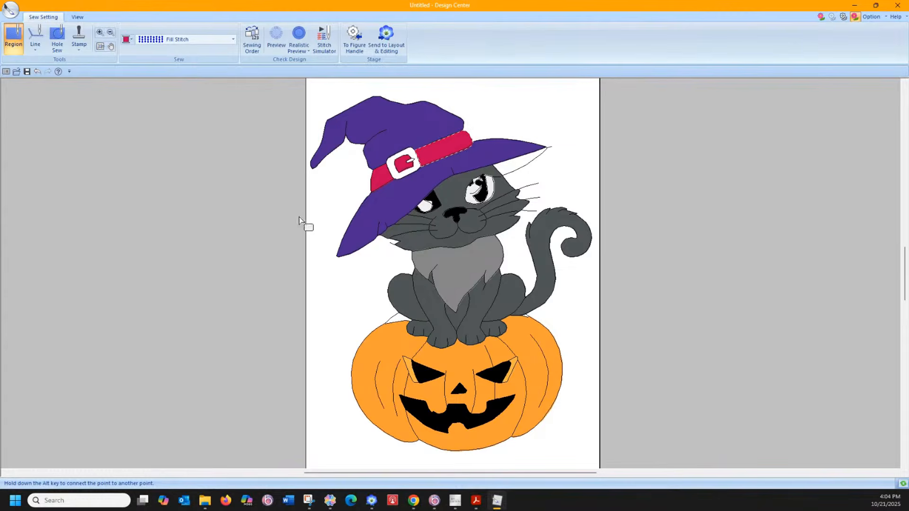
pyautogui.click(132, 39)
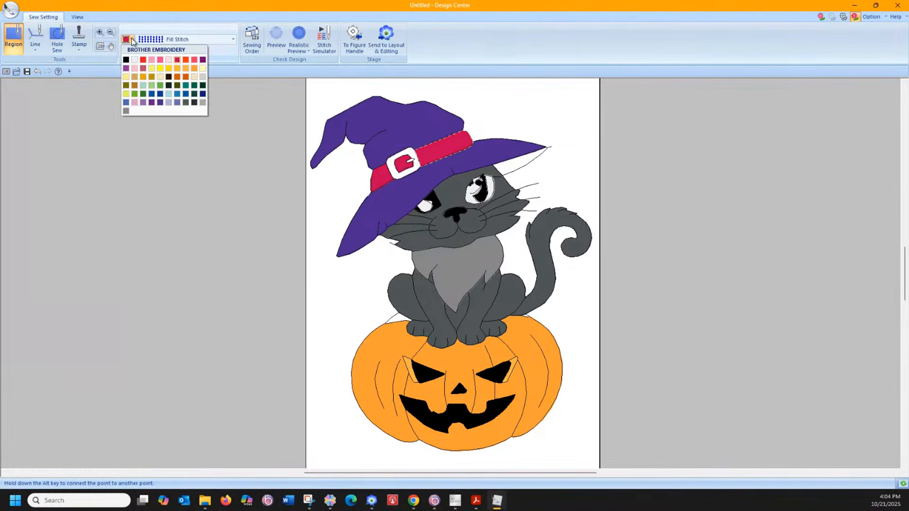
pyautogui.click(144, 76)
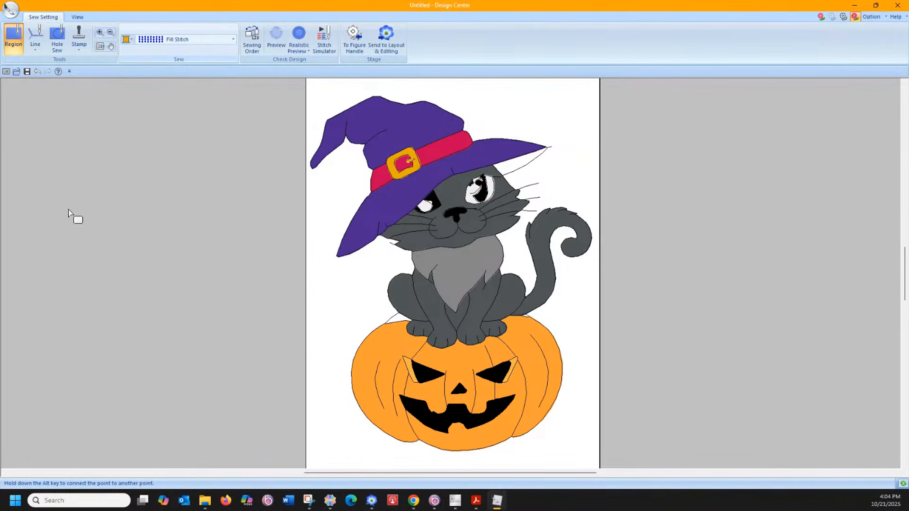
pyautogui.click(133, 40)
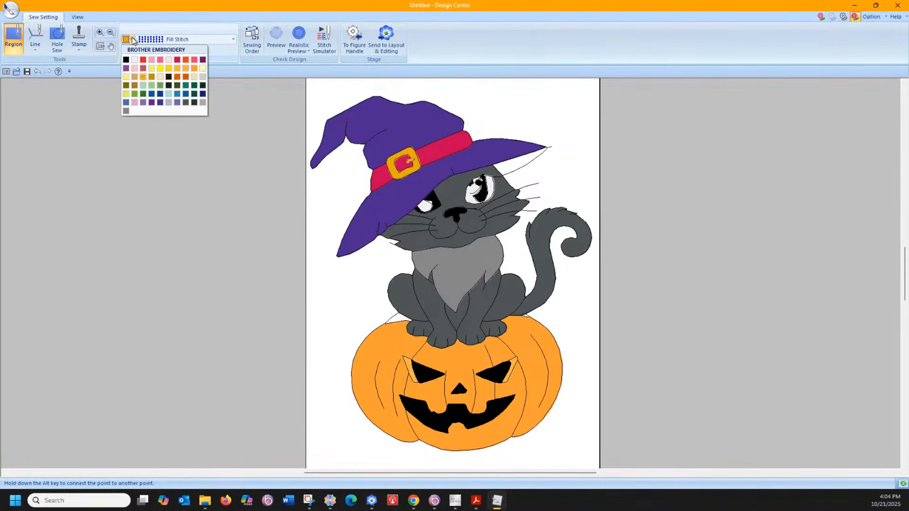
pyautogui.click(143, 108)
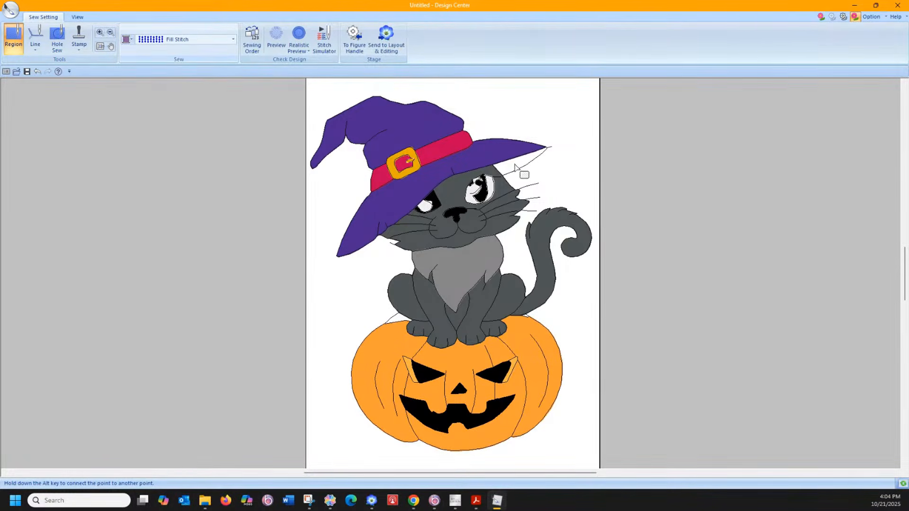
pyautogui.click(519, 166)
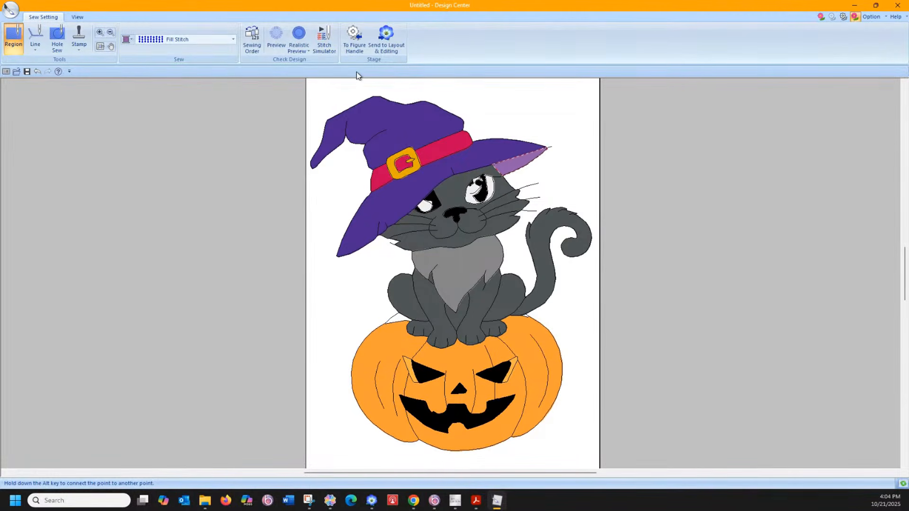
pyautogui.click(352, 38)
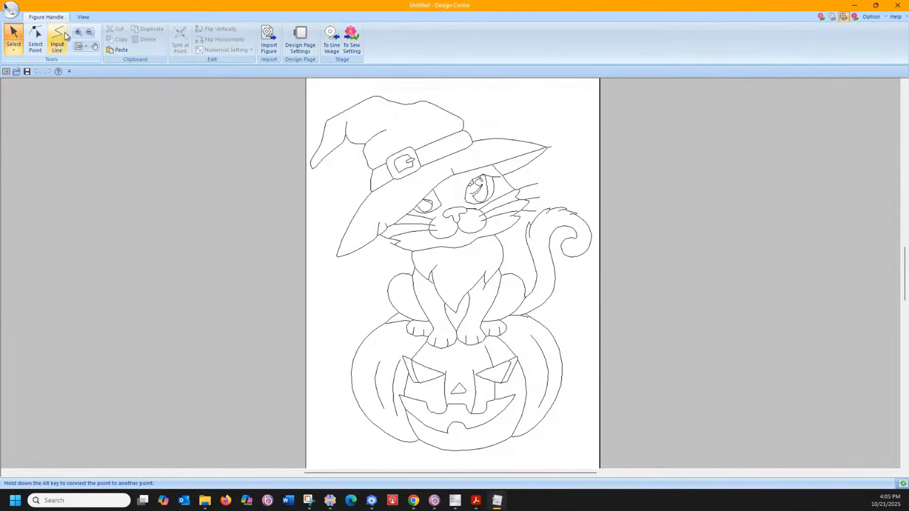
# Zoom in on the paws, split the diagonal line at its node and delete the short leftover line.
pyautogui.click(78, 32)
pyautogui.moveTo(379, 302); pyautogui.dragTo(490, 354)
pyautogui.click(38, 45)
pyautogui.click(175, 162)
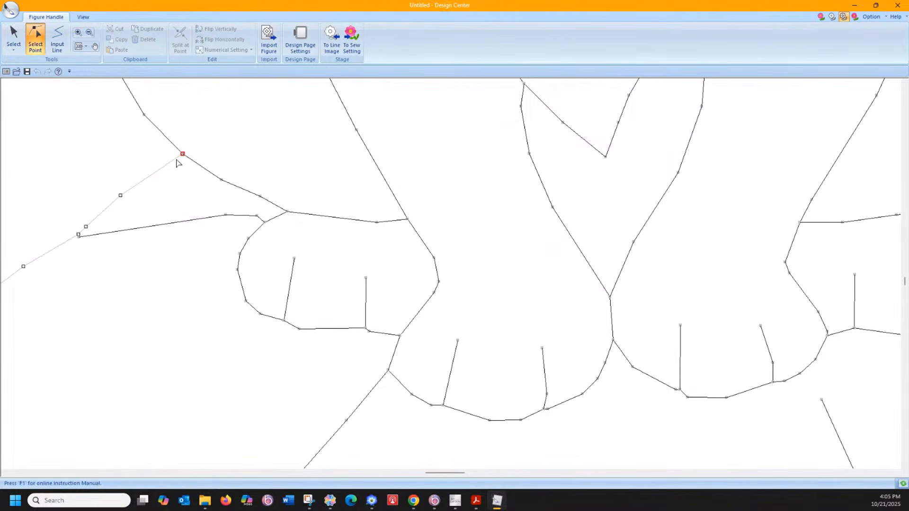
pyautogui.rightClick(182, 156)
pyautogui.click(194, 158)
pyautogui.click(80, 238)
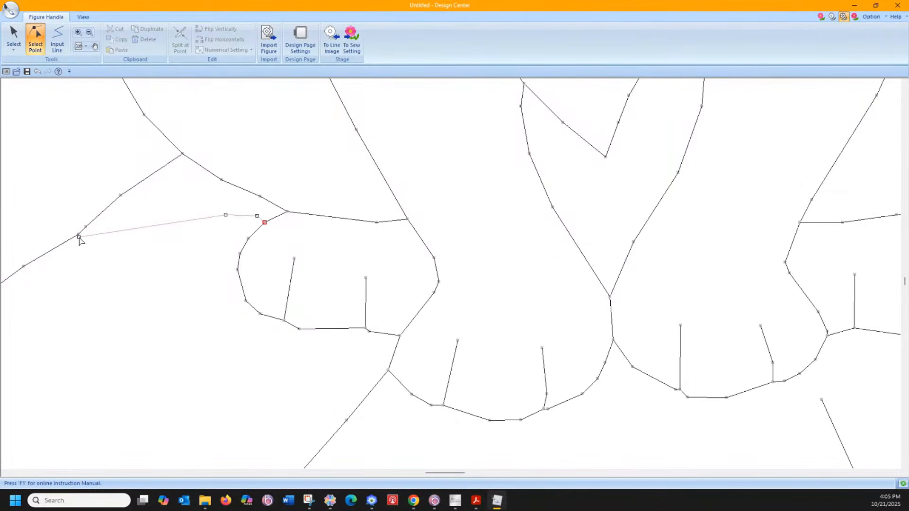
pyautogui.click(79, 235)
pyautogui.press('alt')
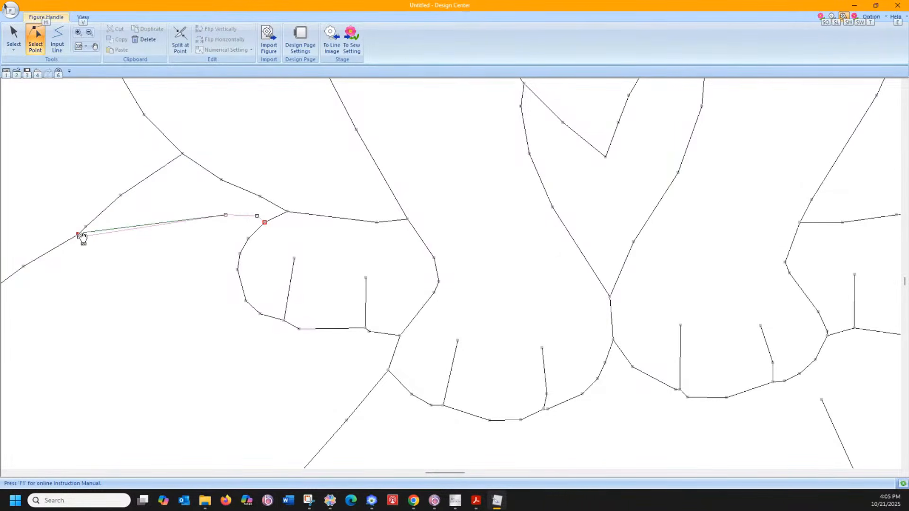
pyautogui.click(180, 157)
pyautogui.click(183, 155)
pyautogui.click(163, 162)
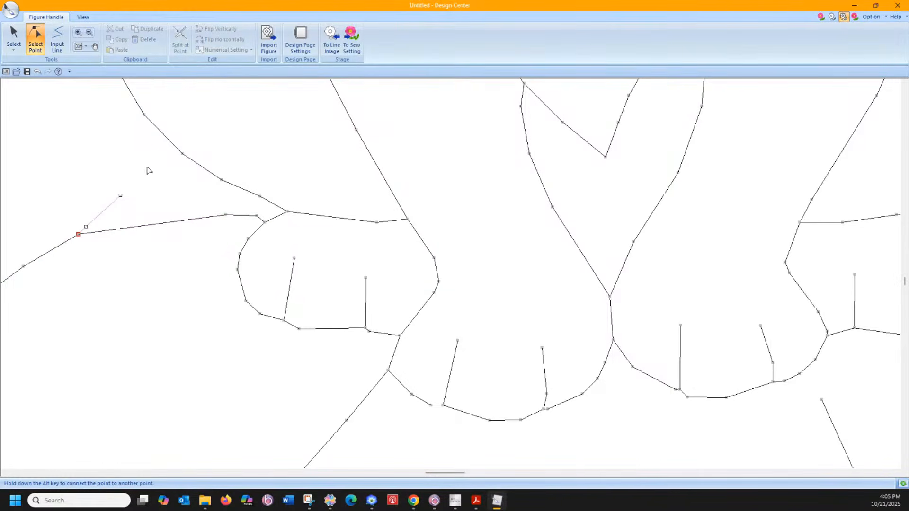
pyautogui.moveTo(81, 193); pyautogui.dragTo(126, 229)
pyautogui.press('Delete')
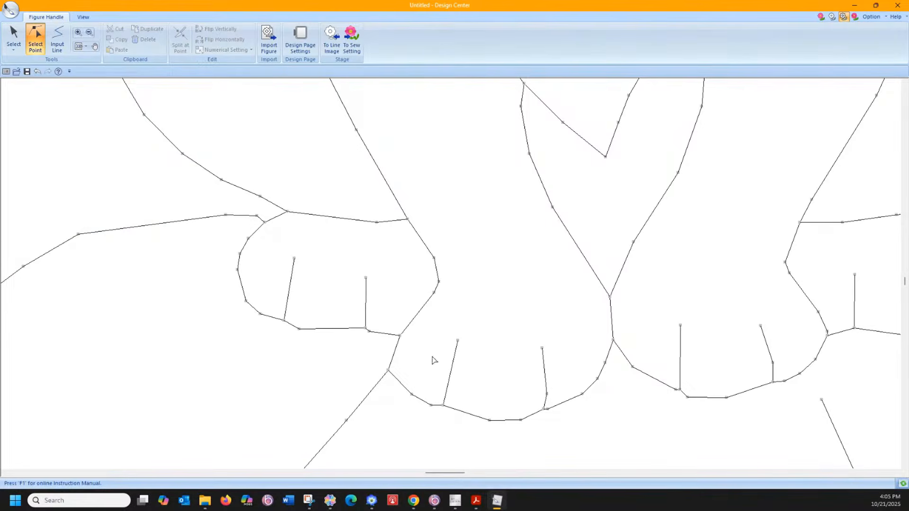
# Split the stray short segment at its junction, delete it, and pan up to the eyes.
pyautogui.moveTo(434, 473)
pyautogui.mouseDown()
pyautogui.moveTo(476, 473)
pyautogui.moveTo(466, 473)
pyautogui.mouseUp()
pyautogui.click(408, 177)
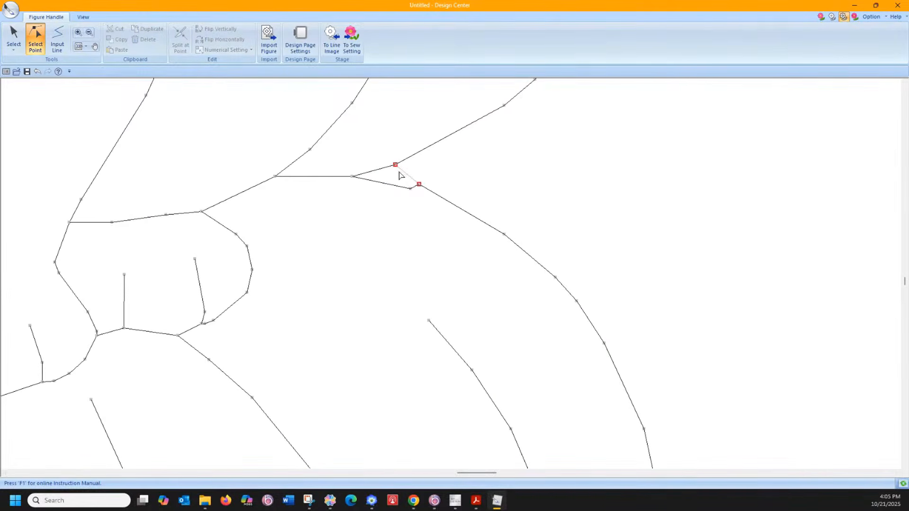
pyautogui.rightClick(396, 166)
pyautogui.click(400, 173)
pyautogui.moveTo(395, 165)
pyautogui.mouseDown()
pyautogui.moveTo(453, 174)
pyautogui.moveTo(410, 189)
pyautogui.moveTo(394, 180)
pyautogui.mouseUp()
pyautogui.press('Delete')
pyautogui.scroll(10, 308, 198)
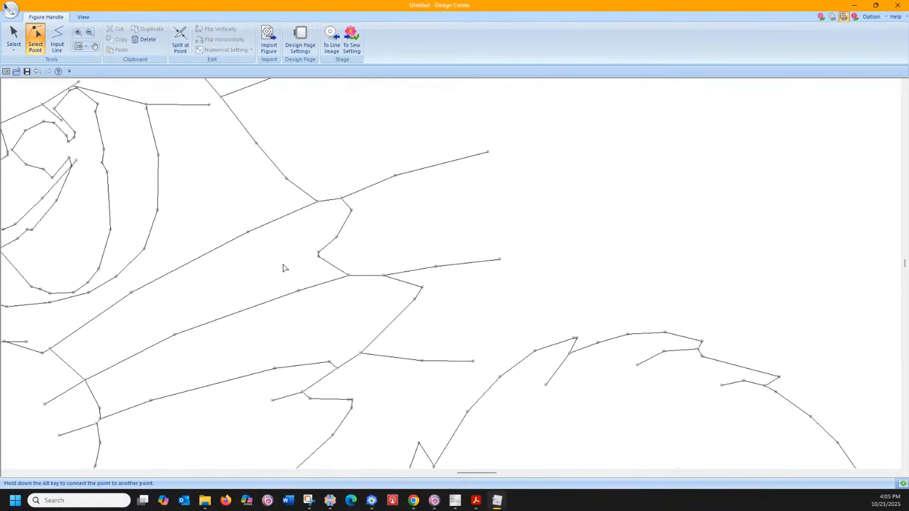
pyautogui.moveTo(476, 473); pyautogui.dragTo(457, 477)
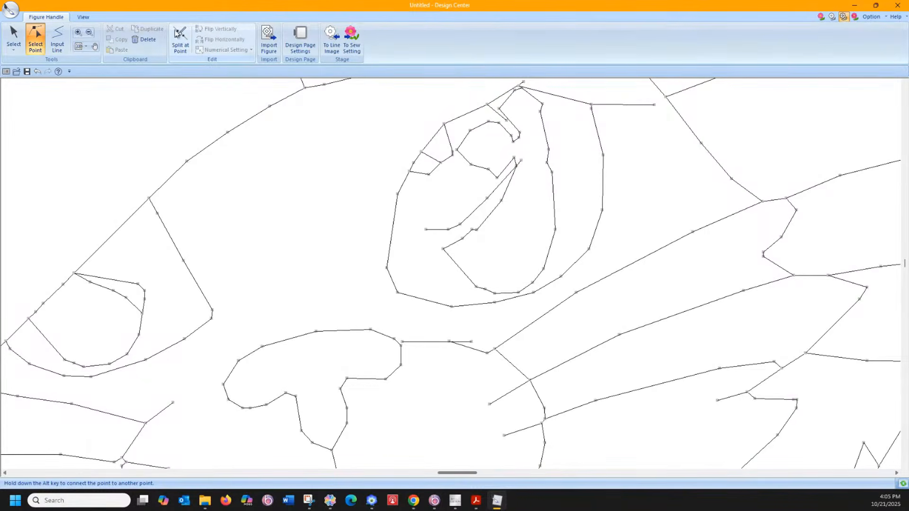
pyautogui.click(84, 18)
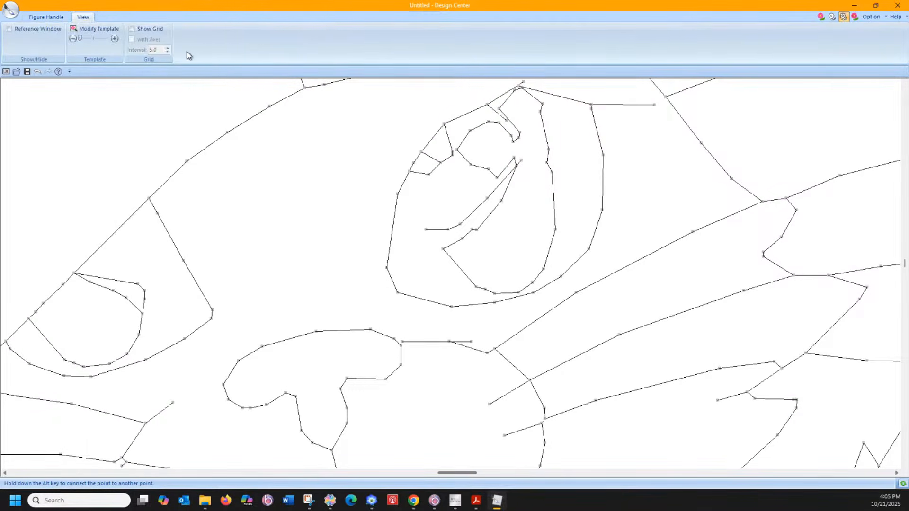
# Show the template faintly and remove the short stray line in the small shaded region.
pyautogui.click(115, 38)
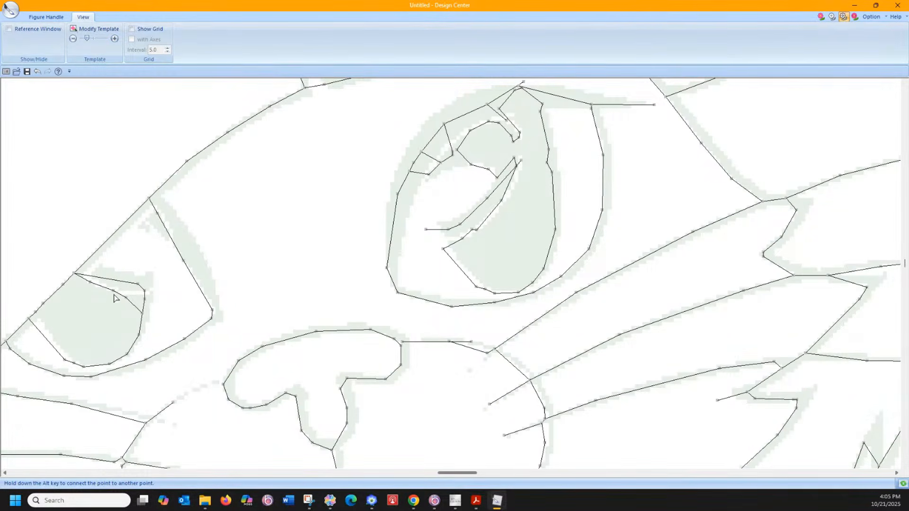
pyautogui.click(116, 293)
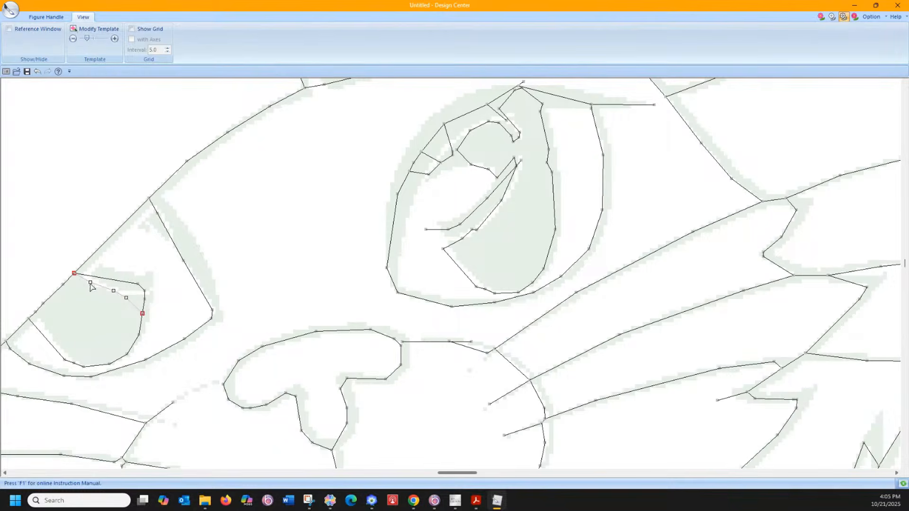
pyautogui.rightClick(141, 315)
pyautogui.click(151, 322)
pyautogui.moveTo(135, 315); pyautogui.dragTo(111, 312)
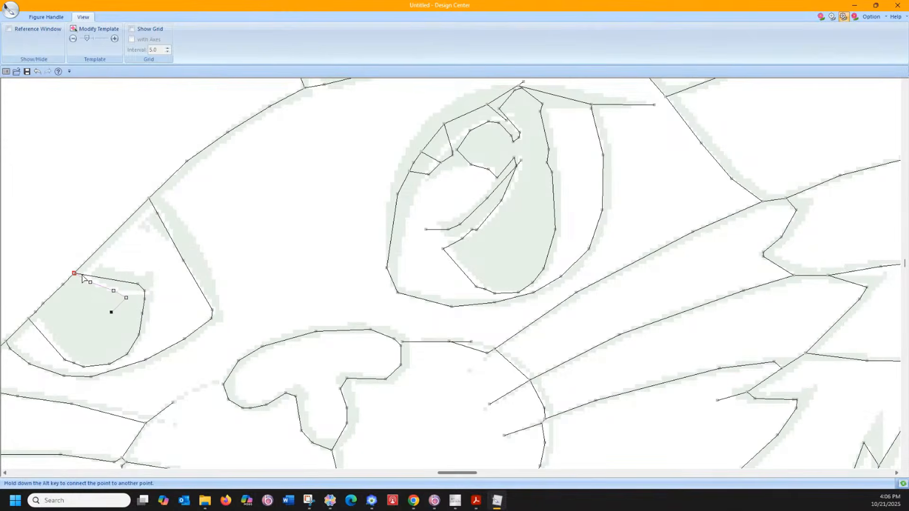
pyautogui.click(143, 333)
pyautogui.click(90, 284)
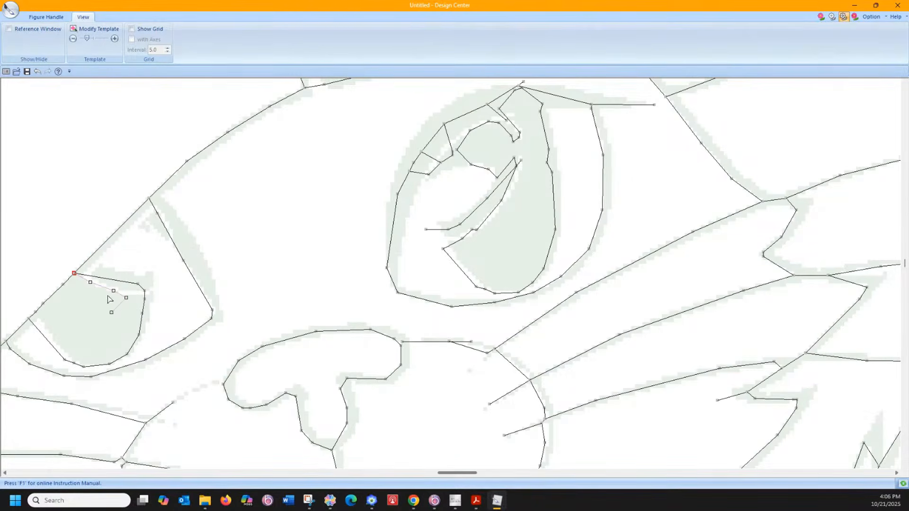
pyautogui.click(112, 312)
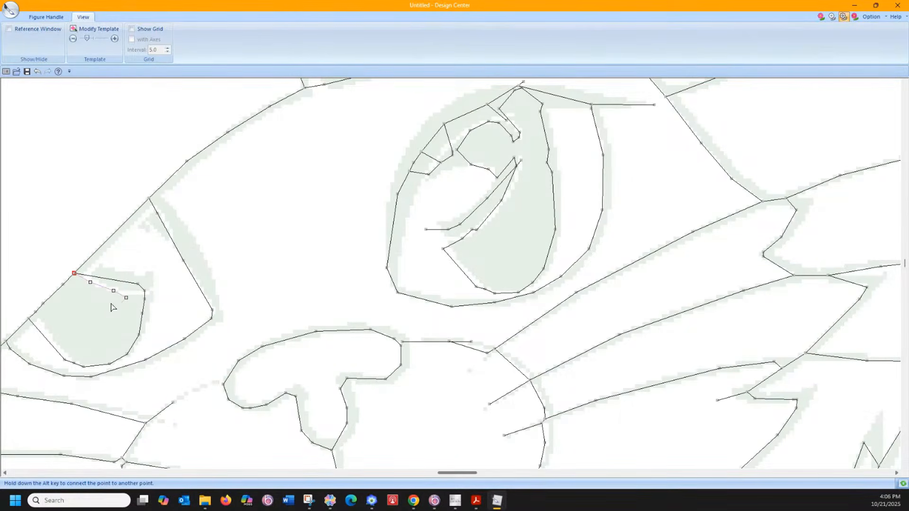
pyautogui.moveTo(89, 276); pyautogui.dragTo(142, 329)
pyautogui.press('Delete')
# Reshape the small shaded region's outline to follow its edge and meet the line.
pyautogui.click(120, 283)
pyautogui.moveTo(119, 283); pyautogui.dragTo(142, 338)
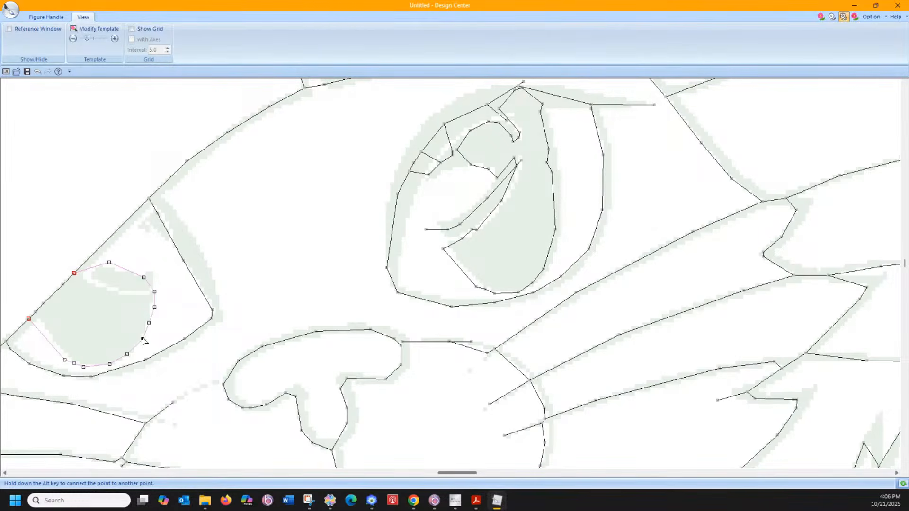
pyautogui.moveTo(28, 318); pyautogui.dragTo(32, 314)
pyautogui.click(36, 312)
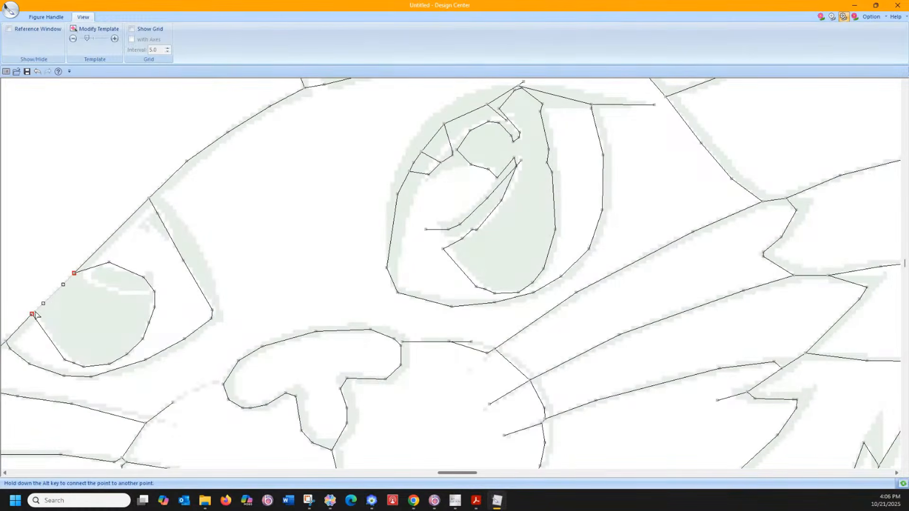
pyautogui.moveTo(32, 315); pyautogui.dragTo(34, 313)
# Split off and delete the two short lines inside the larger eye.
pyautogui.click(450, 146)
pyautogui.click(452, 153)
pyautogui.moveTo(453, 153); pyautogui.dragTo(440, 162)
pyautogui.rightClick(442, 164)
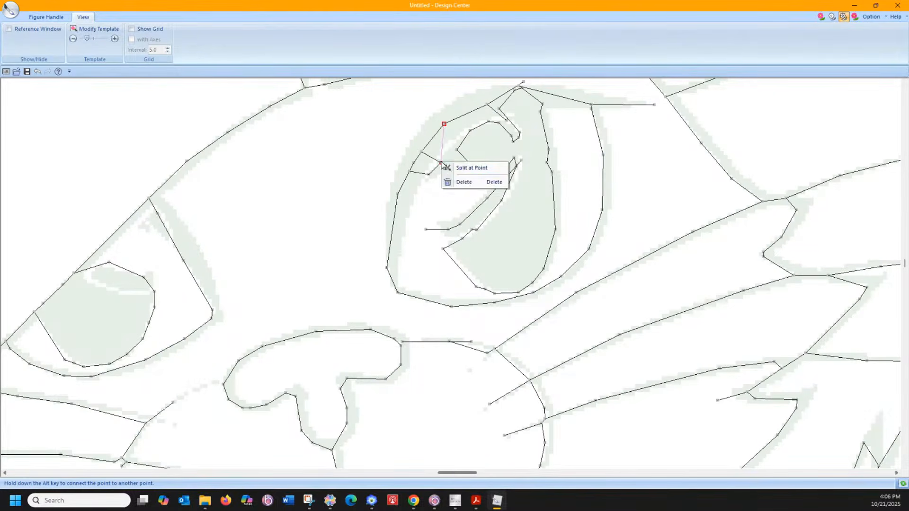
pyautogui.click(447, 168)
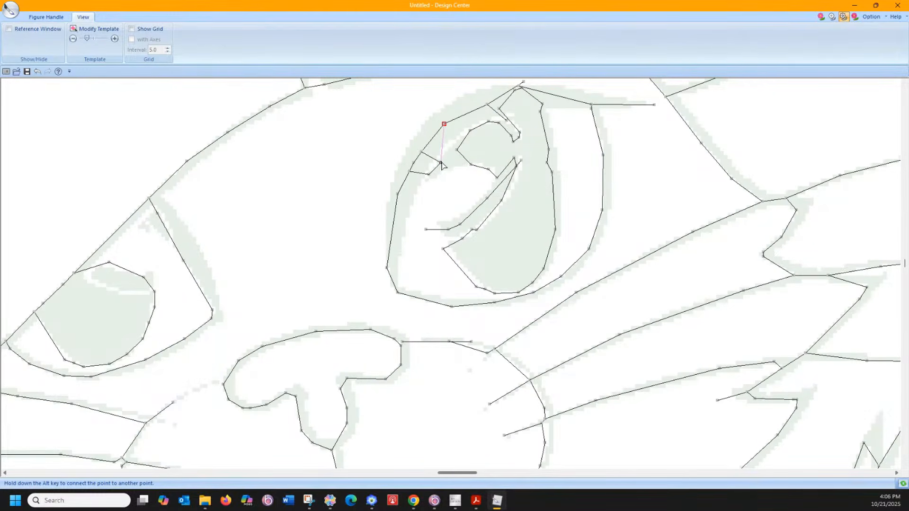
pyautogui.moveTo(441, 163); pyautogui.dragTo(449, 164)
pyautogui.press('Delete')
pyautogui.click(440, 164)
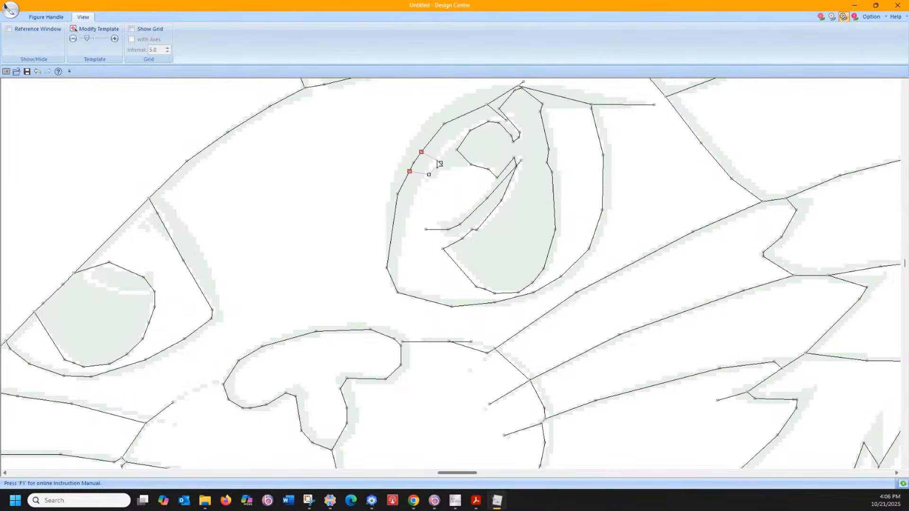
pyautogui.rightClick(421, 152)
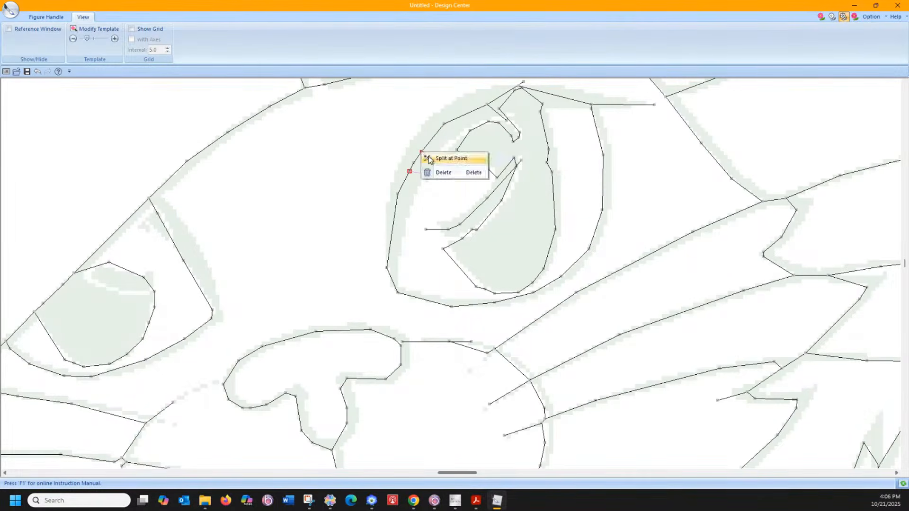
pyautogui.click(428, 156)
pyautogui.moveTo(421, 152); pyautogui.dragTo(440, 159)
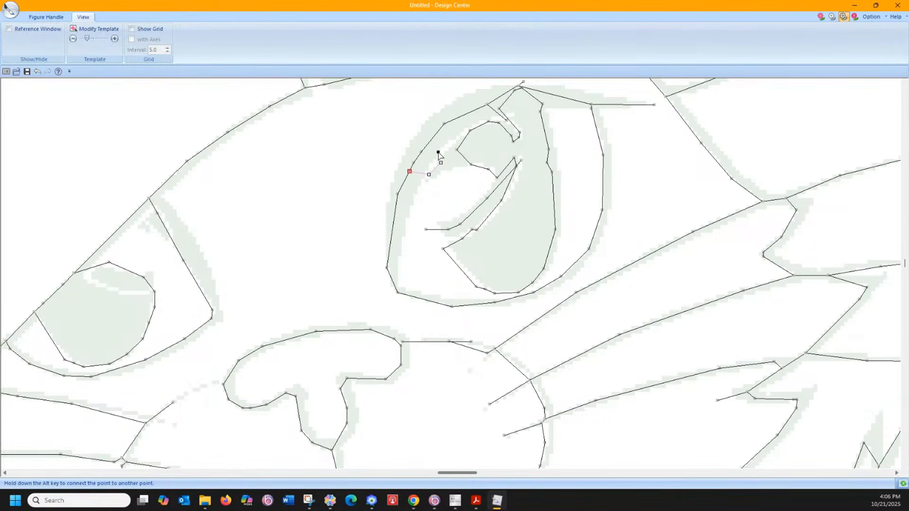
pyautogui.moveTo(427, 154); pyautogui.dragTo(451, 184)
pyautogui.press('Delete')
# Reposition the eye's top segment and reshape the outer eye outline toward the template.
pyautogui.click(494, 113)
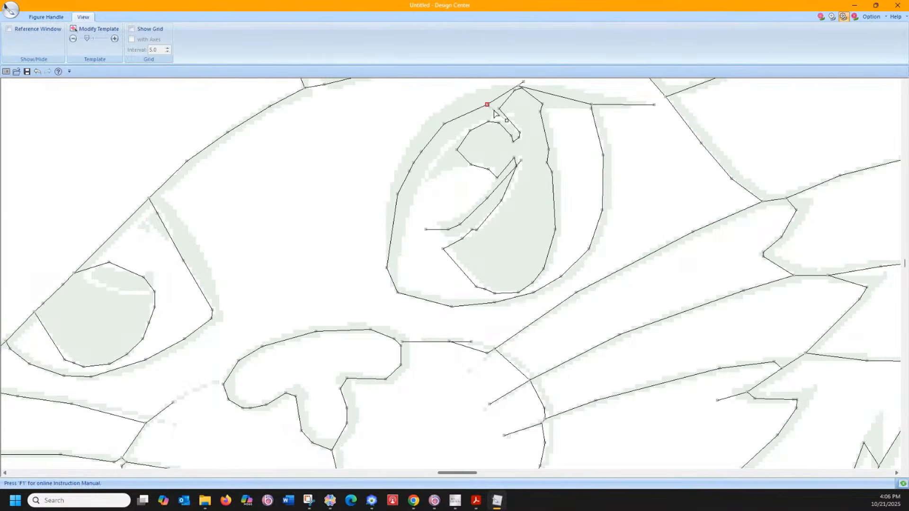
pyautogui.moveTo(506, 121); pyautogui.dragTo(523, 84)
pyautogui.click(523, 84)
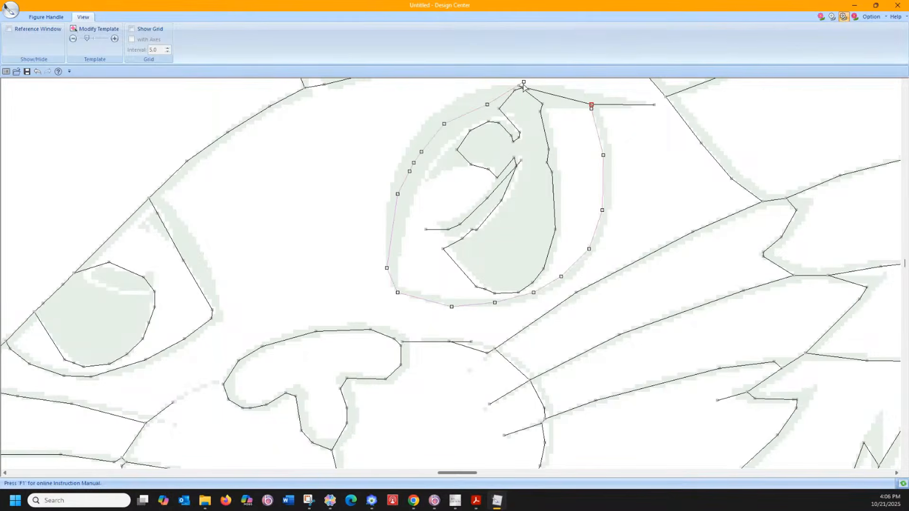
pyautogui.scroll(1, 524, 100)
pyautogui.moveTo(487, 154); pyautogui.dragTo(462, 145)
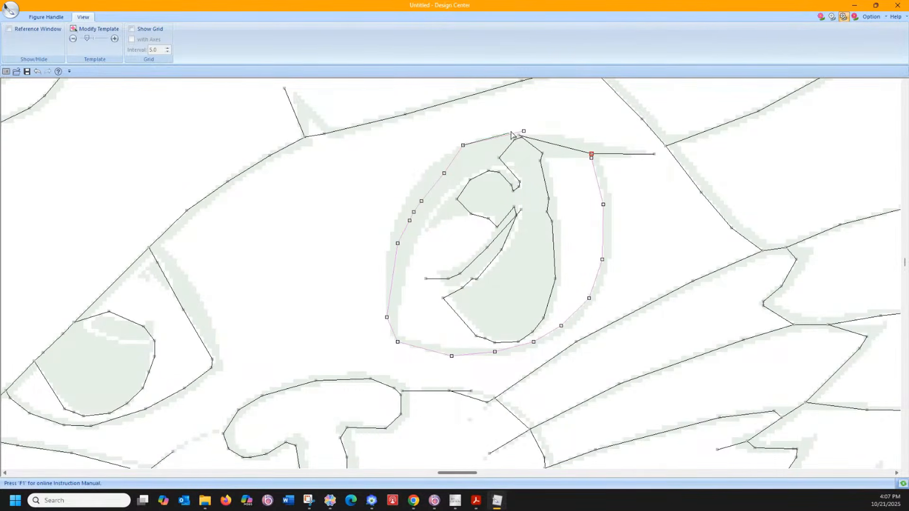
pyautogui.click(510, 133)
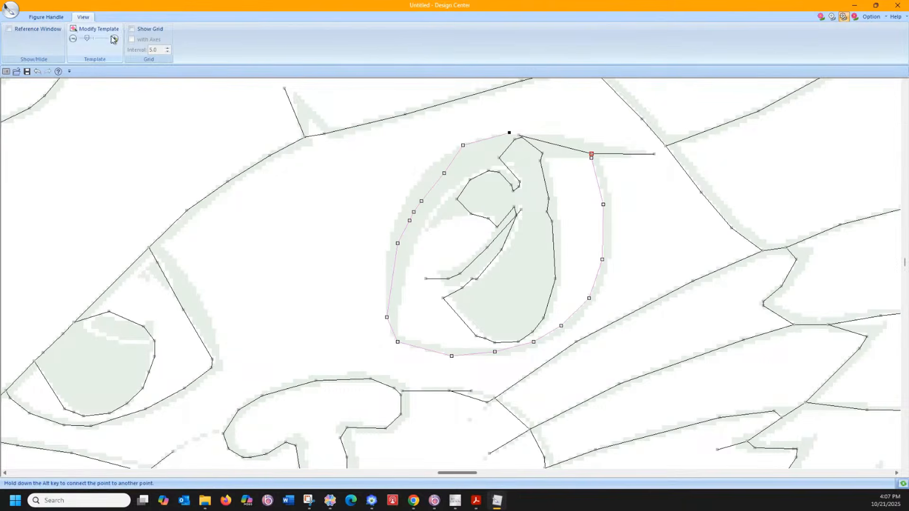
pyautogui.click(46, 17)
pyautogui.click(14, 37)
# Delete the old eye outline, the drop-shaped inner outline and the curved stroke.
pyautogui.click(497, 139)
pyautogui.press('Delete')
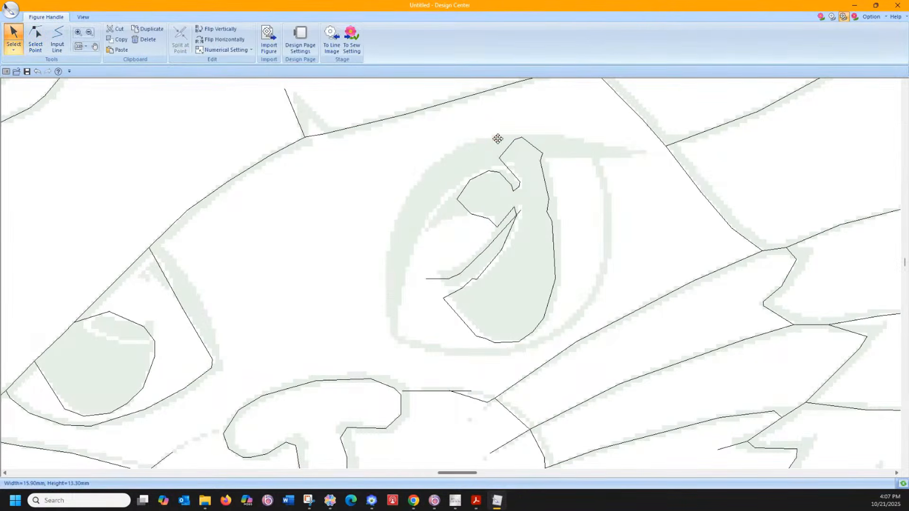
pyautogui.click(507, 152)
pyautogui.press('Delete')
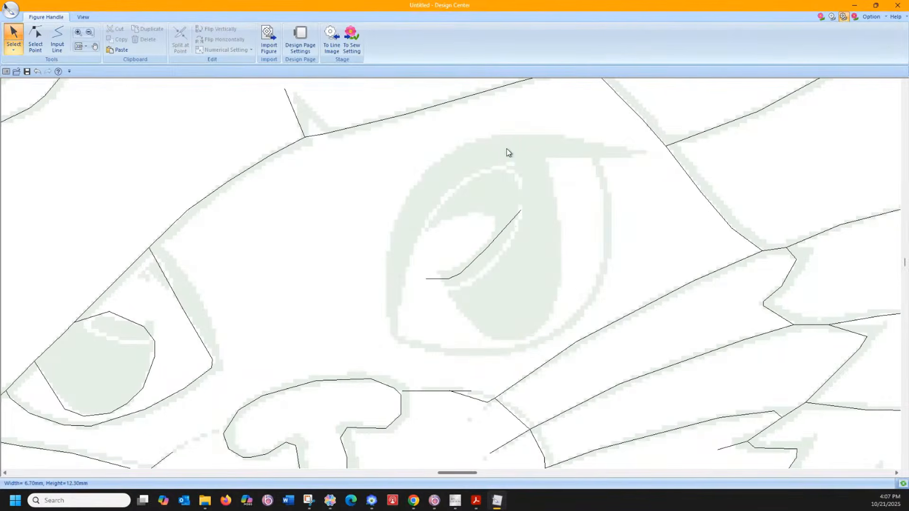
pyautogui.click(509, 224)
pyautogui.press('Delete')
# Start a new eye outline at the top-right tip, tracing the top edge and down the left side.
pyautogui.click(57, 37)
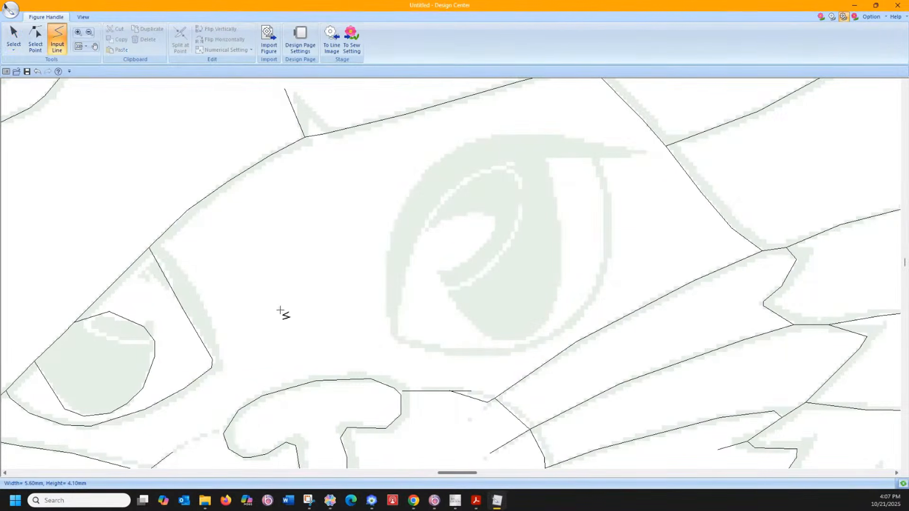
pyautogui.click(646, 150)
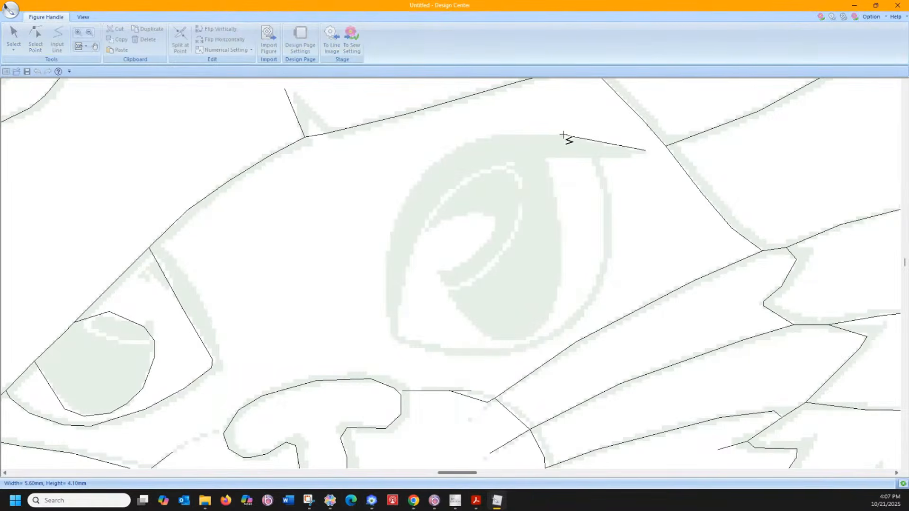
pyautogui.click(554, 135)
pyautogui.click(497, 136)
pyautogui.click(462, 144)
pyautogui.click(433, 164)
pyautogui.click(409, 190)
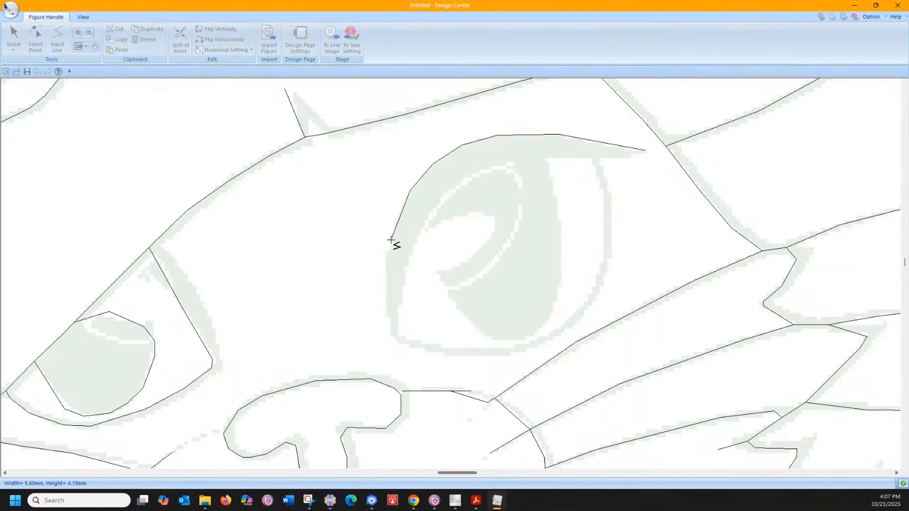
pyautogui.click(390, 234)
pyautogui.click(385, 288)
pyautogui.click(392, 337)
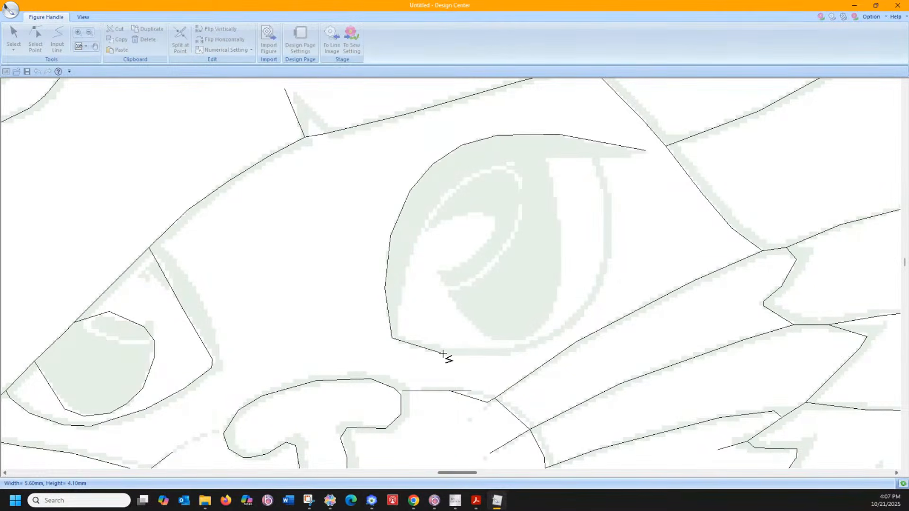
# Trace the outline along the bottom and up the right side, closing at the top-right tip.
pyautogui.click(443, 353)
pyautogui.click(508, 356)
pyautogui.click(548, 340)
pyautogui.click(590, 307)
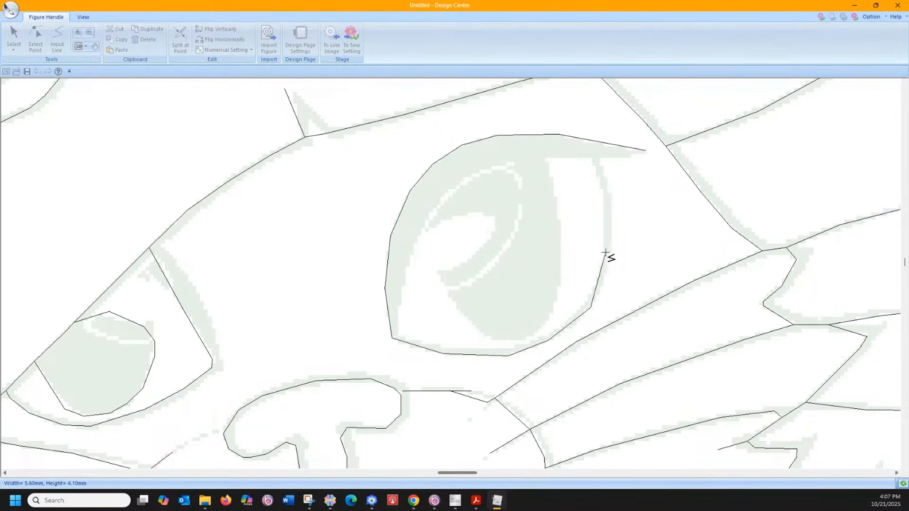
pyautogui.click(610, 257)
pyautogui.click(609, 185)
pyautogui.click(599, 158)
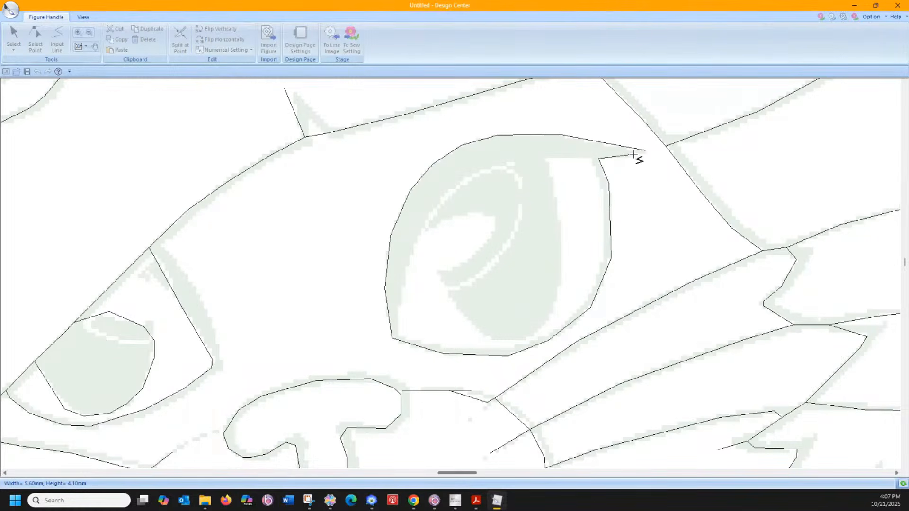
pyautogui.doubleClick(633, 154)
pyautogui.click(36, 38)
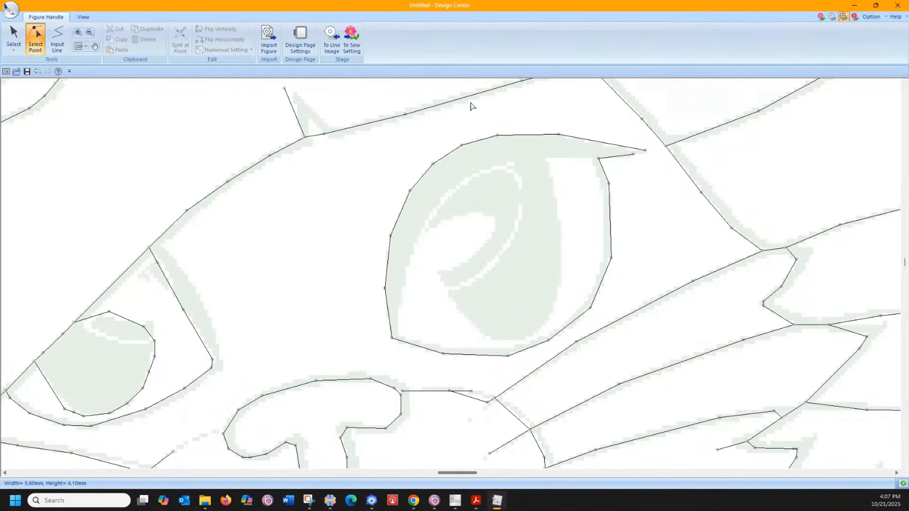
# Close the new eye outline into a loop by joining its end points.
pyautogui.click(632, 155)
pyautogui.click(634, 155)
pyautogui.press('alt')
pyautogui.moveTo(633, 155)
pyautogui.mouseDown()
pyautogui.moveTo(644, 164)
pyautogui.moveTo(645, 151)
pyautogui.mouseUp()
pyautogui.press('alt')
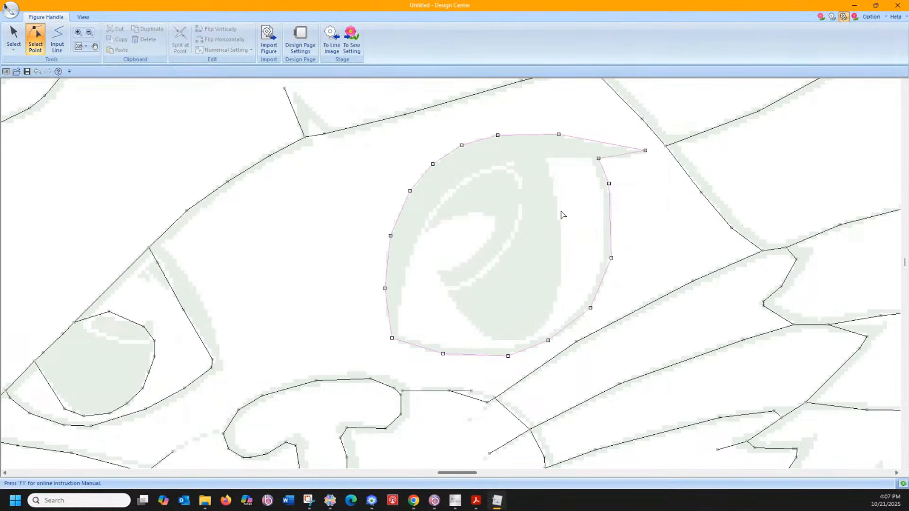
# Draw a curved lid line from the eye's top corner down its left side.
pyautogui.click(57, 40)
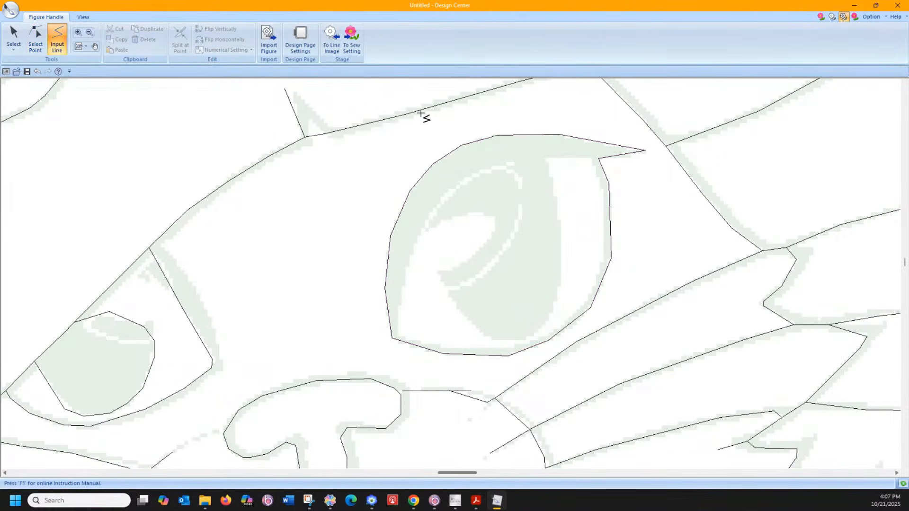
pyautogui.click(592, 158)
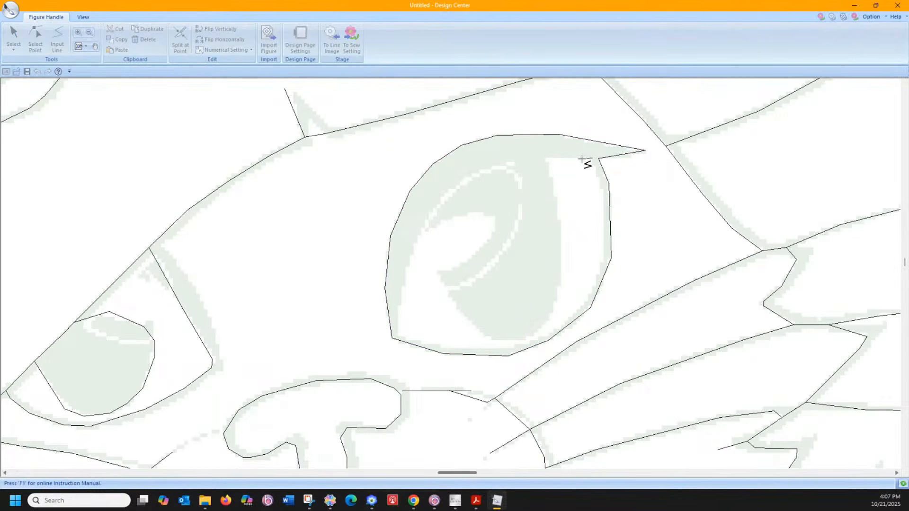
pyautogui.click(562, 156)
pyautogui.click(522, 158)
pyautogui.click(430, 206)
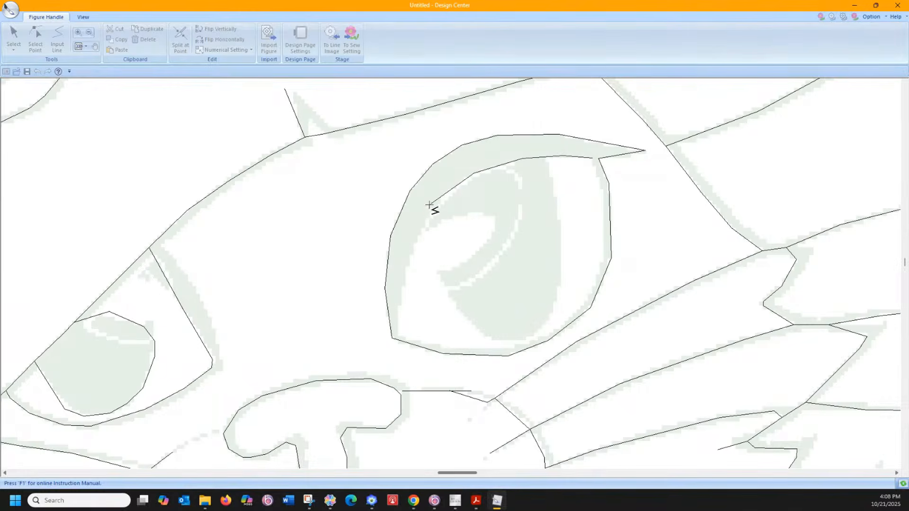
pyautogui.click(400, 297)
pyautogui.doubleClick(398, 329)
# Join the lid line's bottom and top ends onto the eye outline.
pyautogui.click(35, 40)
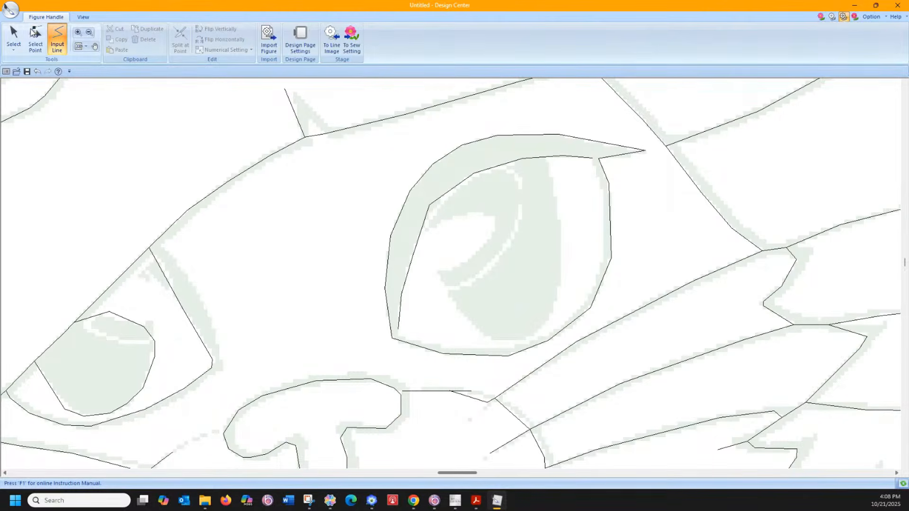
pyautogui.click(405, 293)
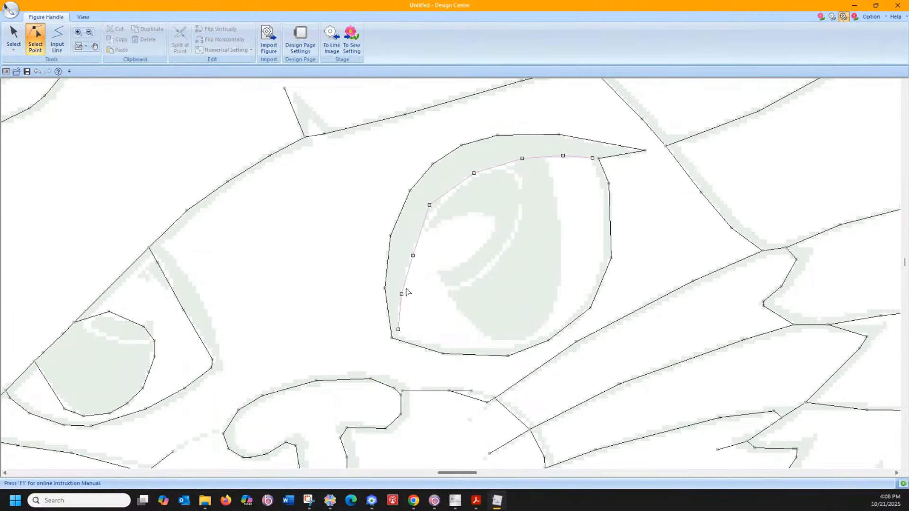
pyautogui.click(399, 334)
pyautogui.press('alt')
pyautogui.moveTo(399, 334)
pyautogui.mouseDown()
pyautogui.moveTo(399, 344)
pyautogui.moveTo(394, 338)
pyautogui.mouseUp()
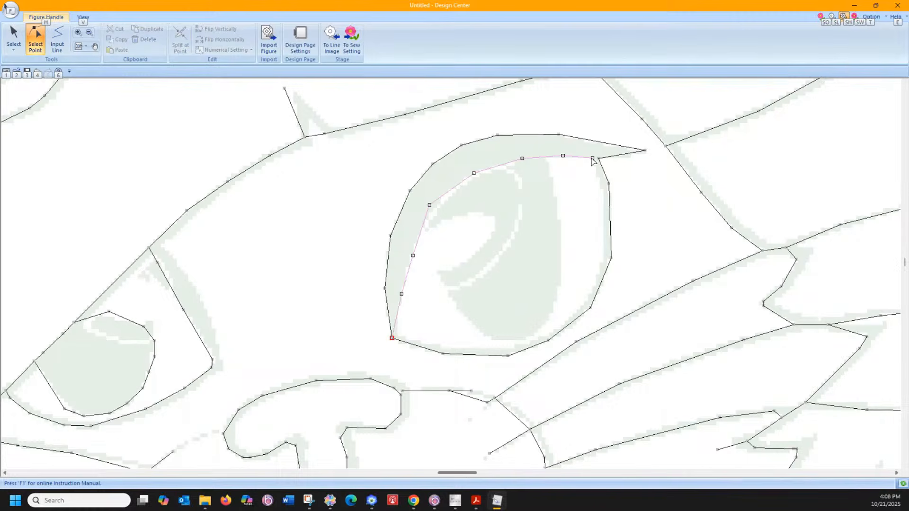
pyautogui.click(593, 158)
pyautogui.moveTo(602, 160); pyautogui.dragTo(598, 158)
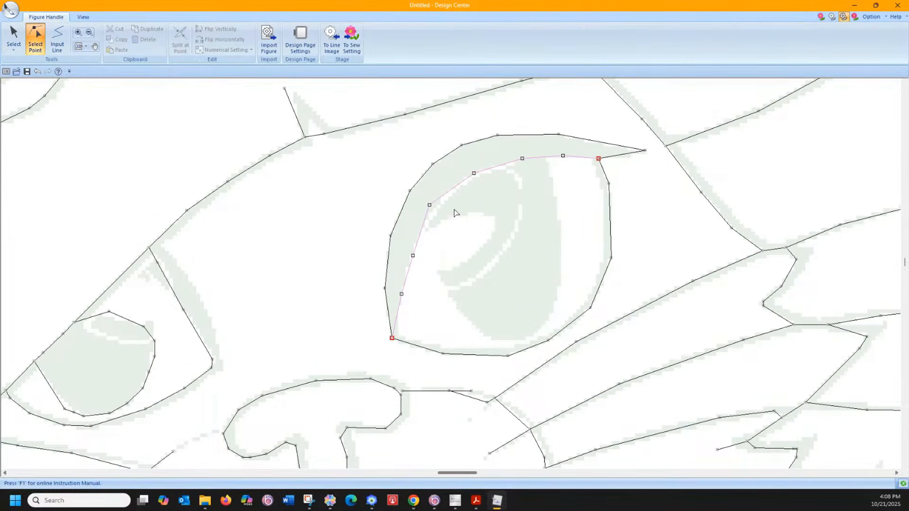
pyautogui.click(57, 34)
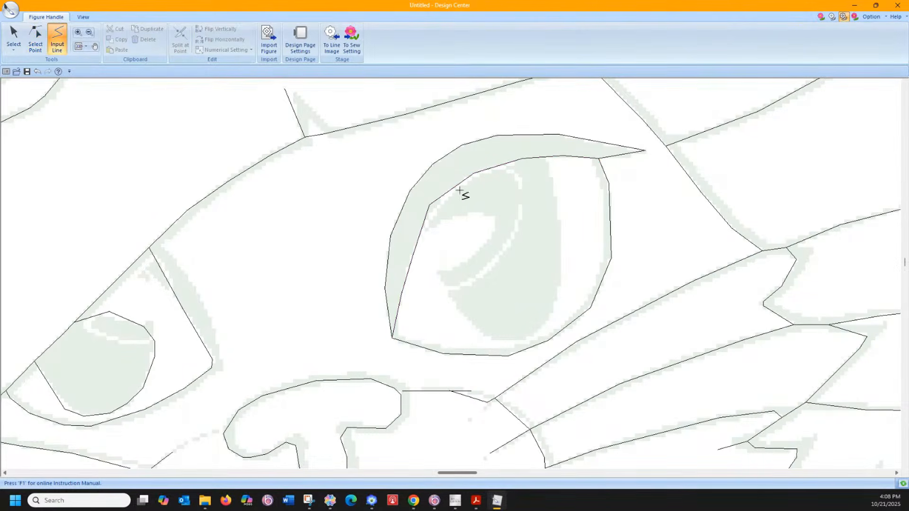
# Trace the hooked pupil outline from the lid line around to the upper lid.
pyautogui.click(420, 232)
pyautogui.click(446, 219)
pyautogui.click(479, 213)
pyautogui.click(493, 218)
pyautogui.click(493, 229)
pyautogui.click(483, 244)
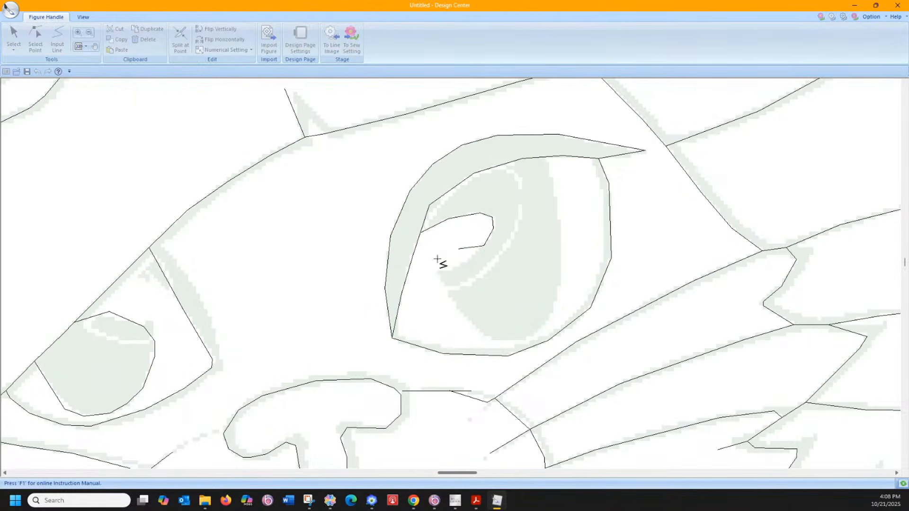
pyautogui.click(462, 264)
pyautogui.click(437, 270)
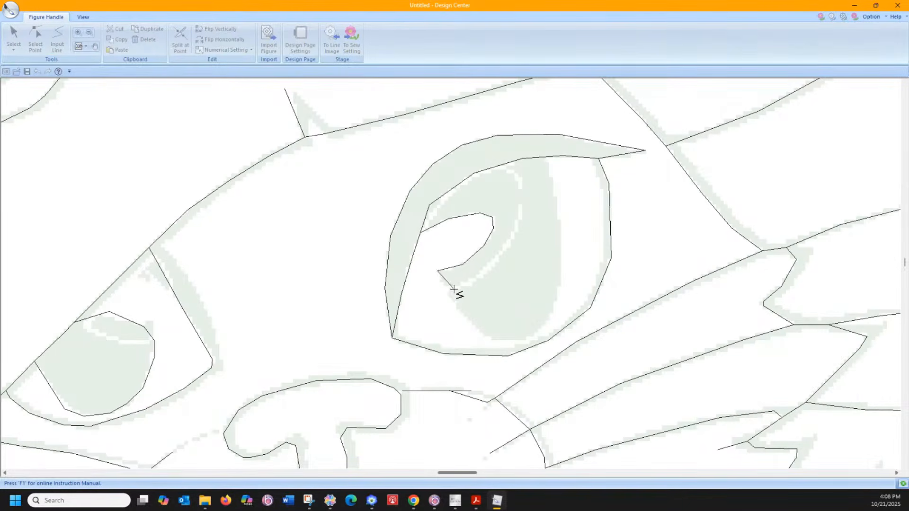
pyautogui.click(468, 322)
pyautogui.click(489, 335)
pyautogui.click(514, 341)
pyautogui.click(539, 332)
pyautogui.click(551, 308)
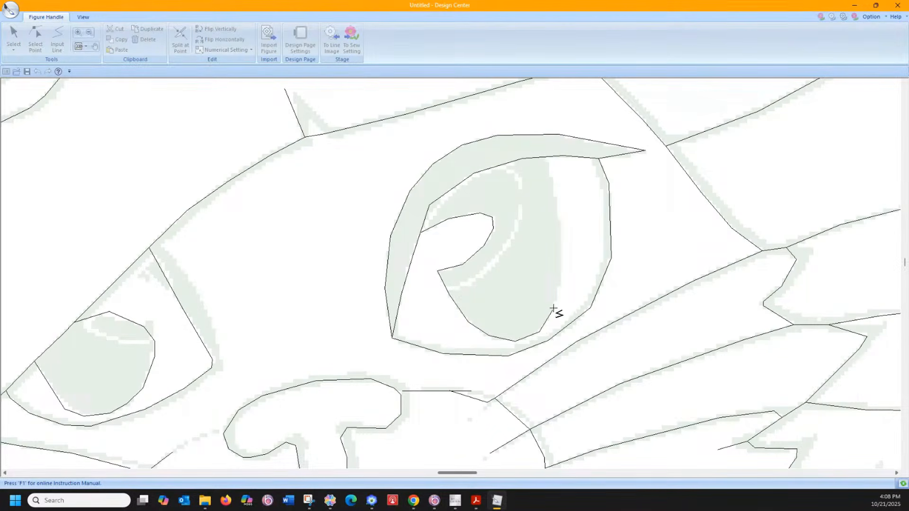
pyautogui.click(560, 281)
pyautogui.click(561, 239)
pyautogui.doubleClick(547, 163)
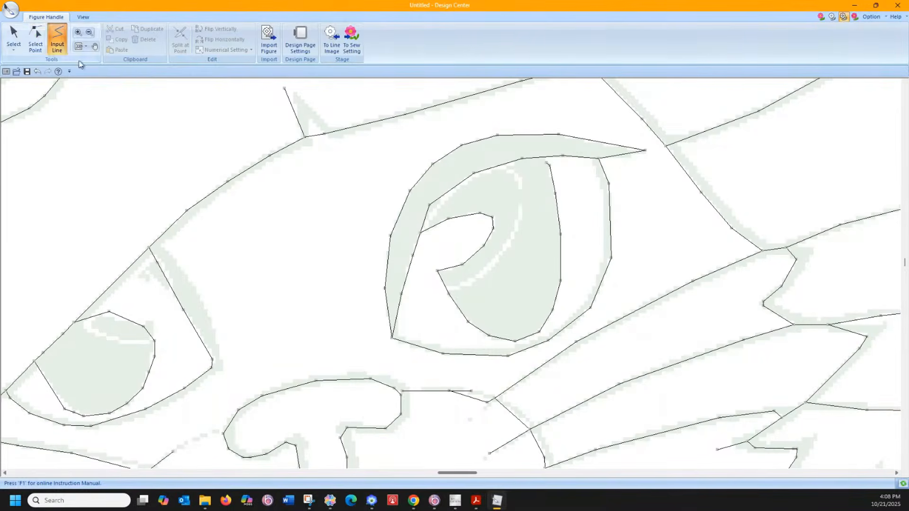
# Add a point on the lid line and join the pupil's starting end onto it.
pyautogui.click(36, 38)
pyautogui.click(417, 236)
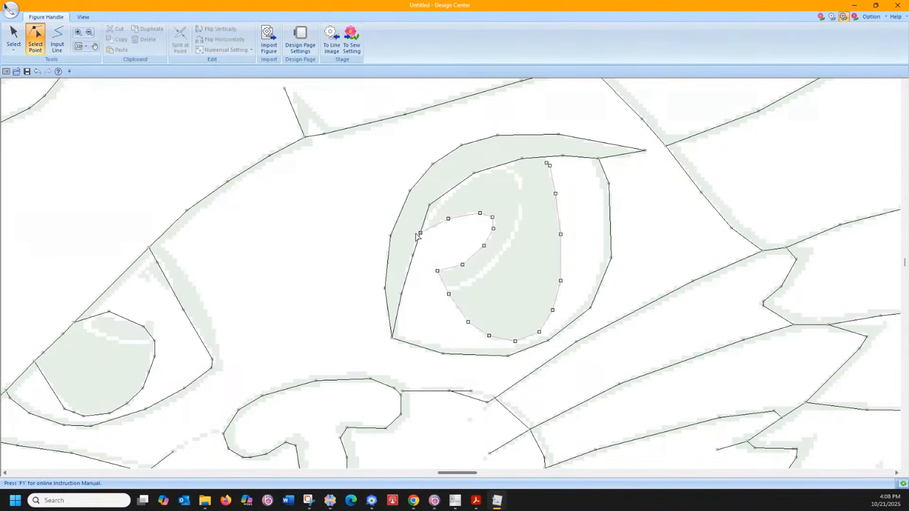
pyautogui.moveTo(420, 234); pyautogui.dragTo(449, 239)
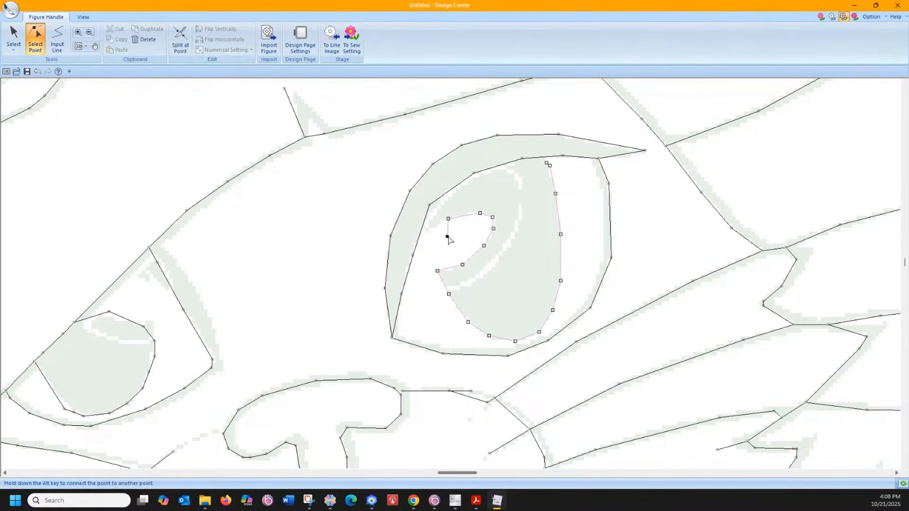
pyautogui.click(418, 240)
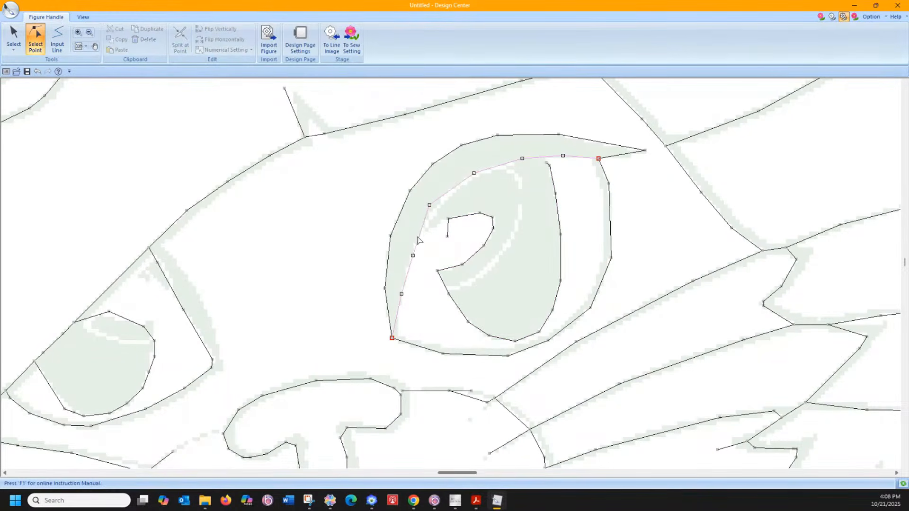
pyautogui.click(419, 232)
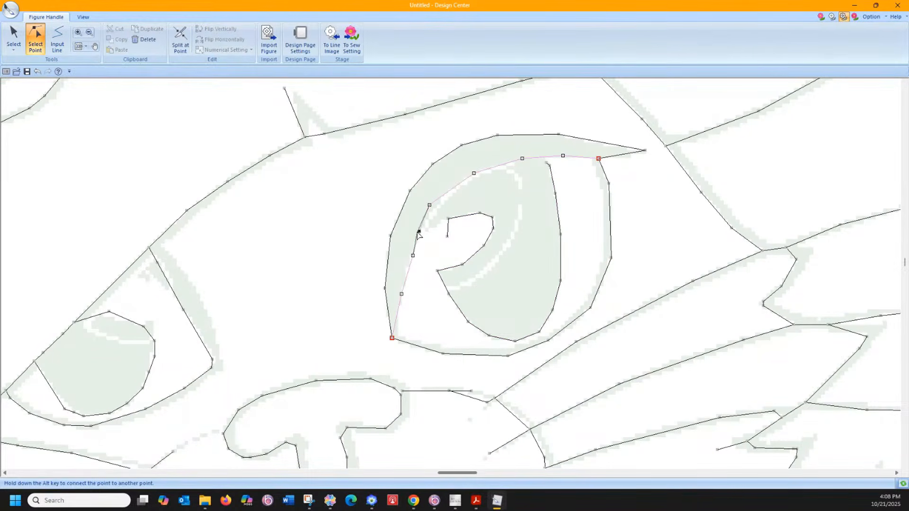
pyautogui.moveTo(419, 232)
pyautogui.mouseDown()
pyautogui.moveTo(432, 233)
pyautogui.moveTo(418, 232)
pyautogui.mouseUp()
pyautogui.click(448, 238)
pyautogui.press('alt')
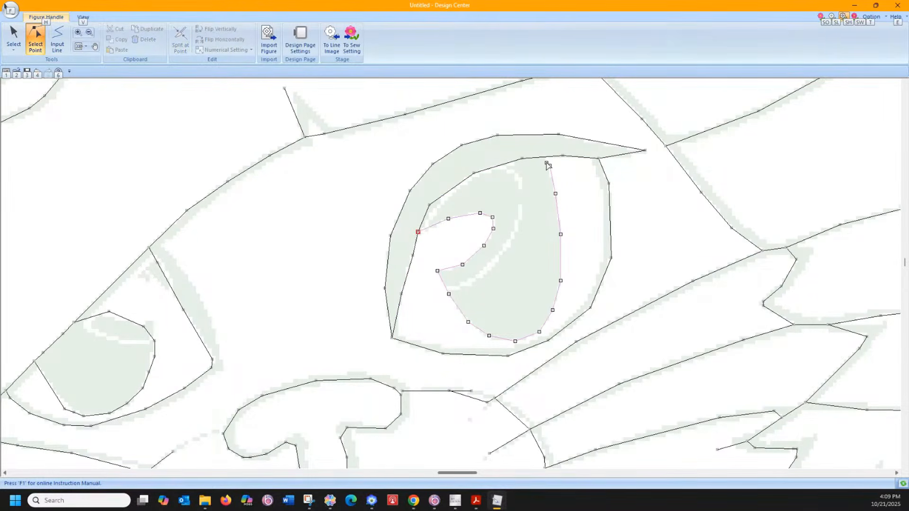
# Join the pupil outline's top end to the upper lid line.
pyautogui.click(546, 157)
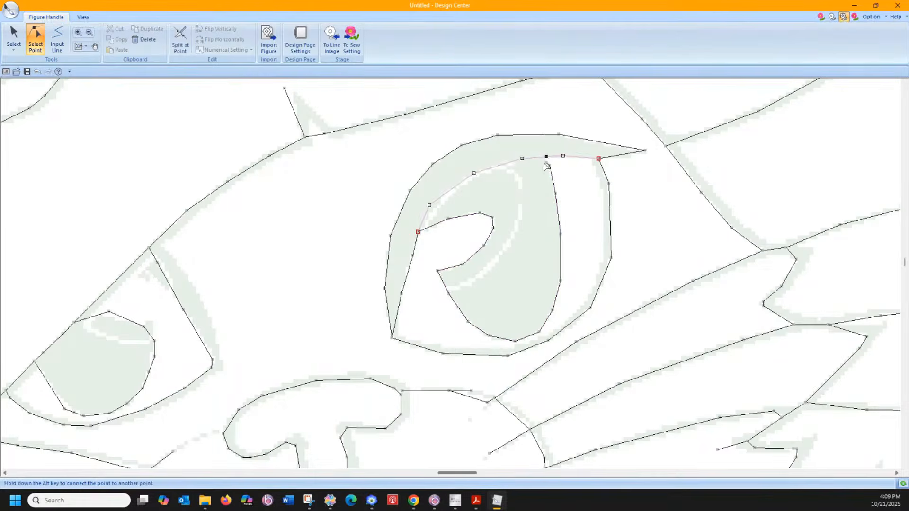
pyautogui.click(547, 163)
pyautogui.click(548, 164)
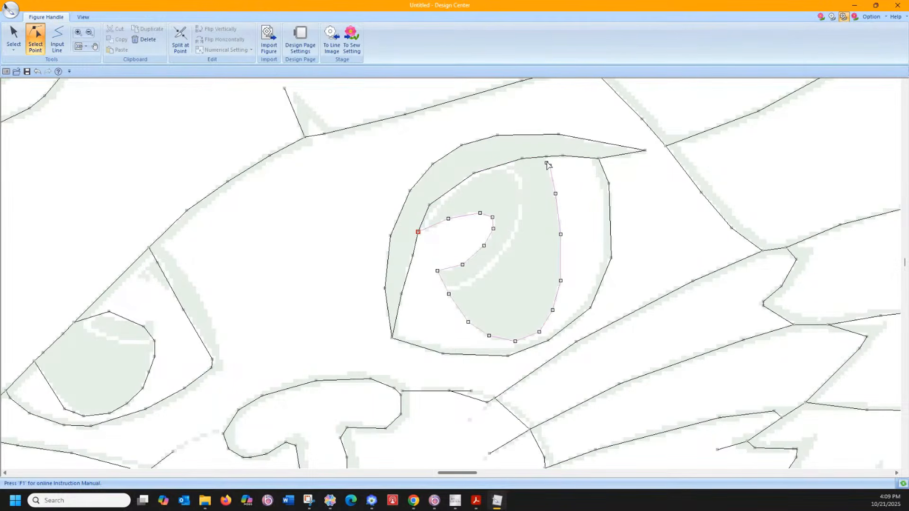
pyautogui.press('alt')
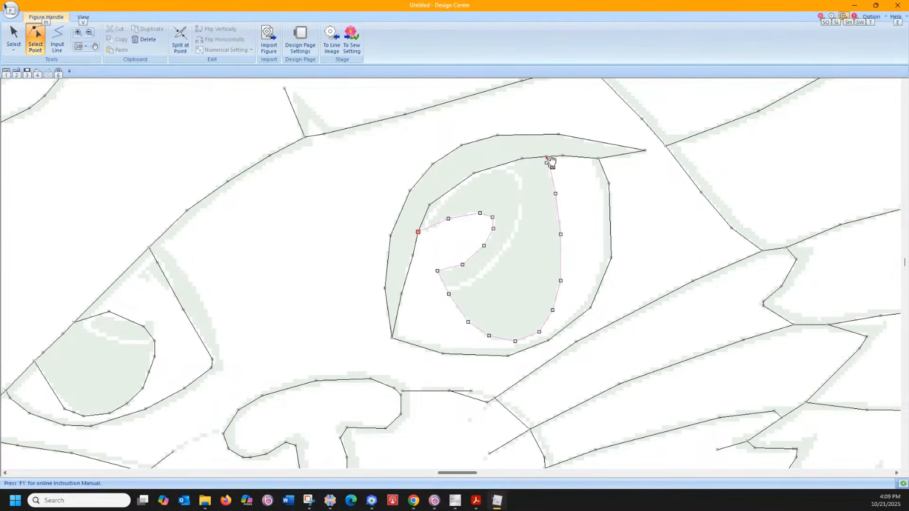
pyautogui.click(547, 157)
pyautogui.click(549, 165)
pyautogui.click(637, 232)
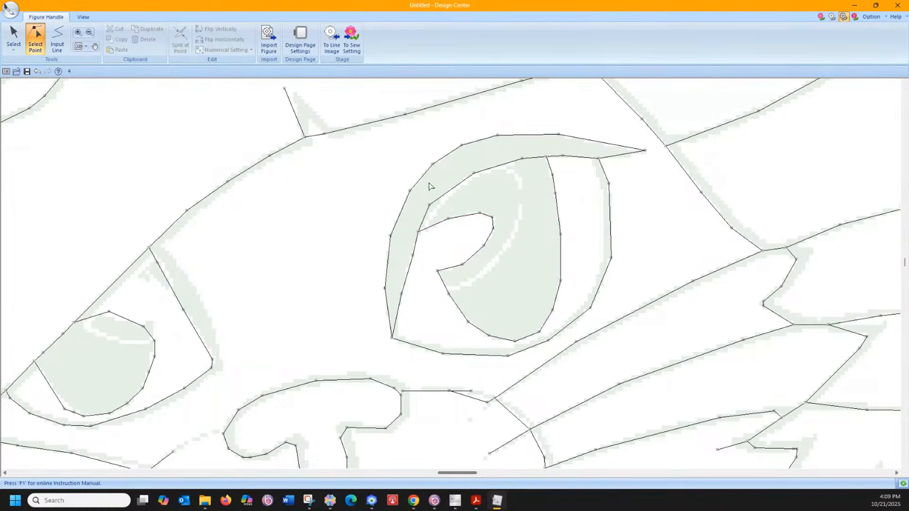
pyautogui.scroll(2, 425, 186)
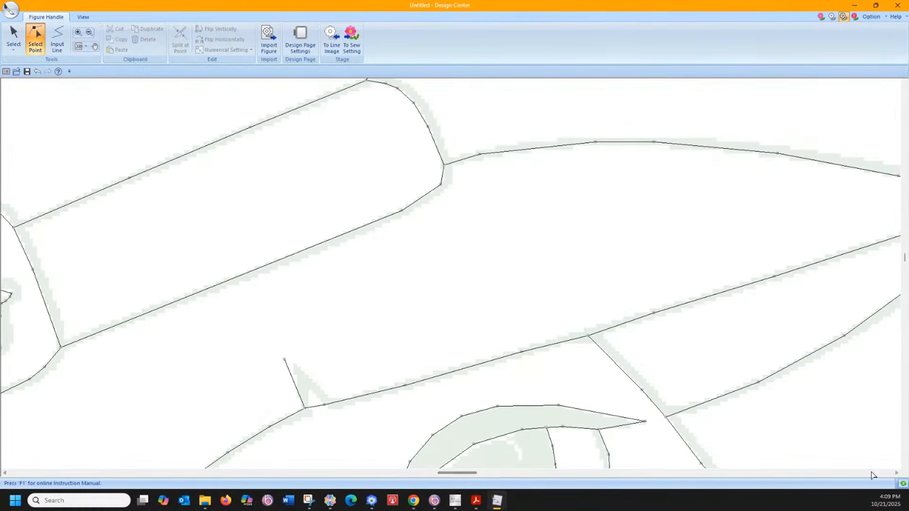
# Delete the stray point at the eye's right tip and join the lower curve's end onto the tip.
pyautogui.click(896, 473)
pyautogui.click(896, 473)
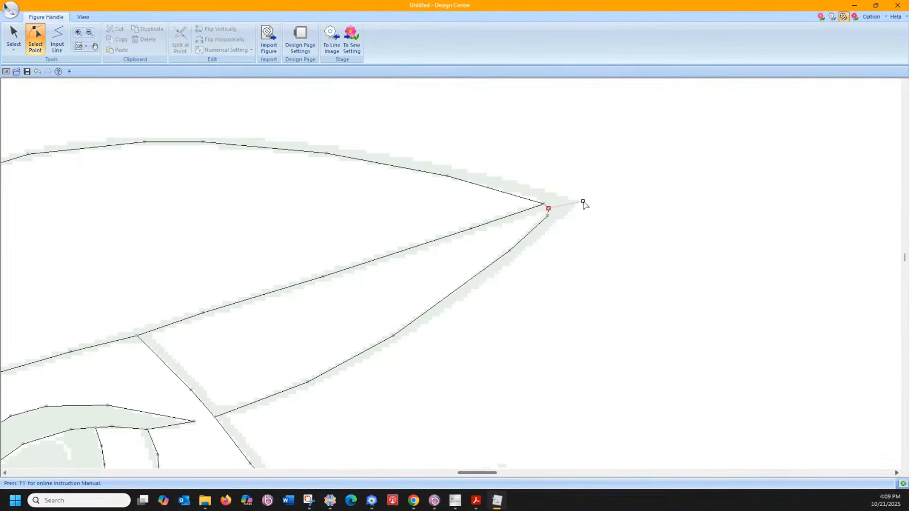
pyautogui.rightClick(583, 201)
pyautogui.click(598, 224)
pyautogui.click(544, 205)
pyautogui.moveTo(543, 204); pyautogui.dragTo(562, 199)
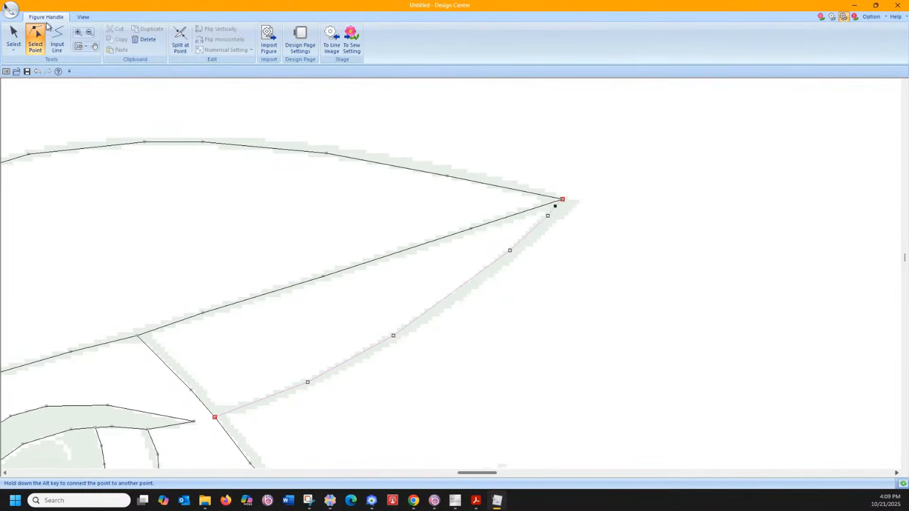
pyautogui.click(14, 38)
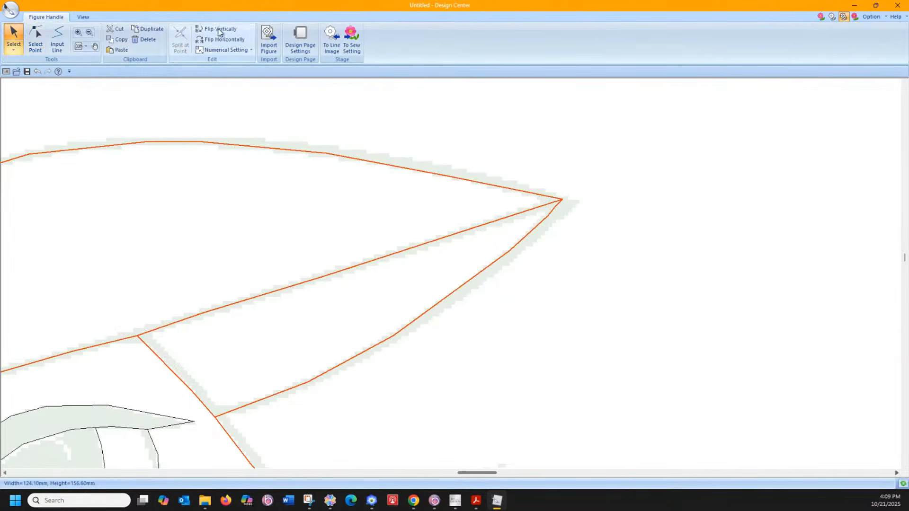
# Move the design to sewing setup and zoom in on the cat's eye.
pyautogui.click(353, 42)
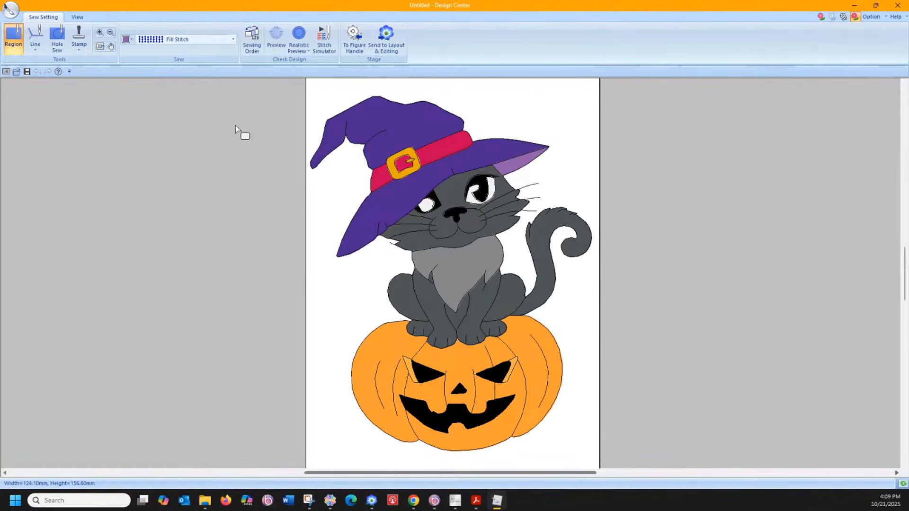
pyautogui.click(99, 32)
pyautogui.click(508, 203)
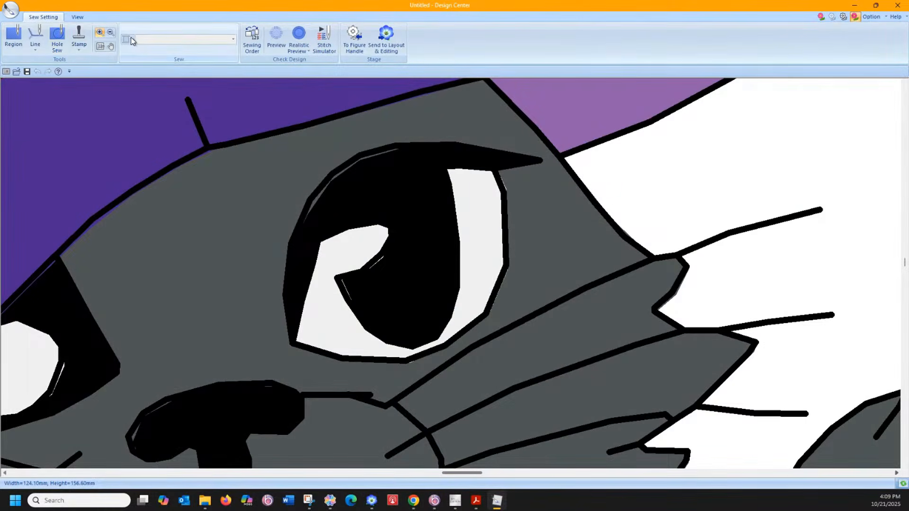
# Fill the eye's lid strip with dark grey Fill Stitch.
pyautogui.click(11, 39)
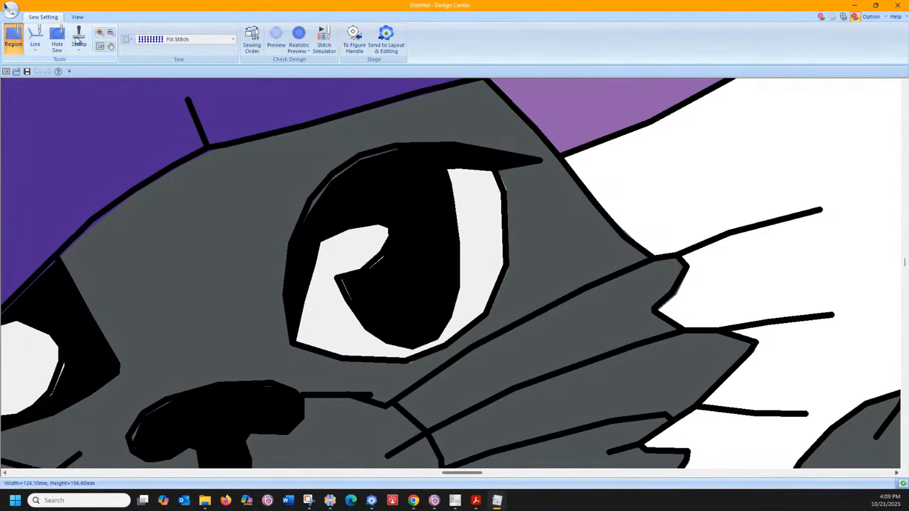
pyautogui.click(166, 41)
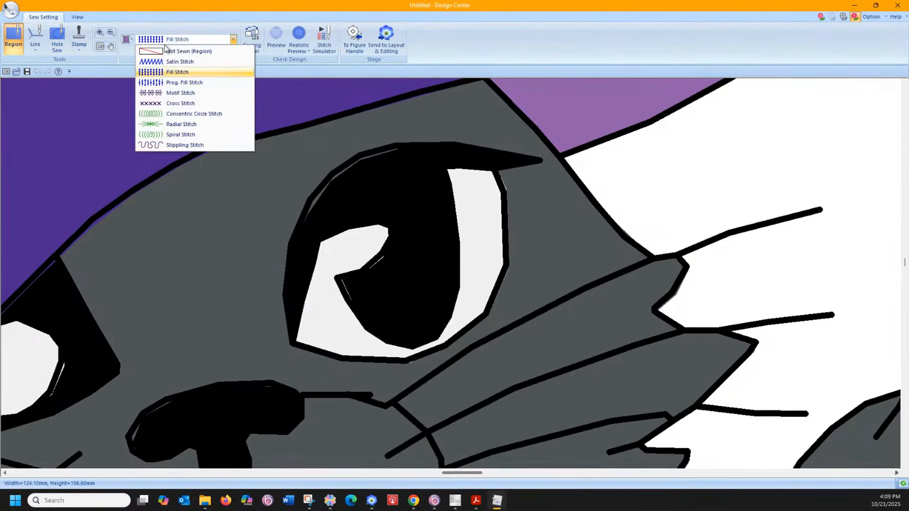
pyautogui.click(176, 73)
pyautogui.click(132, 40)
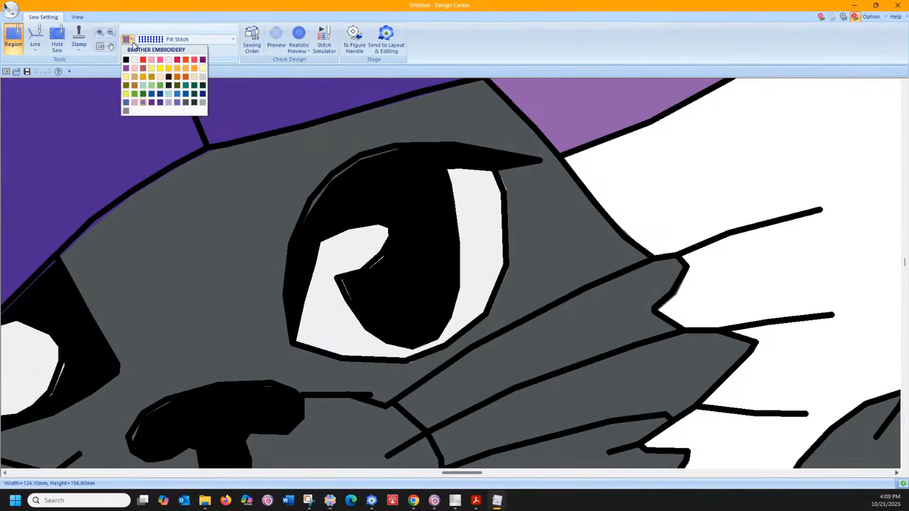
pyautogui.click(194, 102)
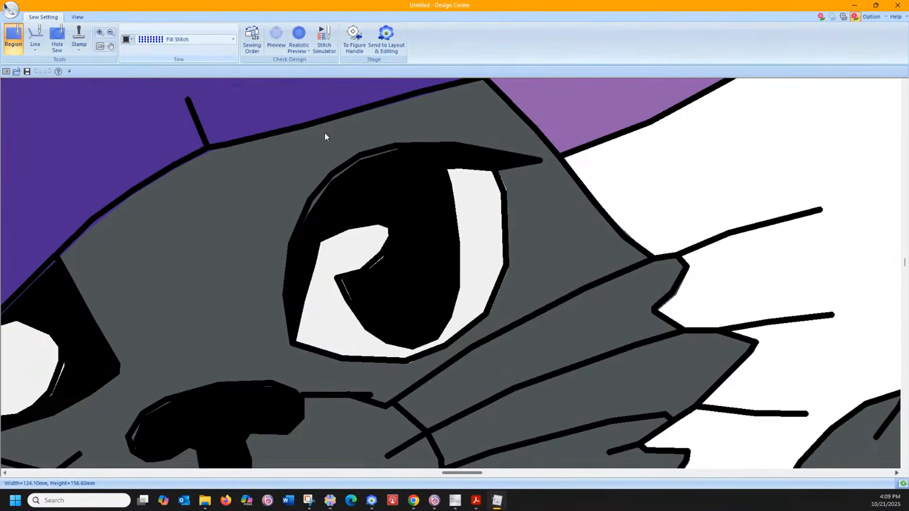
pyautogui.click(326, 190)
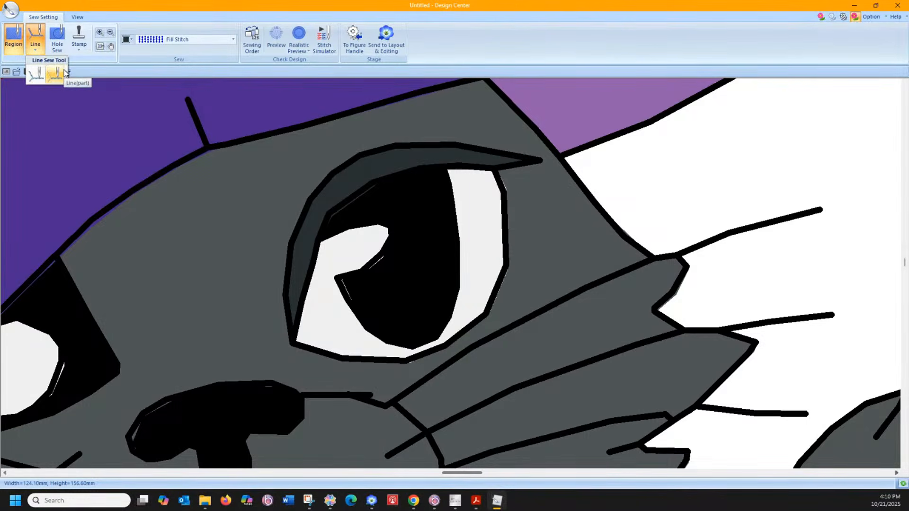
# Change the design's outline lines from running stitch to Triple Stitch.
pyautogui.click(33, 78)
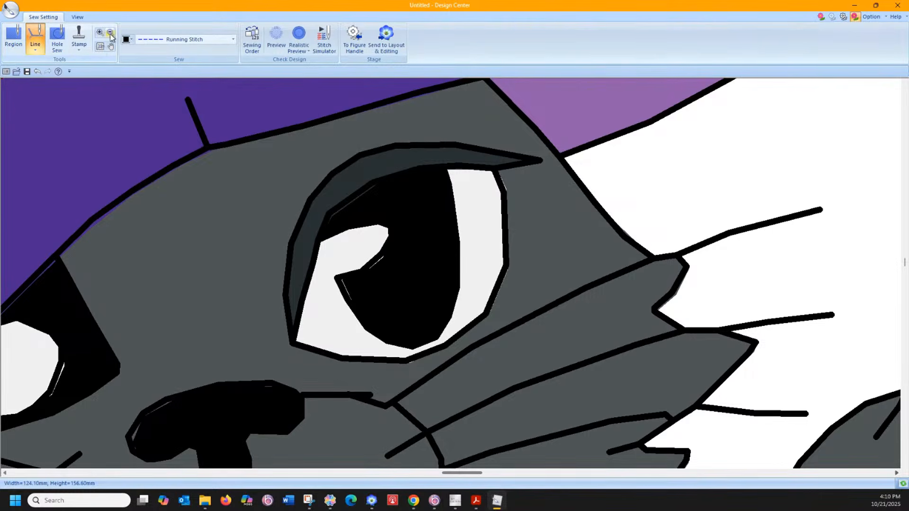
pyautogui.click(100, 47)
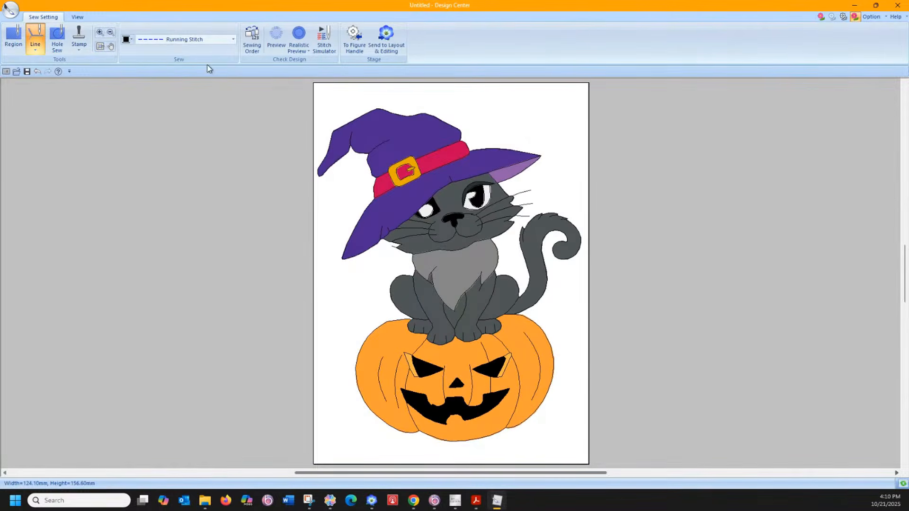
pyautogui.click(198, 38)
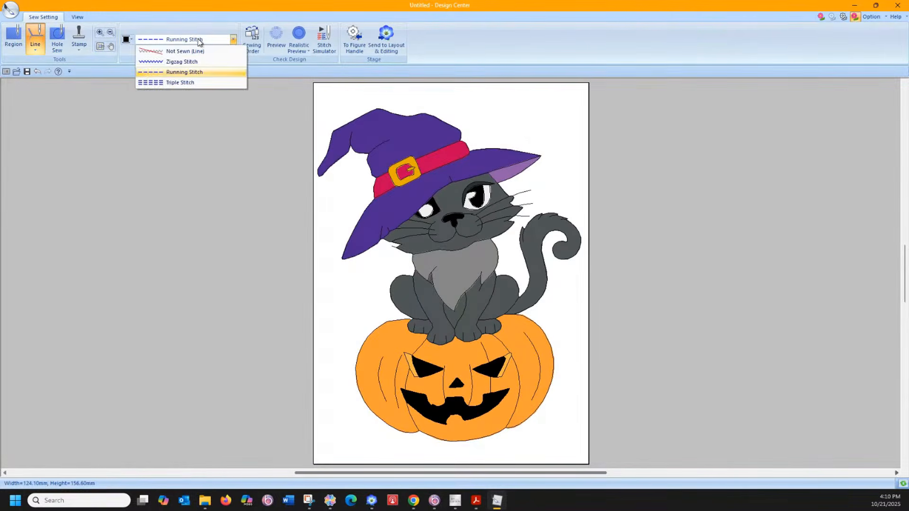
pyautogui.click(186, 84)
pyautogui.click(355, 122)
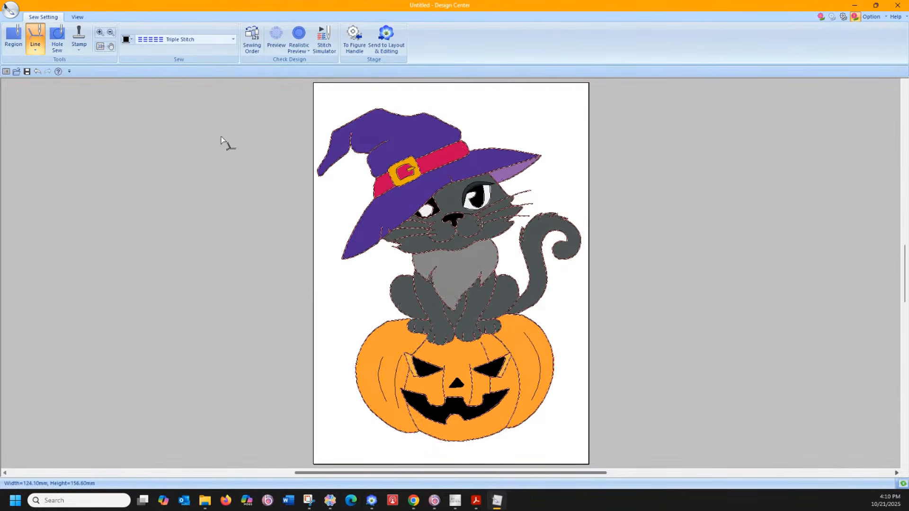
pyautogui.click(20, 43)
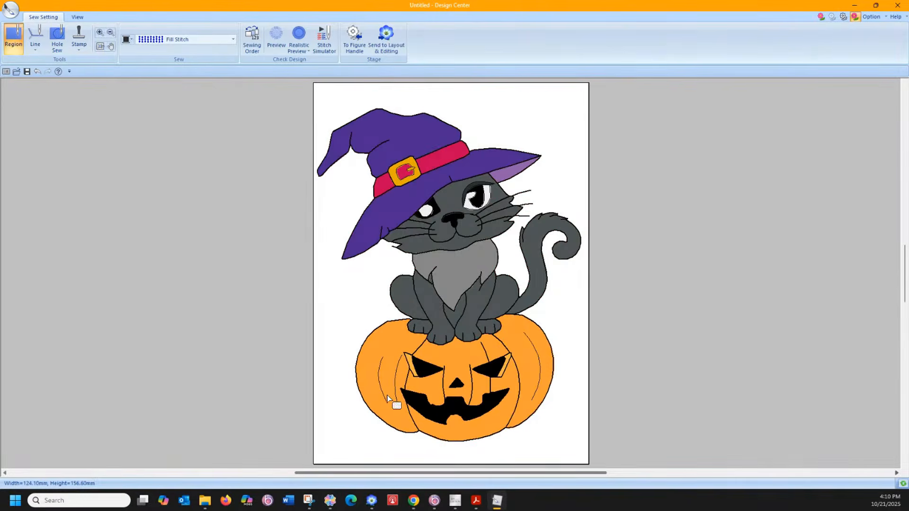
# Fill the pumpkin's left lobe orange and open the Region sew settings panel.
pyautogui.click(386, 345)
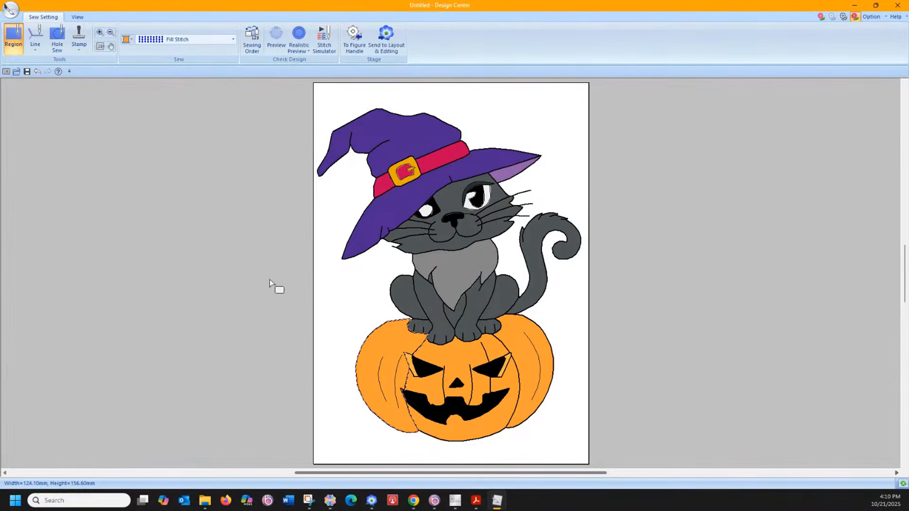
pyautogui.moveTo(908, 95); pyautogui.dragTo(732, 85)
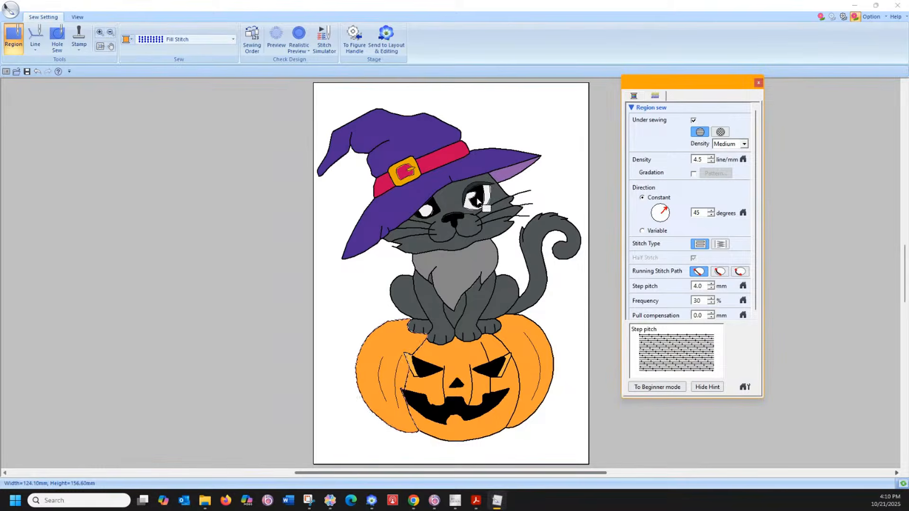
# Fill the cat's eye white using sampled colours, undoing an accidental muzzle fill.
pyautogui.click(479, 201)
pyautogui.click(428, 212)
pyautogui.rightClick(469, 206)
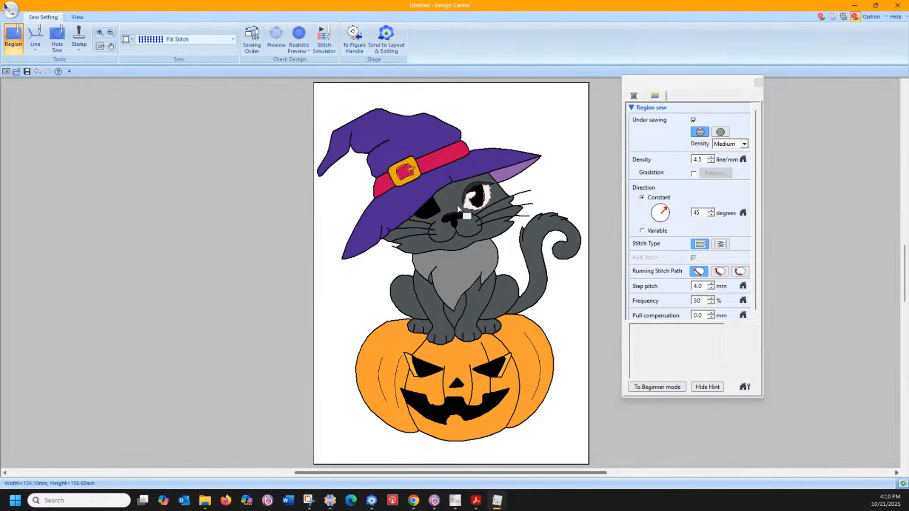
pyautogui.click(434, 207)
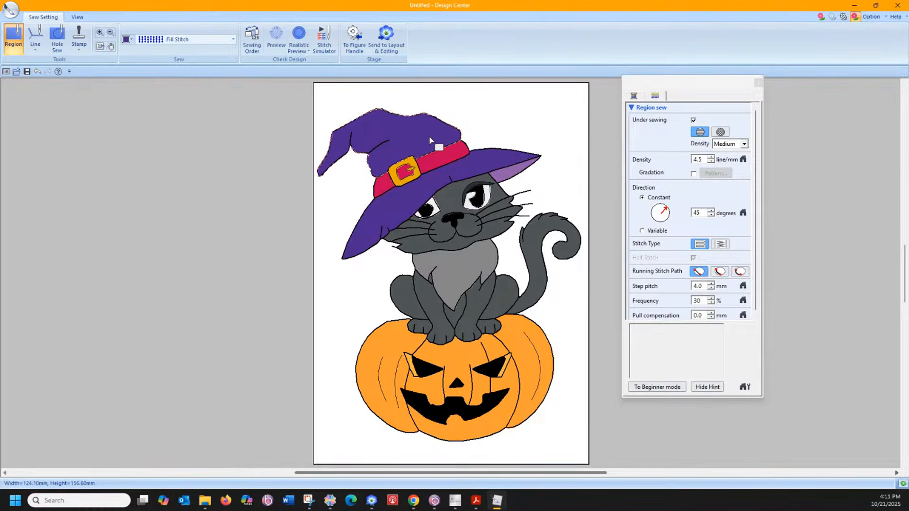
pyautogui.click(424, 229)
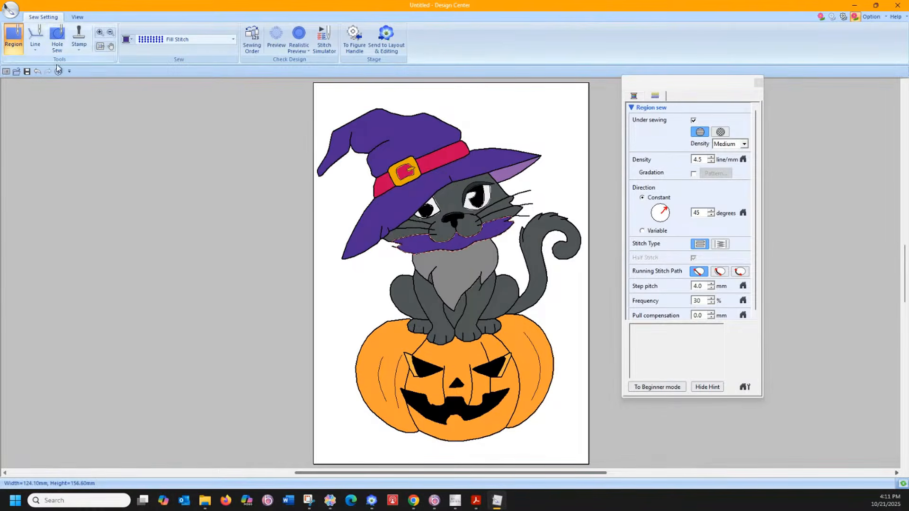
pyautogui.click(38, 71)
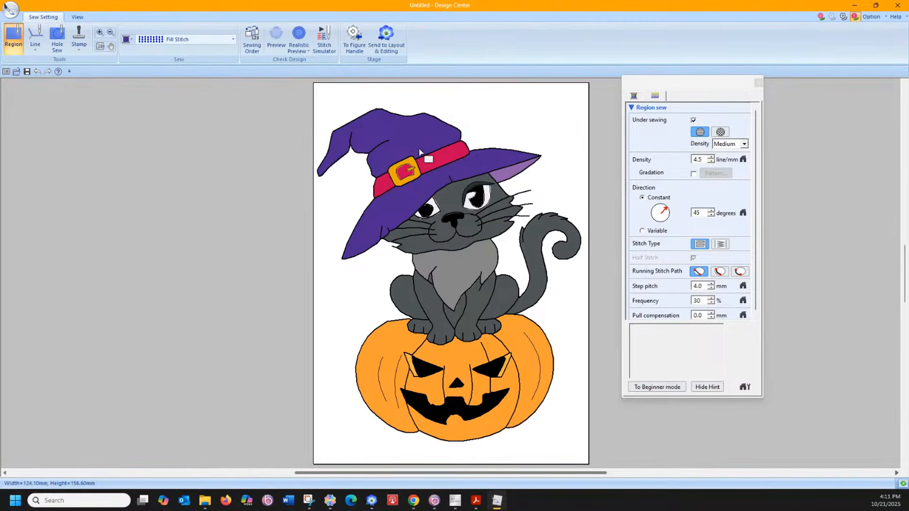
# Fill the witch hat at 123 degrees and refill the pumpkin's left lobe with Variable direction.
pyautogui.click(406, 131)
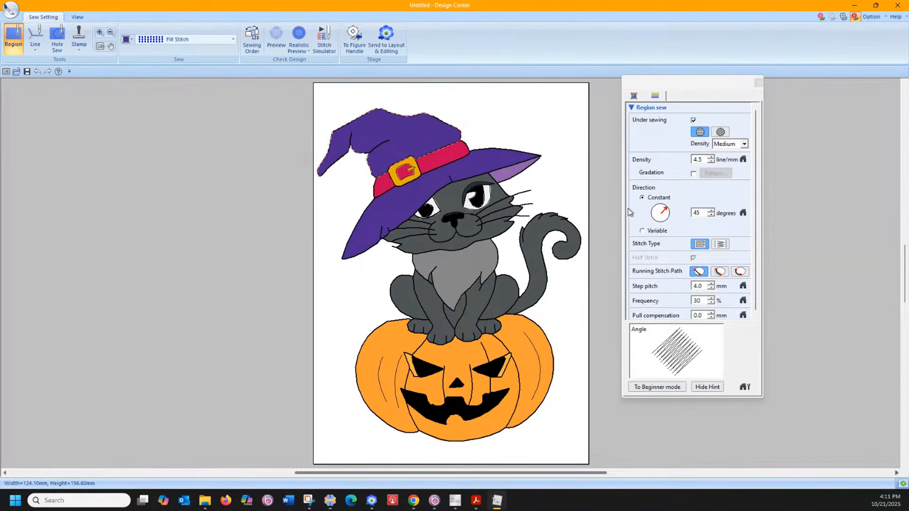
pyautogui.moveTo(666, 207); pyautogui.dragTo(655, 205)
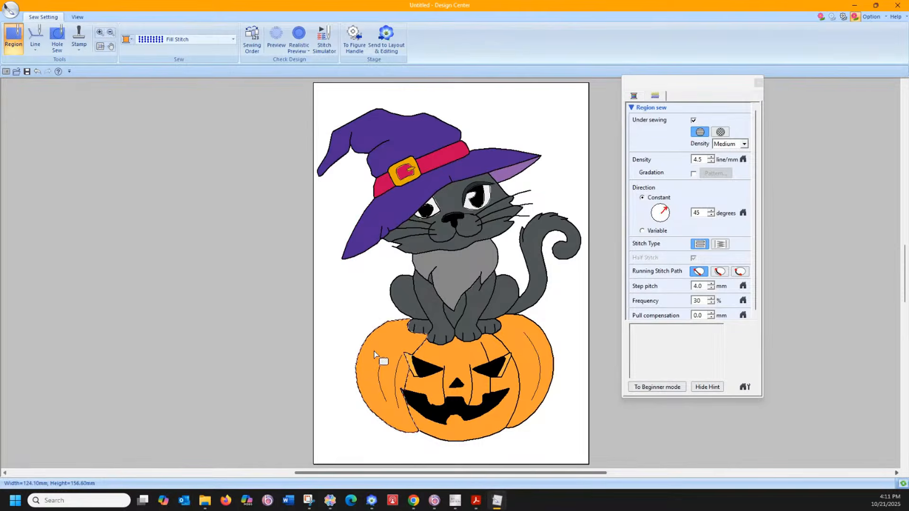
pyautogui.click(644, 232)
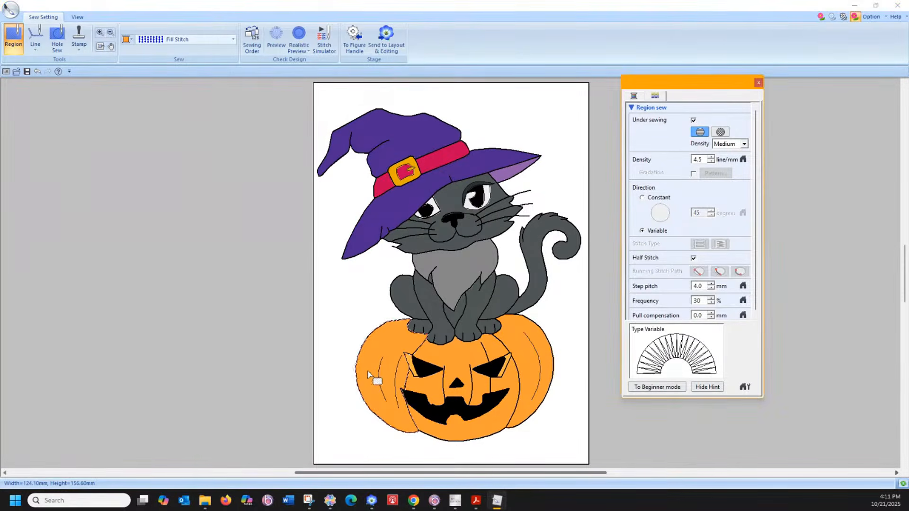
pyautogui.click(379, 350)
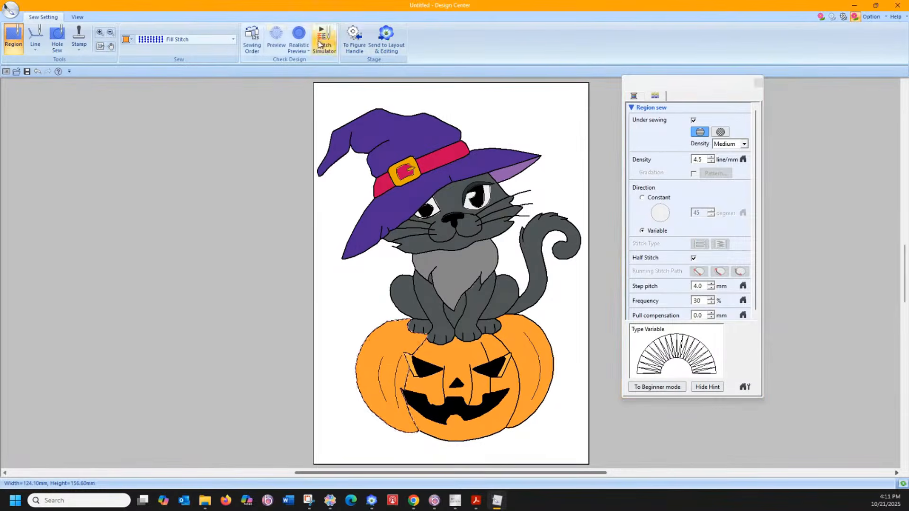
pyautogui.click(298, 38)
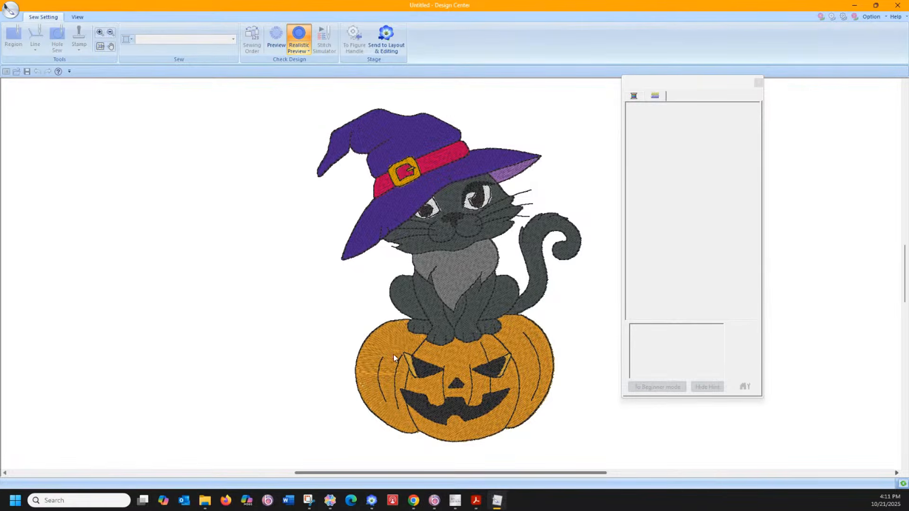
pyautogui.click(298, 38)
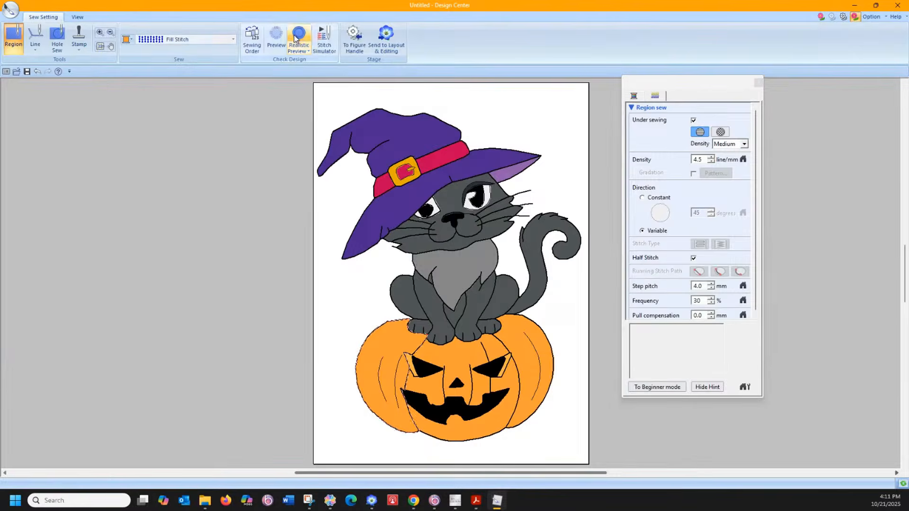
# Fill the pumpkin face, lower area and right section at a constant 105-degree angle.
pyautogui.click(642, 197)
pyautogui.moveTo(667, 207); pyautogui.dragTo(658, 204)
pyautogui.click(470, 364)
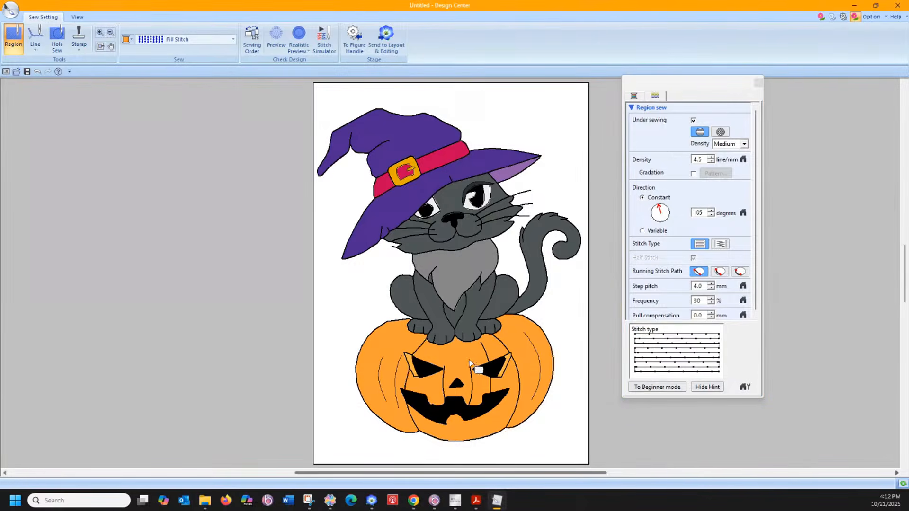
pyautogui.click(463, 429)
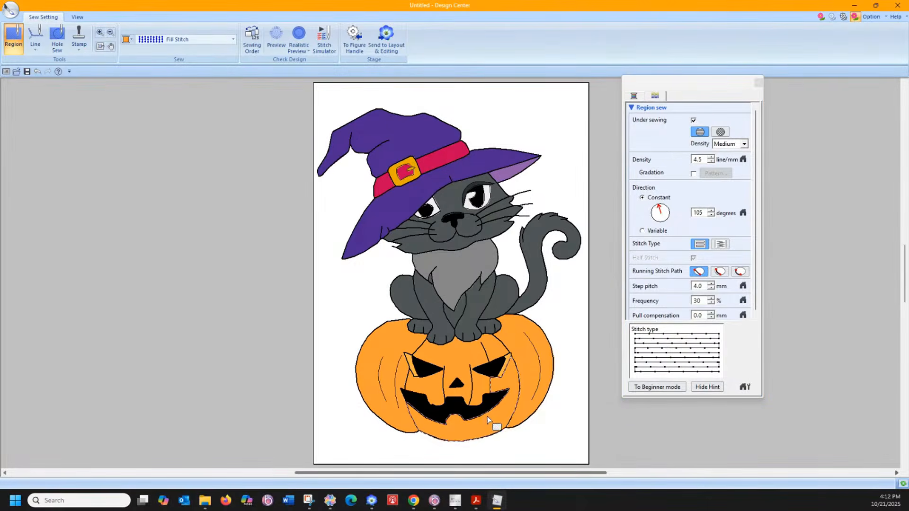
pyautogui.click(524, 359)
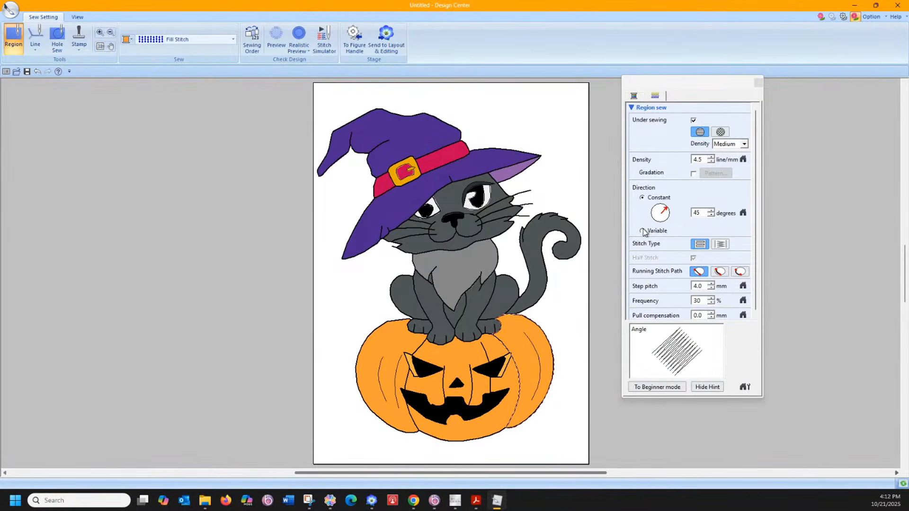
# Give a pumpkin section variable direction and fill the pumpkin's eyes at 151 and 20 degrees.
pyautogui.click(642, 230)
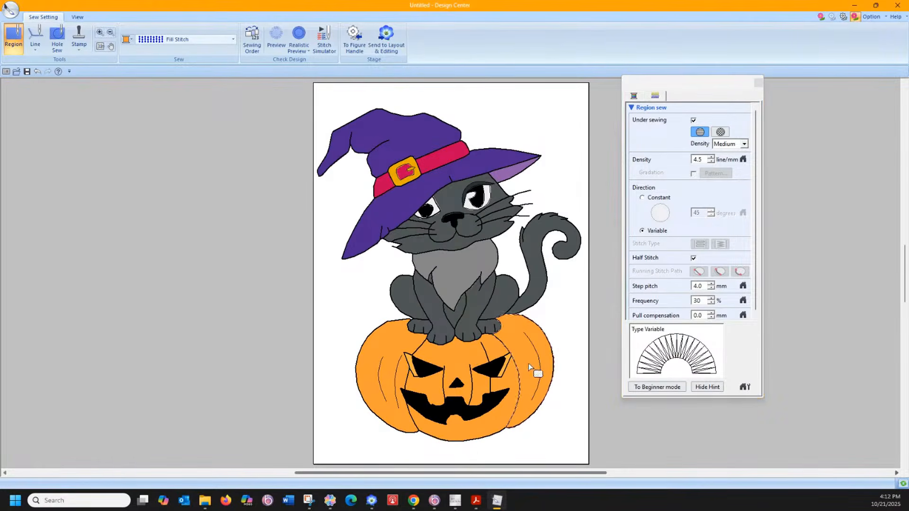
pyautogui.click(410, 363)
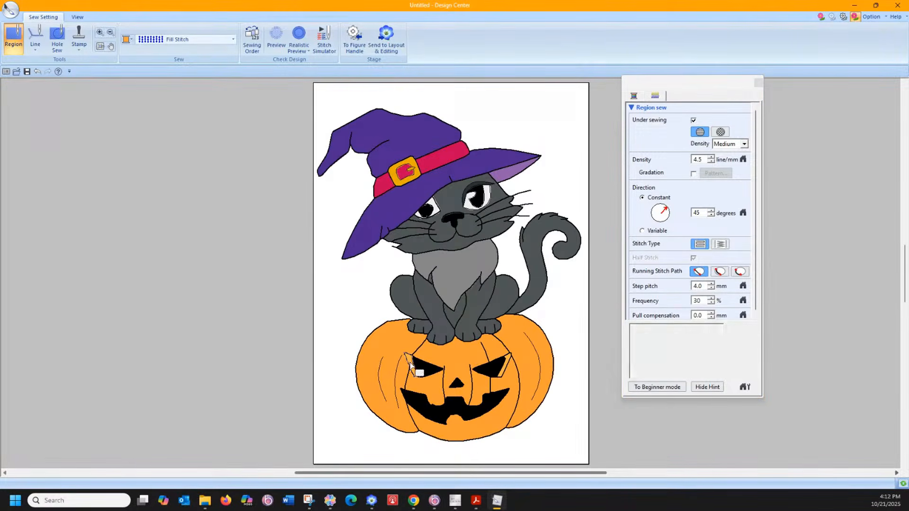
pyautogui.moveTo(665, 207); pyautogui.dragTo(649, 207)
pyautogui.click(642, 198)
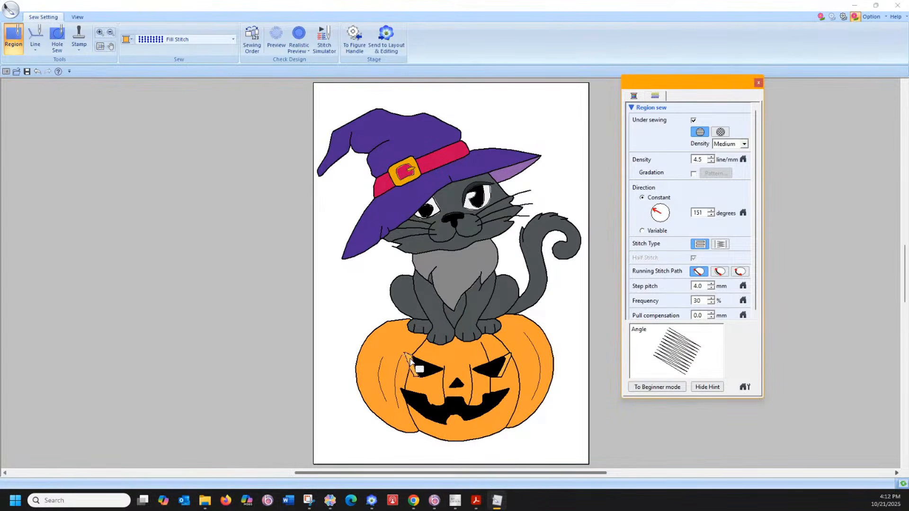
pyautogui.click(431, 362)
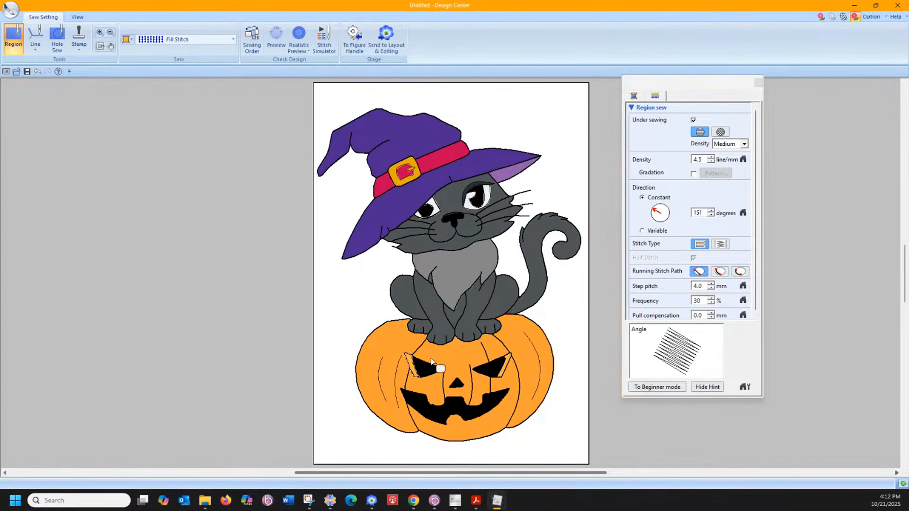
pyautogui.click(657, 204)
pyautogui.moveTo(657, 204); pyautogui.dragTo(676, 209)
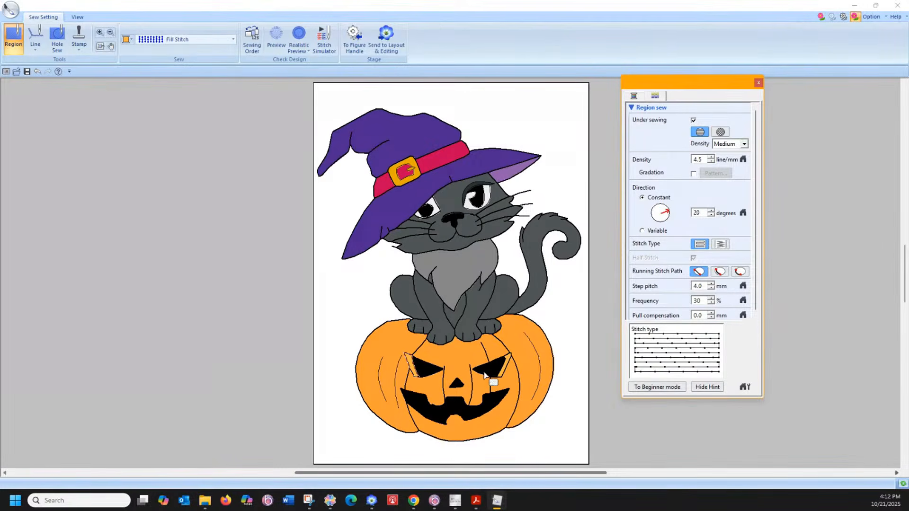
pyautogui.click(506, 370)
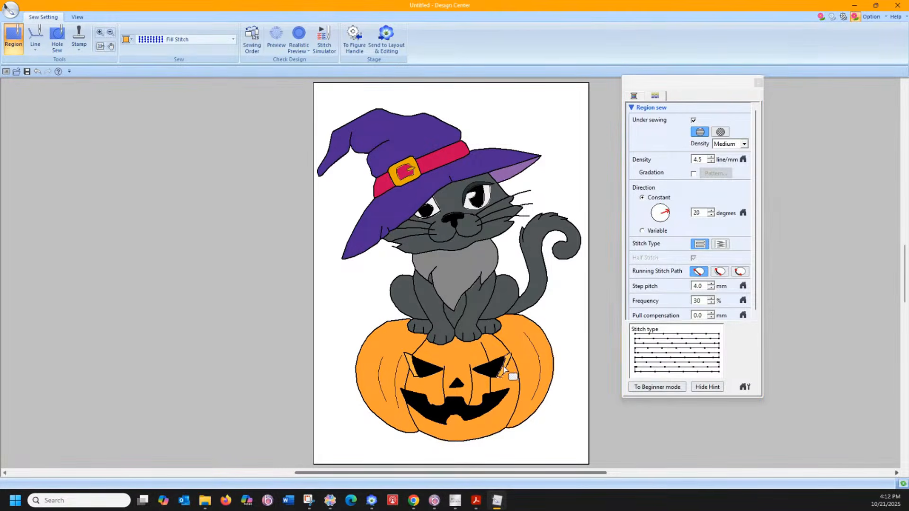
# Fill the cat's chest at a constant 93 degrees and check it in Realistic Preview.
pyautogui.click(462, 278)
pyautogui.moveTo(664, 209); pyautogui.dragTo(660, 204)
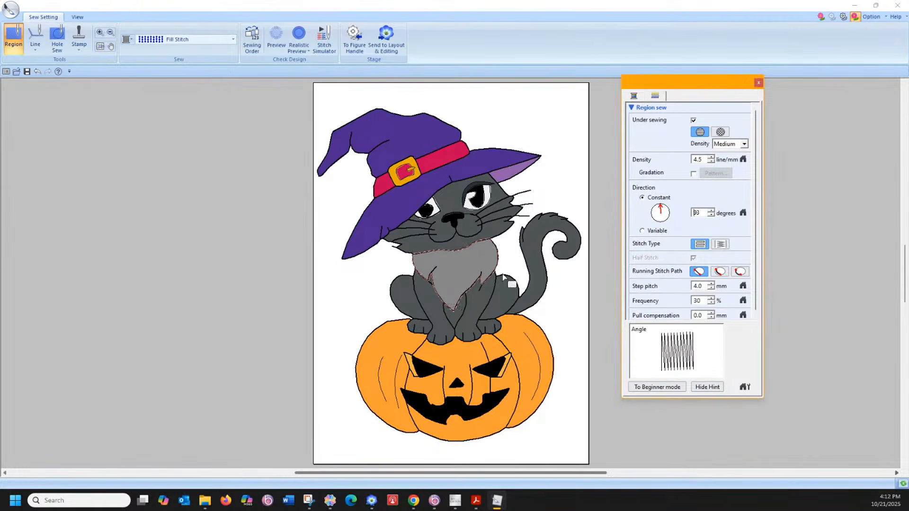
pyautogui.click(455, 277)
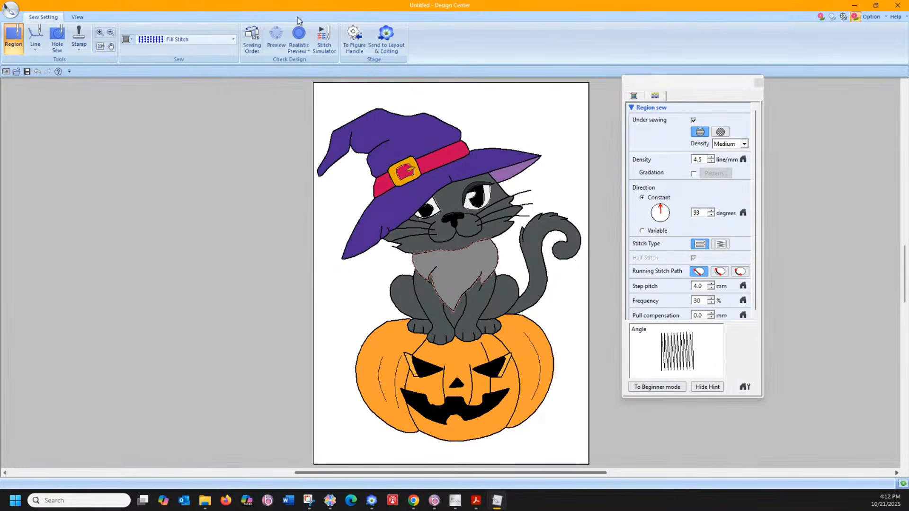
pyautogui.click(294, 43)
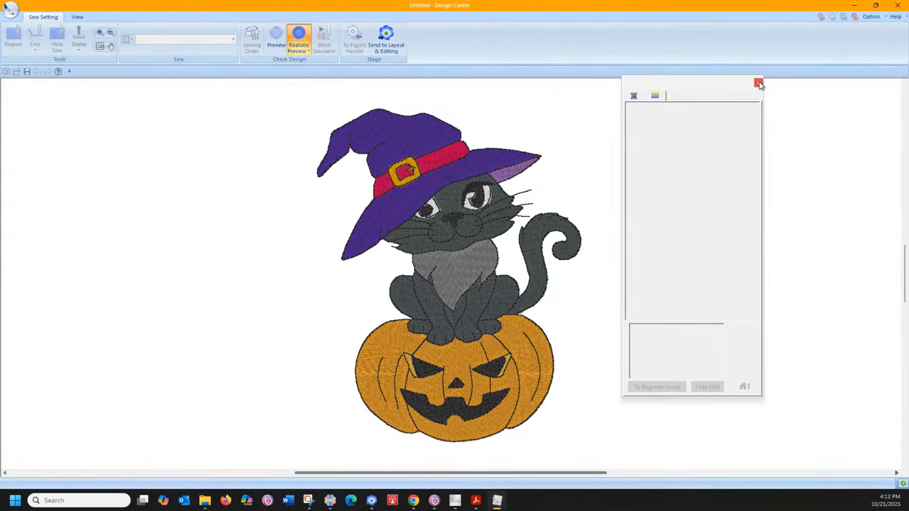
pyautogui.click(299, 48)
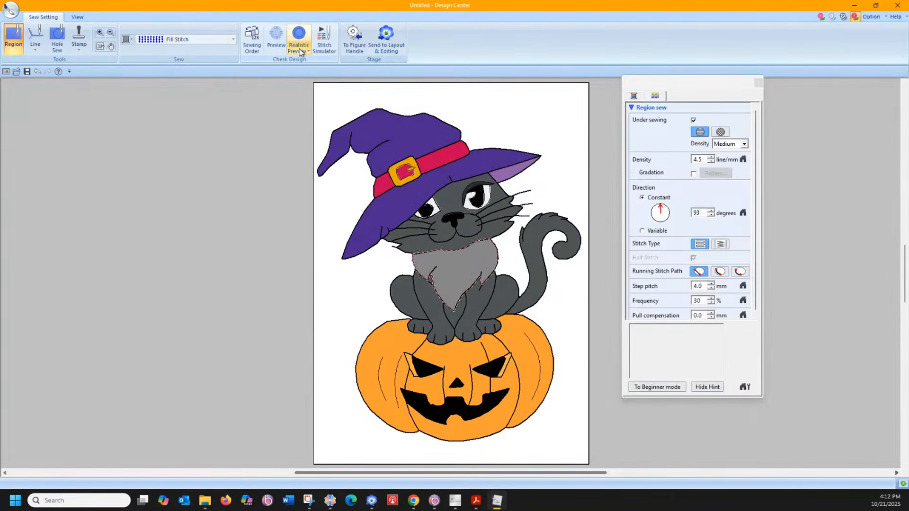
# Drag colour thumbnails in Sewing Order, compare the Part and Color views, then Cancel.
pyautogui.click(252, 42)
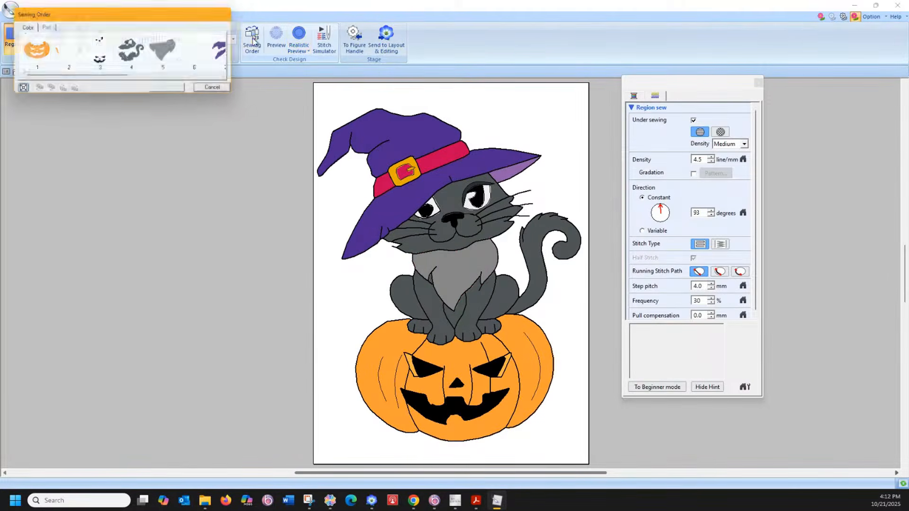
pyautogui.moveTo(110, 78); pyautogui.dragTo(179, 55)
pyautogui.click(171, 53)
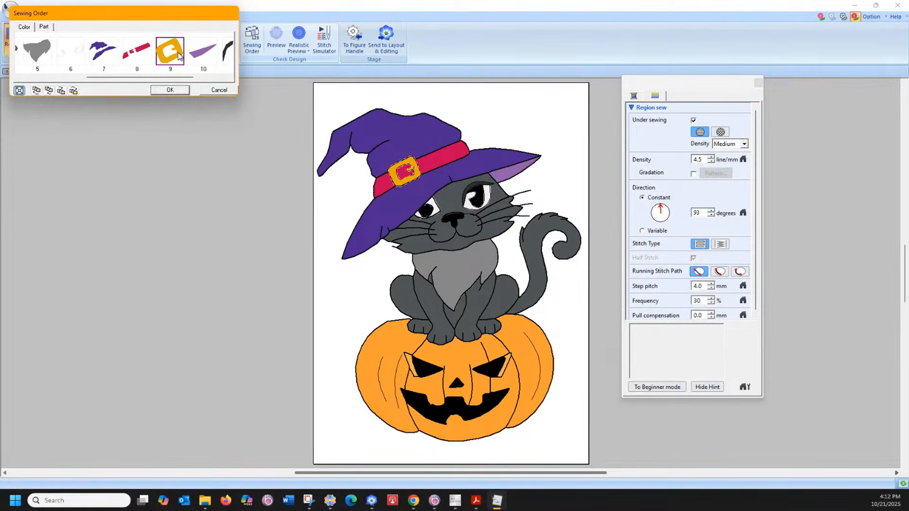
pyautogui.moveTo(196, 55); pyautogui.dragTo(99, 58)
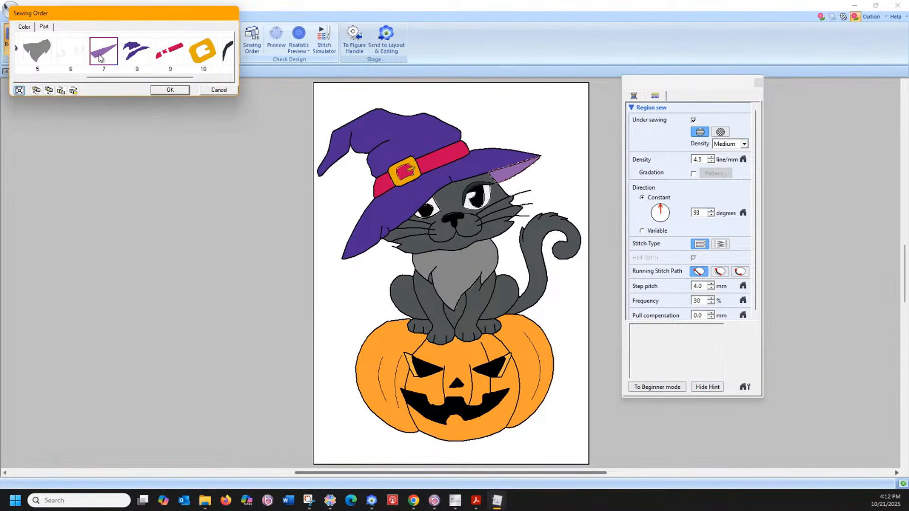
pyautogui.moveTo(175, 77); pyautogui.dragTo(118, 85)
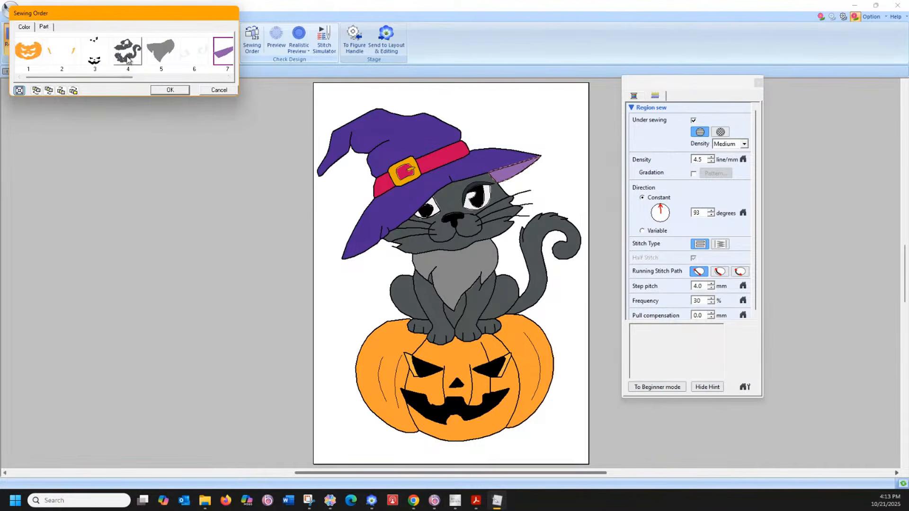
pyautogui.click(45, 27)
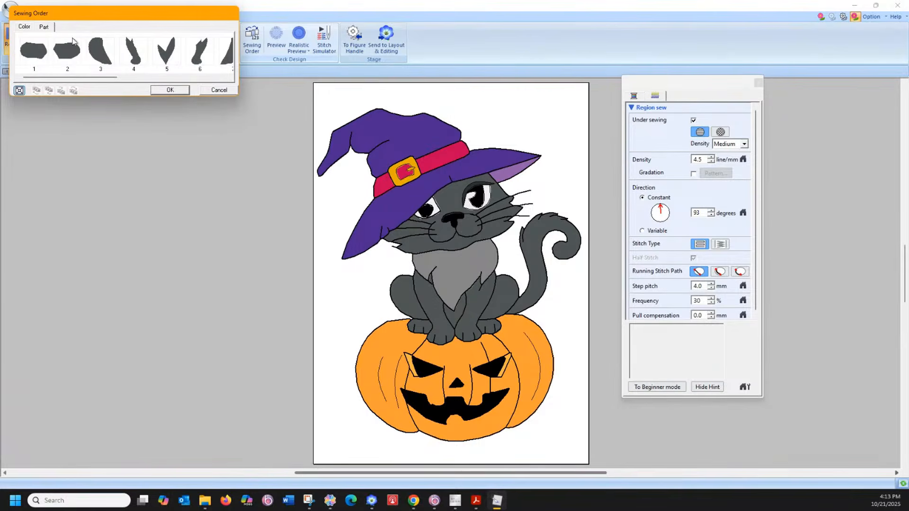
pyautogui.moveTo(81, 78)
pyautogui.mouseDown()
pyautogui.moveTo(213, 79)
pyautogui.moveTo(79, 82)
pyautogui.mouseUp()
pyautogui.click(24, 26)
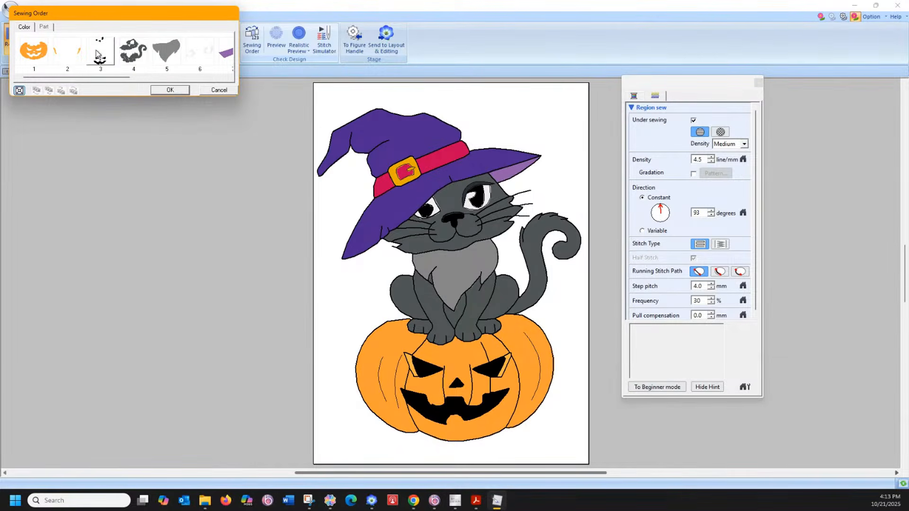
pyautogui.click(218, 90)
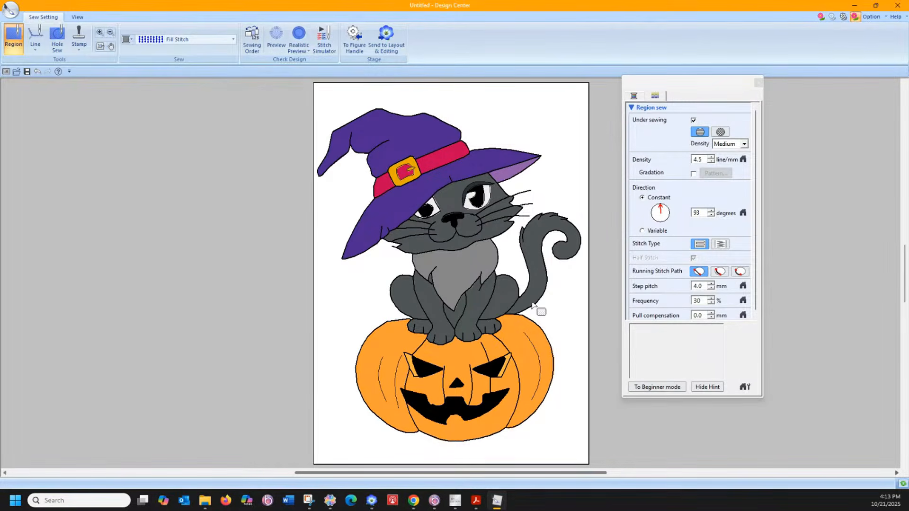
# Apply 0.3 mm pull compensation to the cat's chest and pumpkin sections, undoing the mouth fill.
pyautogui.click(713, 313)
pyautogui.click(713, 313)
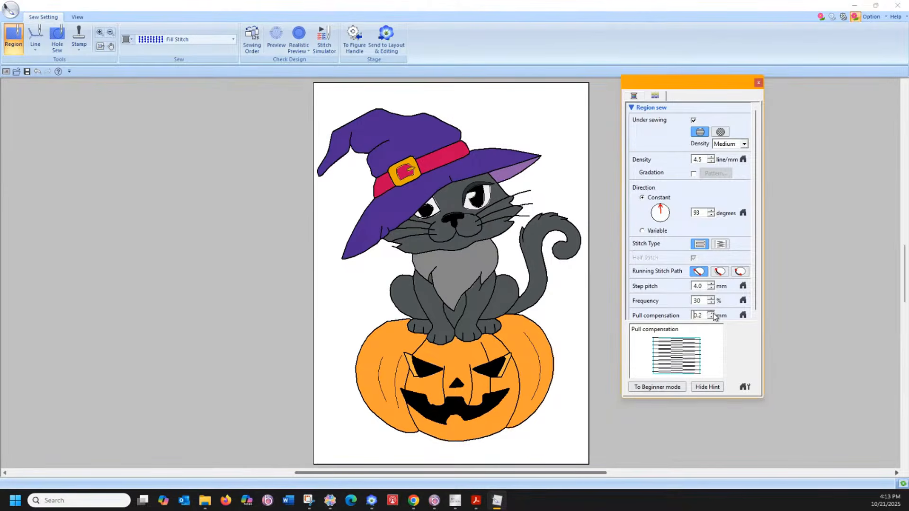
pyautogui.click(714, 312)
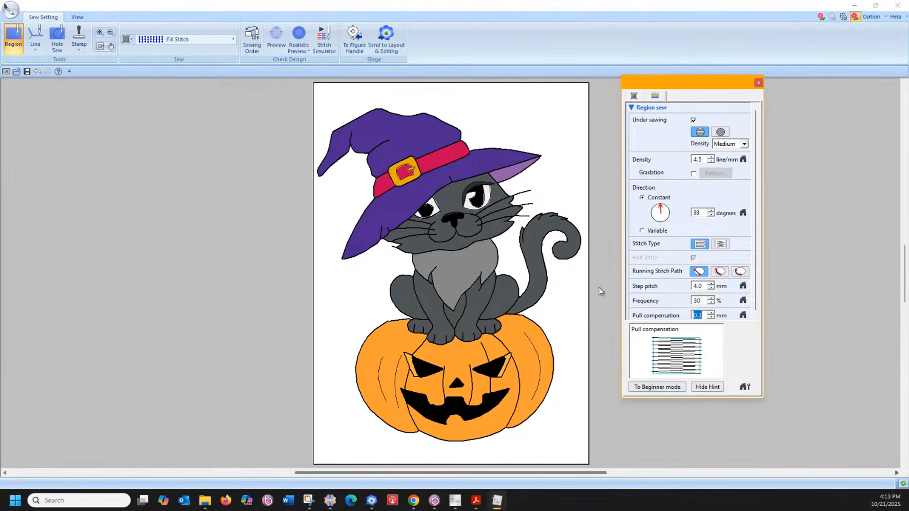
pyautogui.click(446, 269)
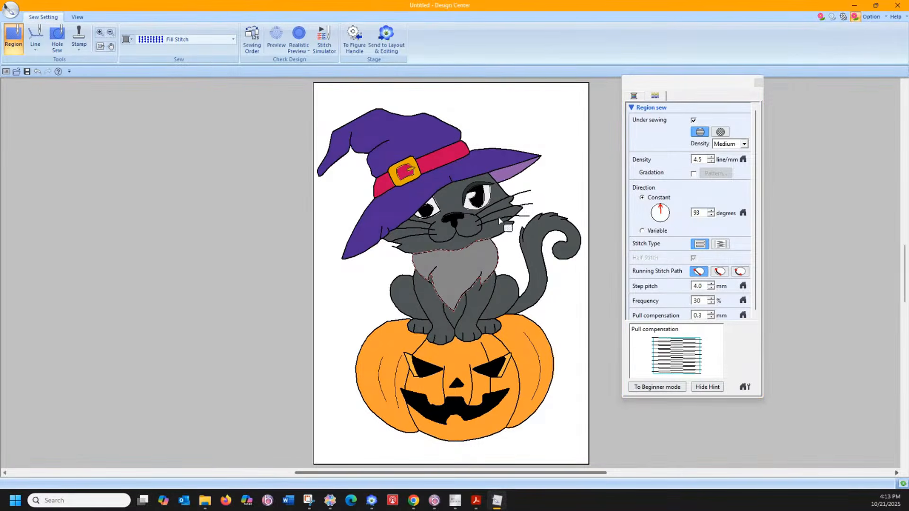
pyautogui.click(402, 360)
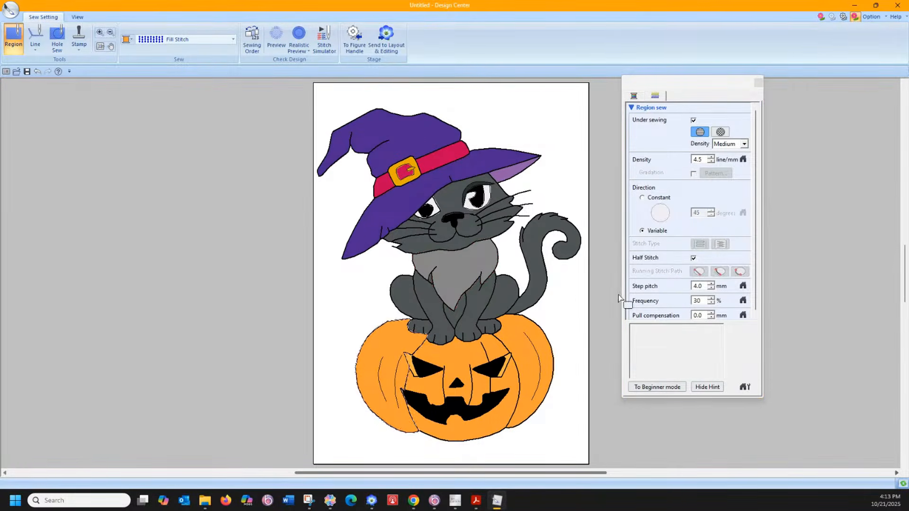
pyautogui.click(711, 312)
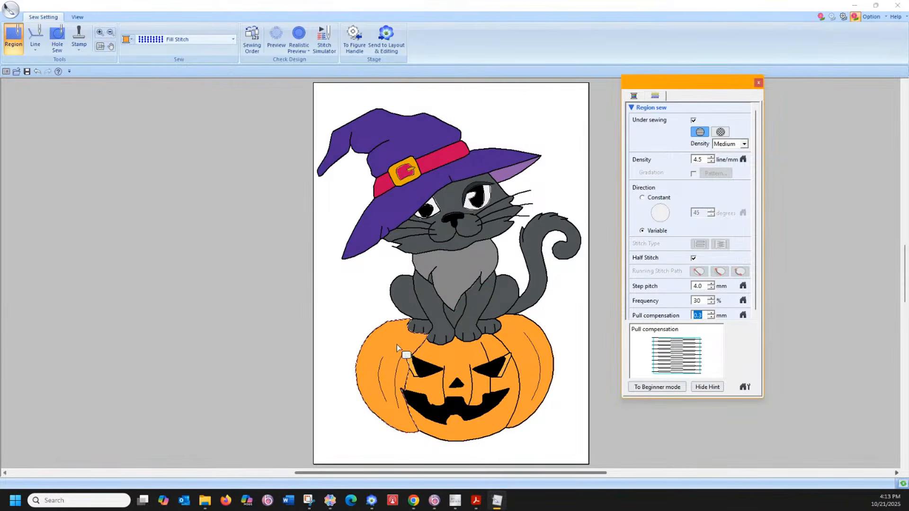
pyautogui.click(397, 347)
pyautogui.click(447, 351)
pyautogui.click(711, 313)
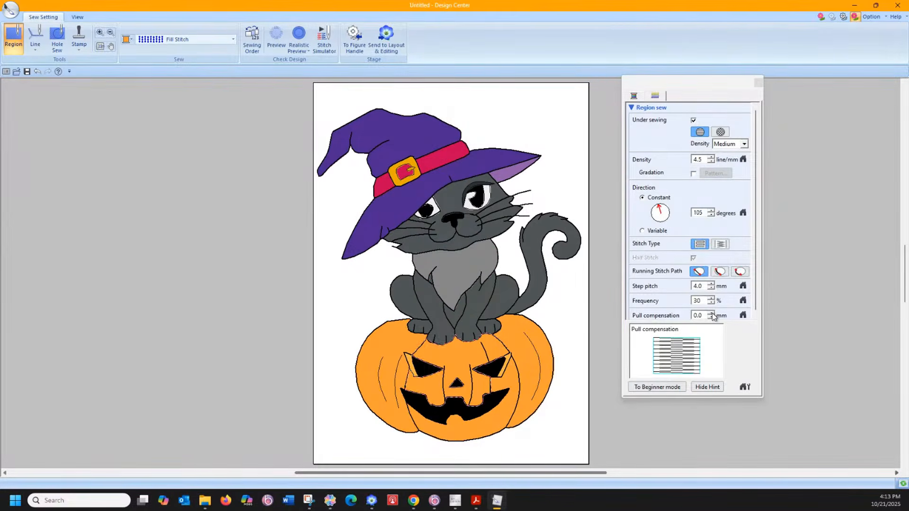
pyautogui.click(455, 357)
pyautogui.click(489, 408)
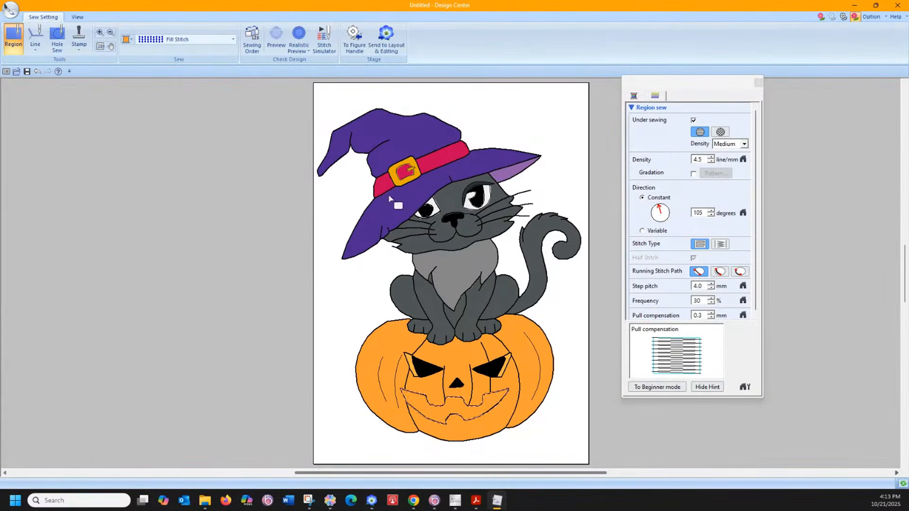
pyautogui.click(38, 71)
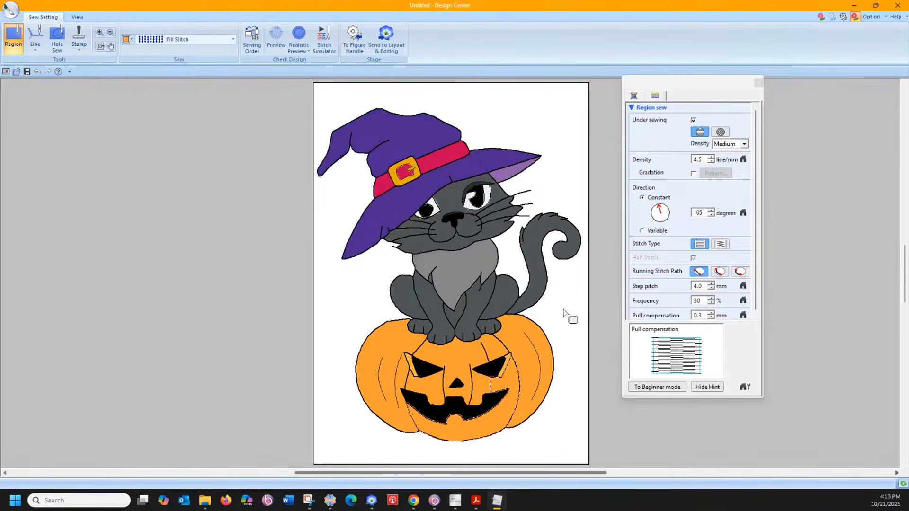
# Give the pumpkin's right section Variable direction and send the design to Layout & Editing.
pyautogui.click(642, 230)
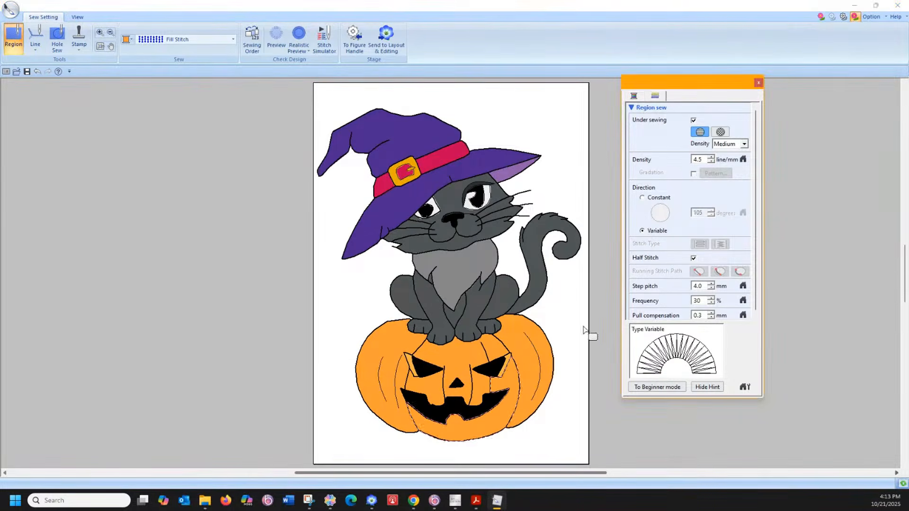
pyautogui.click(528, 362)
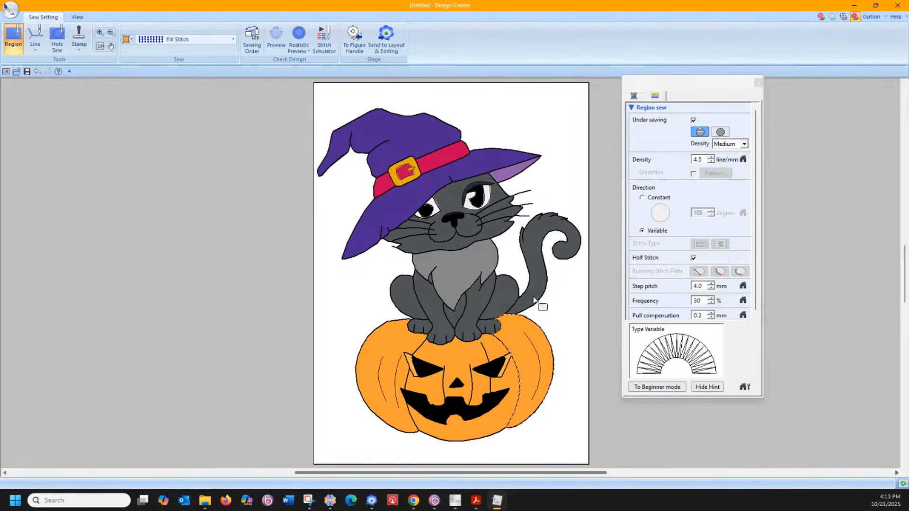
pyautogui.click(163, 40)
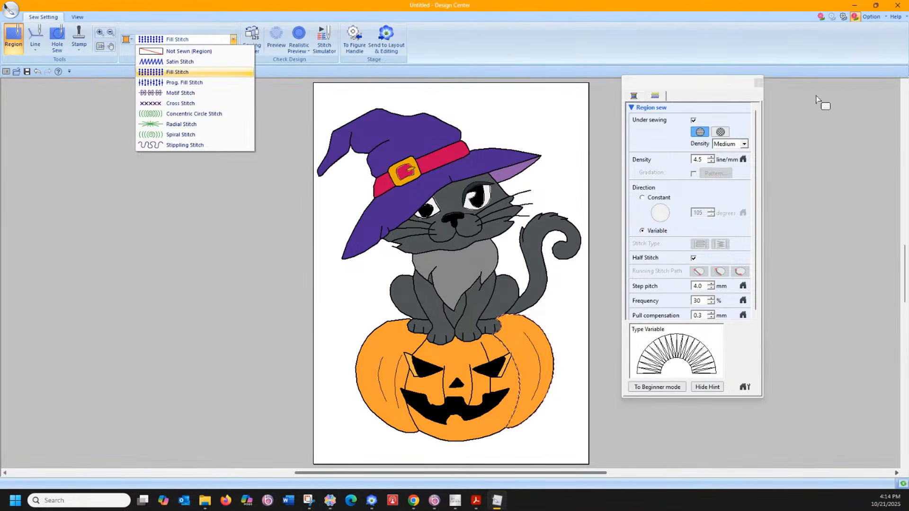
pyautogui.click(828, 111)
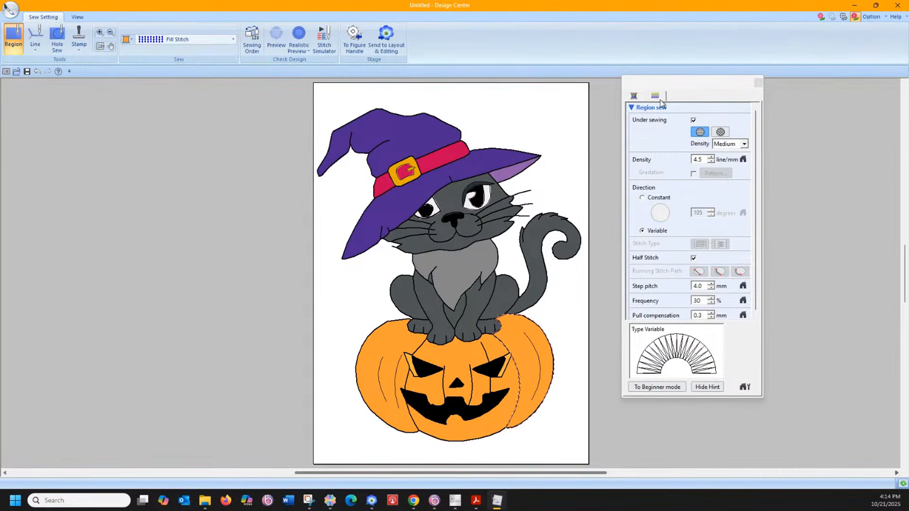
pyautogui.click(392, 42)
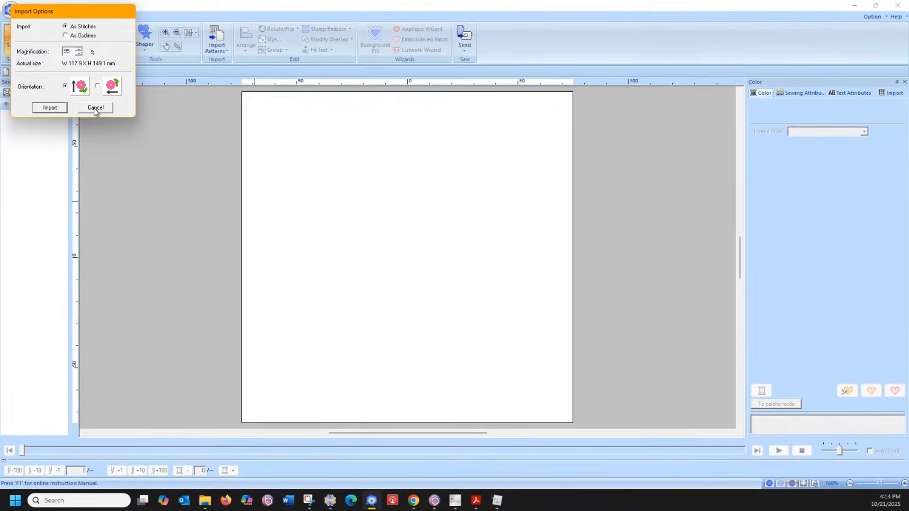
# Cancel the import and set the design page to the 130 x 180 mm hoop.
pyautogui.click(95, 108)
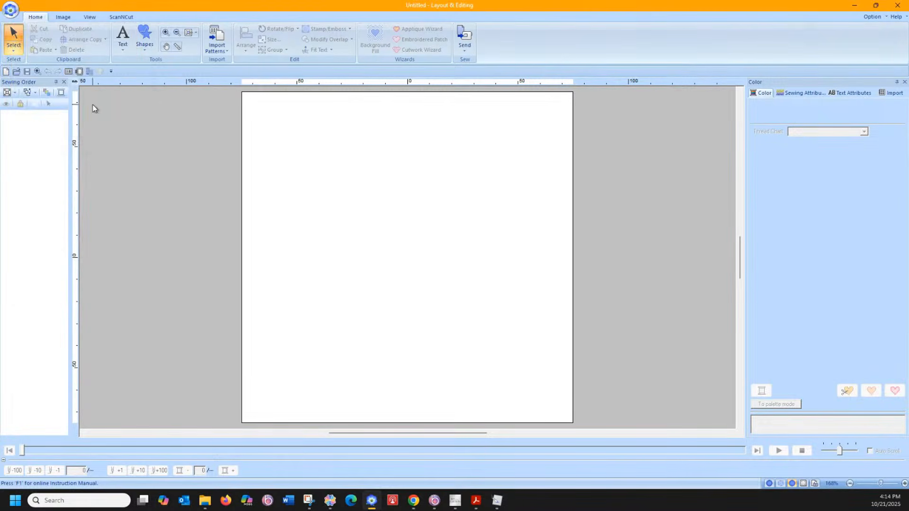
pyautogui.click(69, 72)
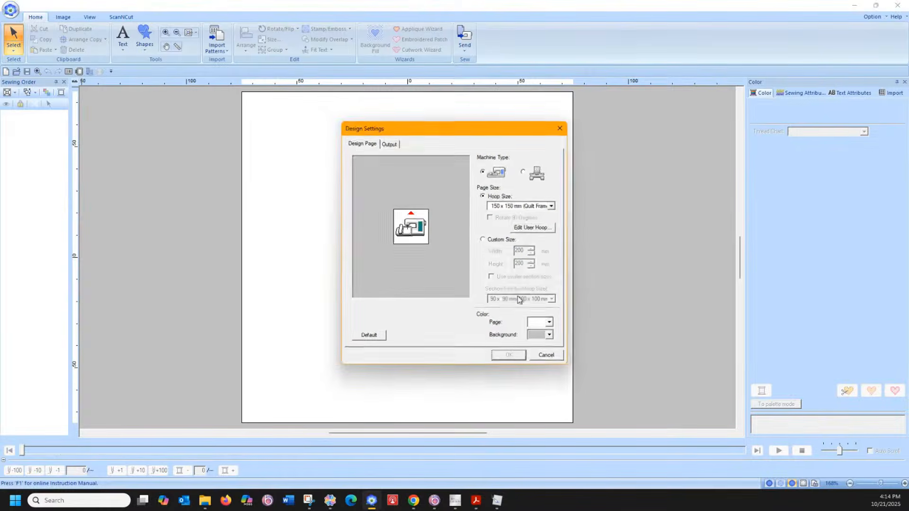
pyautogui.click(519, 206)
pyautogui.scroll(1, 509, 232)
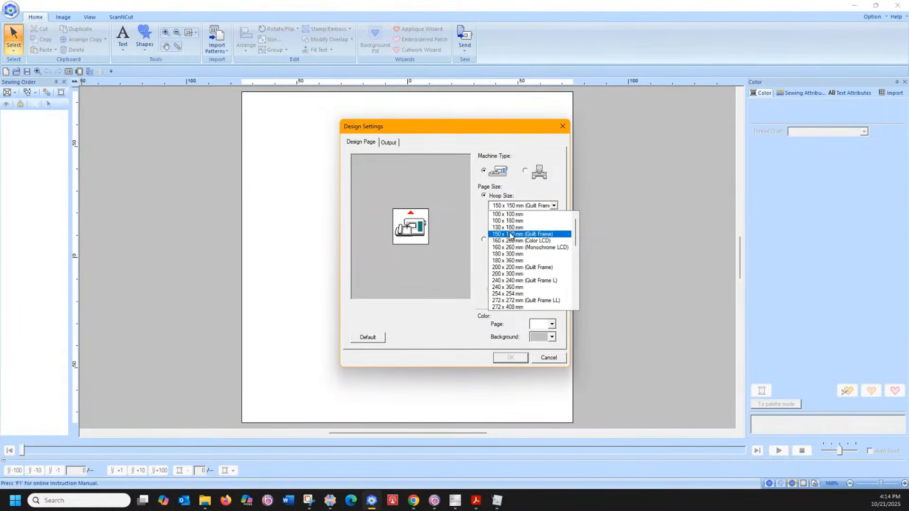
pyautogui.click(500, 229)
pyautogui.click(512, 358)
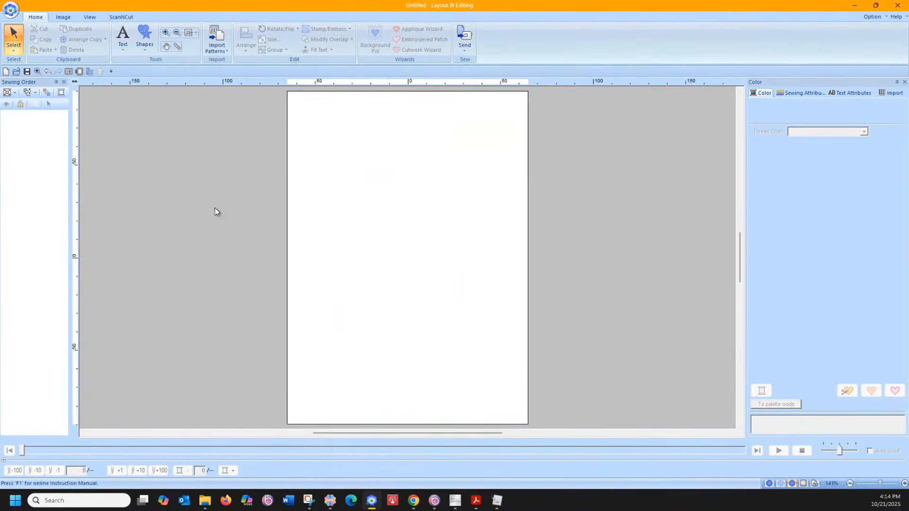
# Send the cat design to Layout & Editing again and import it as stitches at 100%.
pyautogui.click(496, 500)
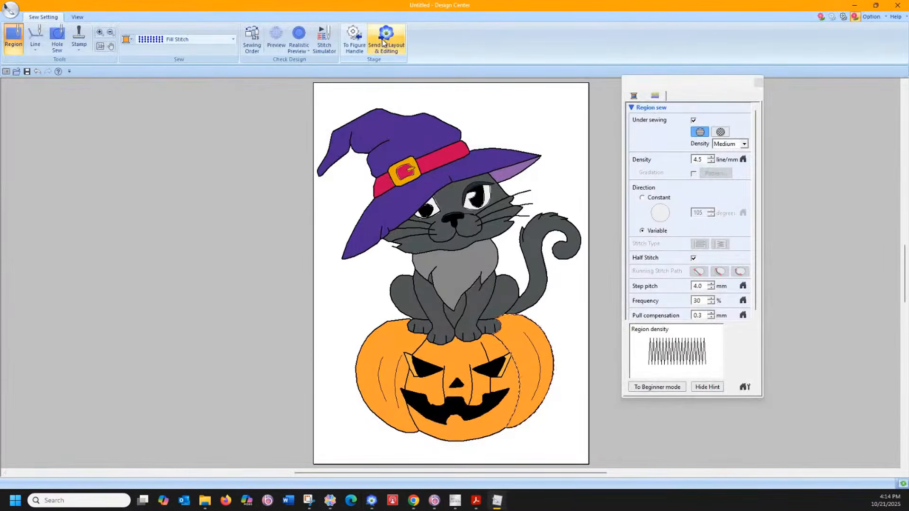
pyautogui.click(386, 37)
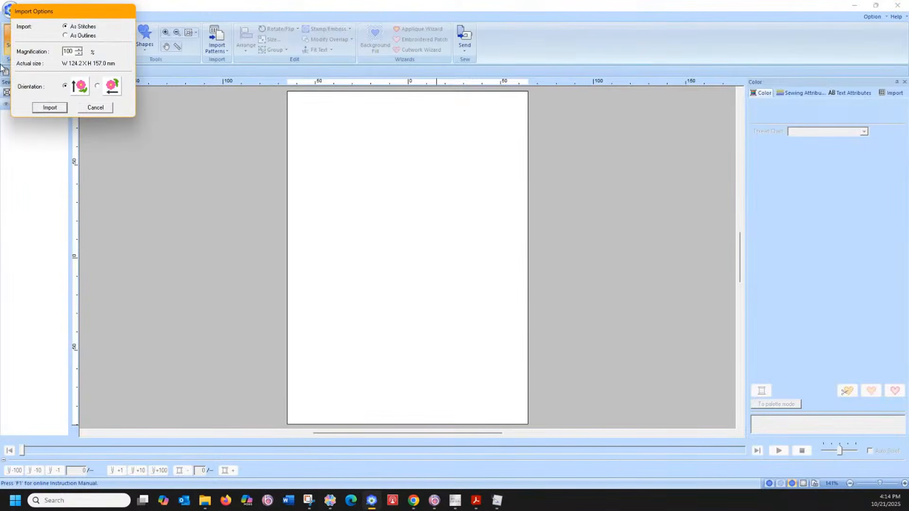
pyautogui.click(50, 108)
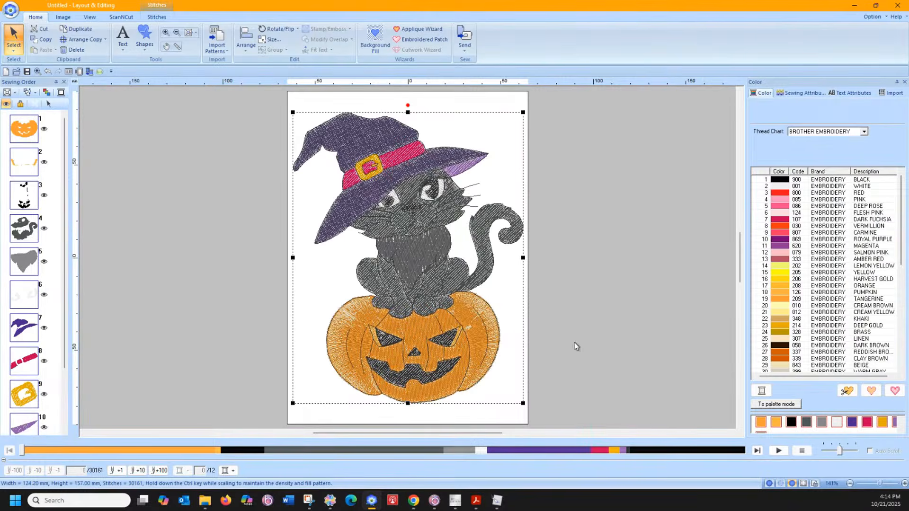
# Turn on Realistic view and widen the Thread Width toward Thick in two applied adjustments.
pyautogui.click(791, 485)
pyautogui.click(93, 18)
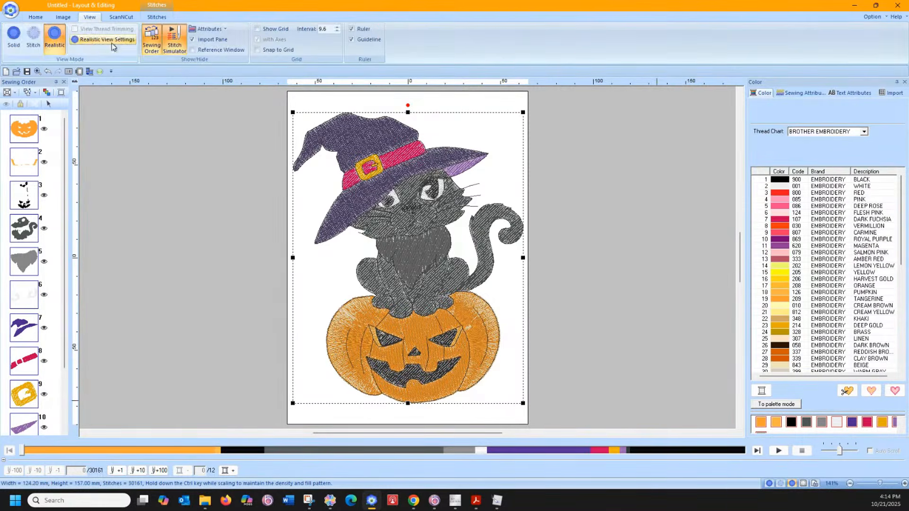
pyautogui.click(114, 40)
pyautogui.moveTo(30, 34); pyautogui.dragTo(42, 35)
pyautogui.click(25, 107)
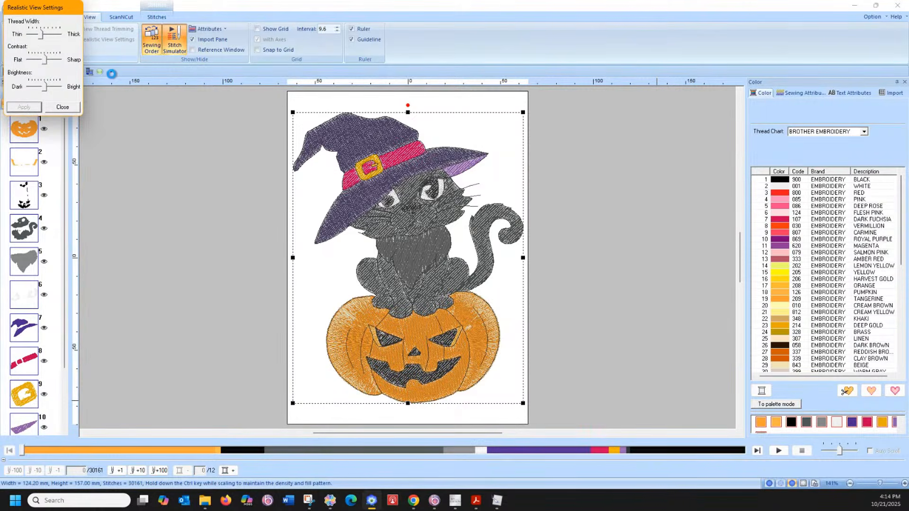
pyautogui.moveTo(40, 33); pyautogui.dragTo(44, 32)
pyautogui.click(32, 109)
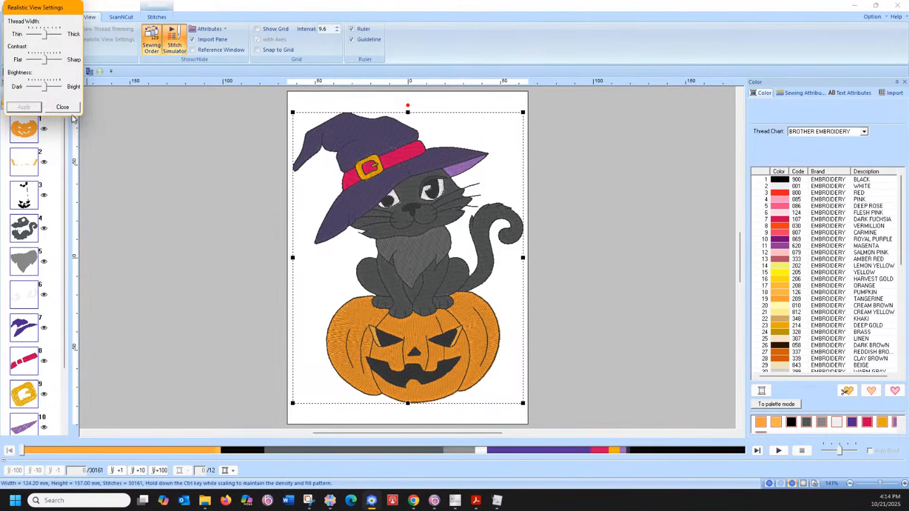
pyautogui.click(62, 108)
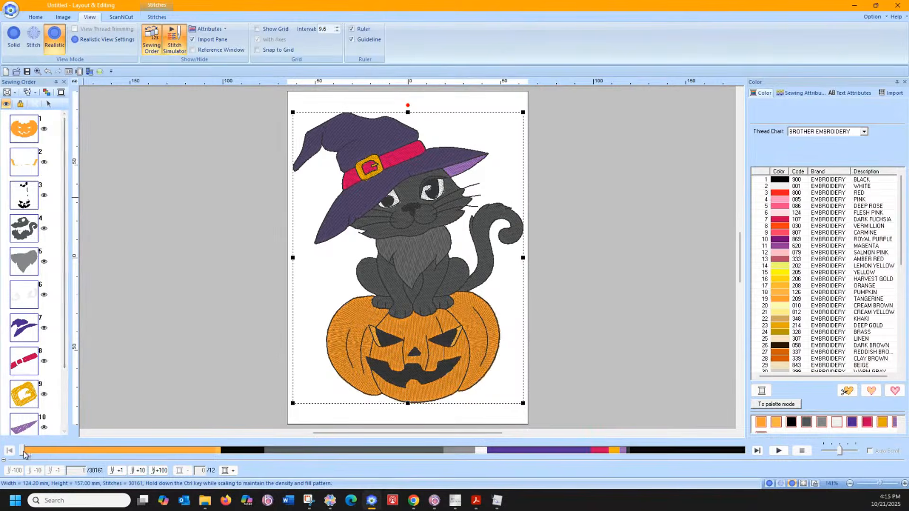
# Play the stitch simulation from past the cat, stop it, then switch to Acrobat.
pyautogui.moveTo(22, 451); pyautogui.dragTo(321, 454)
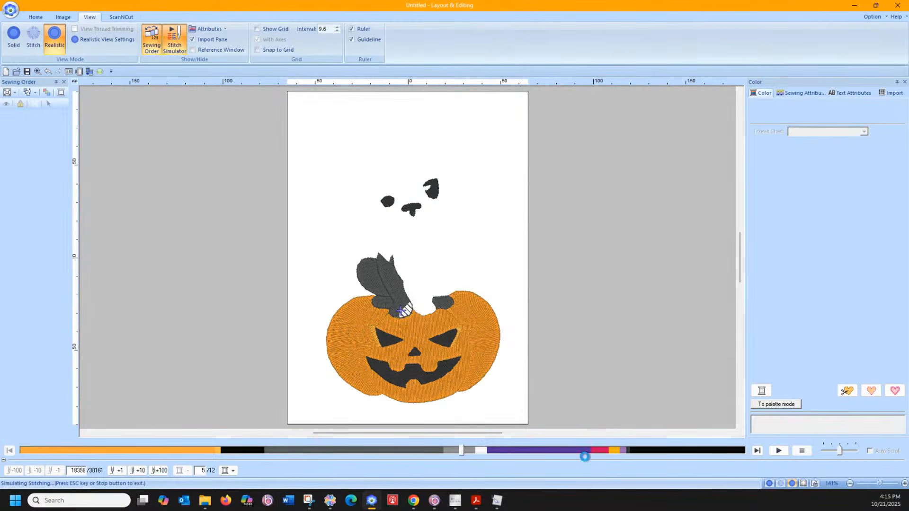
pyautogui.moveTo(623, 462); pyautogui.dragTo(626, 457)
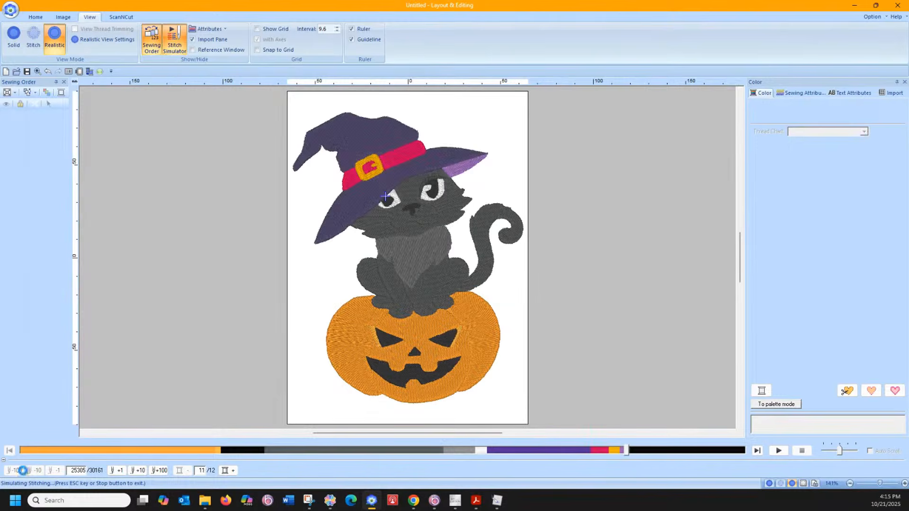
pyautogui.click(780, 451)
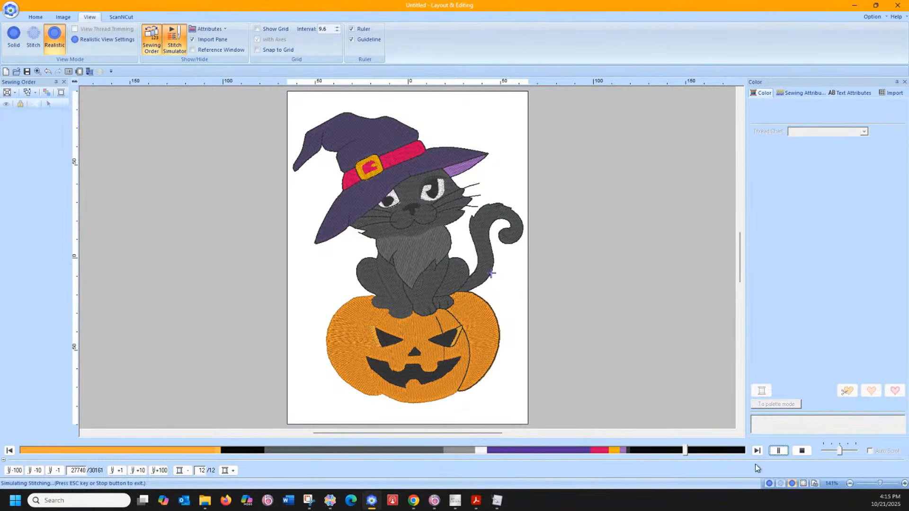
pyautogui.click(801, 451)
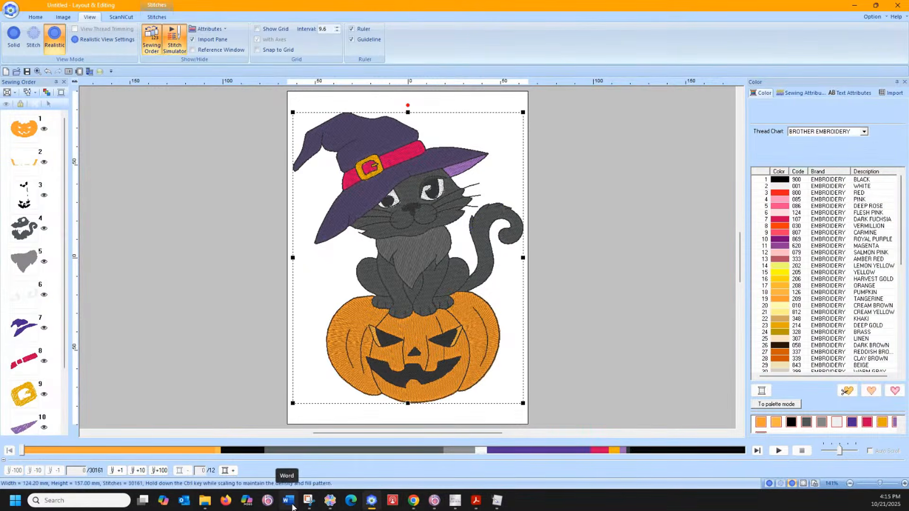
pyautogui.click(476, 500)
# Scroll through the Design Center entries in the Table of Contents, then switch to the workbook files page.
pyautogui.click(103, 29)
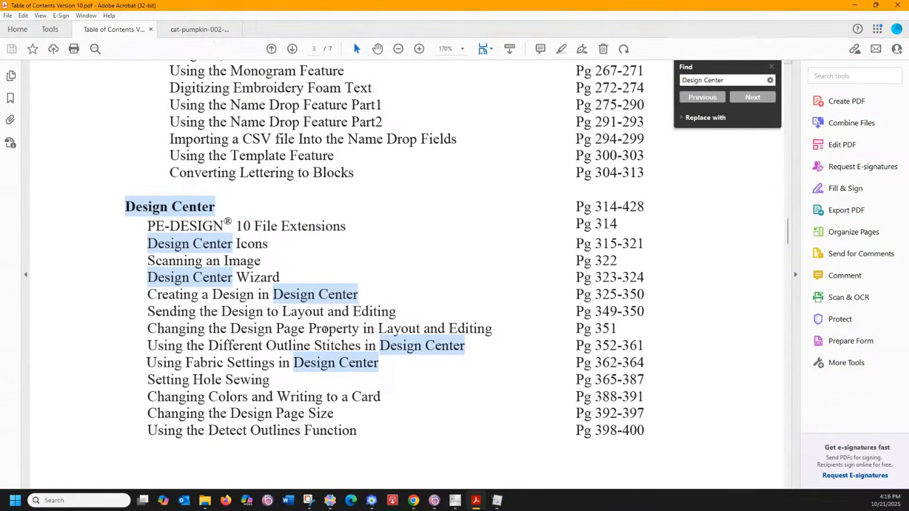
pyautogui.scroll(-7, 331, 334)
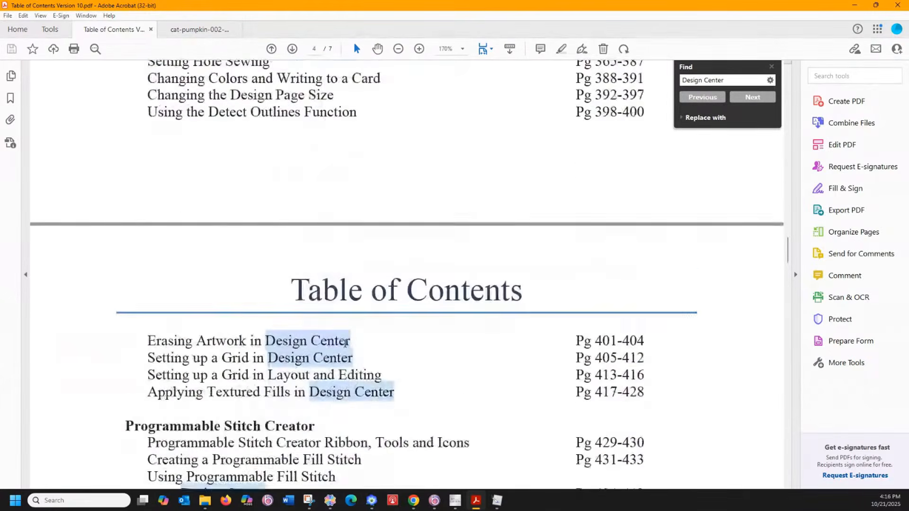
pyautogui.scroll(-2, 344, 343)
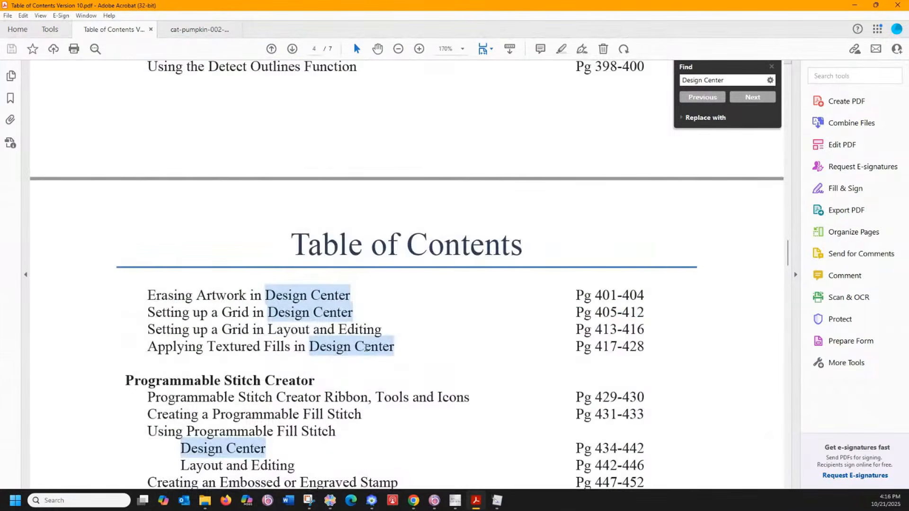
pyautogui.scroll(11, 366, 348)
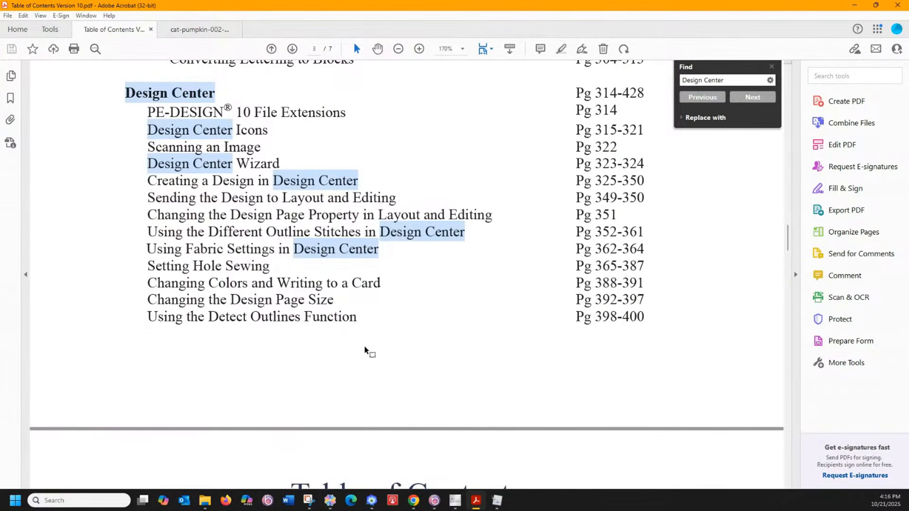
pyautogui.scroll(6, 371, 317)
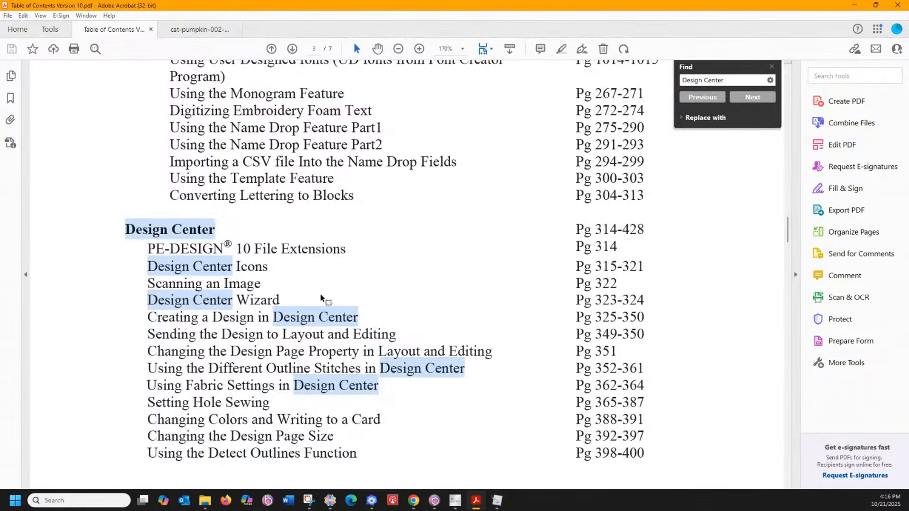
pyautogui.scroll(-16, 435, 329)
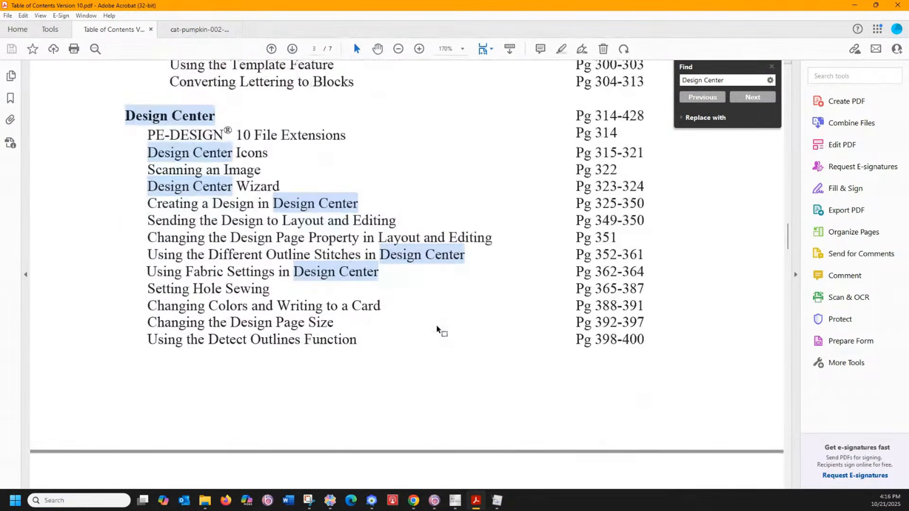
pyautogui.scroll(-19, 434, 332)
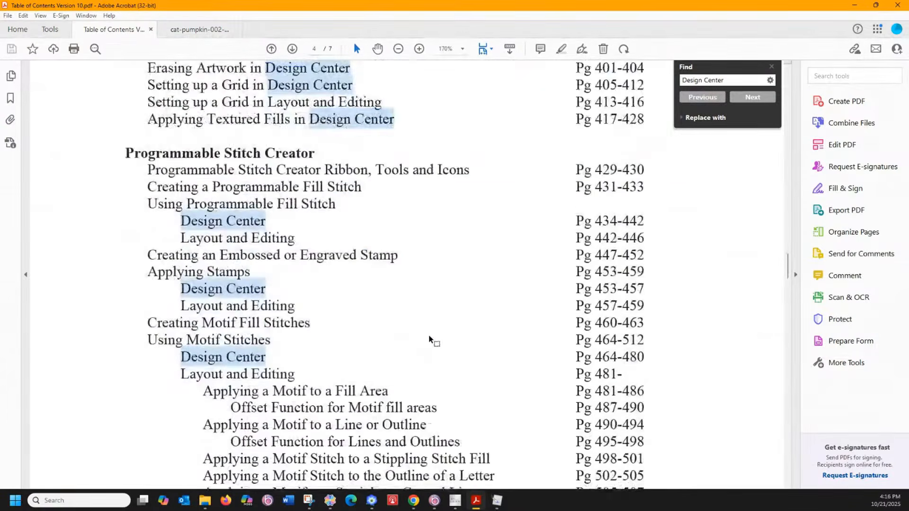
pyautogui.scroll(-4, 429, 335)
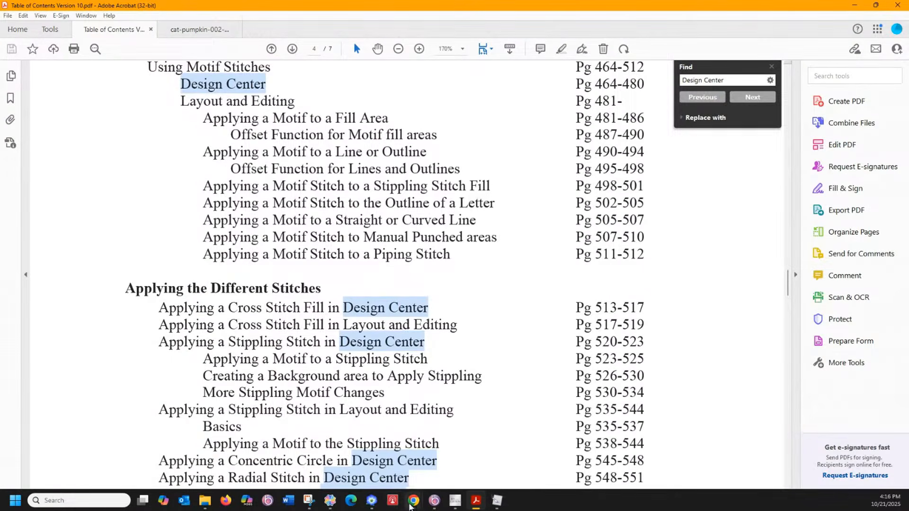
pyautogui.moveTo(413, 500)
pyautogui.click(362, 459)
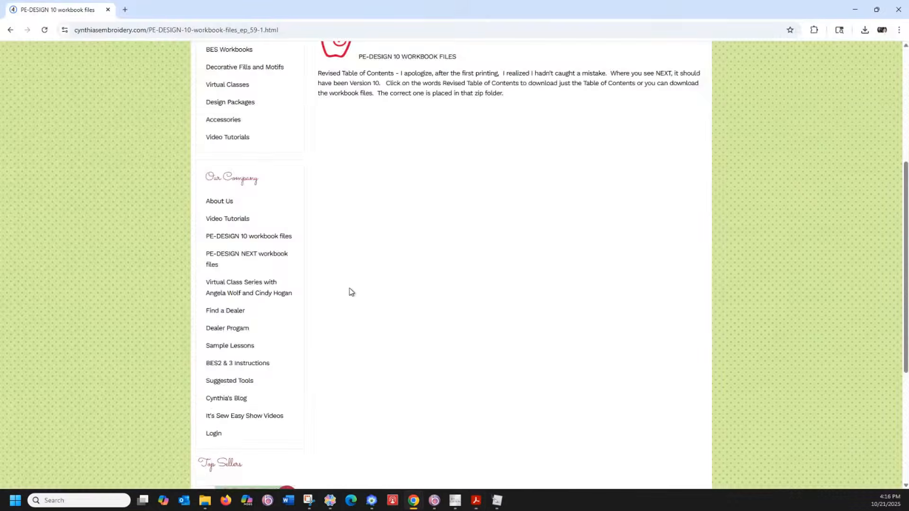
pyautogui.scroll(5, 351, 293)
pyautogui.scroll(-3, 276, 382)
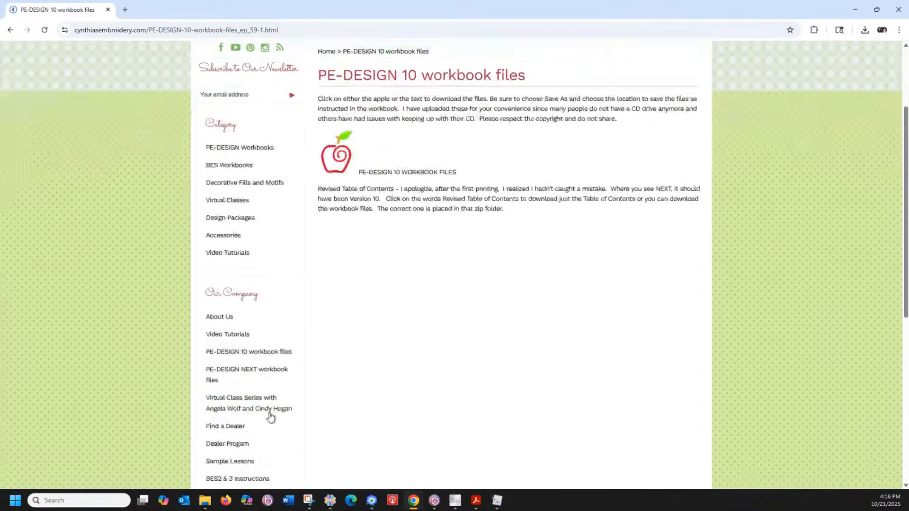
pyautogui.click(246, 331)
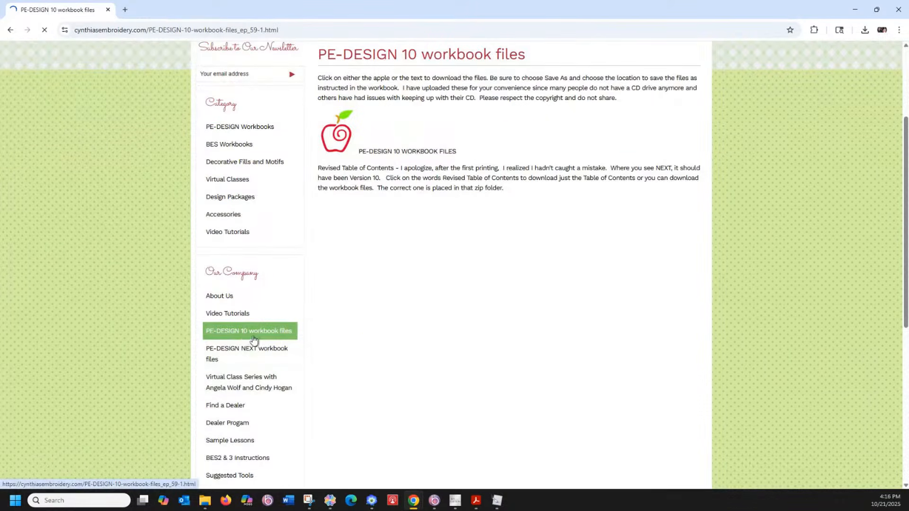
pyautogui.click(254, 334)
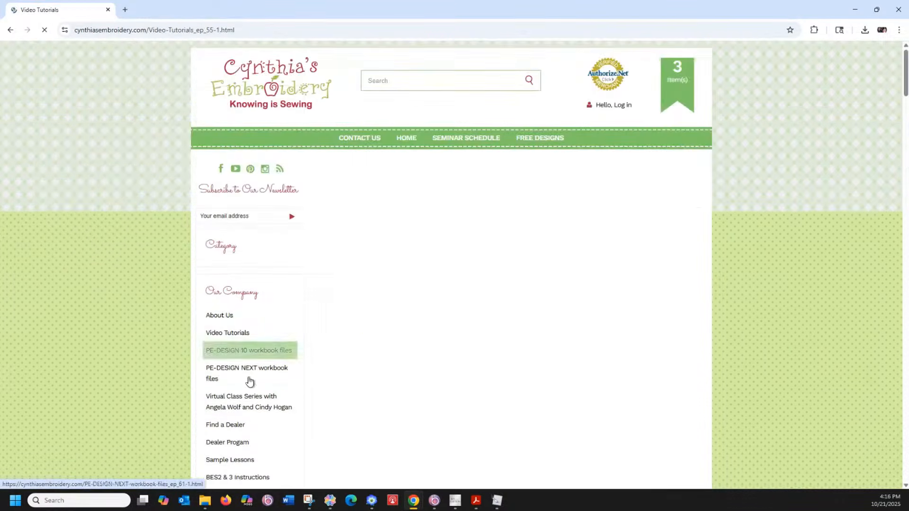
pyautogui.scroll(-3, 254, 429)
pyautogui.scroll(-2, 256, 420)
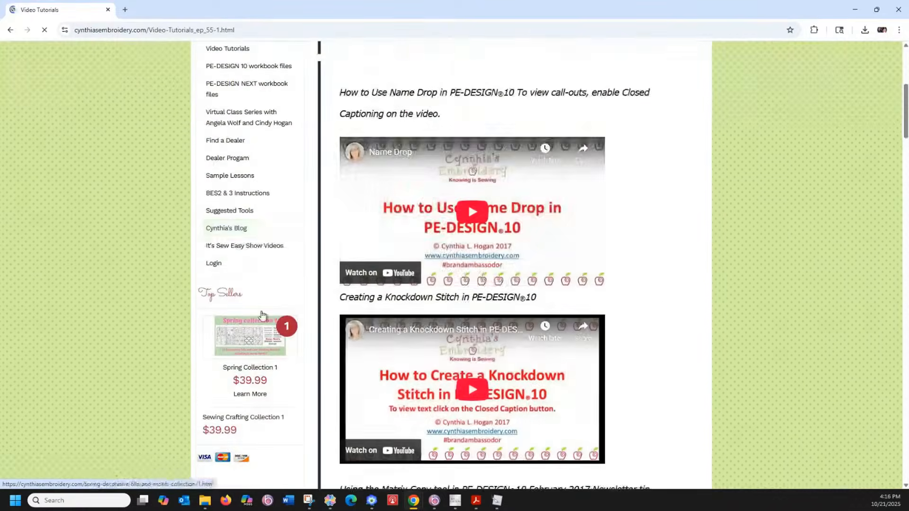
pyautogui.scroll(4, 274, 246)
pyautogui.click(271, 255)
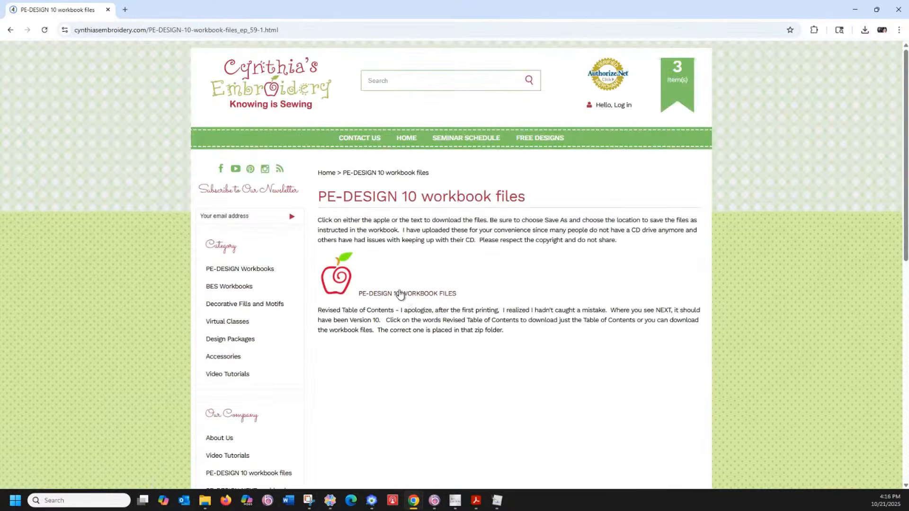
pyautogui.click(394, 294)
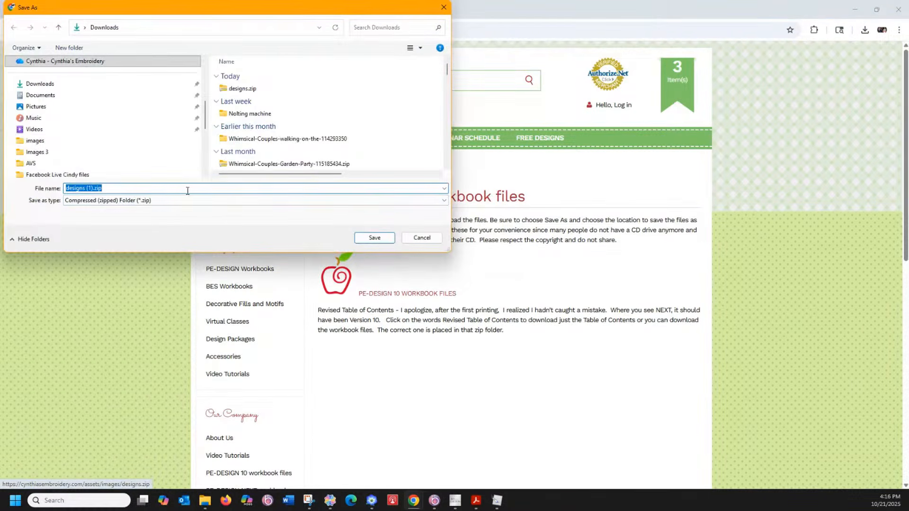
pyautogui.click(417, 239)
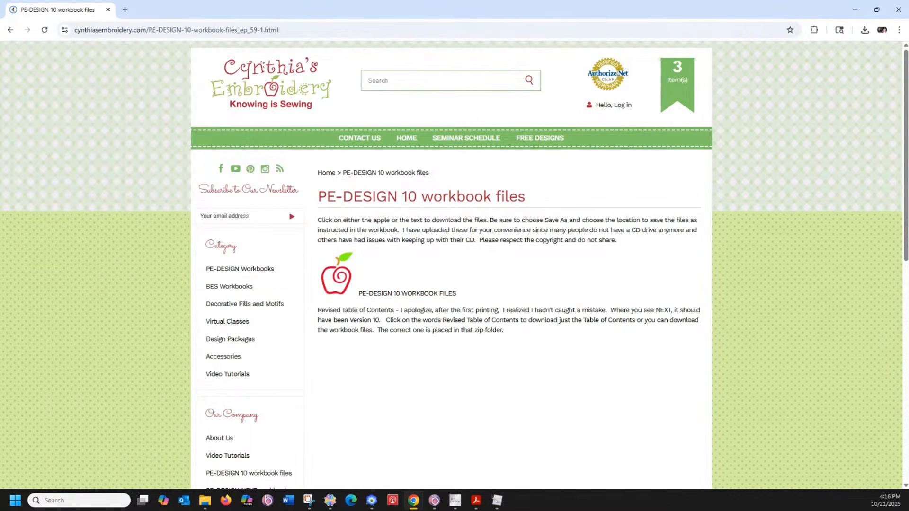
pyautogui.click(205, 500)
# Open Table of Contents Version 10.pdf from Downloads > designs.zip > designs > printable files.
pyautogui.moveTo(908, 71); pyautogui.dragTo(467, 13)
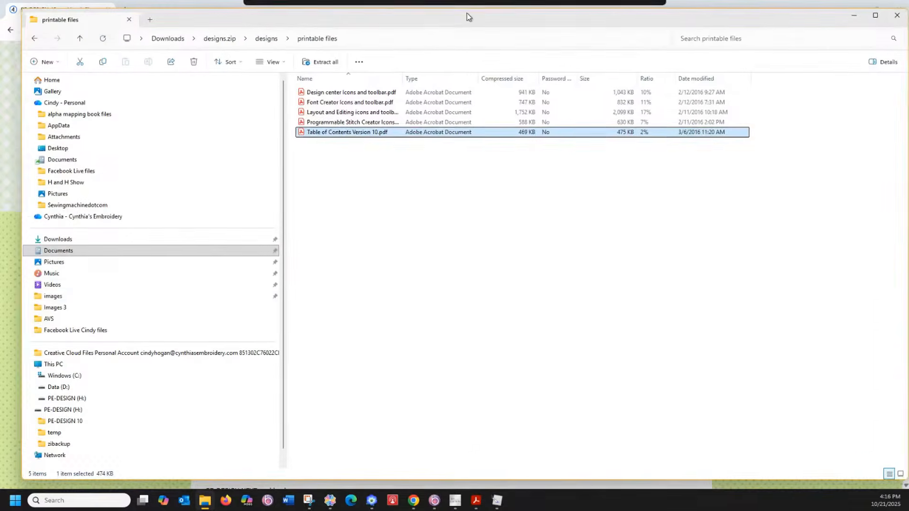
pyautogui.click(174, 240)
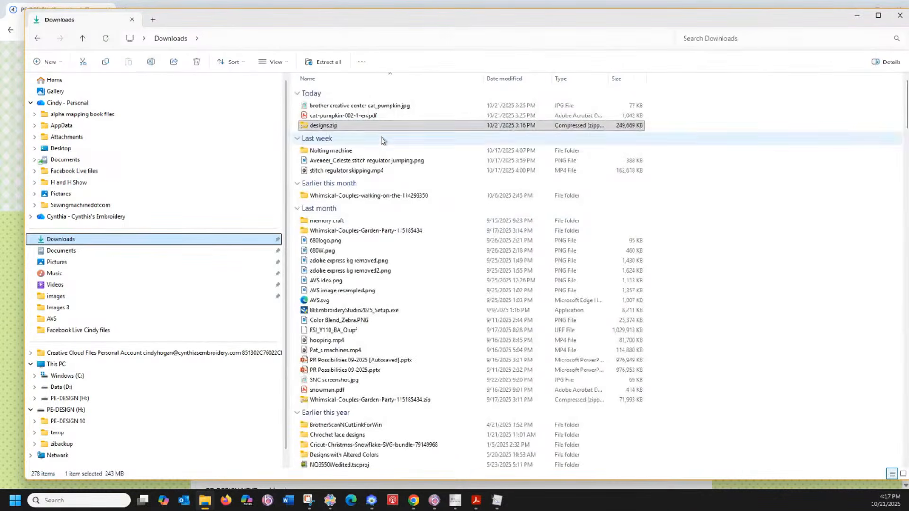
pyautogui.click(348, 127)
pyautogui.doubleClick(349, 128)
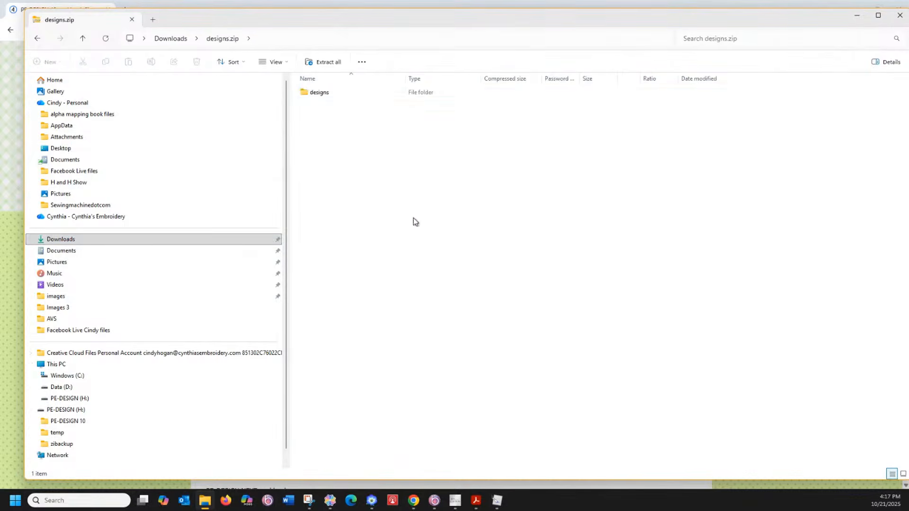
pyautogui.click(312, 93)
pyautogui.doubleClick(312, 93)
pyautogui.doubleClick(326, 102)
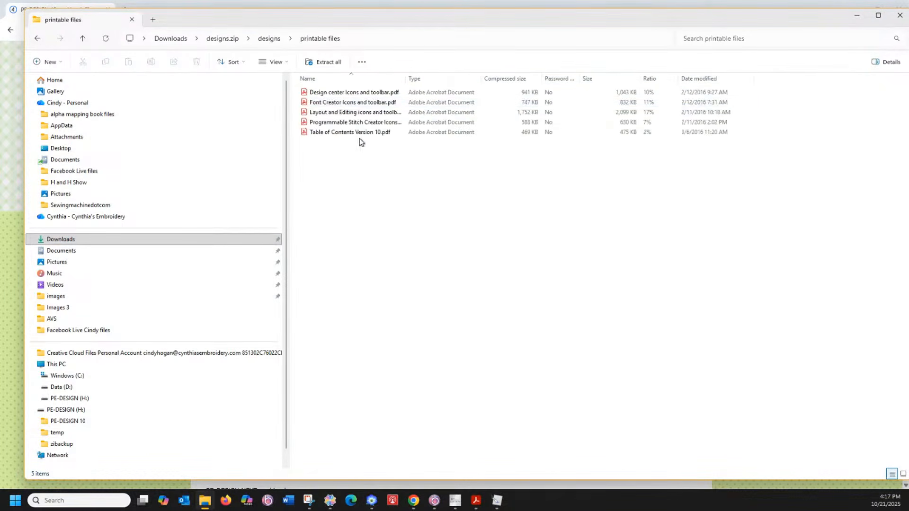
pyautogui.click(355, 134)
pyautogui.doubleClick(355, 133)
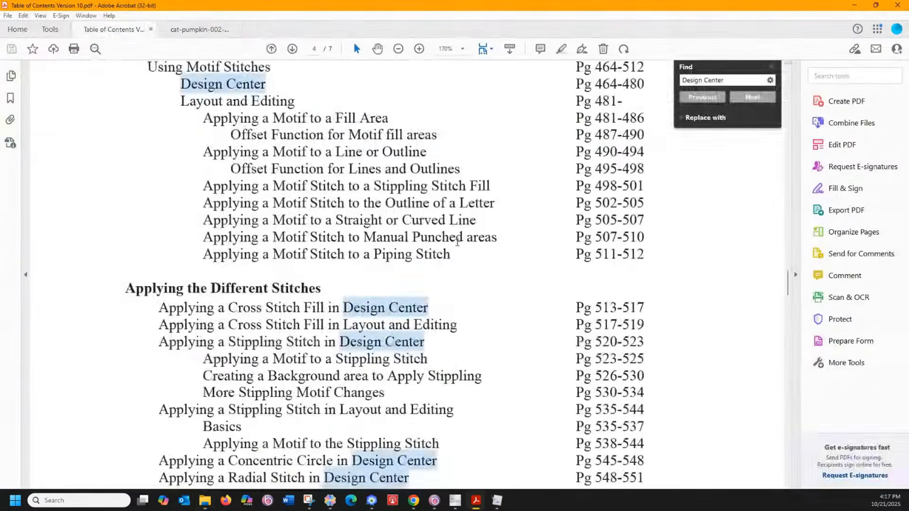
# Close the duplicate Table of Contents and the cat-pumpkin PDF tabs, then minimize Acrobat.
pyautogui.scroll(-10, 463, 256)
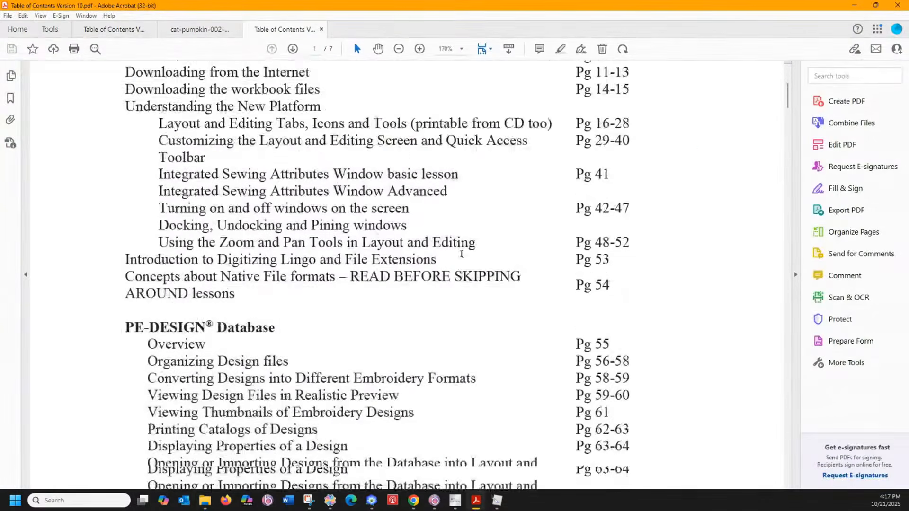
pyautogui.click(320, 30)
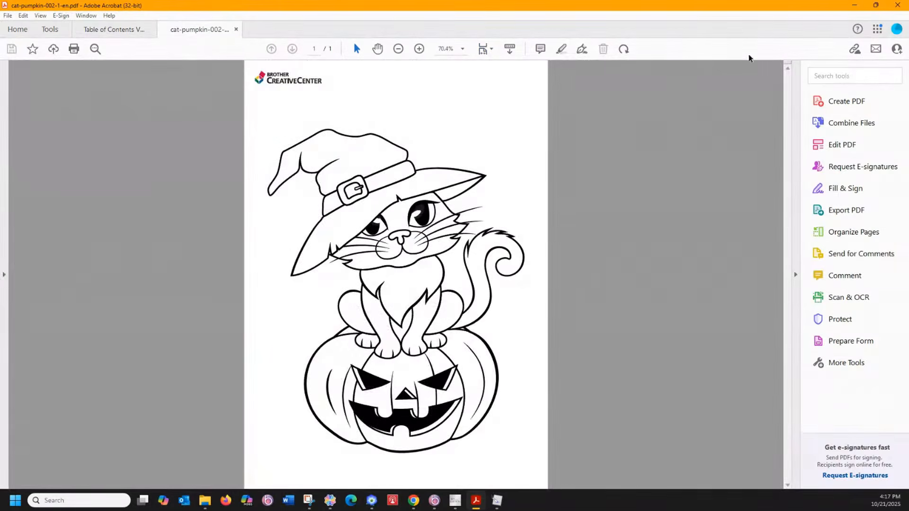
pyautogui.click(897, 5)
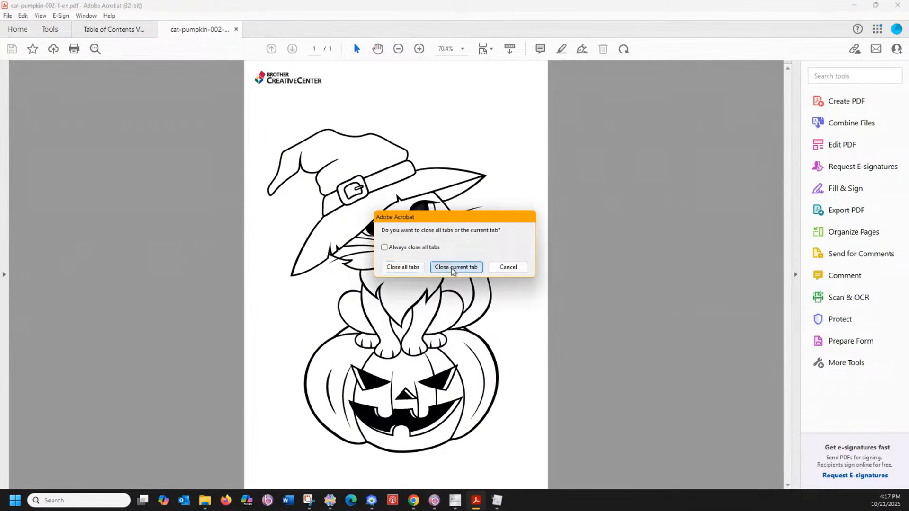
pyautogui.click(452, 268)
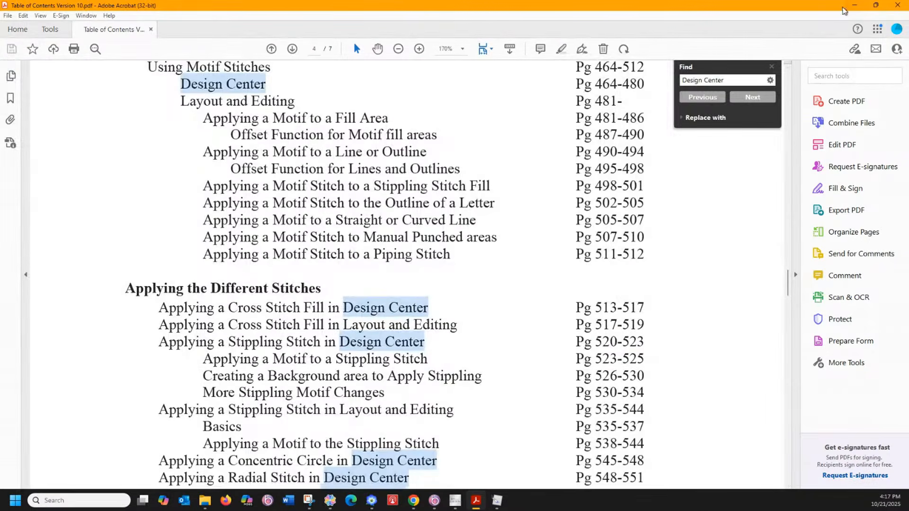
pyautogui.click(855, 6)
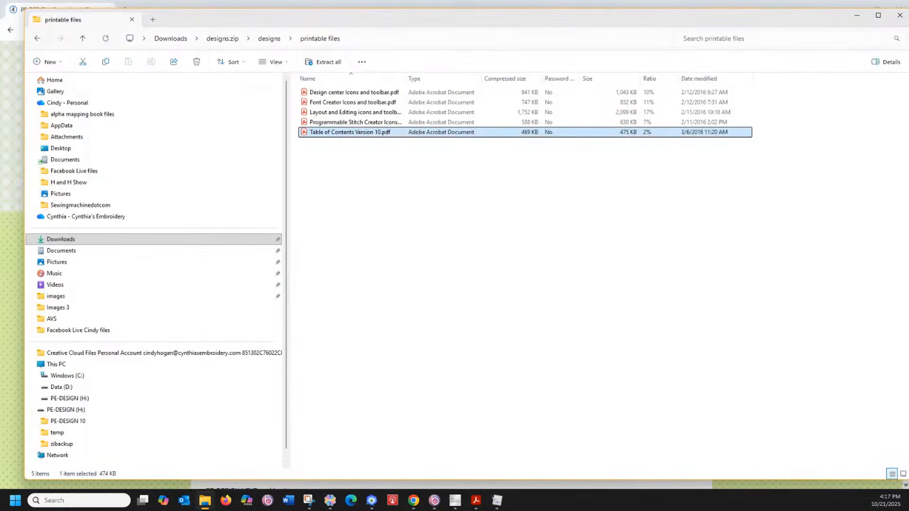
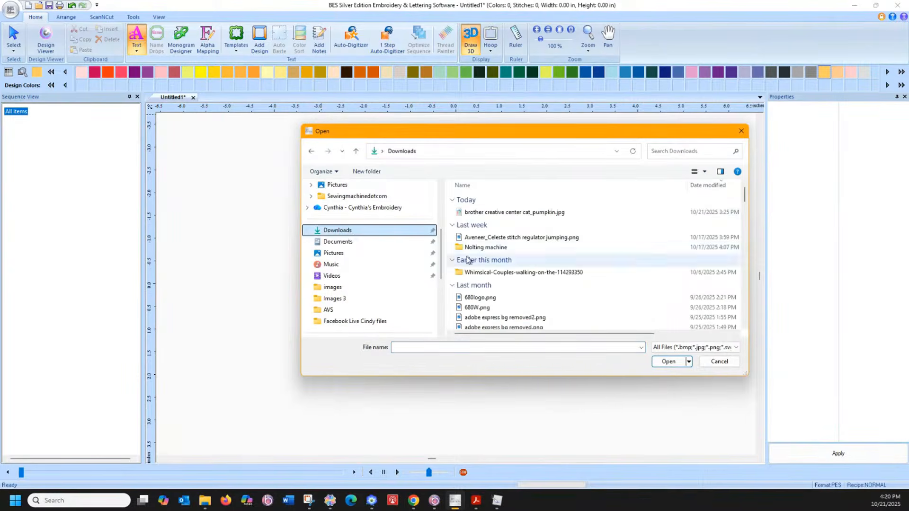
# Auto-digitize cat_pumpkin.jpg into a 3-colour, 69,225-stitch design measuring 5.92 × 7.83 in.
pyautogui.doubleClick(472, 217)
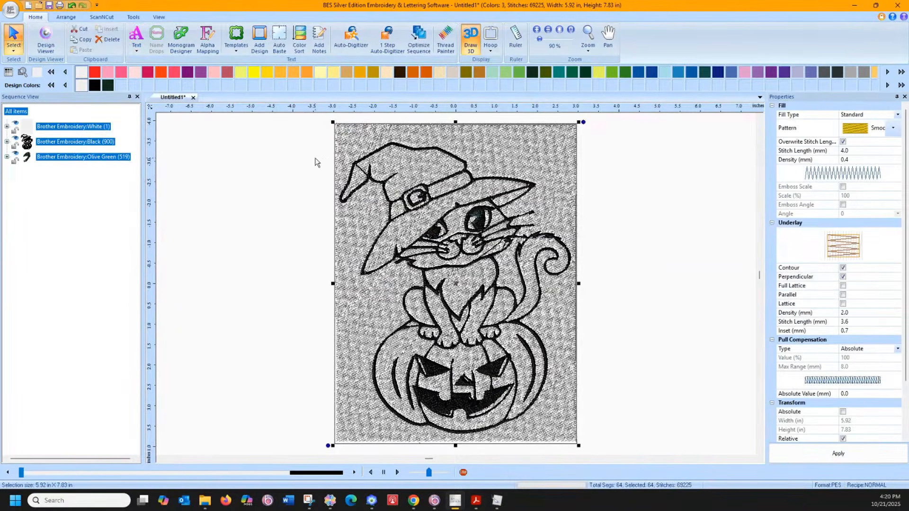
# Delete the white rectangular background fill from the White group, leaving a 41,362-stitch design.
pyautogui.click(299, 228)
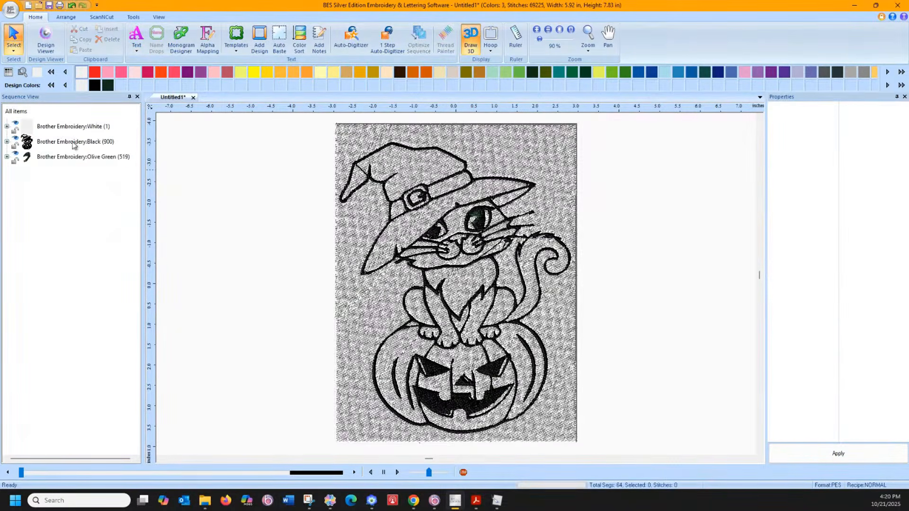
pyautogui.click(6, 127)
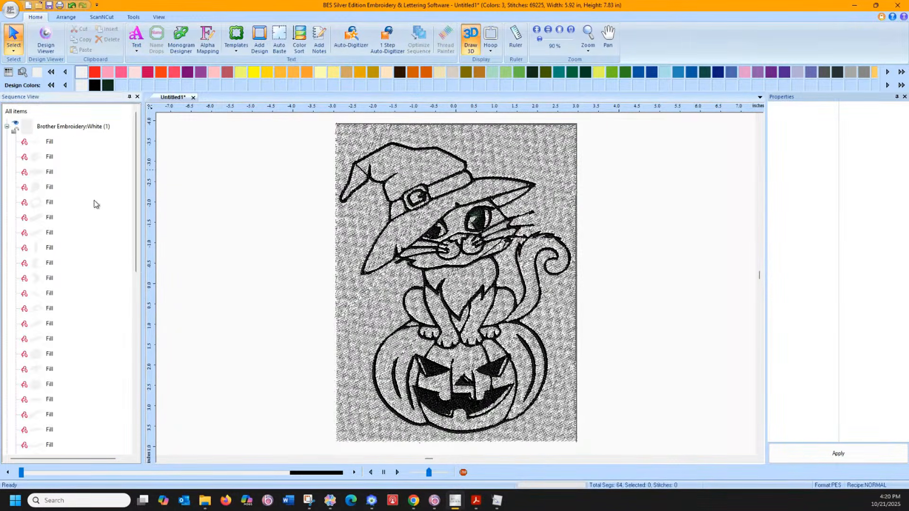
pyautogui.moveTo(137, 193); pyautogui.dragTo(114, 400)
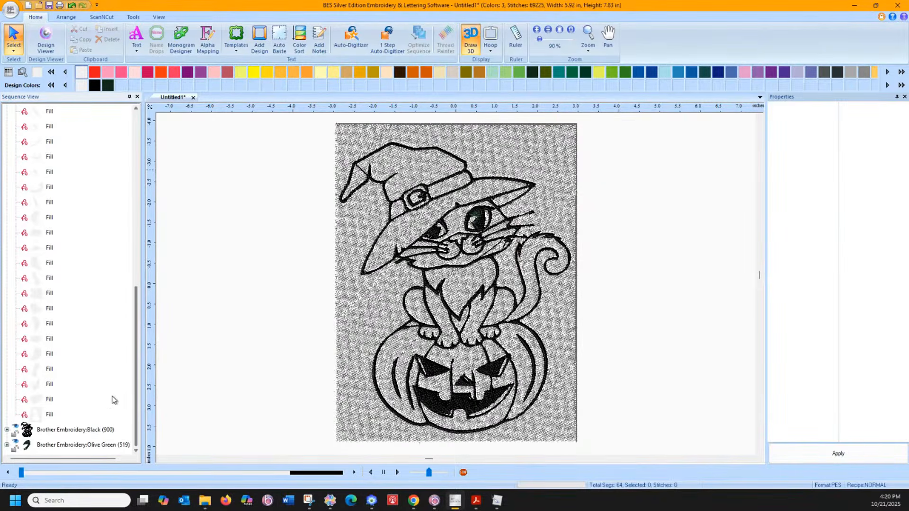
pyautogui.click(63, 417)
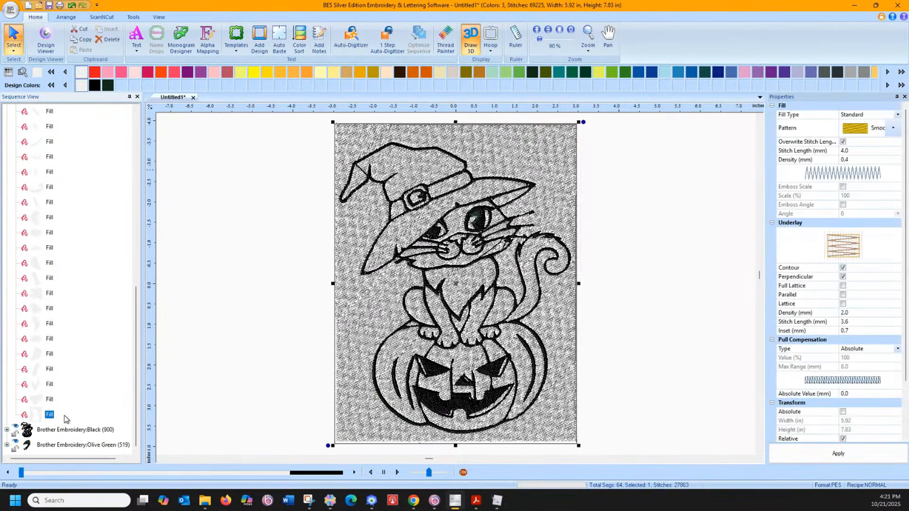
pyautogui.press('Delete')
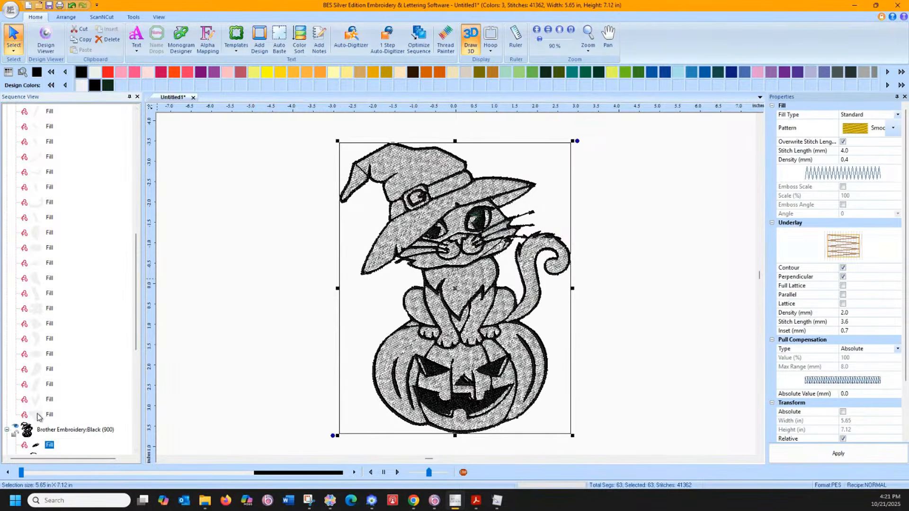
pyautogui.click(38, 415)
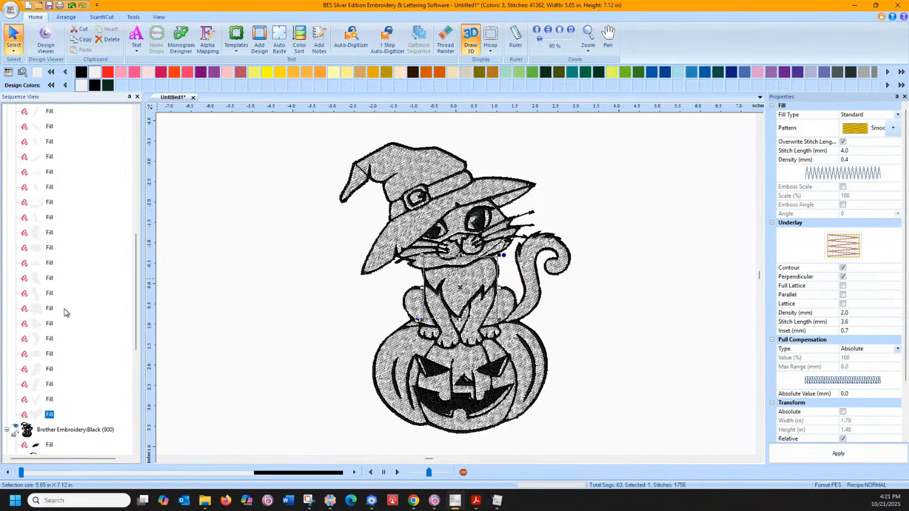
pyautogui.scroll(5, 64, 312)
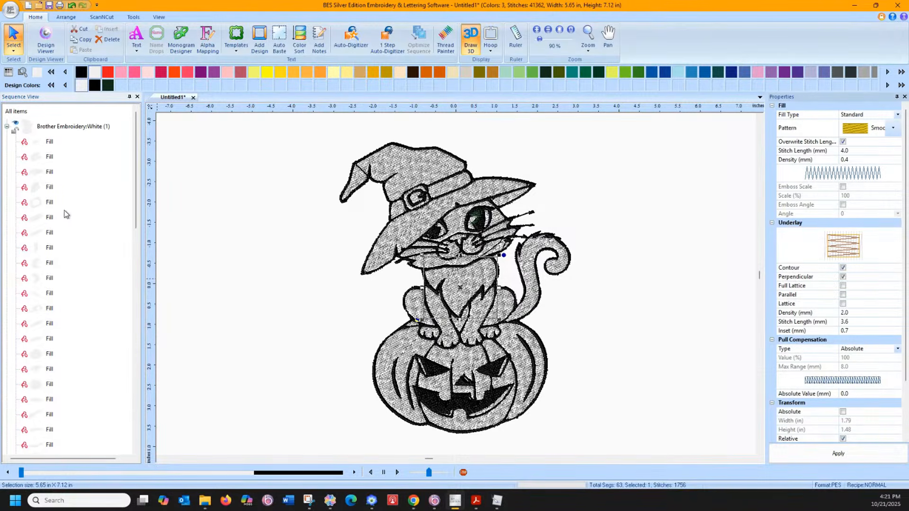
# Colour the witch hat Violet, the ear Lilac, the hat band Deep Rose and the buckle Pumpkin.
pyautogui.click(47, 172)
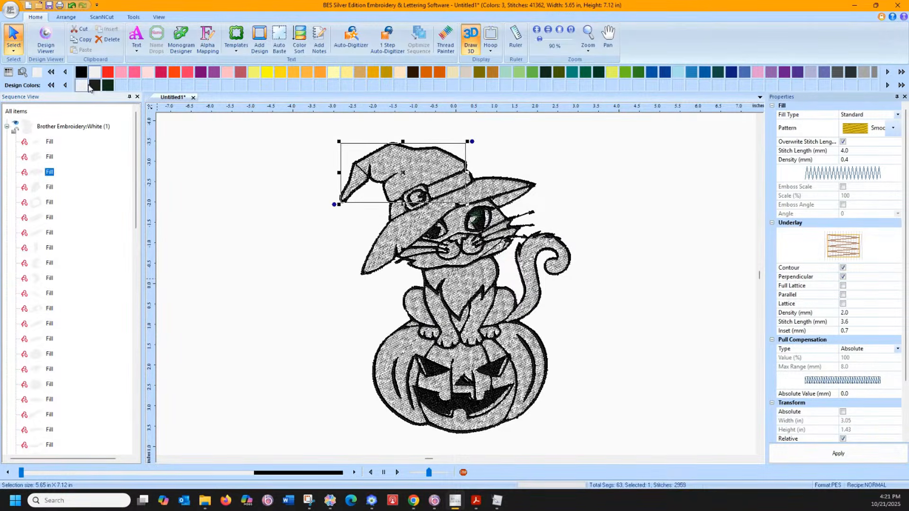
pyautogui.click(784, 72)
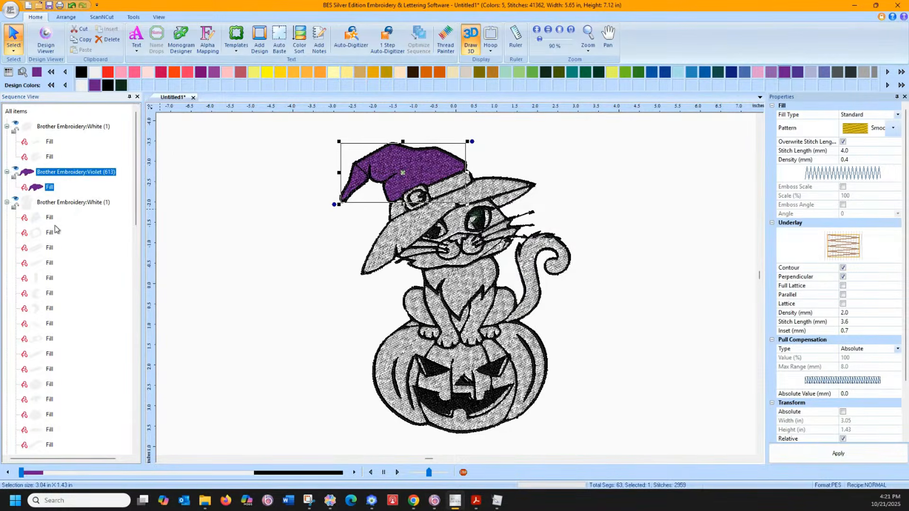
pyautogui.click(50, 263)
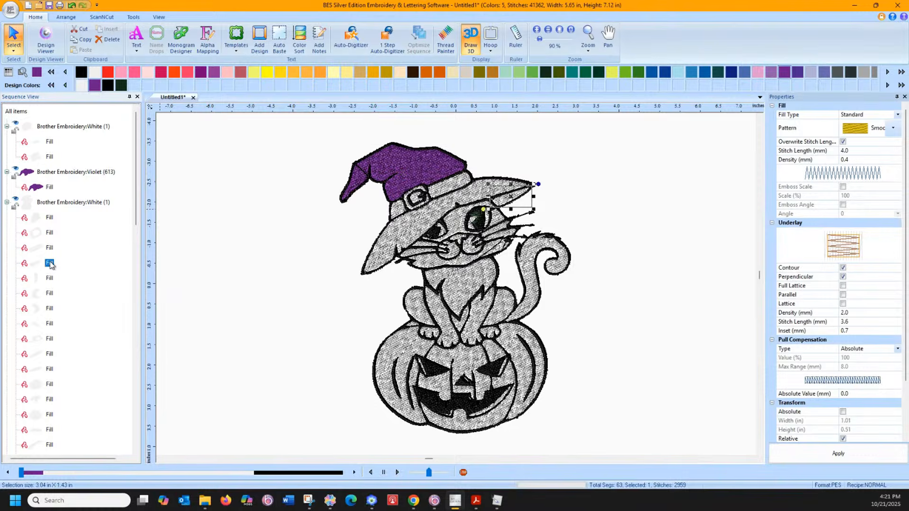
pyautogui.click(771, 71)
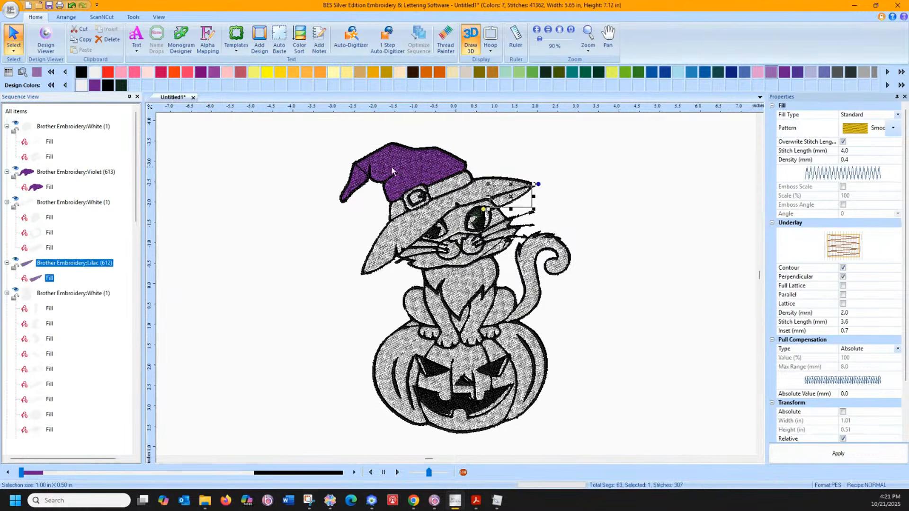
pyautogui.click(35, 248)
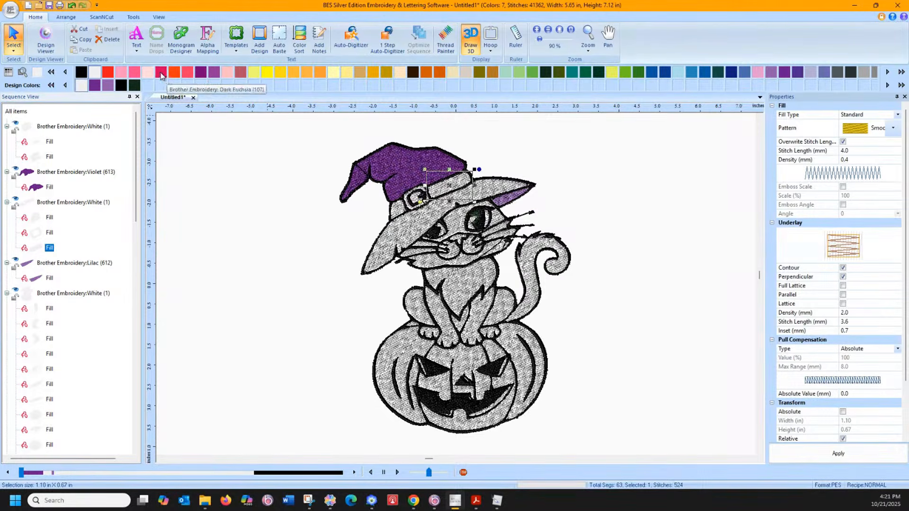
pyautogui.click(134, 72)
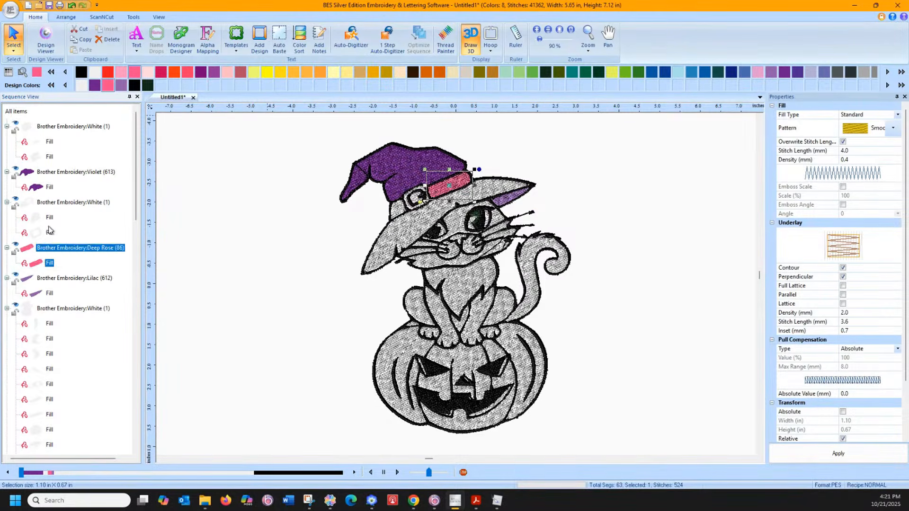
pyautogui.click(50, 231)
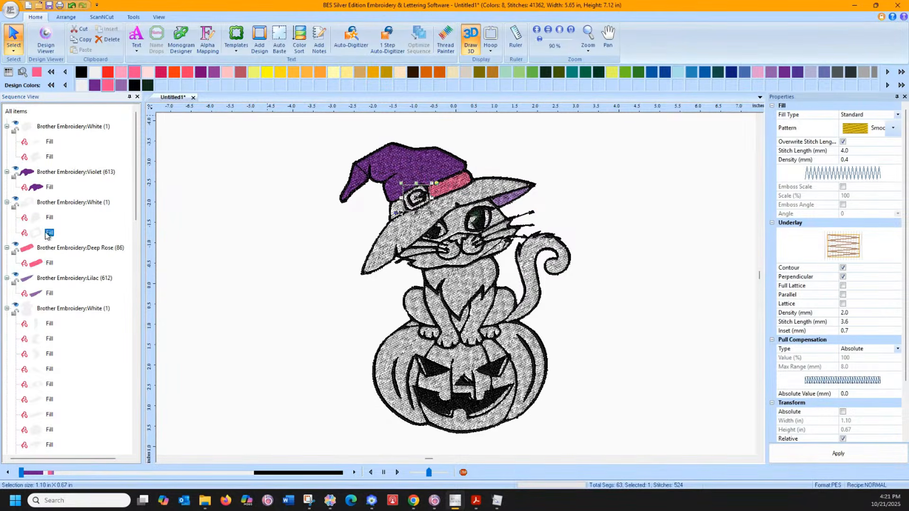
pyautogui.click(311, 76)
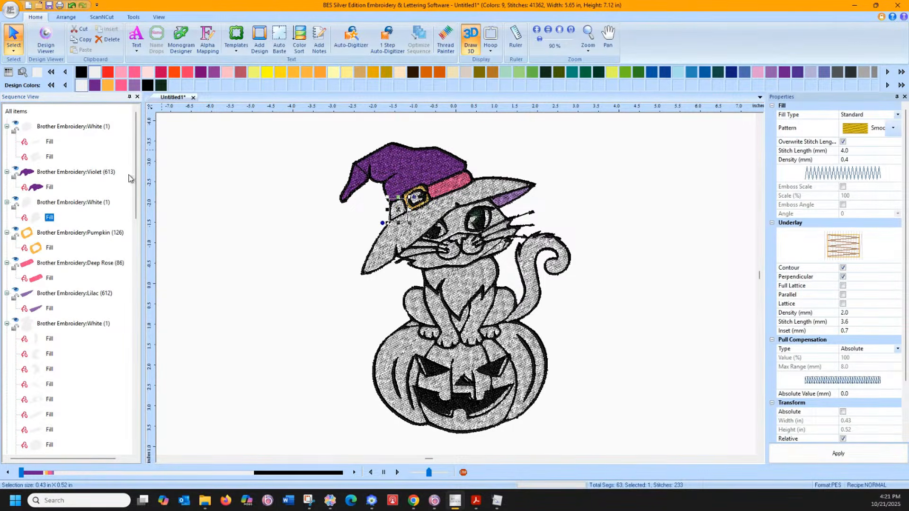
# Make two more hat pieces Deep Rose, merge all Deep Rose fills, and colour the top fill Pumpkin.
pyautogui.click(121, 85)
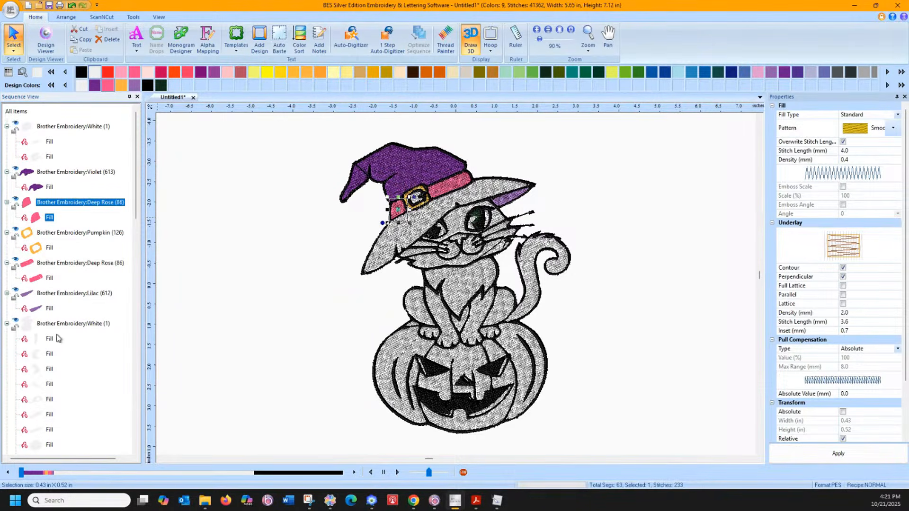
pyautogui.click(49, 157)
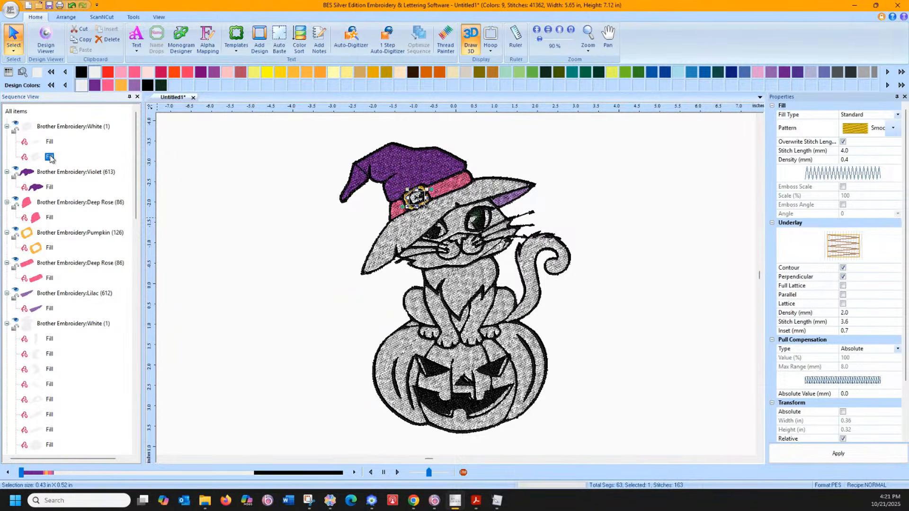
pyautogui.click(108, 85)
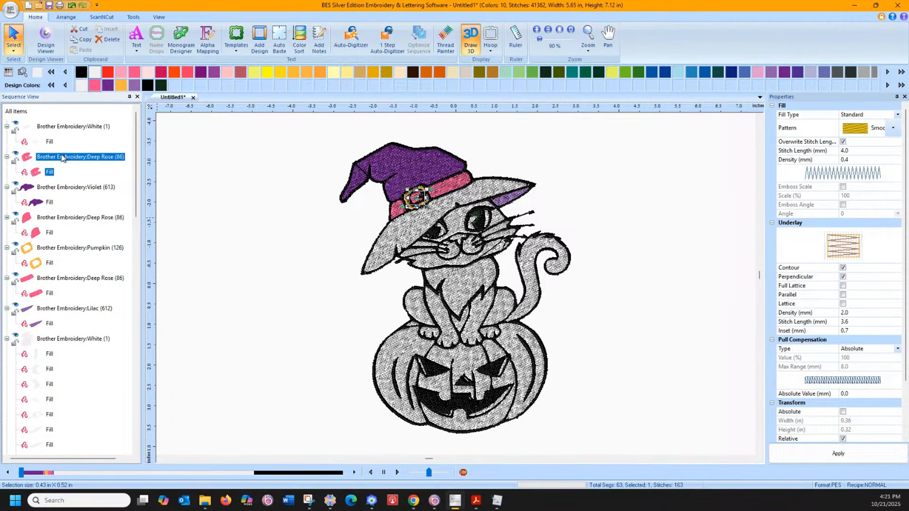
pyautogui.keyDown('ctrl'); pyautogui.click(58, 218); pyautogui.keyUp('ctrl')
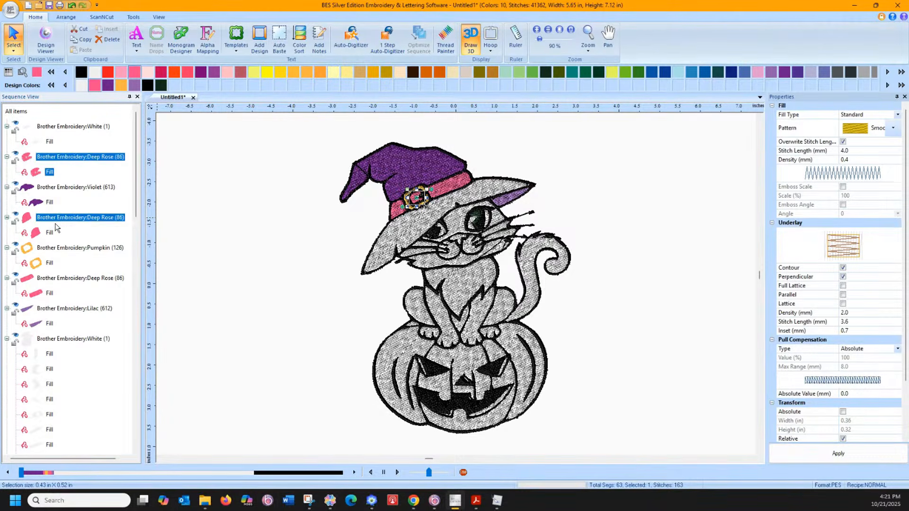
pyautogui.moveTo(55, 223); pyautogui.dragTo(56, 225)
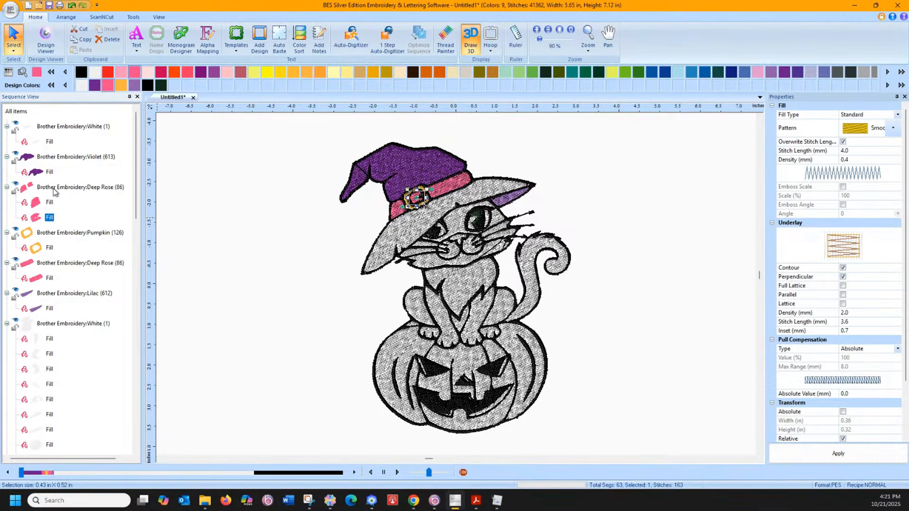
pyautogui.moveTo(53, 191); pyautogui.dragTo(52, 242)
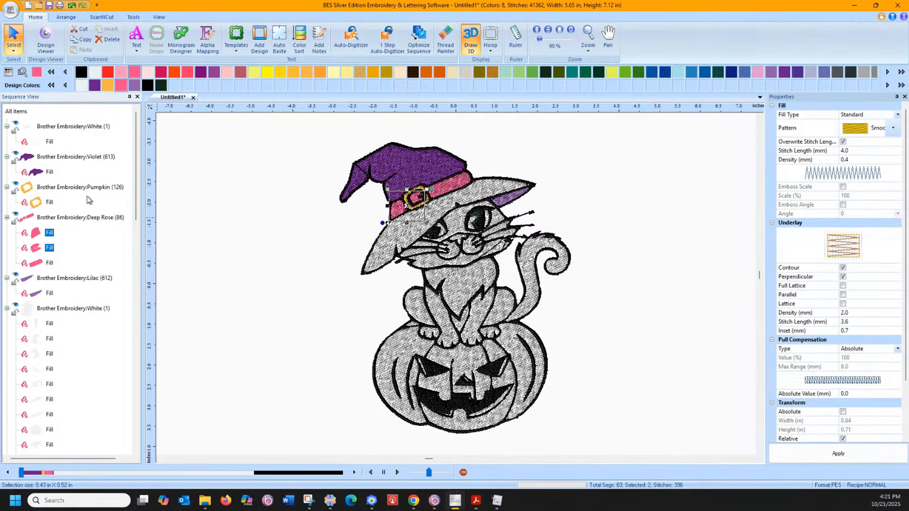
pyautogui.click(49, 142)
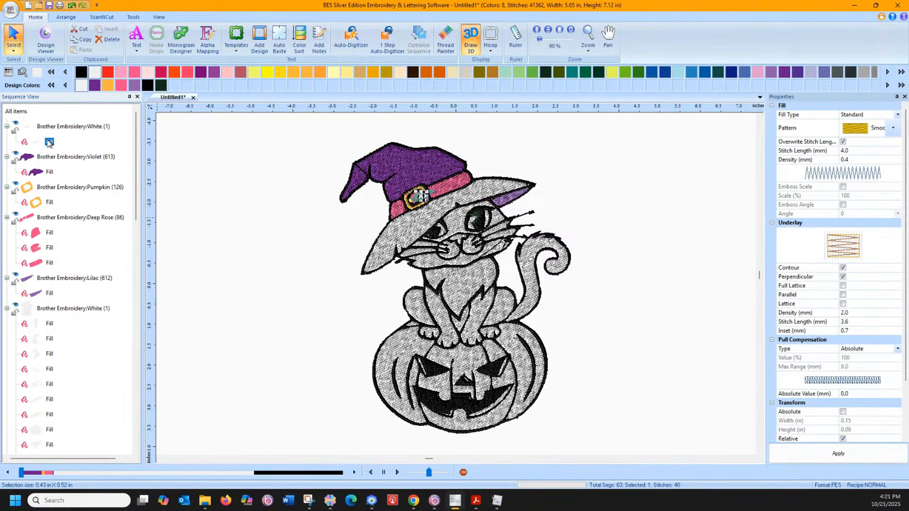
pyautogui.click(110, 87)
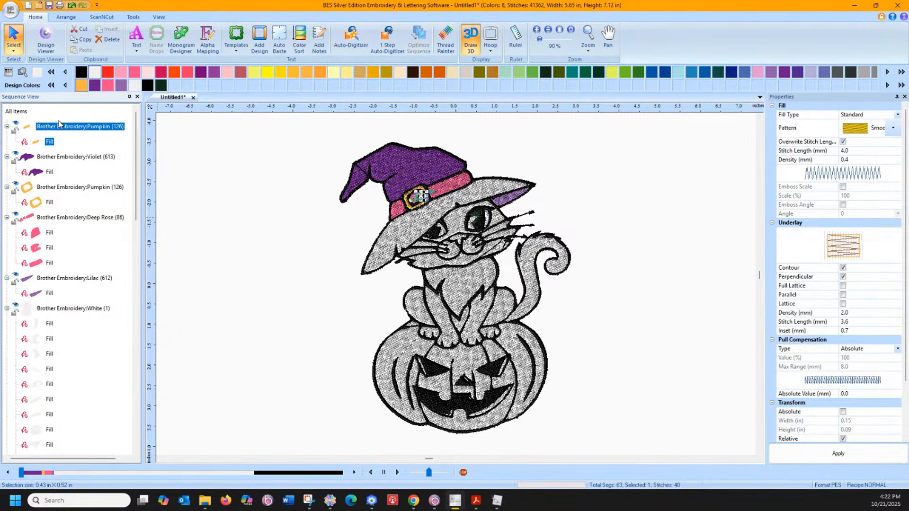
# Merge the Pumpkin fills into one group and shade the nose pieces Gray and Pewter.
pyautogui.moveTo(61, 128); pyautogui.dragTo(50, 192)
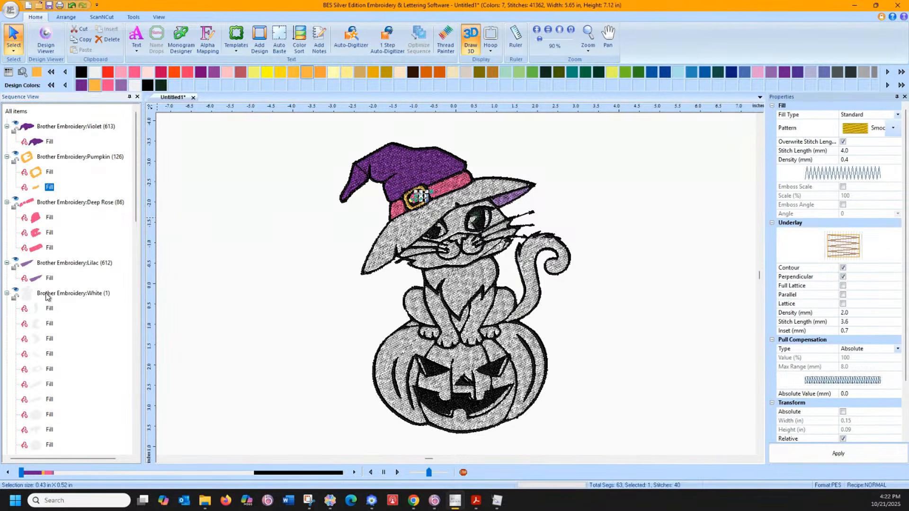
pyautogui.scroll(-1, 46, 296)
pyautogui.click(49, 263)
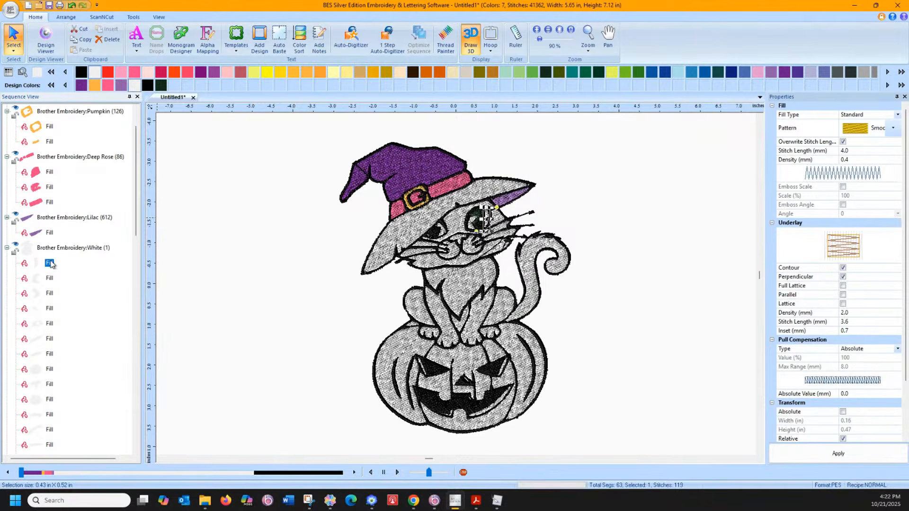
pyautogui.scroll(-2, 52, 284)
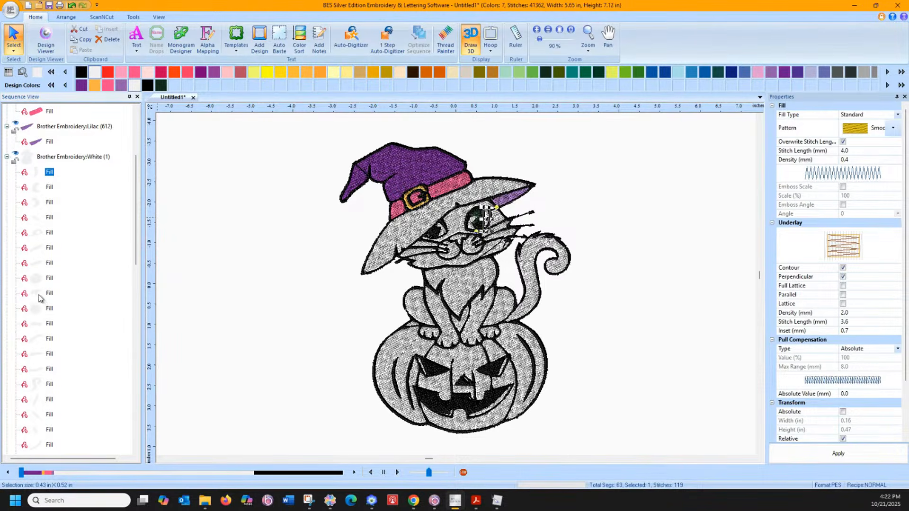
pyautogui.click(40, 294)
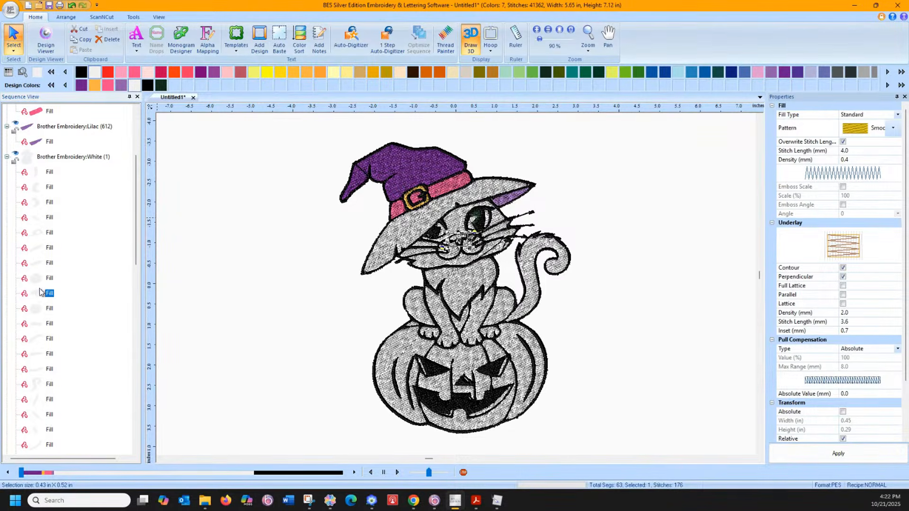
pyautogui.click(466, 72)
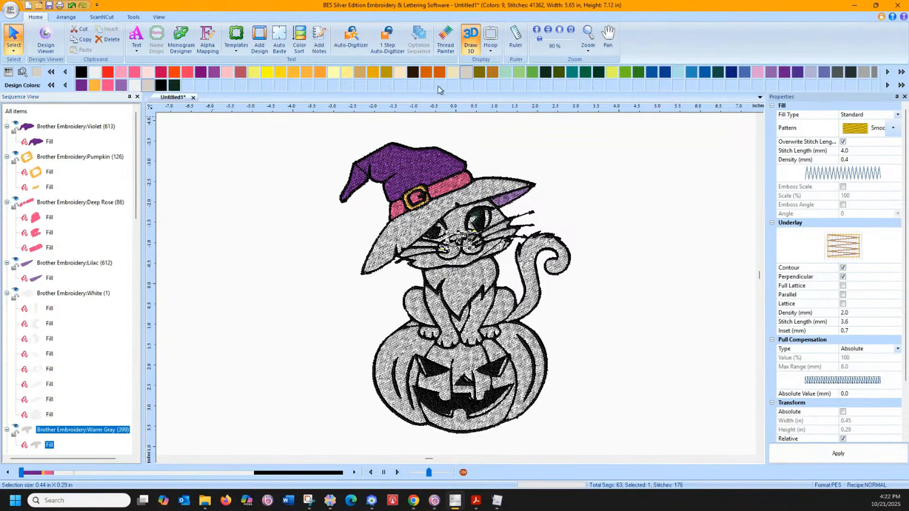
pyautogui.click(875, 72)
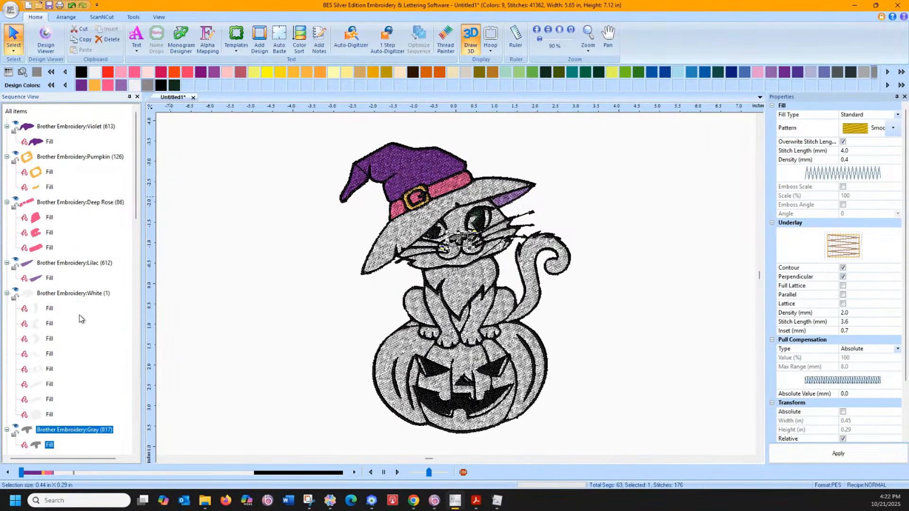
pyautogui.click(34, 419)
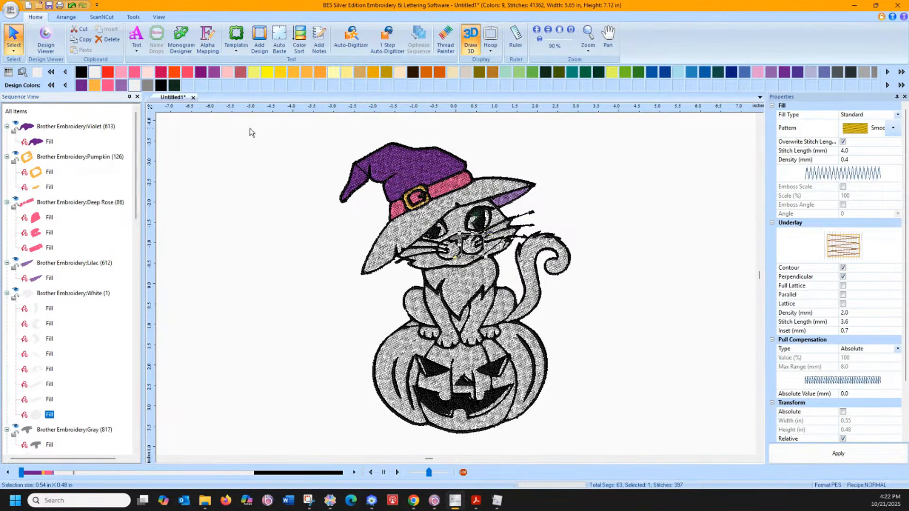
pyautogui.click(837, 73)
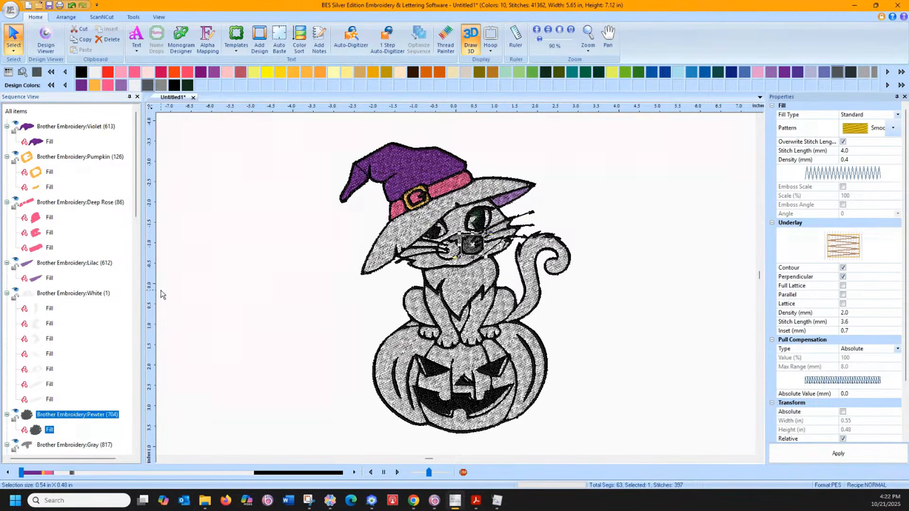
# Recolour the large white face area Pewter.
pyautogui.click(44, 370)
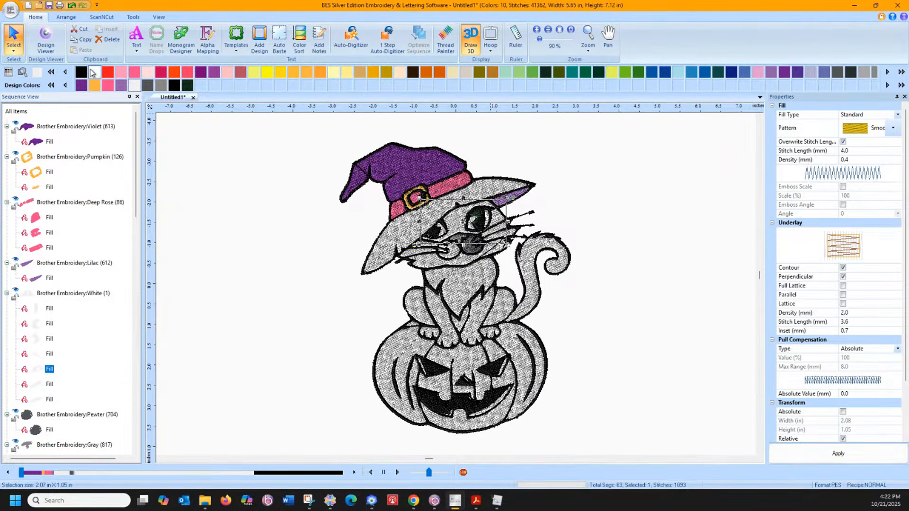
pyautogui.click(48, 310)
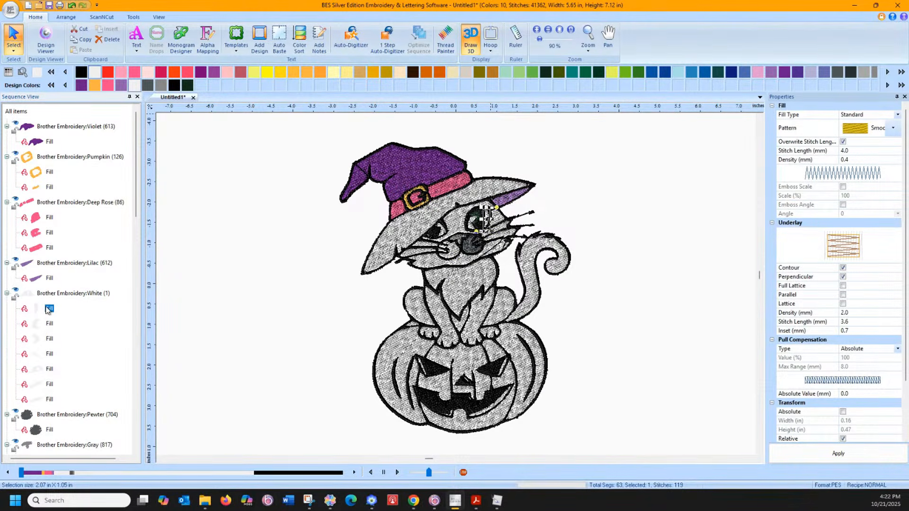
pyautogui.click(49, 324)
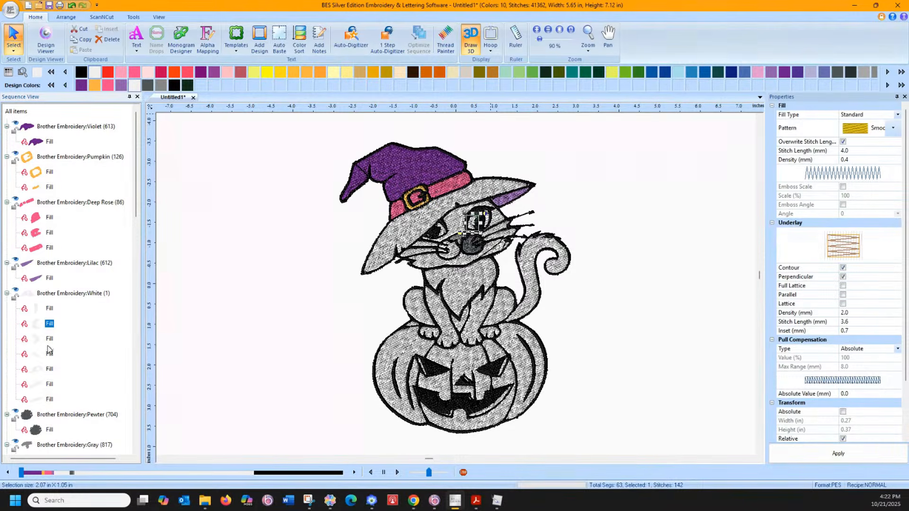
pyautogui.click(48, 340)
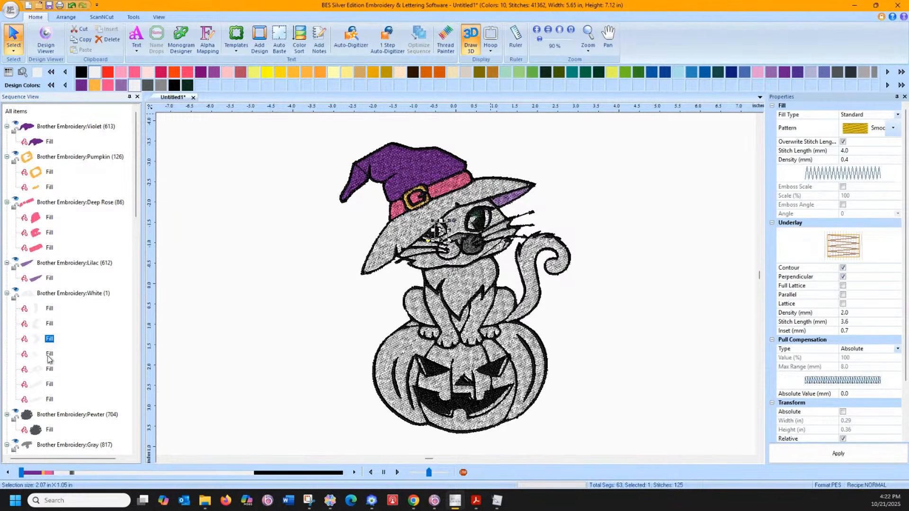
pyautogui.click(49, 355)
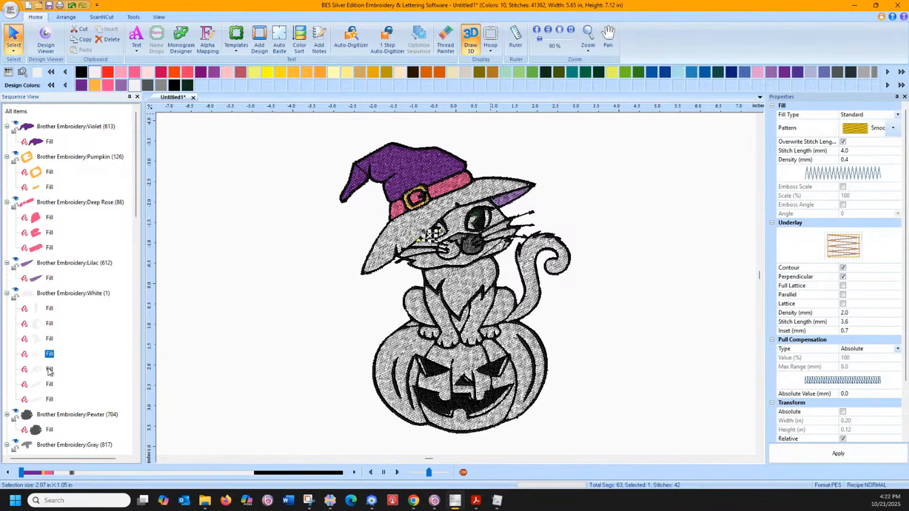
pyautogui.click(49, 370)
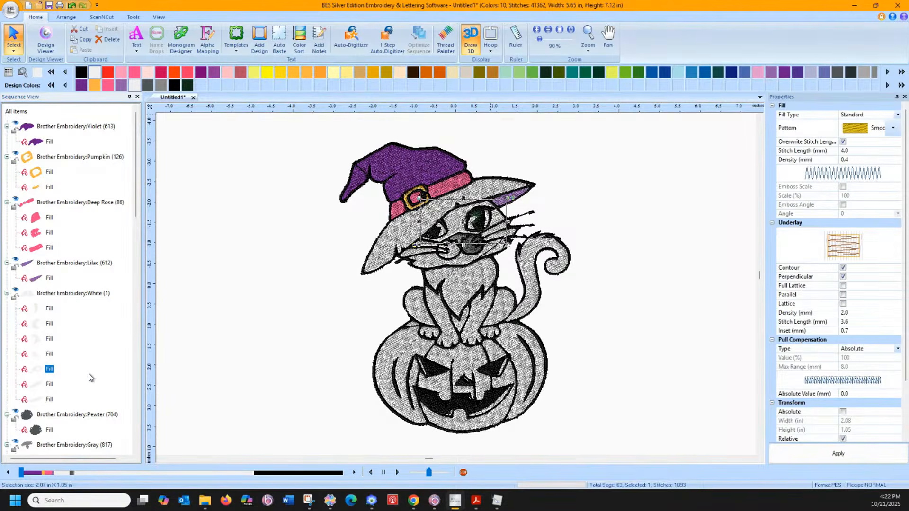
pyautogui.click(161, 87)
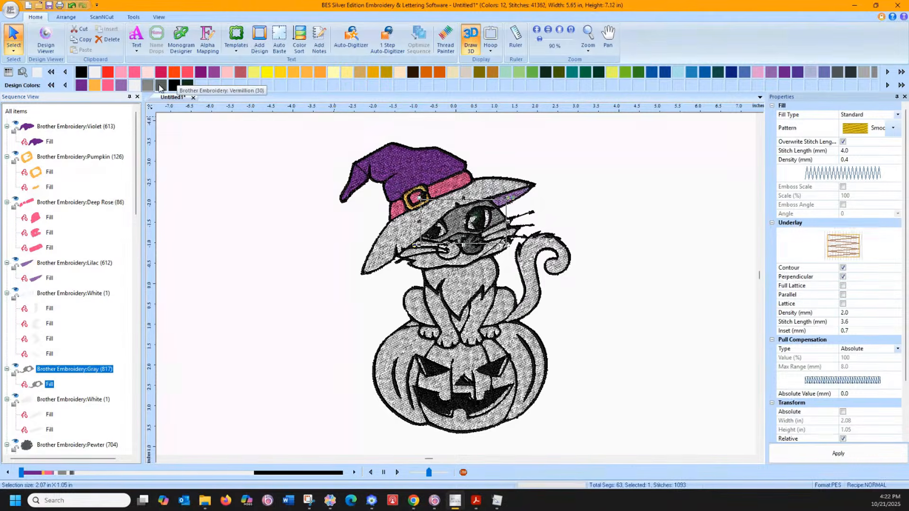
pyautogui.click(156, 90)
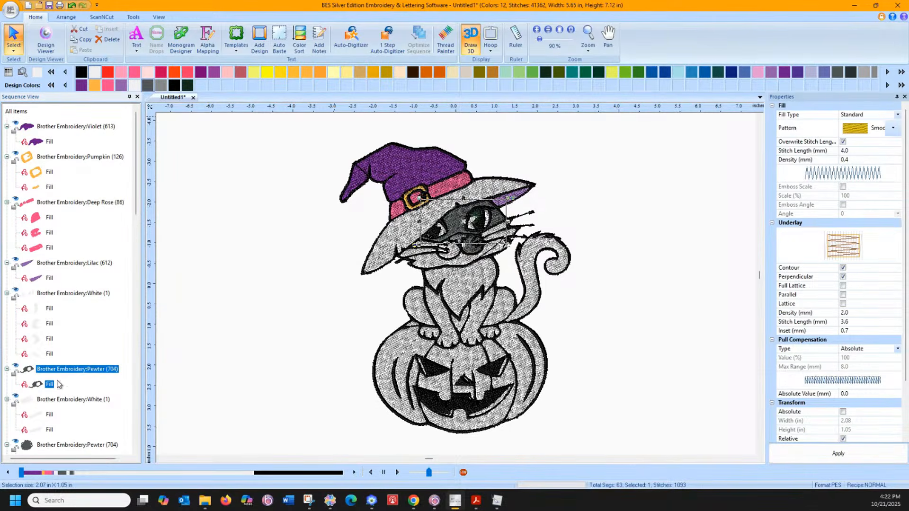
# Make the next remaining white face piece Pewter as well.
pyautogui.scroll(-2, 65, 364)
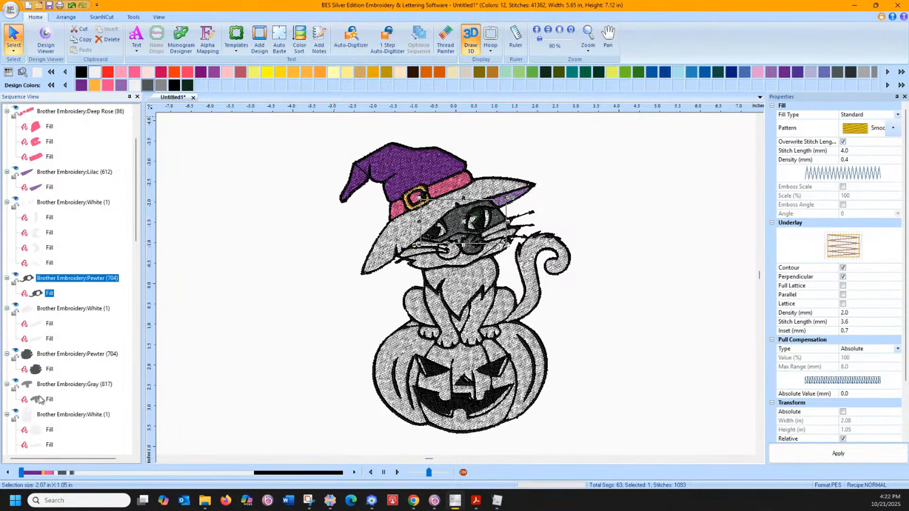
pyautogui.click(41, 400)
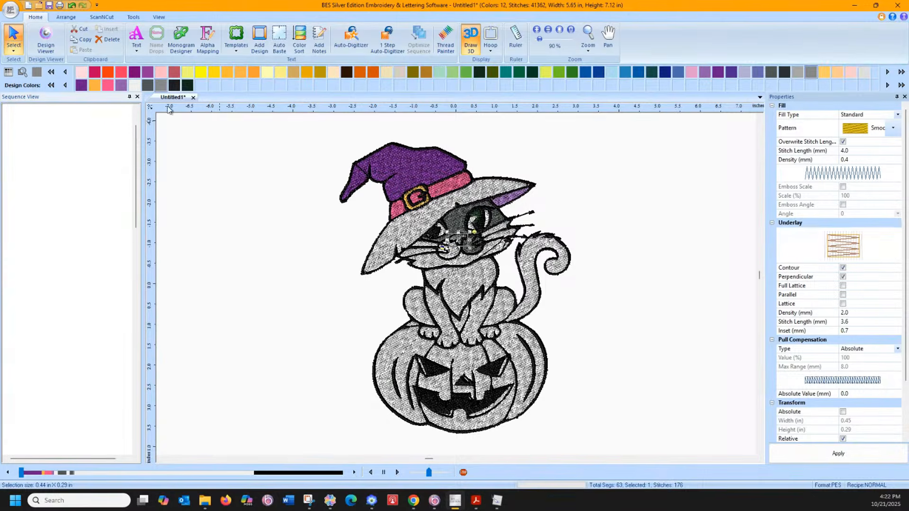
pyautogui.scroll(-2, 60, 393)
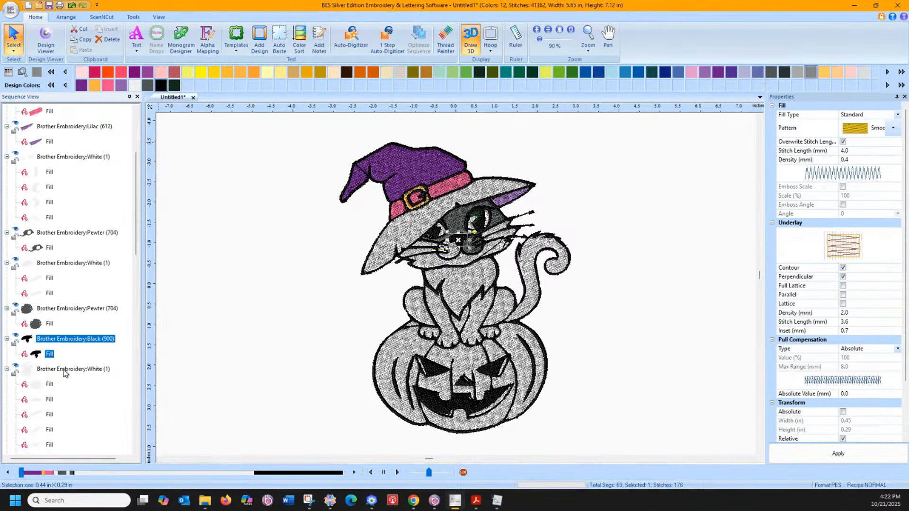
pyautogui.scroll(-2, 65, 373)
pyautogui.click(49, 294)
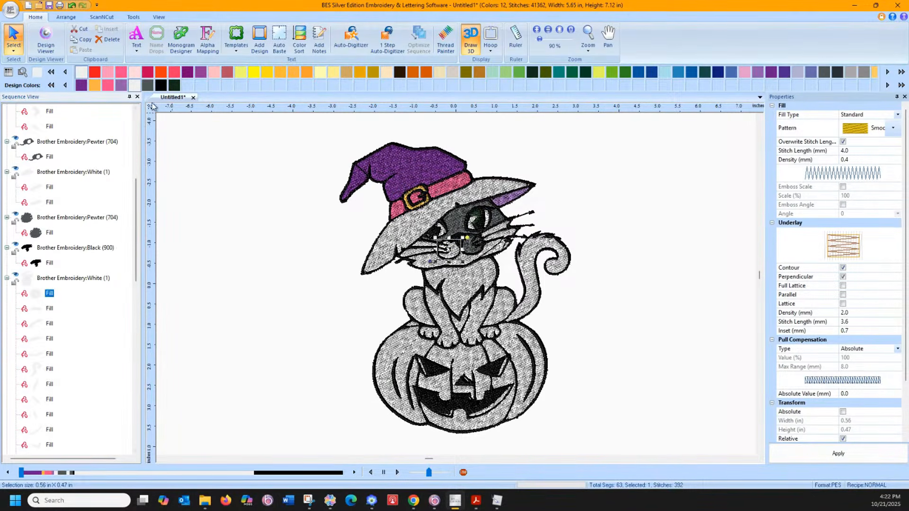
pyautogui.click(148, 85)
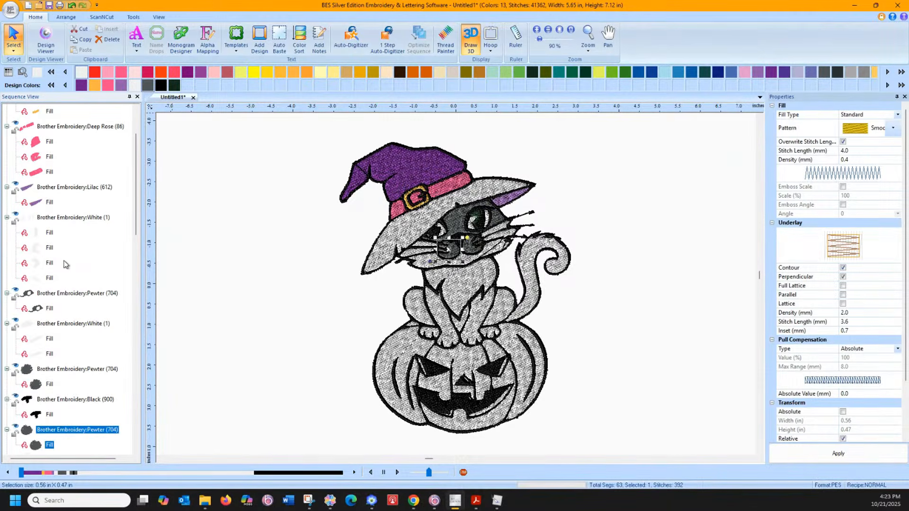
# Recolour the white whisker piece Olive Green.
pyautogui.scroll(-3, 80, 329)
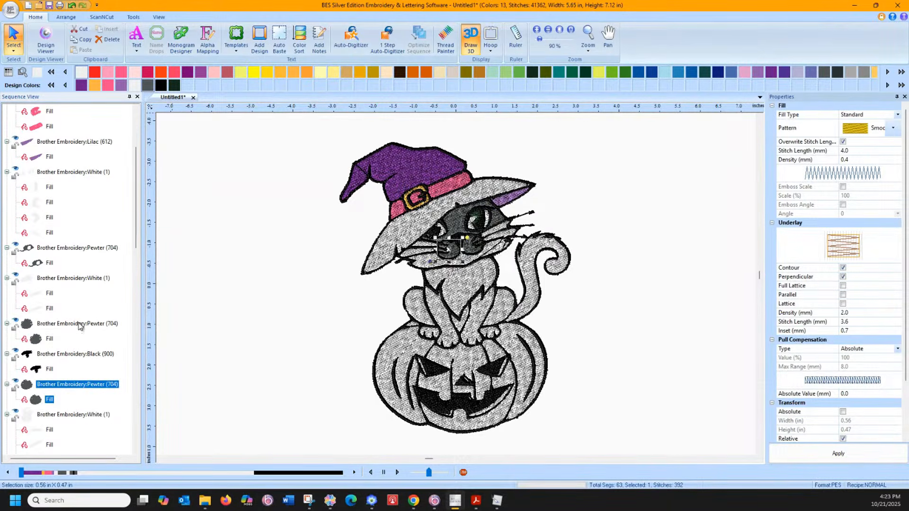
pyautogui.scroll(-1, 75, 325)
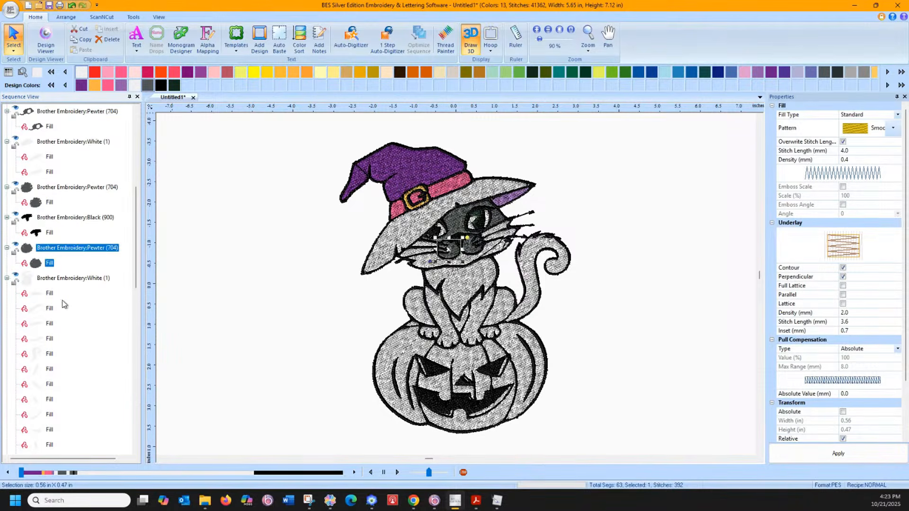
pyautogui.click(49, 294)
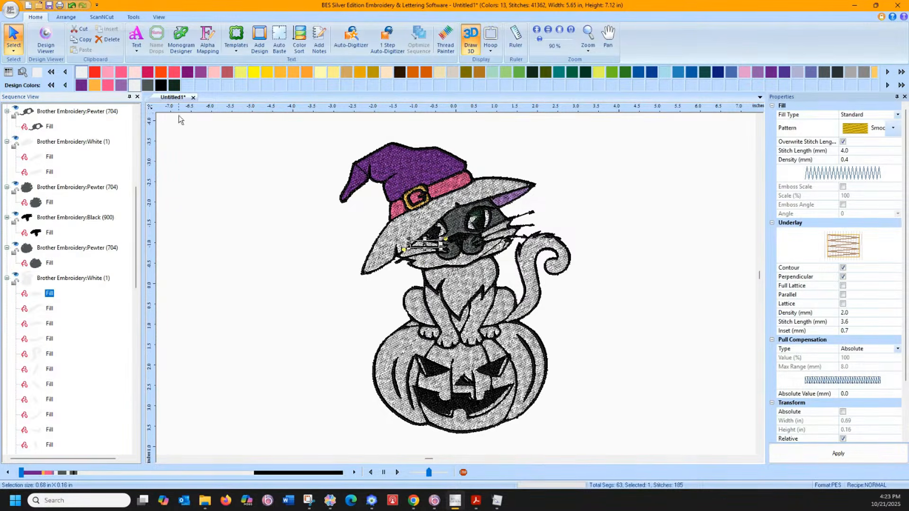
pyautogui.click(161, 85)
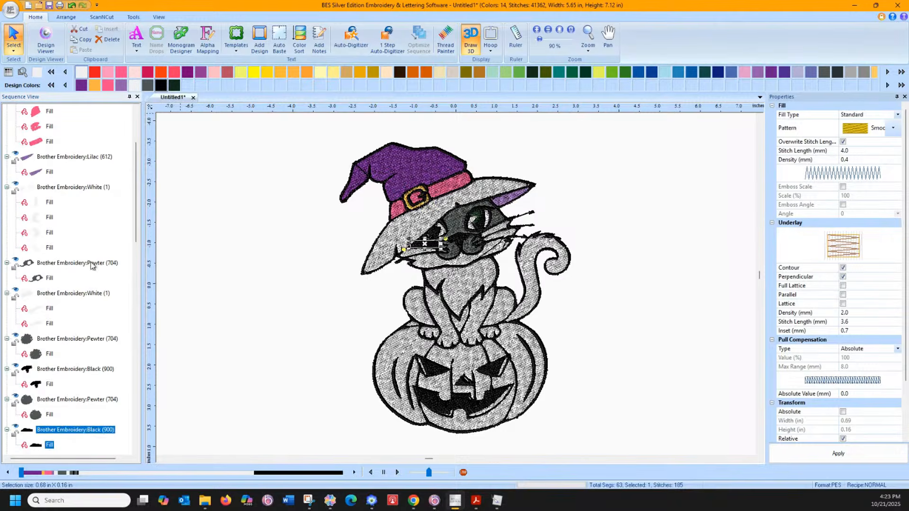
pyautogui.click(149, 86)
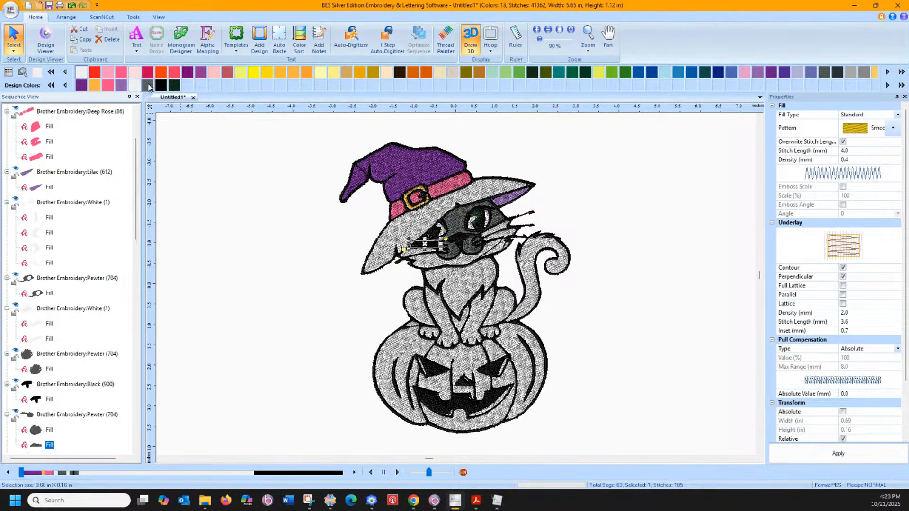
pyautogui.click(174, 86)
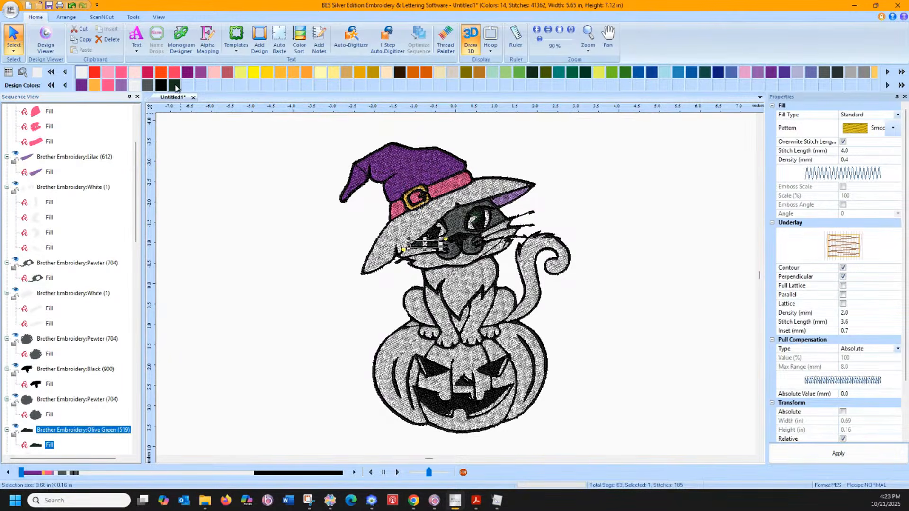
# Select the hat brim fill from among the remaining white pieces.
pyautogui.scroll(-2, 65, 426)
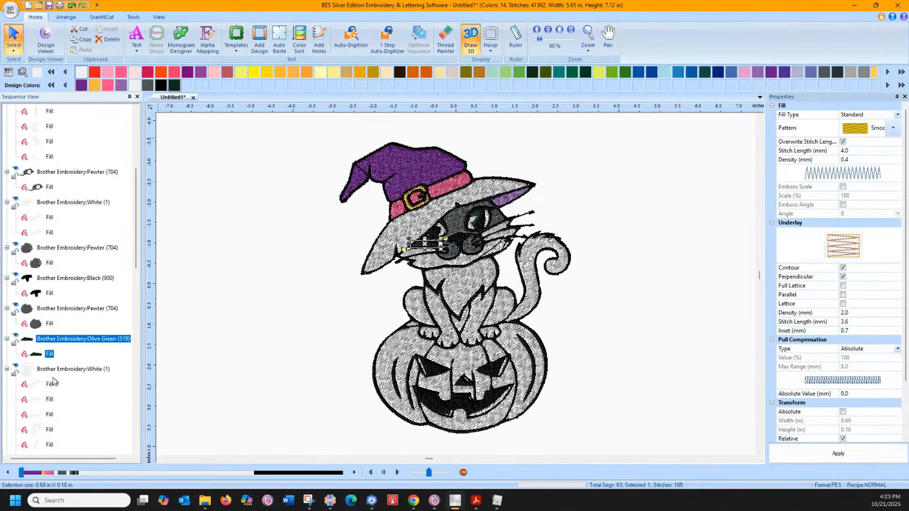
pyautogui.click(50, 384)
pyautogui.keyDown('shift'); pyautogui.click(50, 414); pyautogui.keyUp('shift')
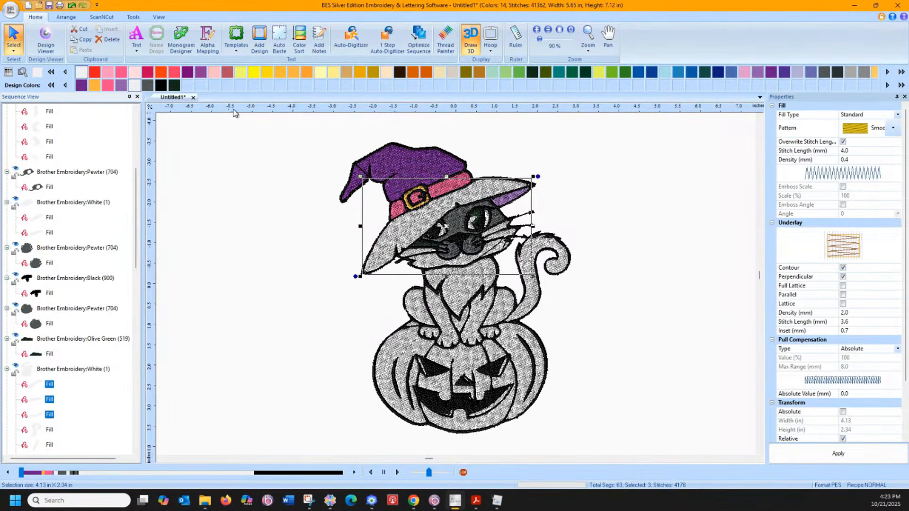
pyautogui.click(98, 370)
pyautogui.click(43, 387)
# Colour the hat brim Violet and the cat's head, body and tail pieces Olive Green.
pyautogui.click(82, 87)
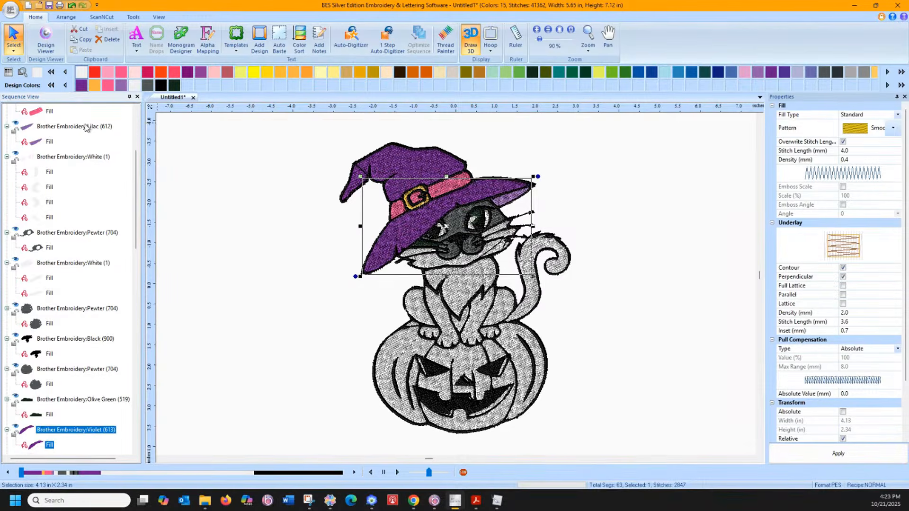
pyautogui.scroll(-3, 51, 406)
pyautogui.click(50, 339)
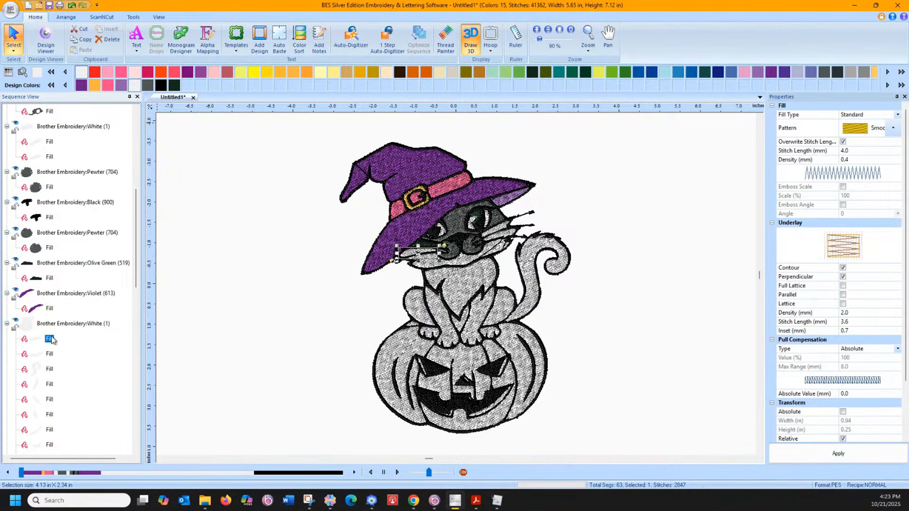
pyautogui.keyDown('ctrl'); pyautogui.click(50, 370); pyautogui.keyUp('ctrl')
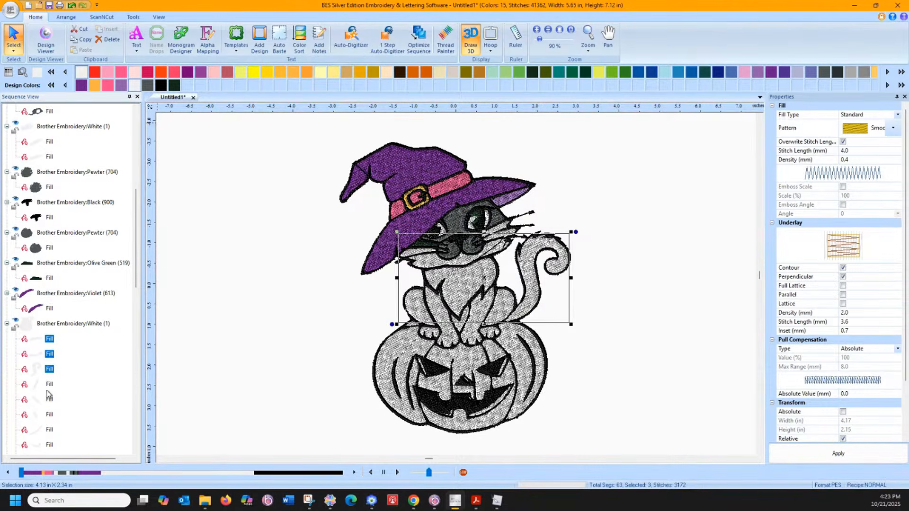
pyautogui.keyDown('ctrl'); pyautogui.click(49, 384); pyautogui.keyUp('ctrl')
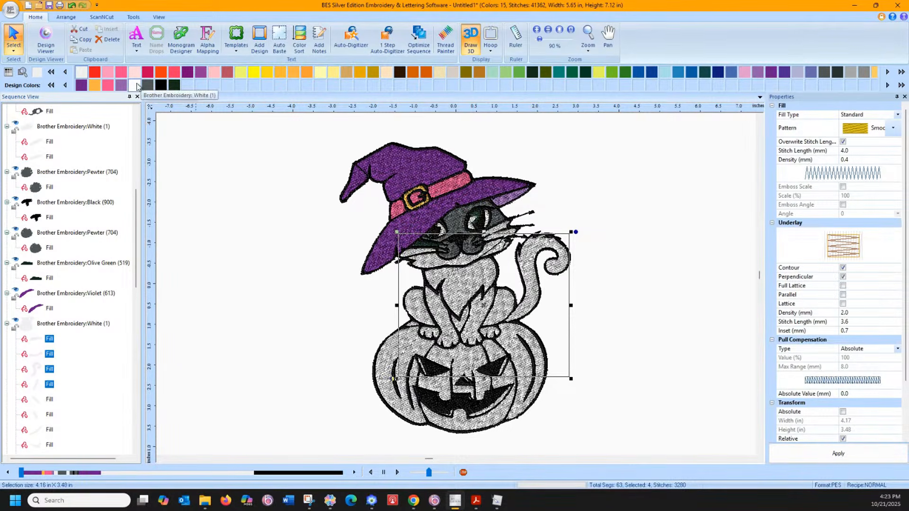
pyautogui.click(175, 86)
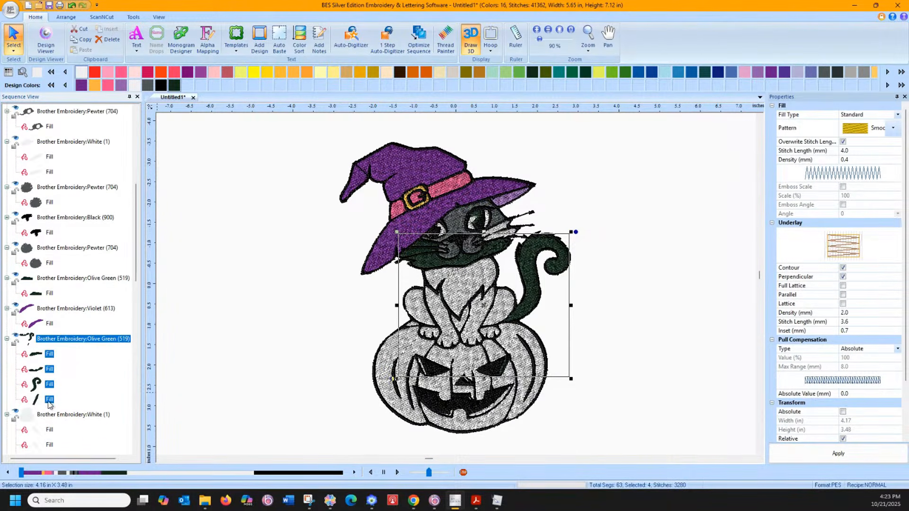
pyautogui.click(49, 400)
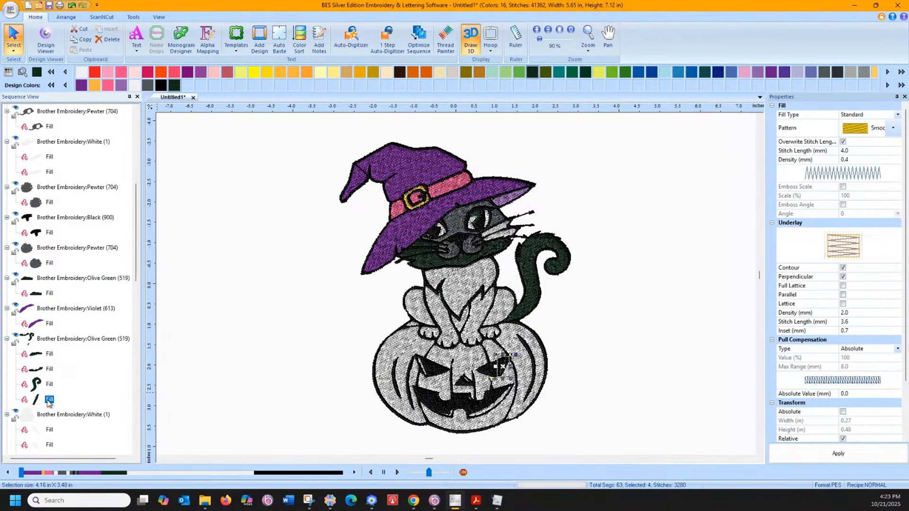
# Colour one jack-o'-lantern piece Pumpkin and the next two white pieces Black.
pyautogui.click(289, 74)
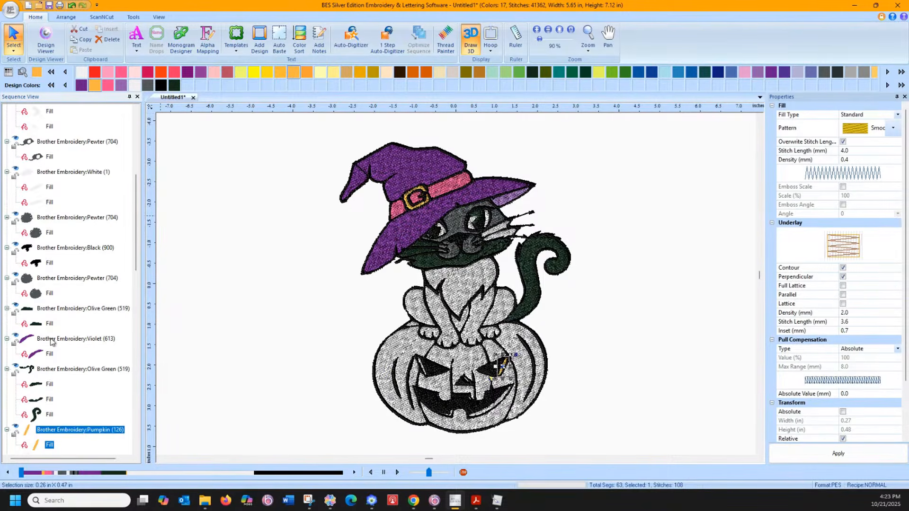
pyautogui.scroll(-4, 49, 356)
pyautogui.click(48, 294)
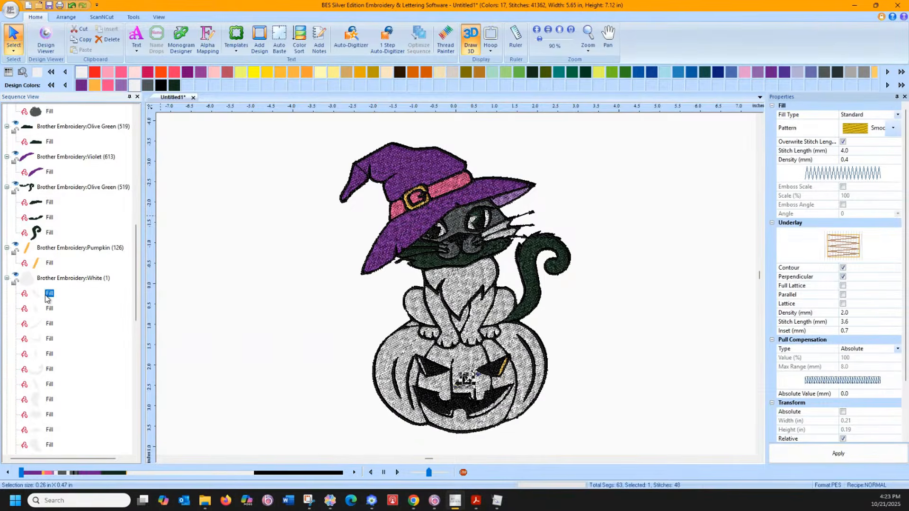
pyautogui.click(203, 340)
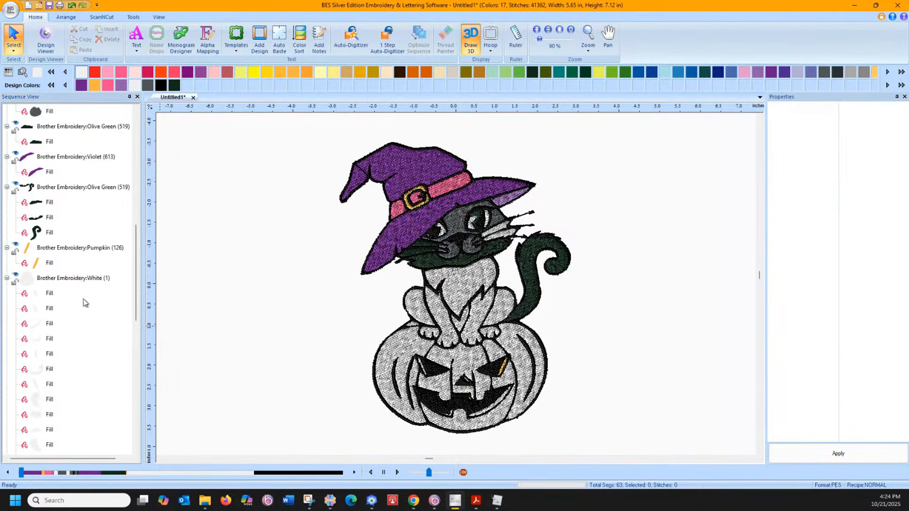
pyautogui.click(49, 294)
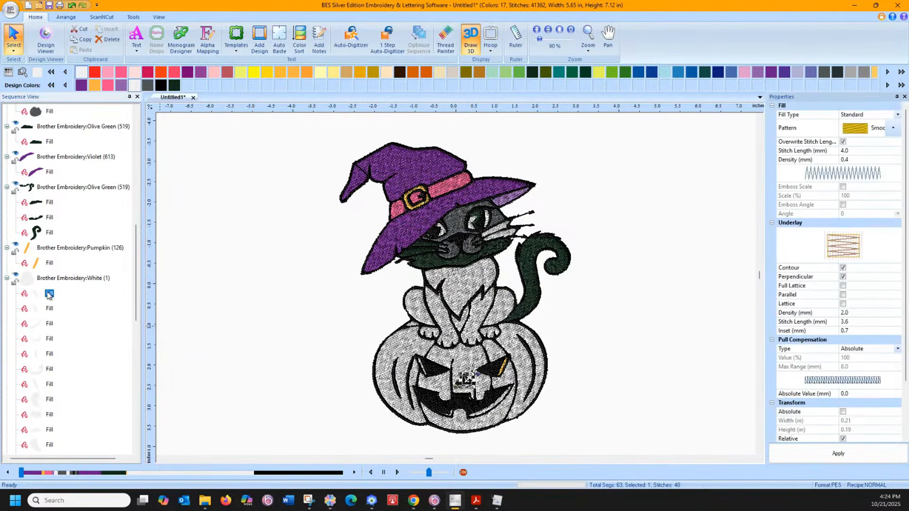
pyautogui.click(160, 87)
pyautogui.scroll(-4, 67, 322)
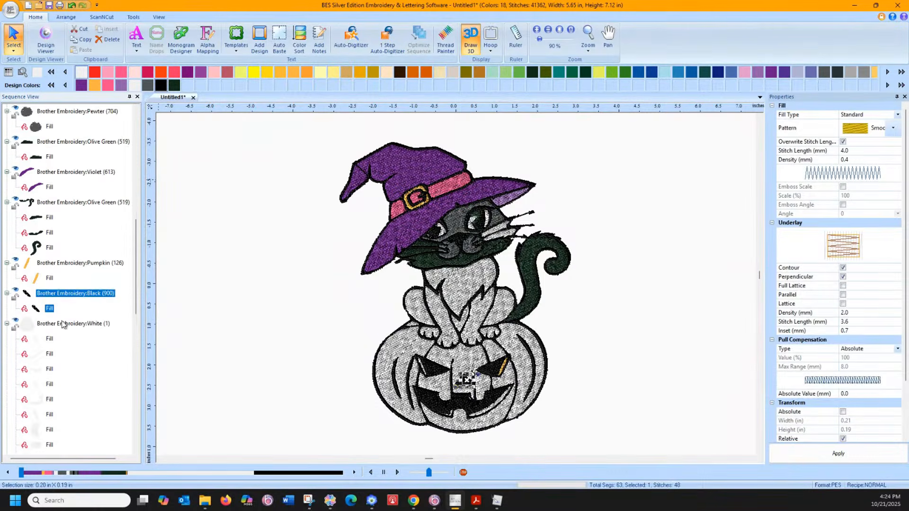
pyautogui.click(49, 294)
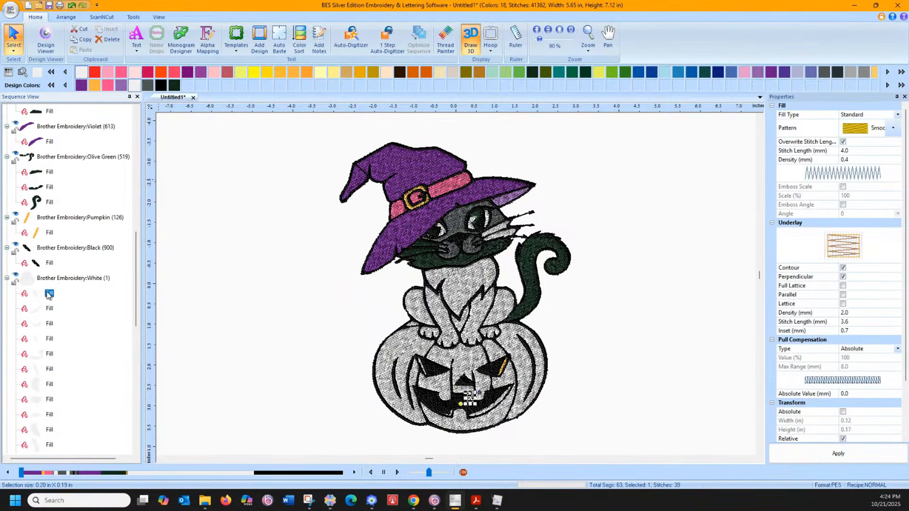
pyautogui.click(161, 85)
# Recolour the following mouth and teeth pieces Orange and Pumpkin.
pyautogui.scroll(-3, 68, 346)
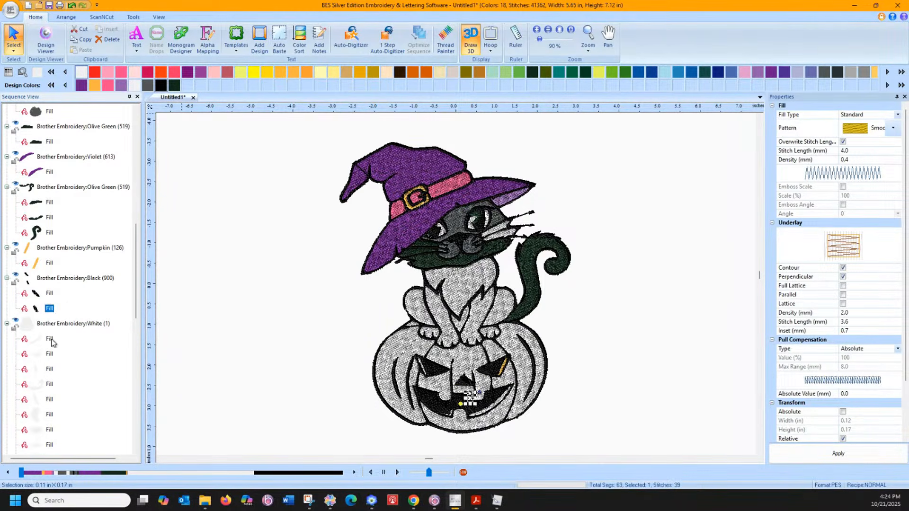
pyautogui.click(50, 338)
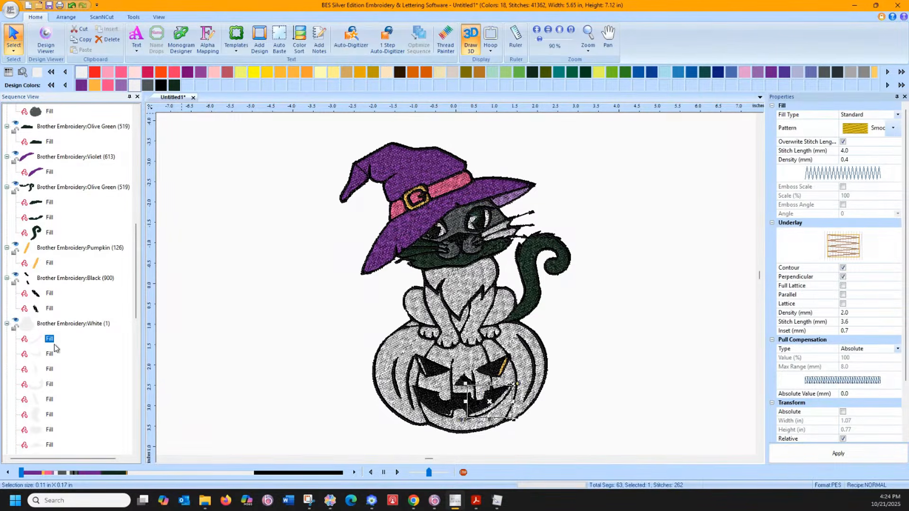
pyautogui.click(275, 72)
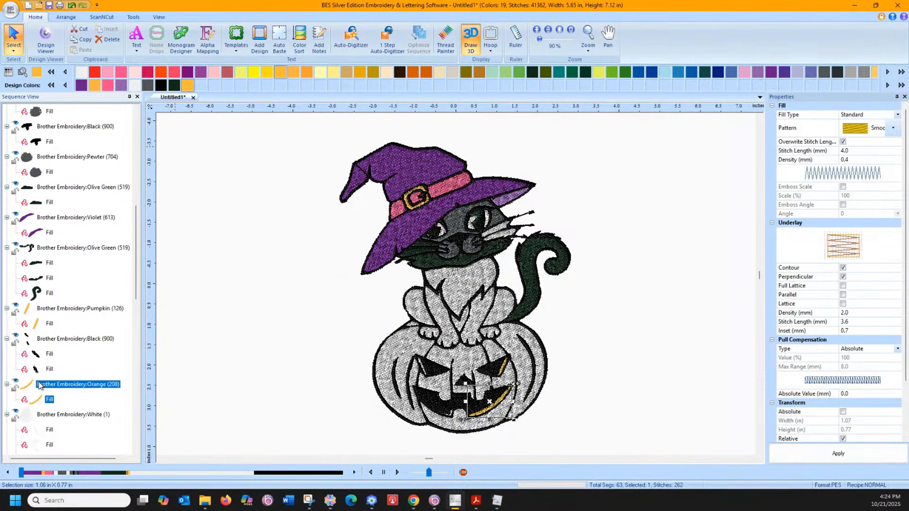
pyautogui.scroll(-1, 39, 382)
pyautogui.click(41, 339)
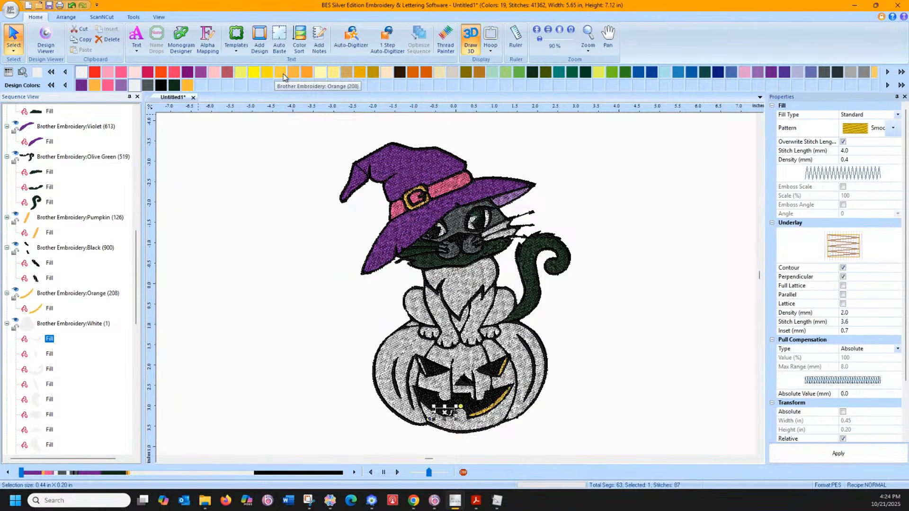
pyautogui.click(101, 88)
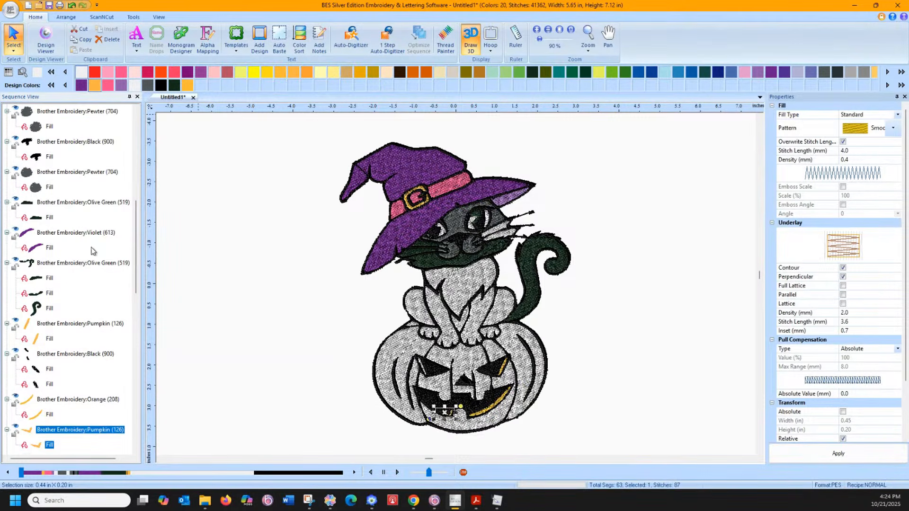
pyautogui.scroll(-2, 92, 251)
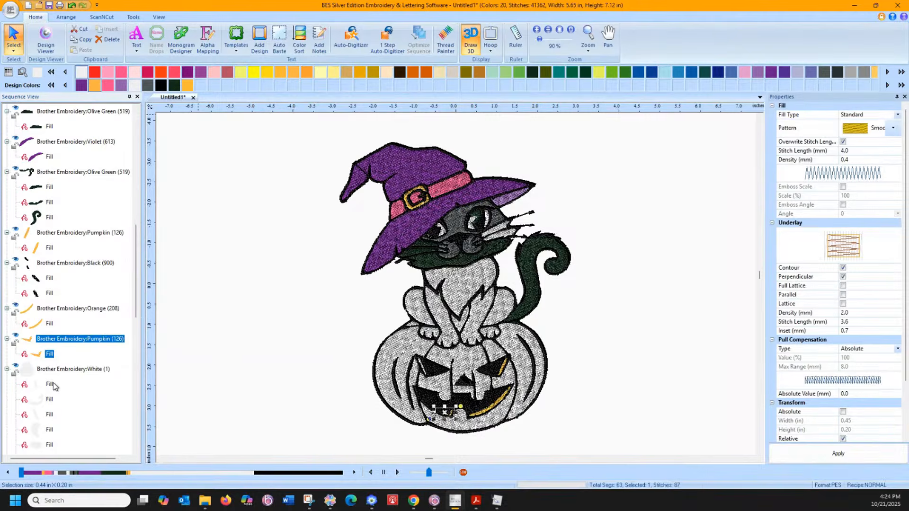
pyautogui.click(54, 386)
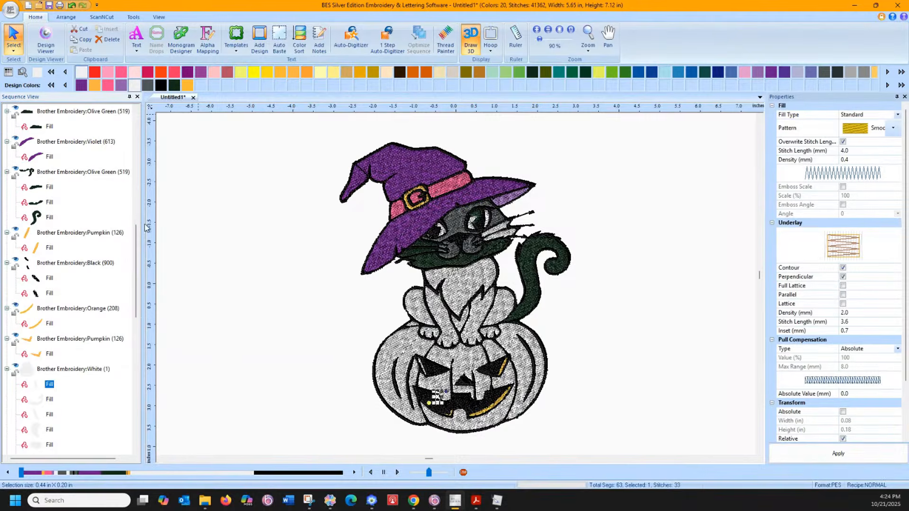
pyautogui.click(94, 86)
pyautogui.scroll(-2, 75, 310)
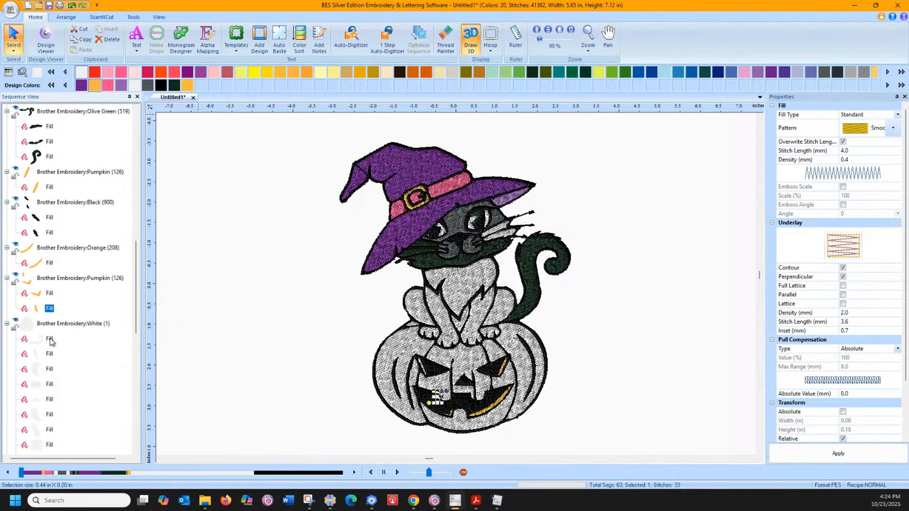
pyautogui.click(49, 339)
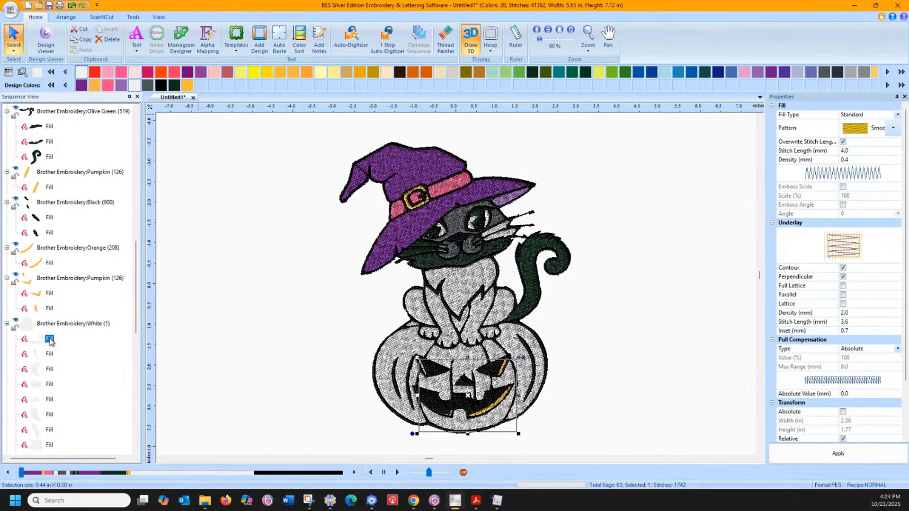
# Colour the pumpkin face and left side Tangerine, the eye Pumpkin and the top Olive Green.
pyautogui.click(187, 86)
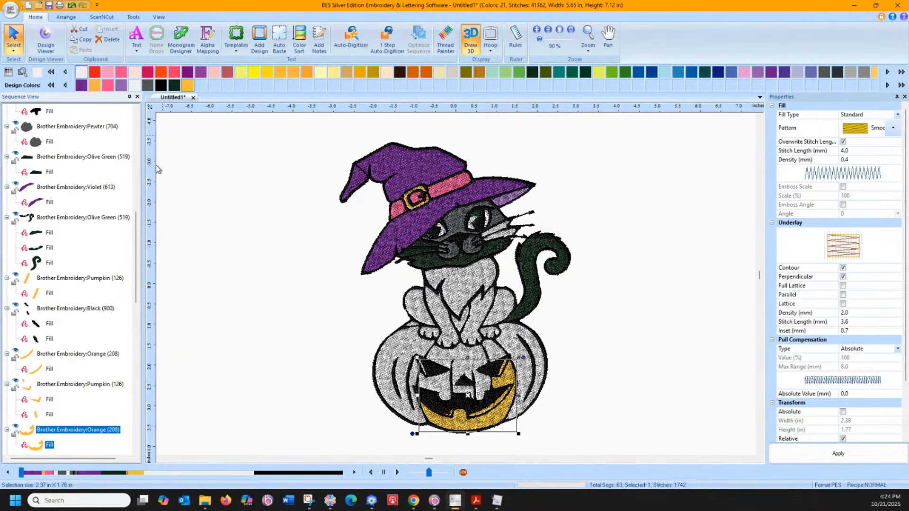
pyautogui.click(306, 72)
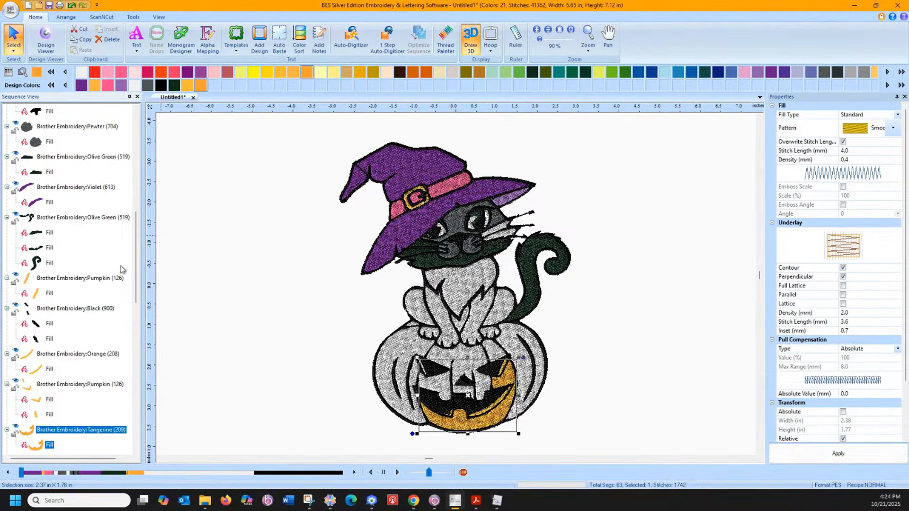
pyautogui.scroll(-3, 53, 356)
pyautogui.click(50, 339)
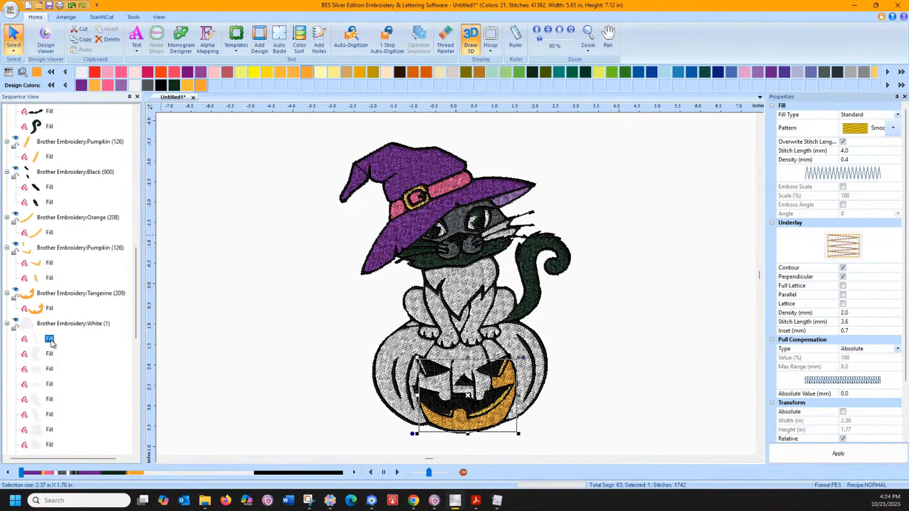
pyautogui.click(94, 85)
pyautogui.scroll(-5, 67, 294)
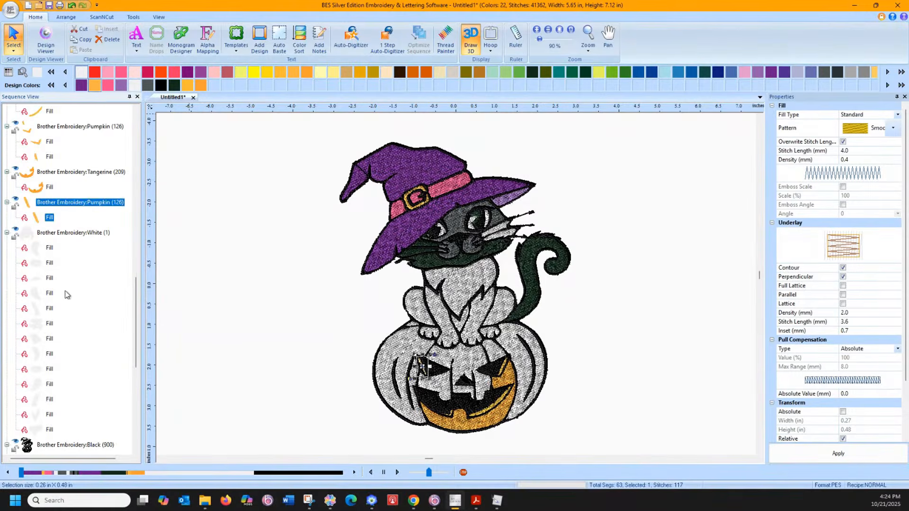
pyautogui.click(47, 251)
pyautogui.click(201, 85)
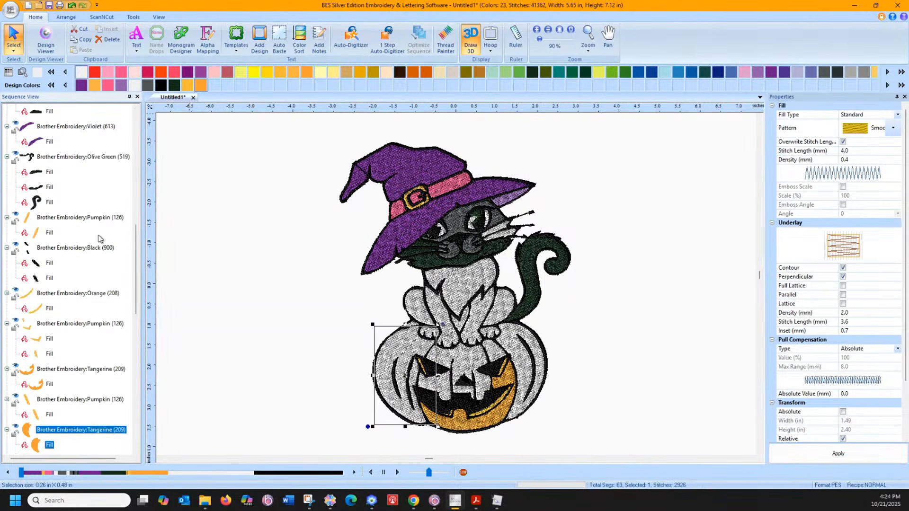
pyautogui.scroll(-5, 75, 305)
pyautogui.click(47, 249)
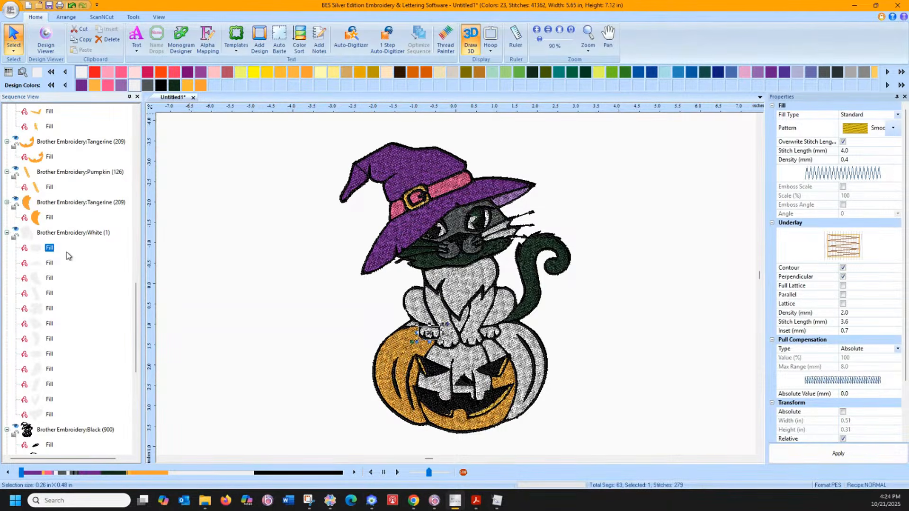
pyautogui.click(174, 86)
# Make the next pumpkin piece Tangerine and both cat leg pieces Olive Green.
pyautogui.click(241, 214)
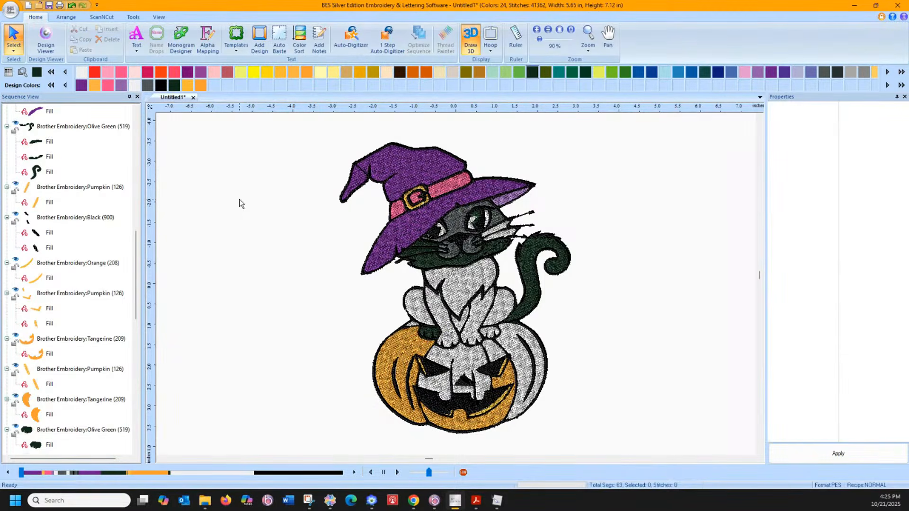
pyautogui.scroll(-4, 56, 334)
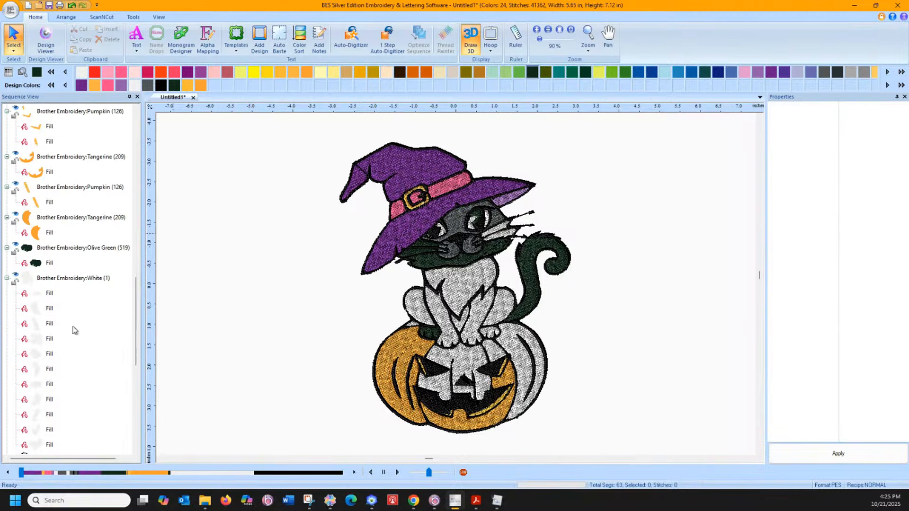
pyautogui.click(49, 294)
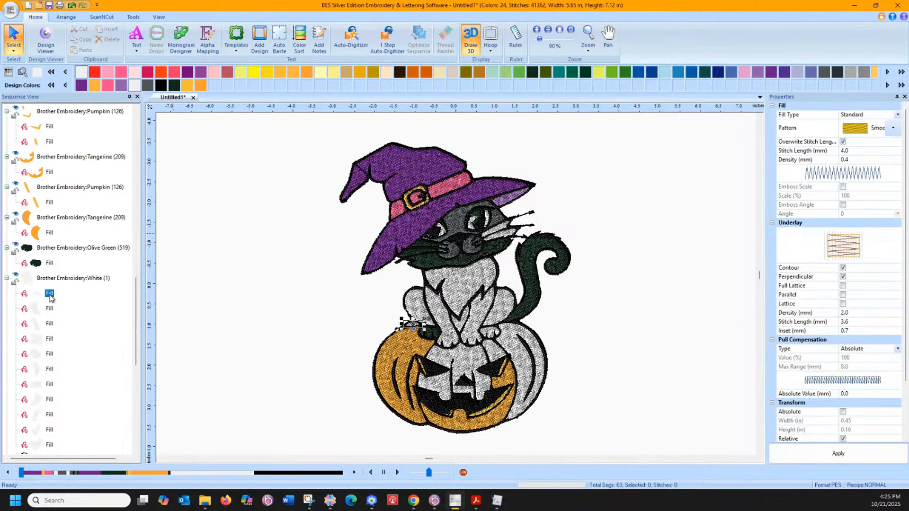
pyautogui.click(201, 87)
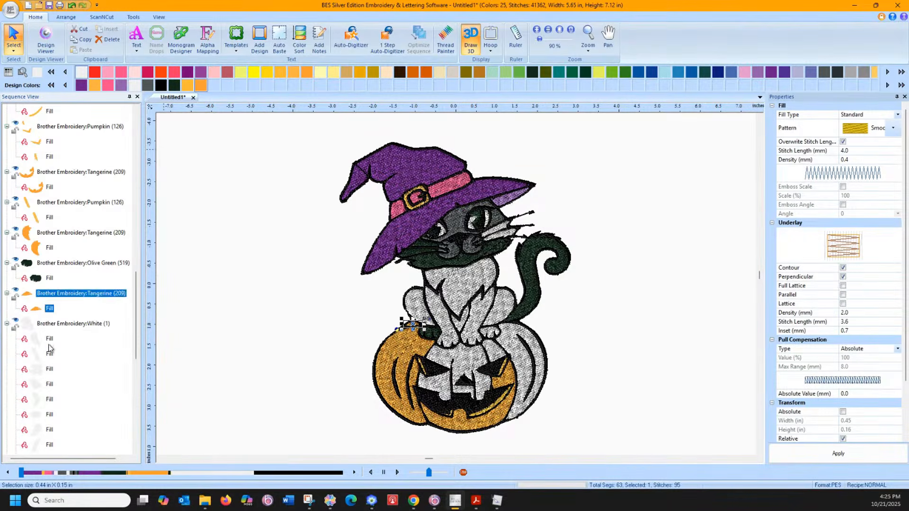
pyautogui.click(49, 340)
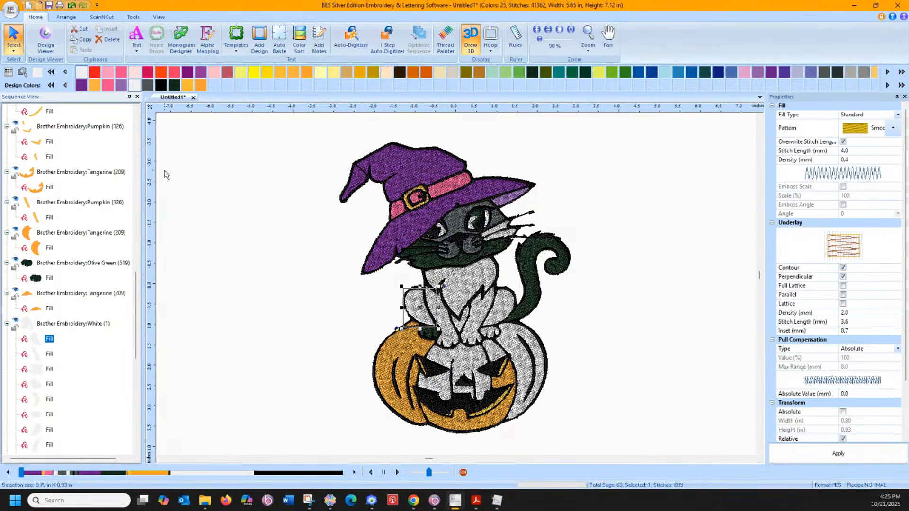
pyautogui.click(174, 86)
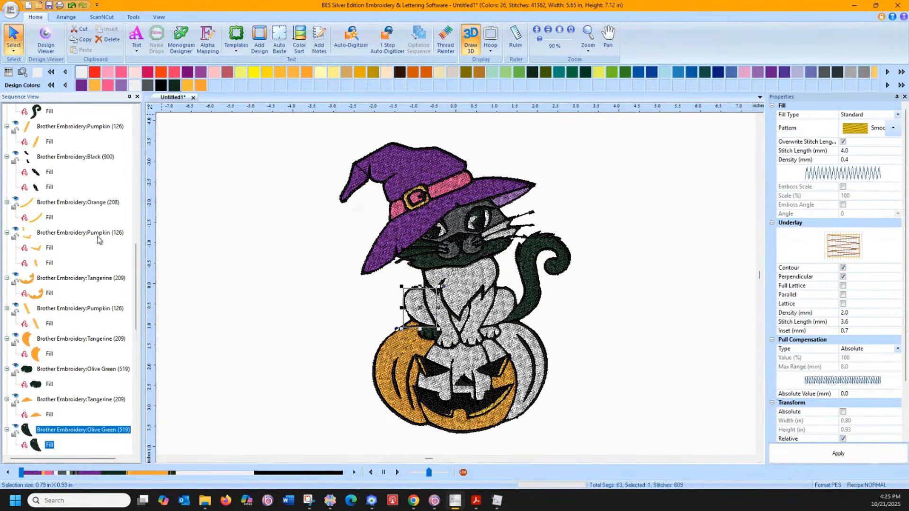
pyautogui.scroll(-3, 90, 336)
pyautogui.click(52, 339)
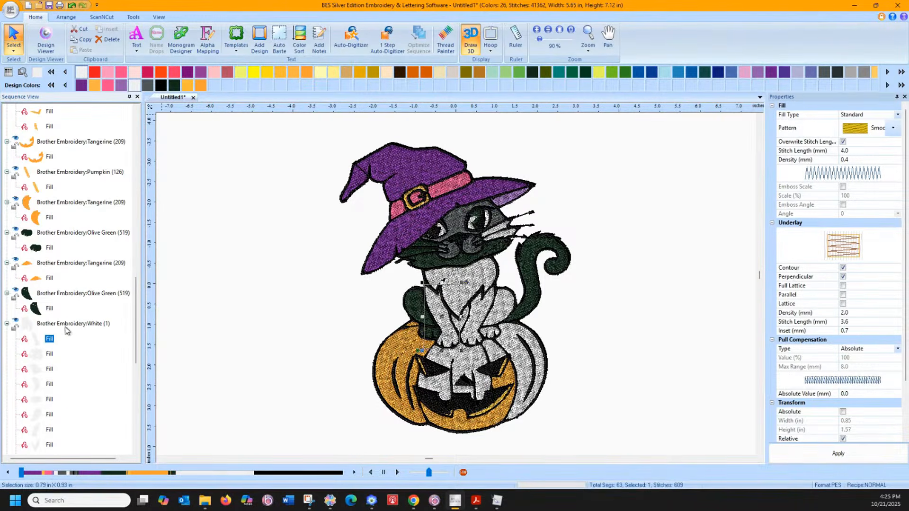
pyautogui.click(174, 85)
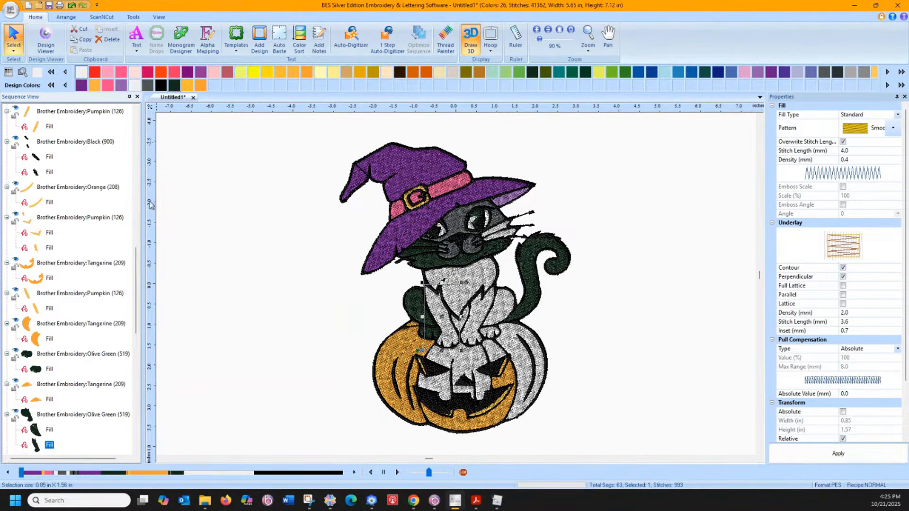
# Recolour three more white pumpkin pieces Tangerine.
pyautogui.scroll(-3, 95, 319)
pyautogui.scroll(-1, 72, 419)
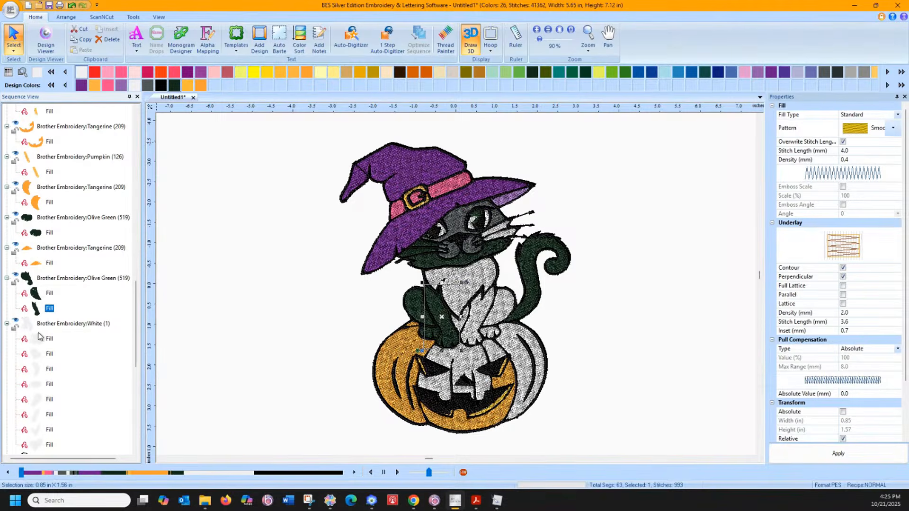
pyautogui.click(46, 340)
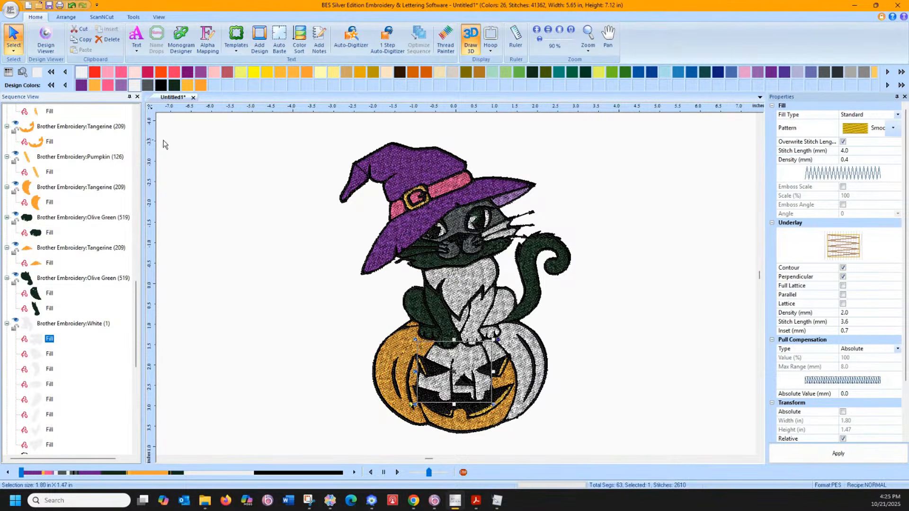
pyautogui.click(201, 85)
pyautogui.scroll(-5, 80, 337)
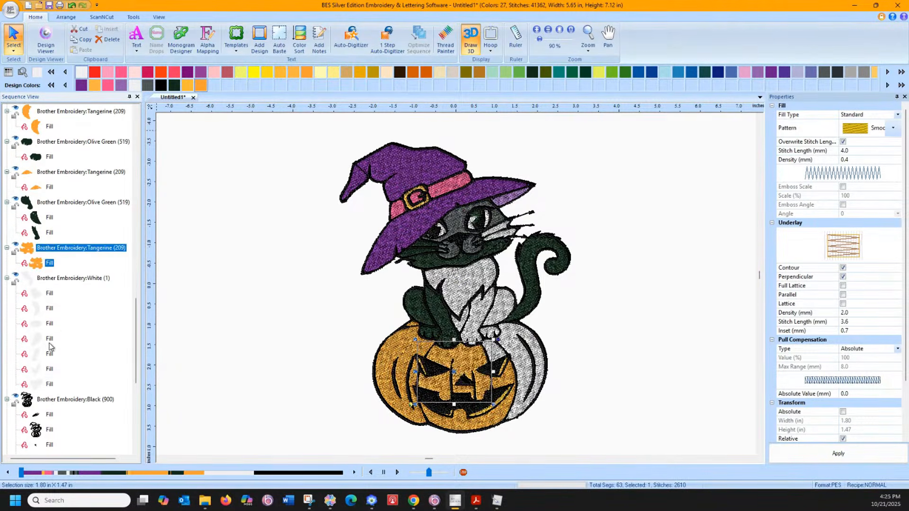
pyautogui.click(50, 294)
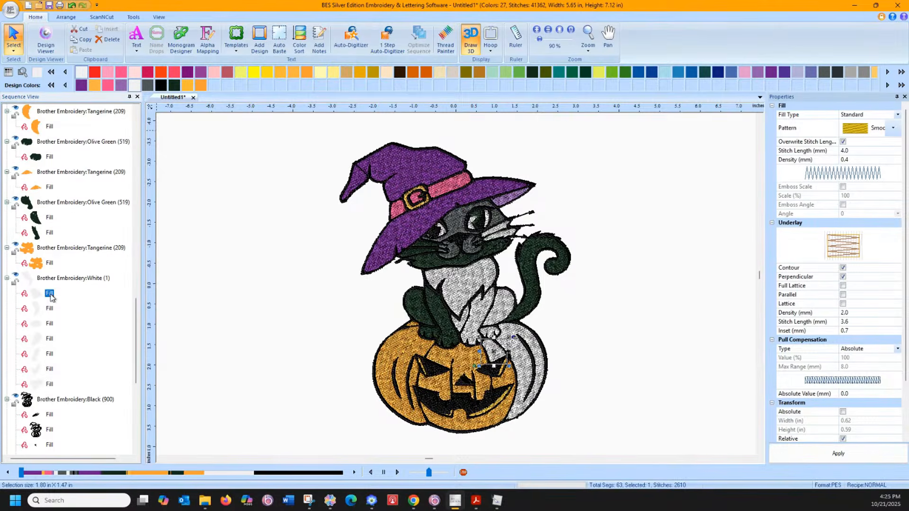
pyautogui.click(200, 85)
pyautogui.scroll(2, 62, 410)
pyautogui.scroll(-1, 60, 410)
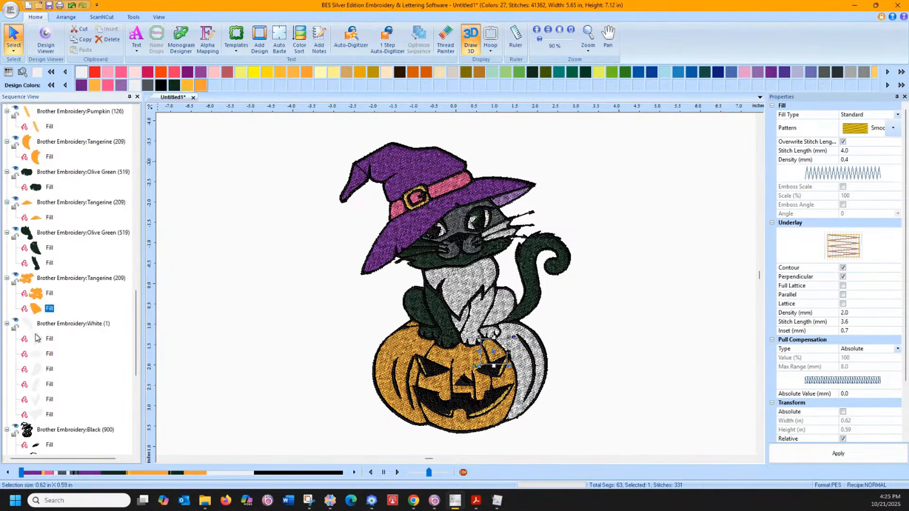
pyautogui.click(50, 339)
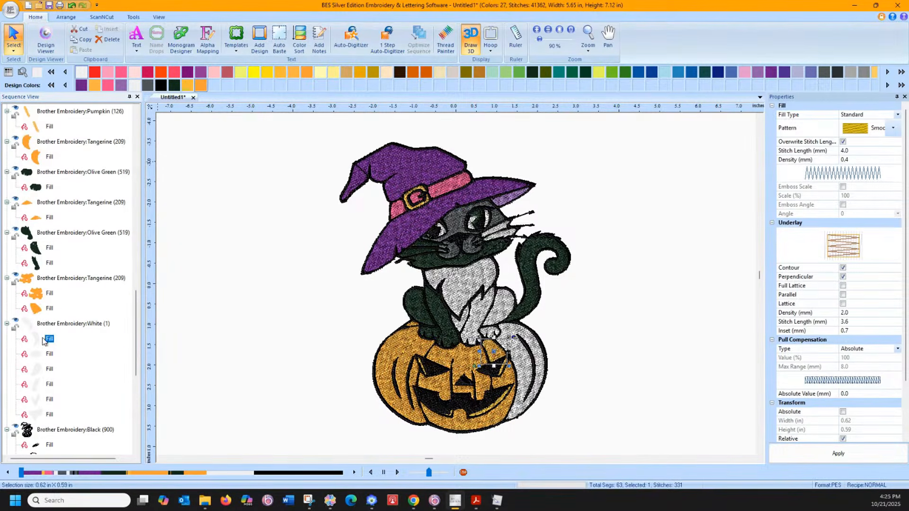
pyautogui.click(201, 86)
pyautogui.scroll(2, 90, 352)
pyautogui.scroll(-2, 90, 352)
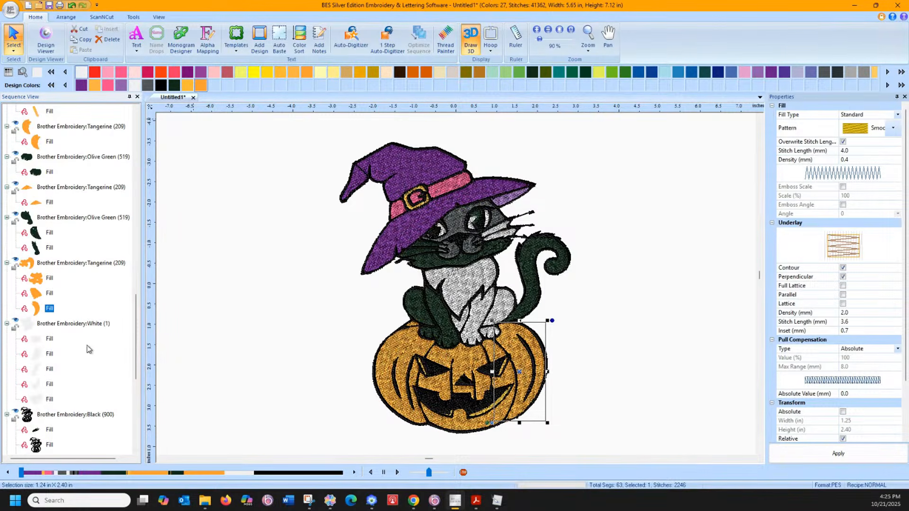
# Colour the white chest patch on the cat Silver.
pyautogui.click(55, 325)
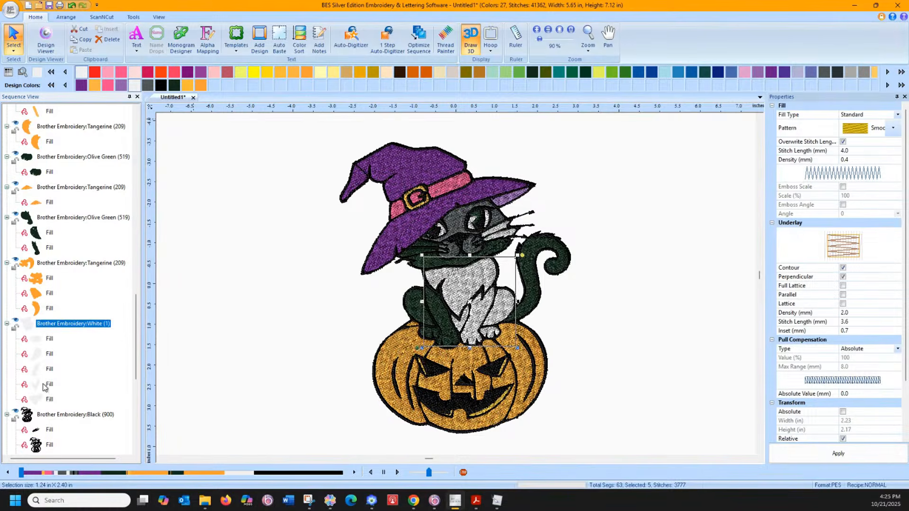
pyautogui.click(42, 401)
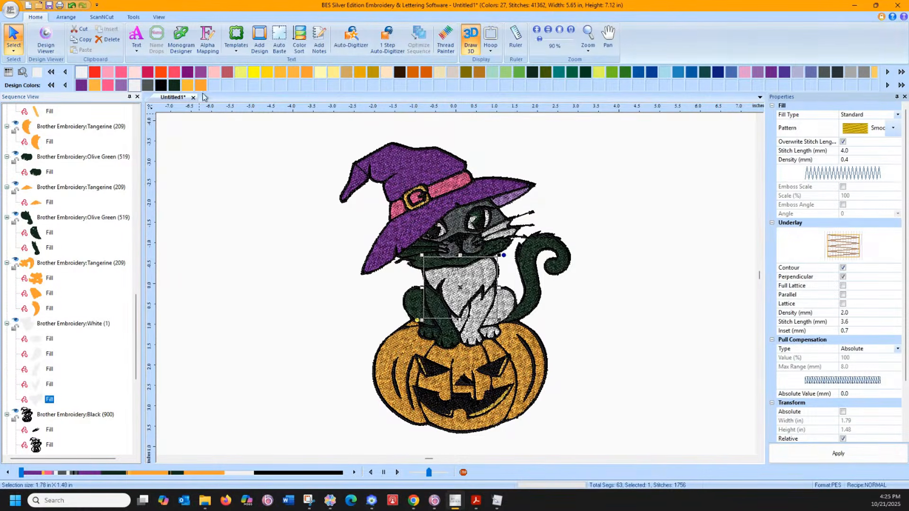
pyautogui.click(851, 72)
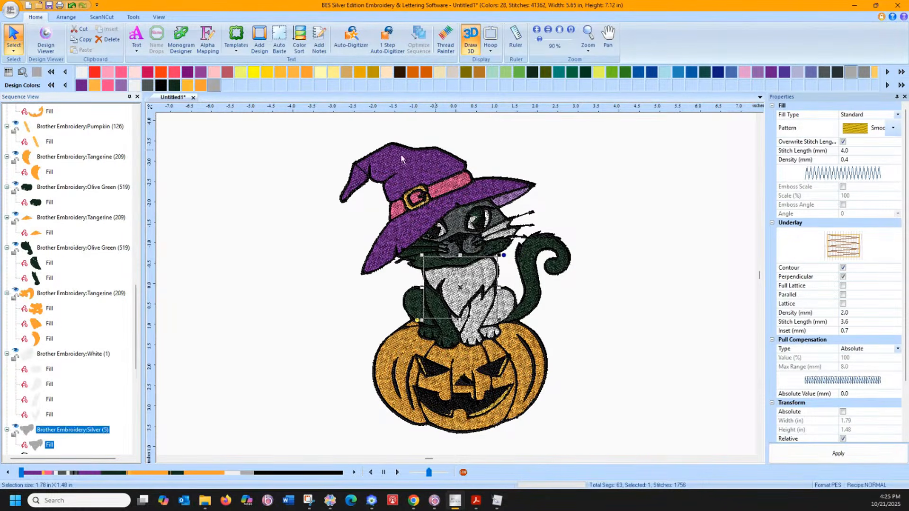
pyautogui.scroll(-5, 57, 393)
pyautogui.scroll(3, 56, 359)
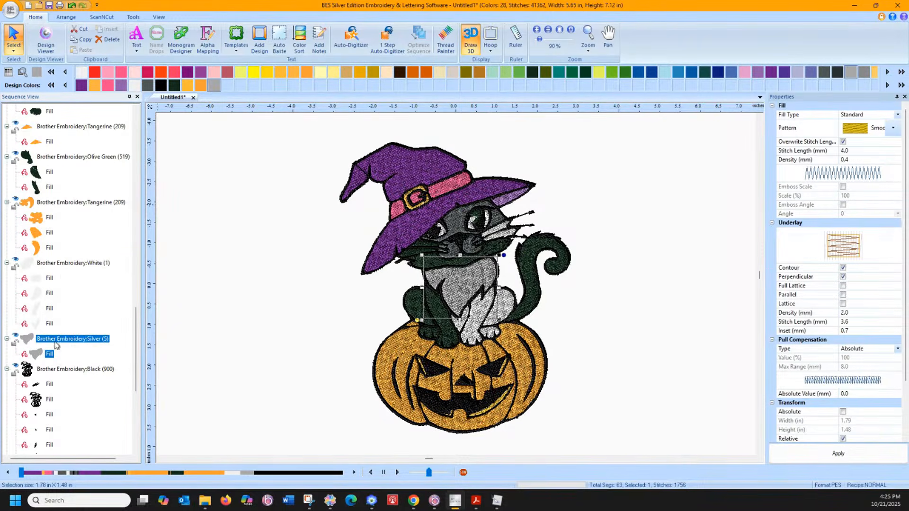
pyautogui.click(56, 268)
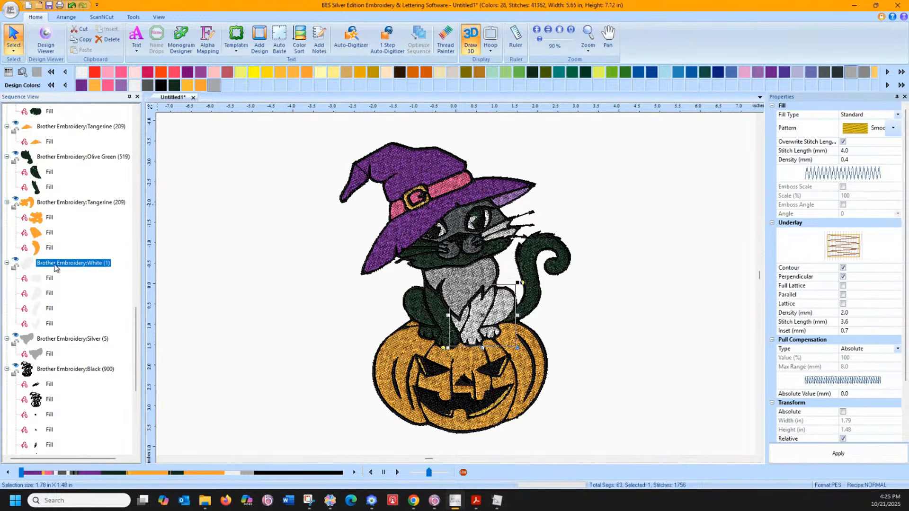
# Recolour the cat's white legs and white whiskers to Olive Green (519).
pyautogui.click(174, 86)
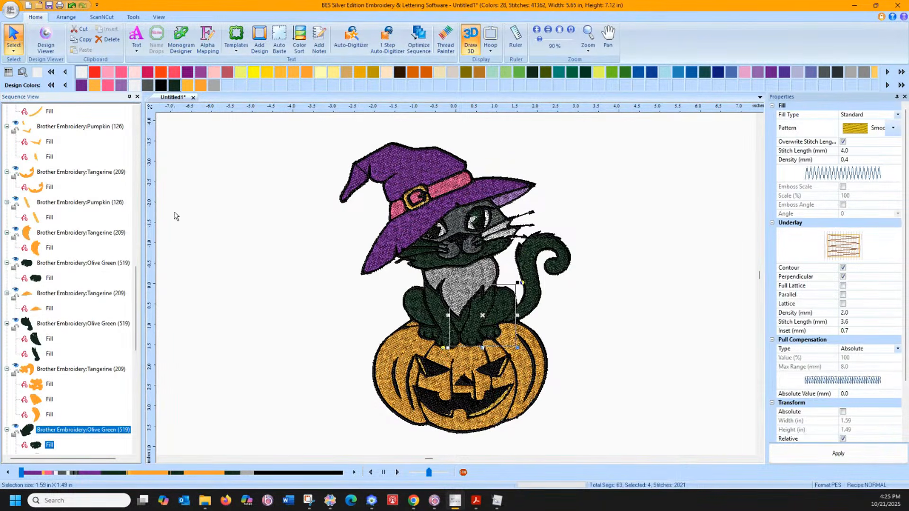
pyautogui.scroll(-8, 57, 411)
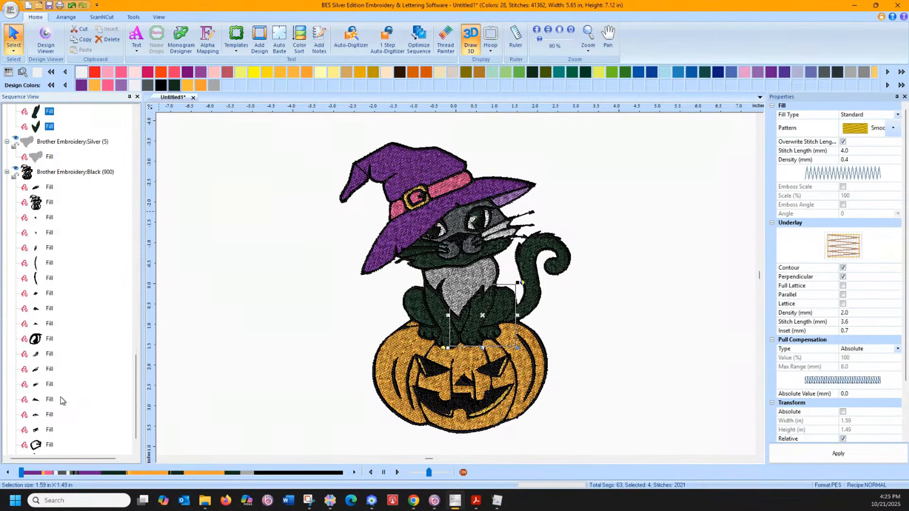
pyautogui.scroll(-1, 61, 401)
pyautogui.scroll(-10, 65, 395)
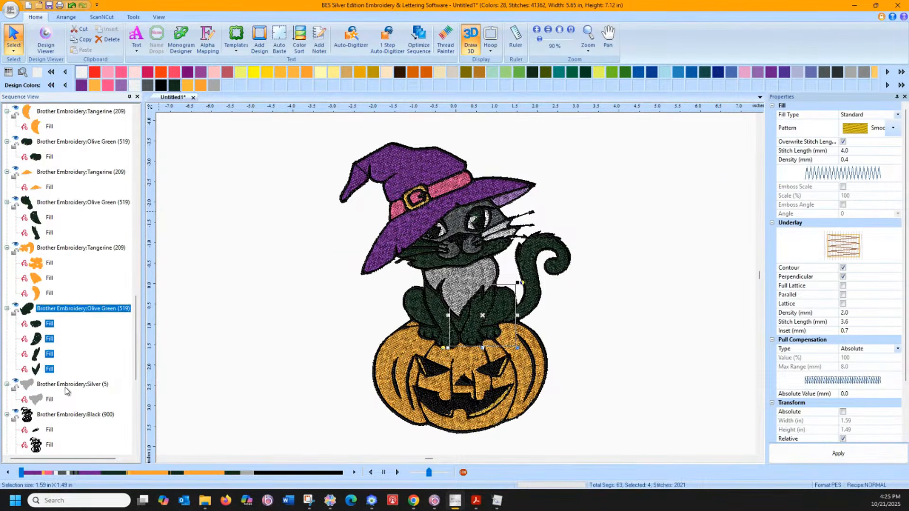
pyautogui.scroll(1, 68, 386)
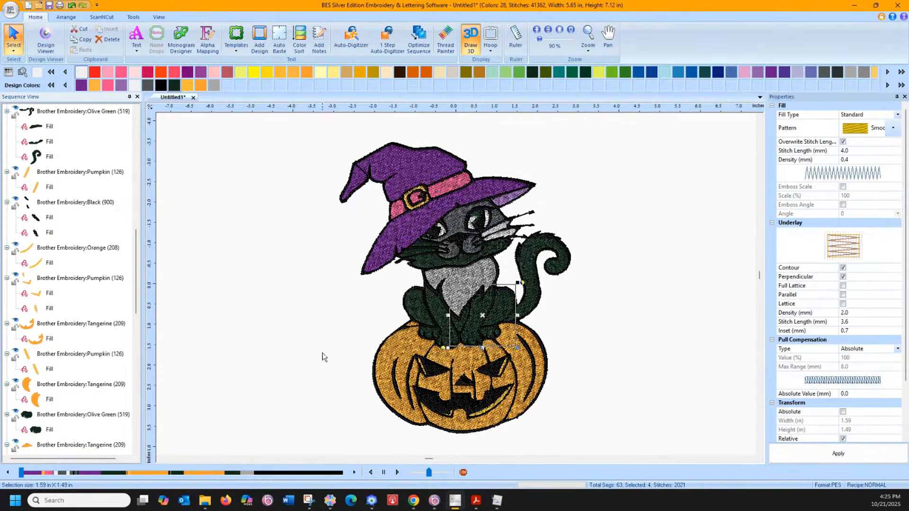
pyautogui.hotkey('ctrl', 'a')
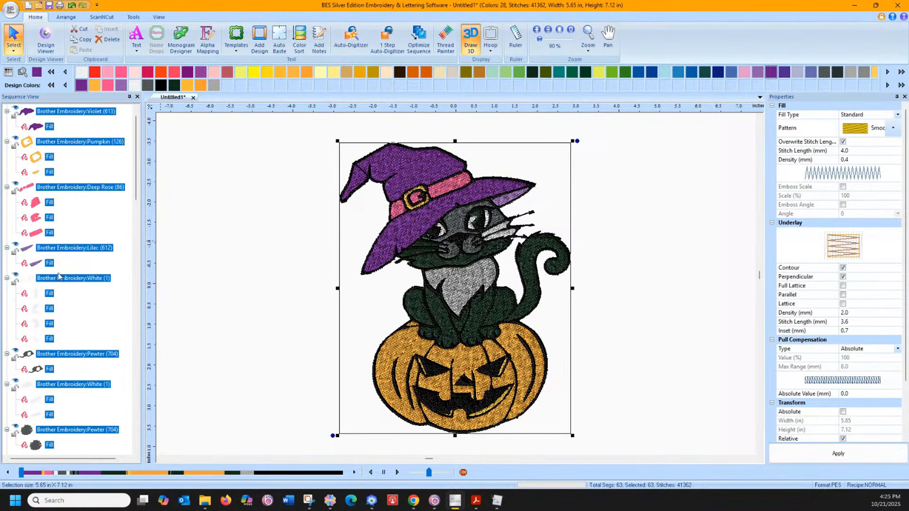
pyautogui.click(58, 279)
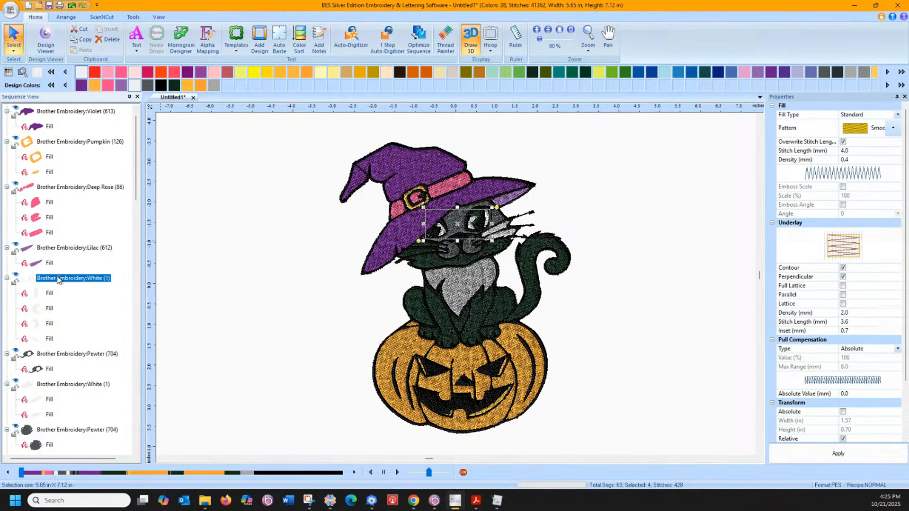
pyautogui.click(50, 294)
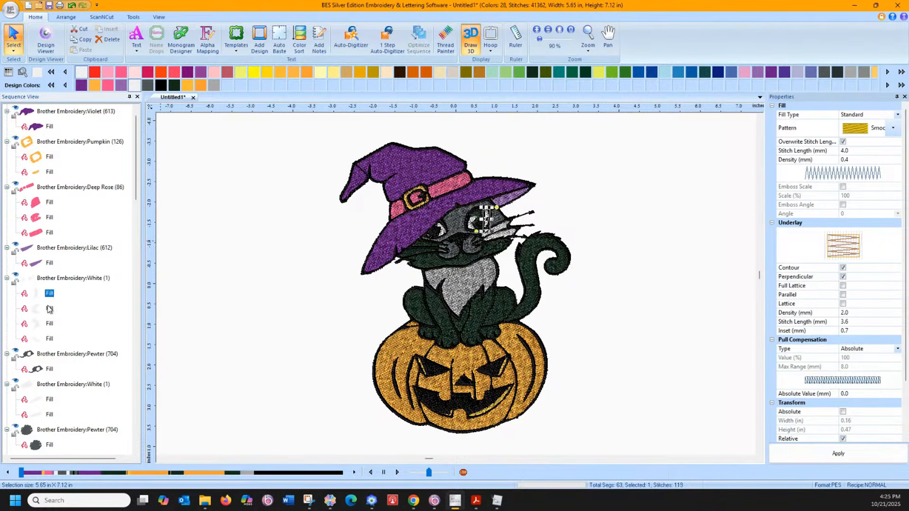
pyautogui.click(50, 309)
pyautogui.click(38, 385)
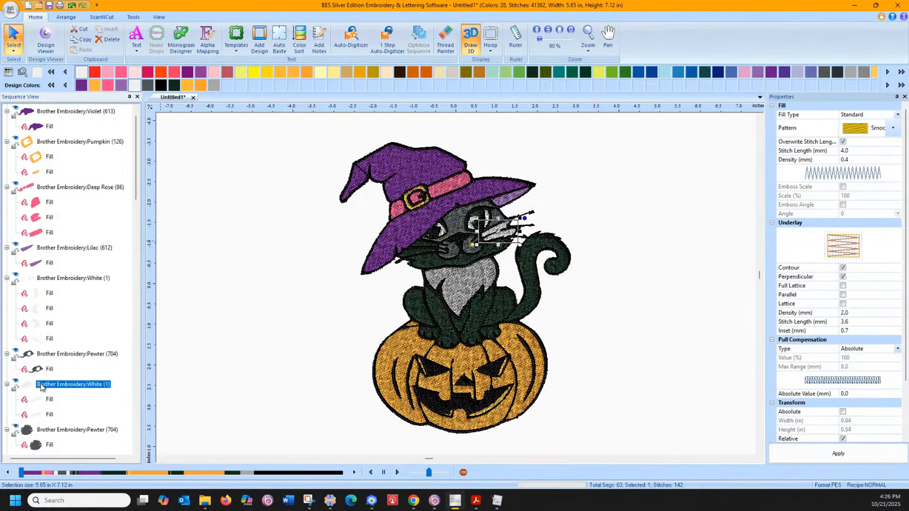
pyautogui.click(180, 85)
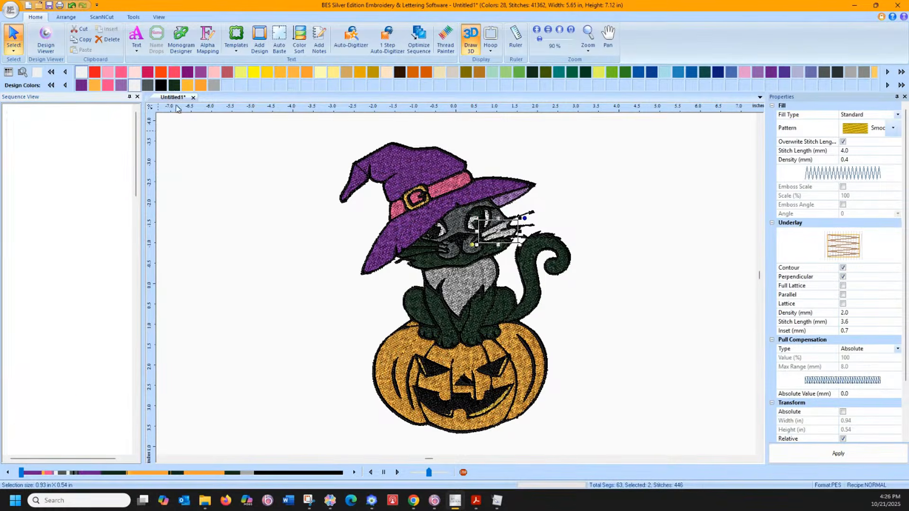
pyautogui.click(213, 239)
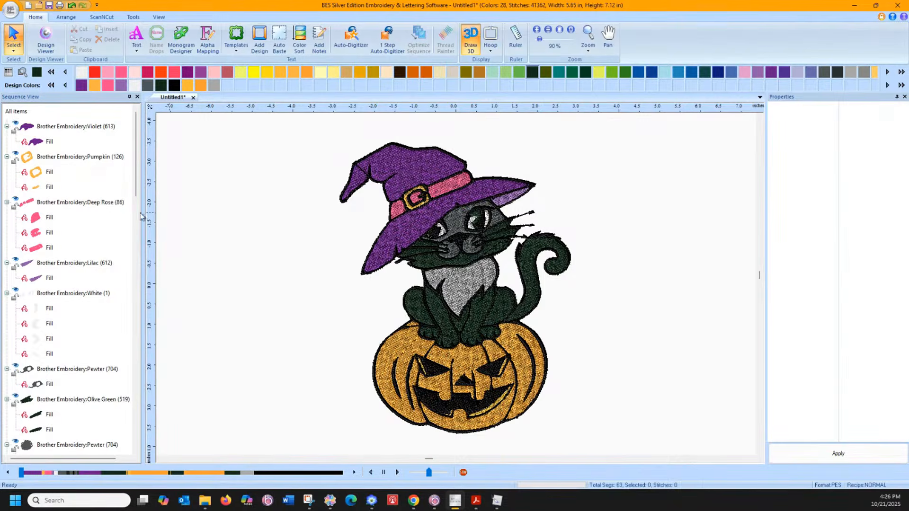
# Recolour the grey Pewter face piece, first to Black, then to Olive Green.
pyautogui.click(63, 370)
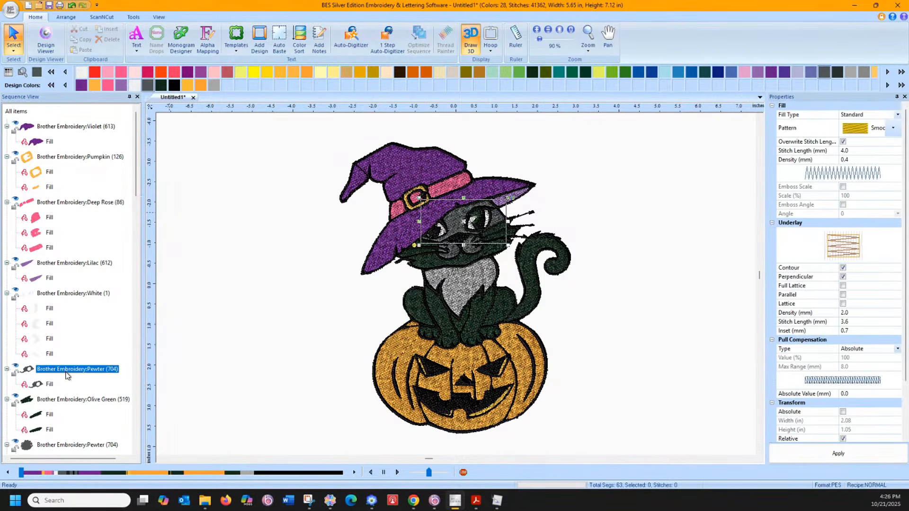
pyautogui.click(174, 85)
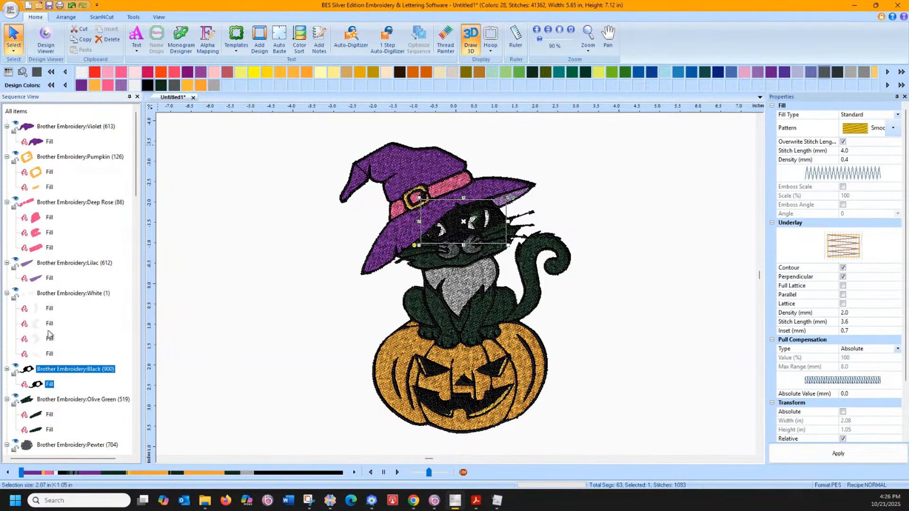
pyautogui.click(79, 400)
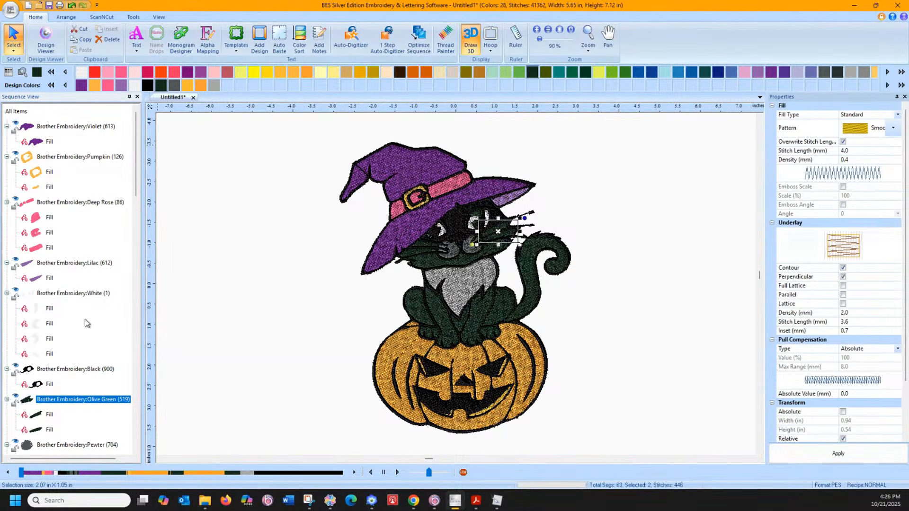
pyautogui.click(76, 370)
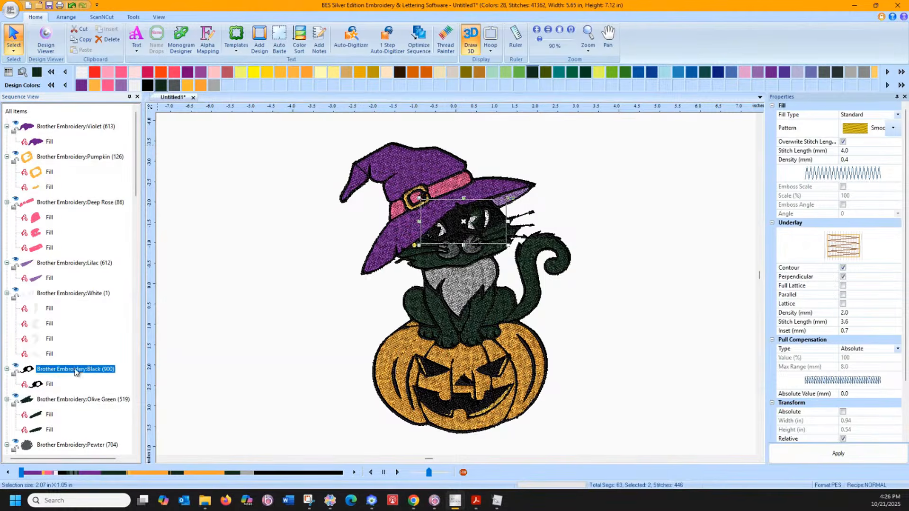
pyautogui.click(160, 85)
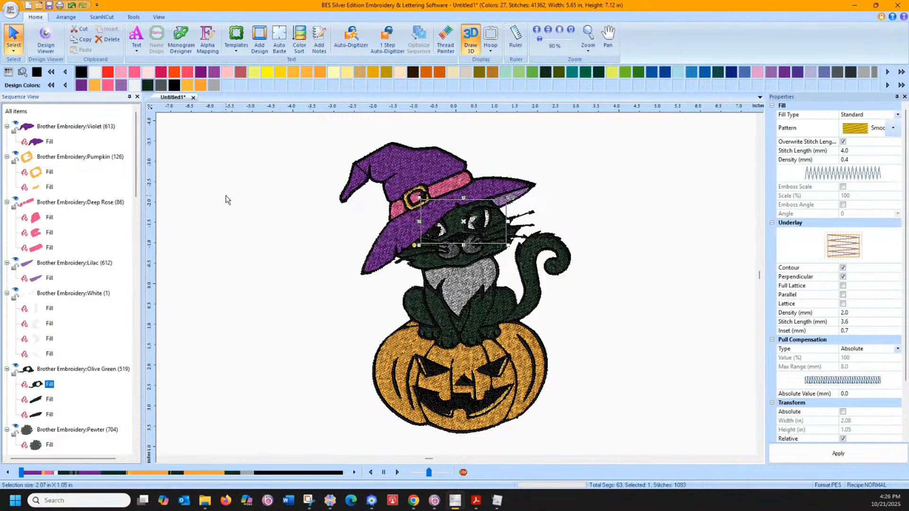
pyautogui.click(237, 173)
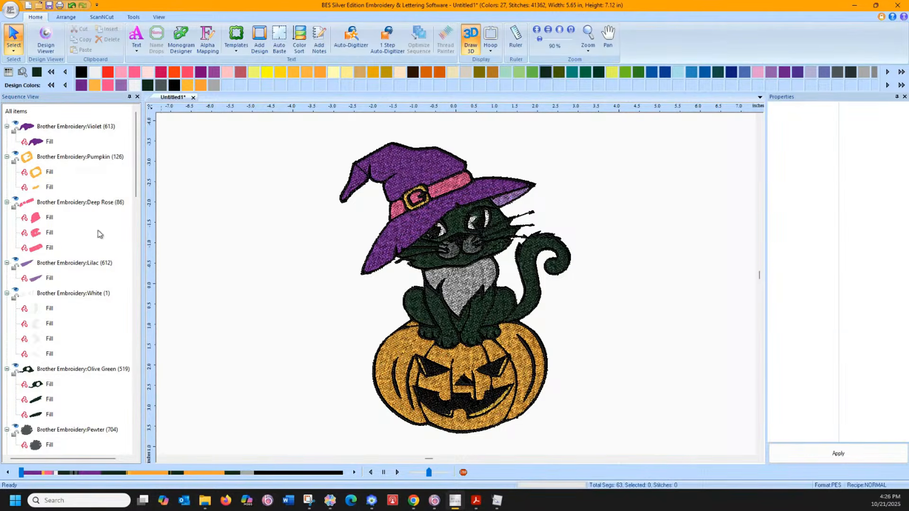
# Group stitches by thread colour and reorder the groups so Lilac stitches first.
pyautogui.click(296, 38)
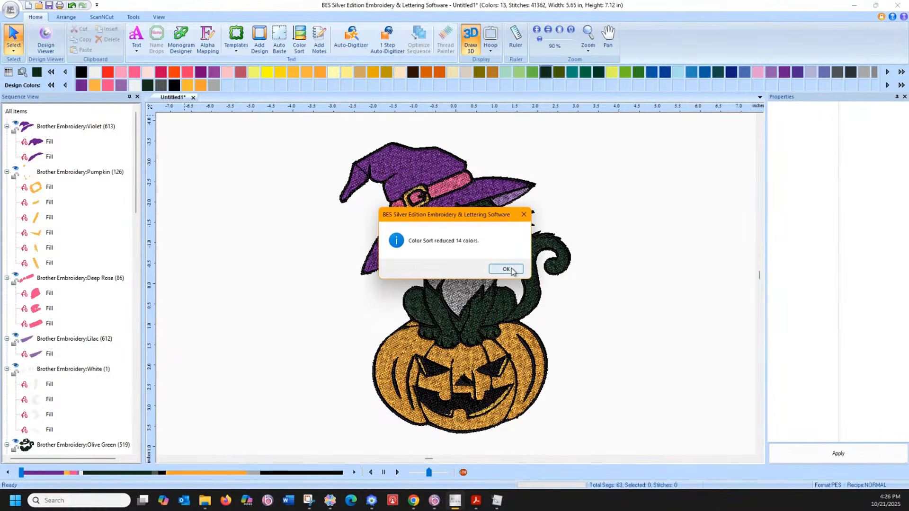
pyautogui.click(507, 268)
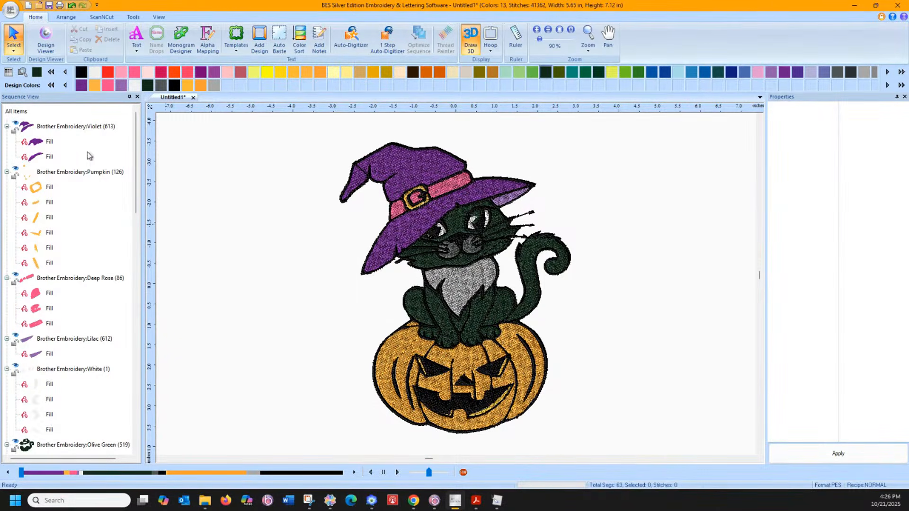
pyautogui.moveTo(57, 174); pyautogui.dragTo(47, 335)
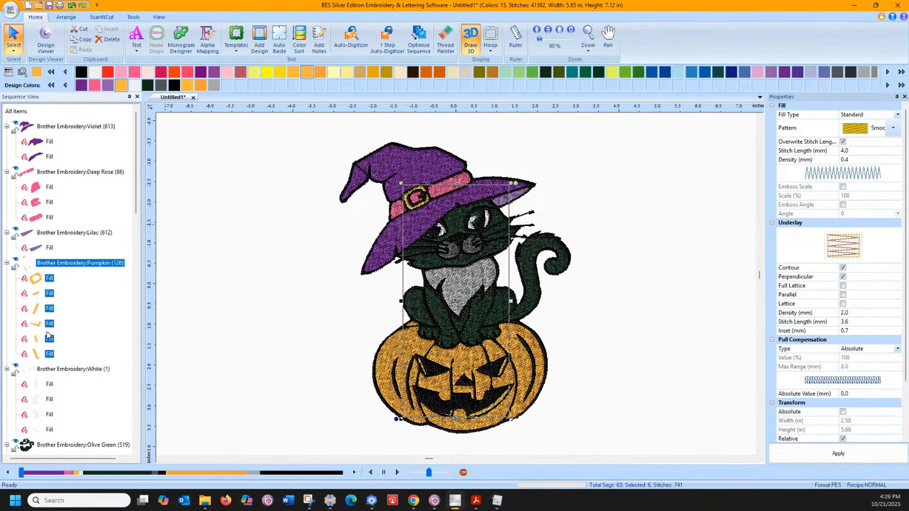
pyautogui.moveTo(47, 271); pyautogui.dragTo(37, 228)
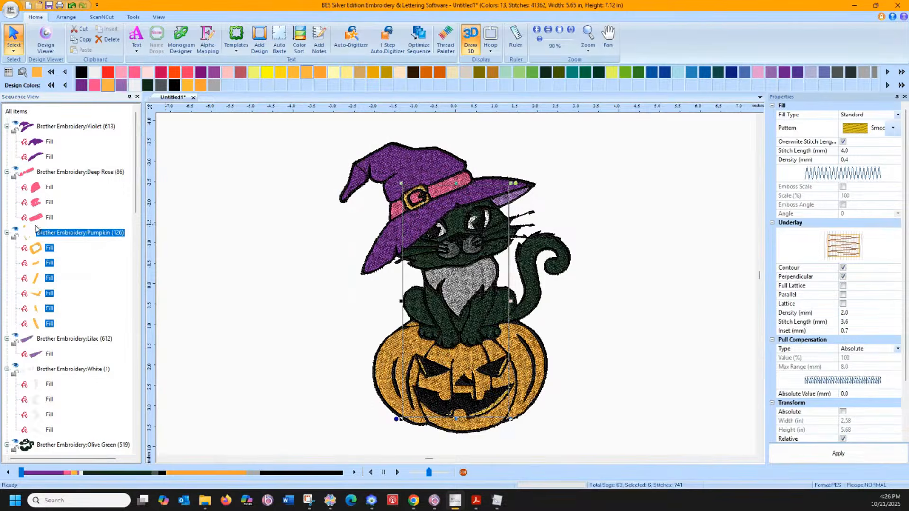
pyautogui.moveTo(42, 337); pyautogui.dragTo(46, 114)
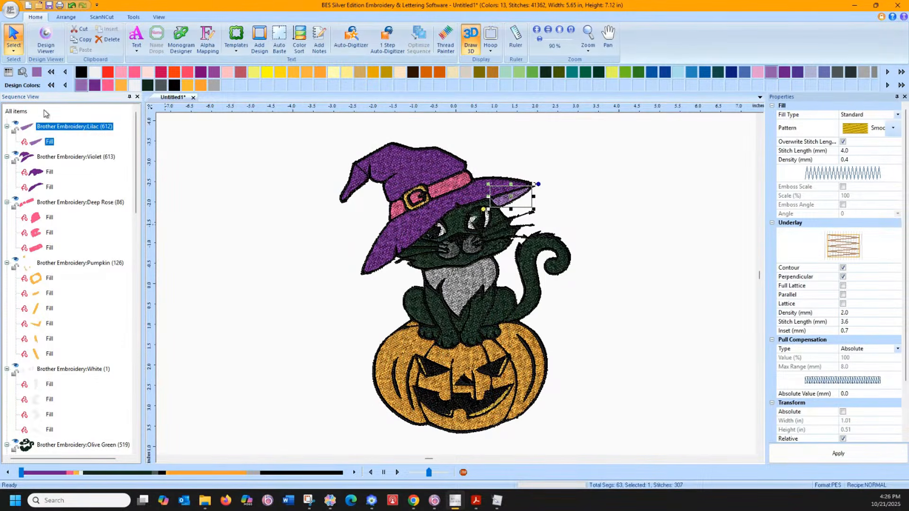
pyautogui.click(175, 248)
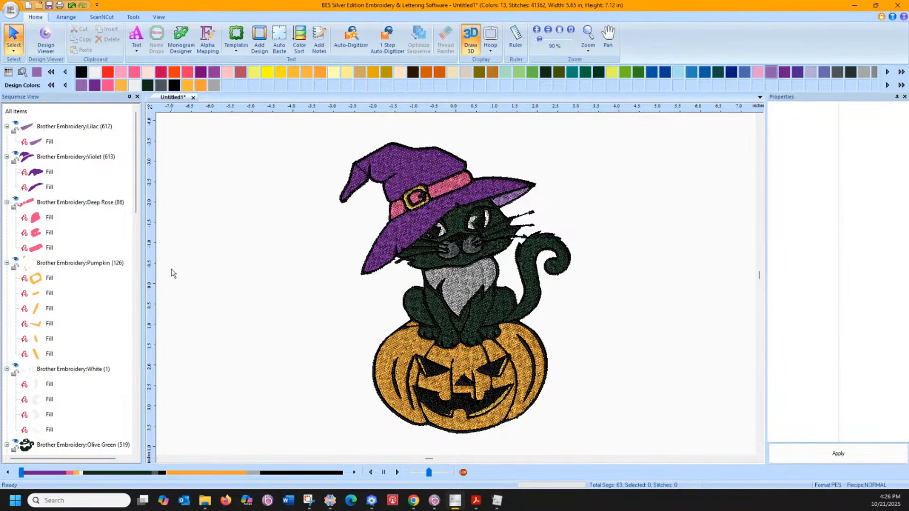
# Recolour the Olive Green head piece to Black and collapse the Black group.
pyautogui.moveTo(140, 218); pyautogui.dragTo(138, 470)
pyautogui.click(97, 445)
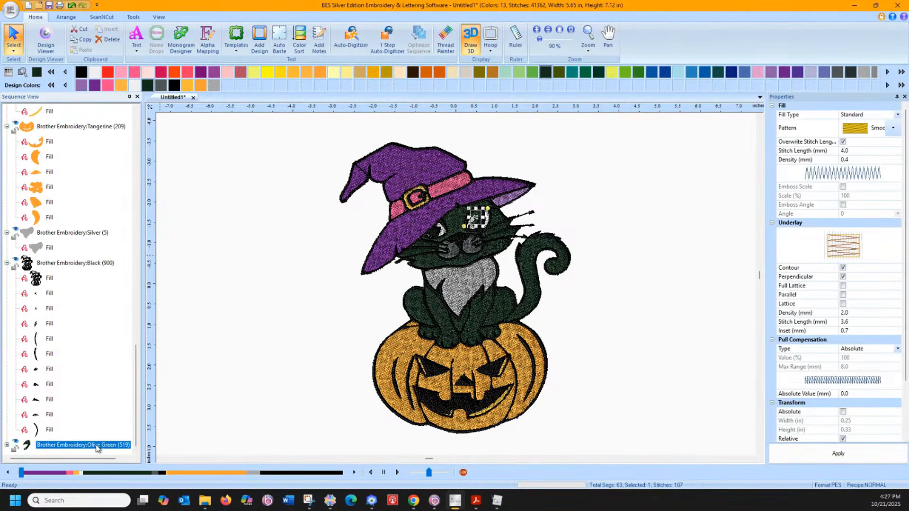
pyautogui.moveTo(98, 448); pyautogui.dragTo(34, 251)
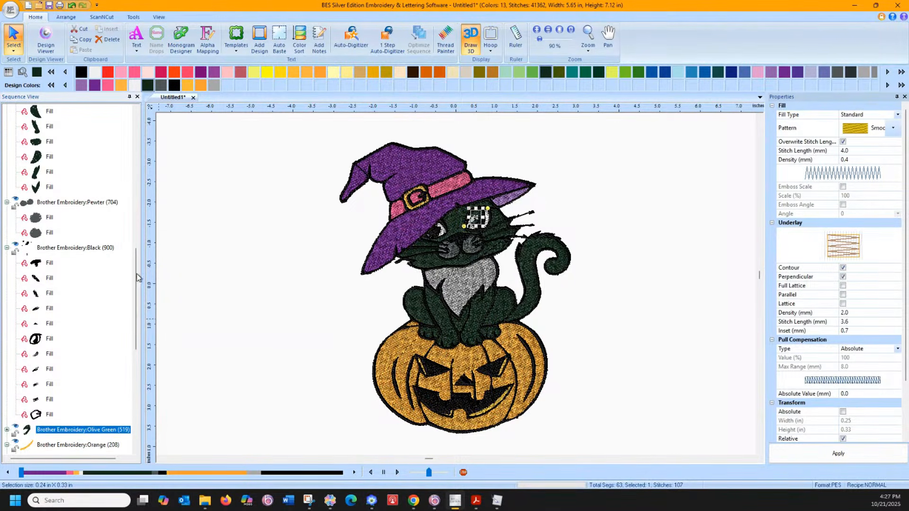
pyautogui.click(175, 86)
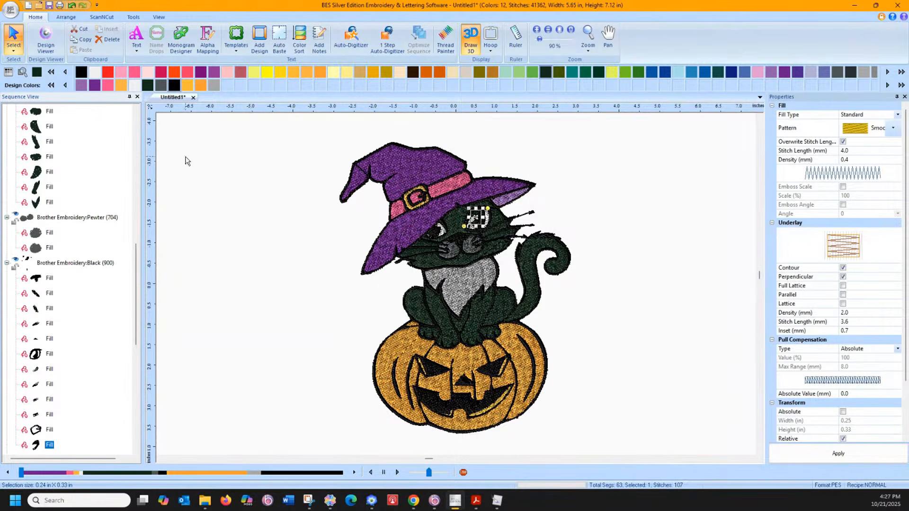
pyautogui.click(172, 224)
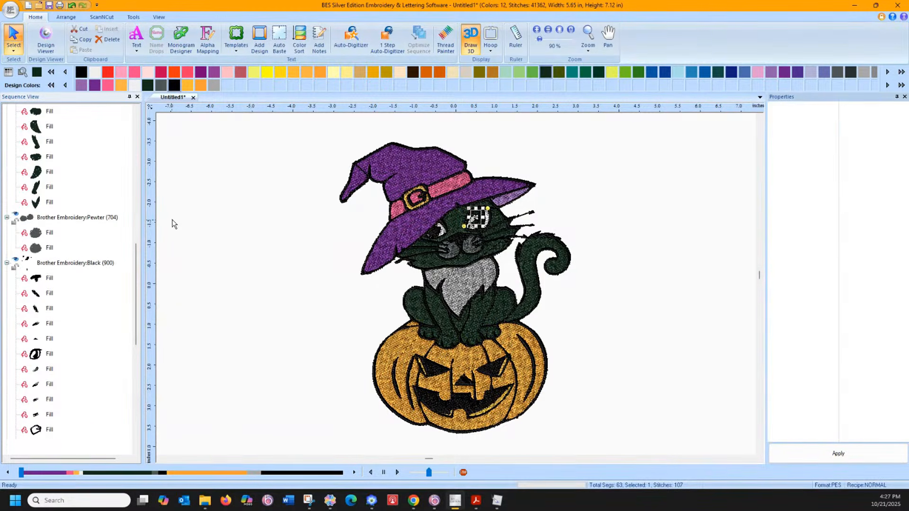
pyautogui.click(7, 264)
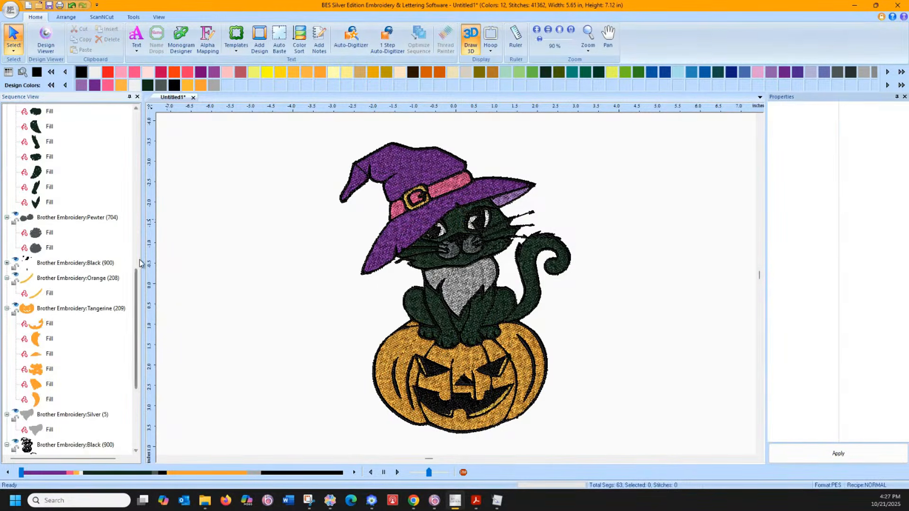
# Load cat_pumpkin.jpg from the Downloads folder into the Auto-Digitizer.
pyautogui.click(360, 40)
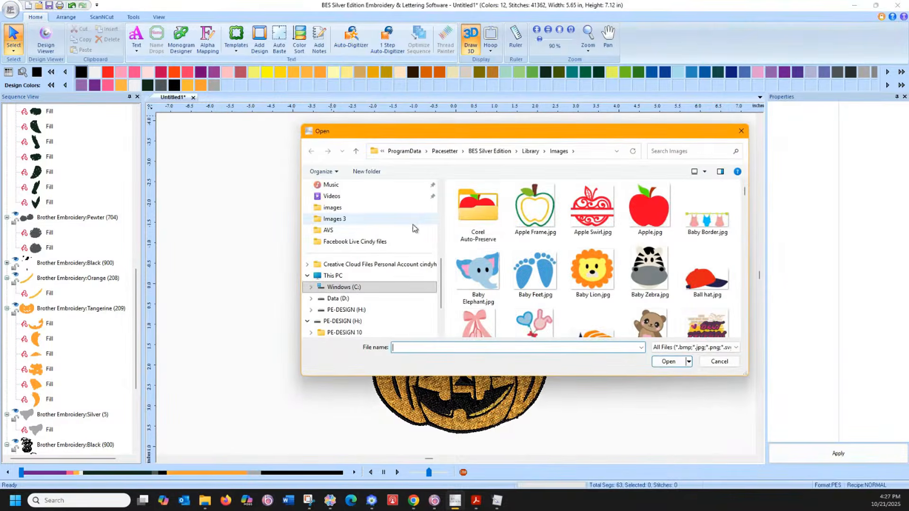
pyautogui.scroll(3, 362, 227)
pyautogui.click(360, 230)
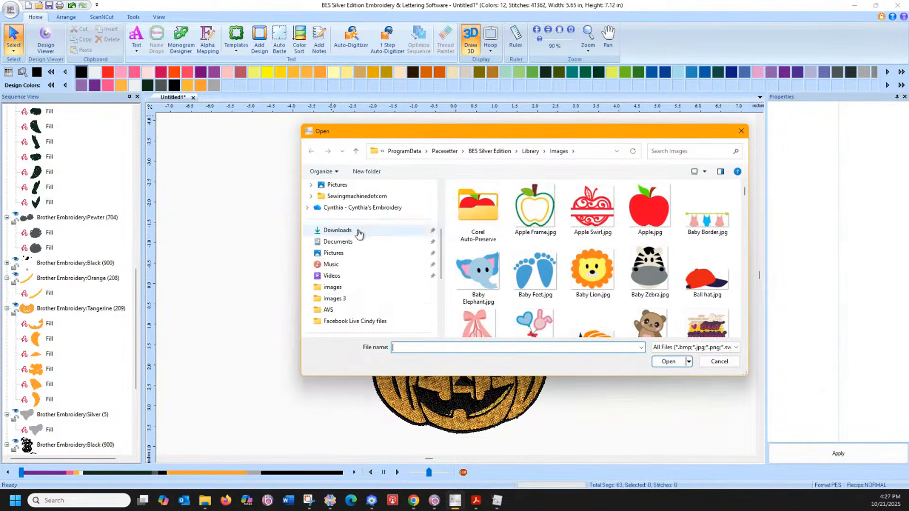
pyautogui.doubleClick(502, 212)
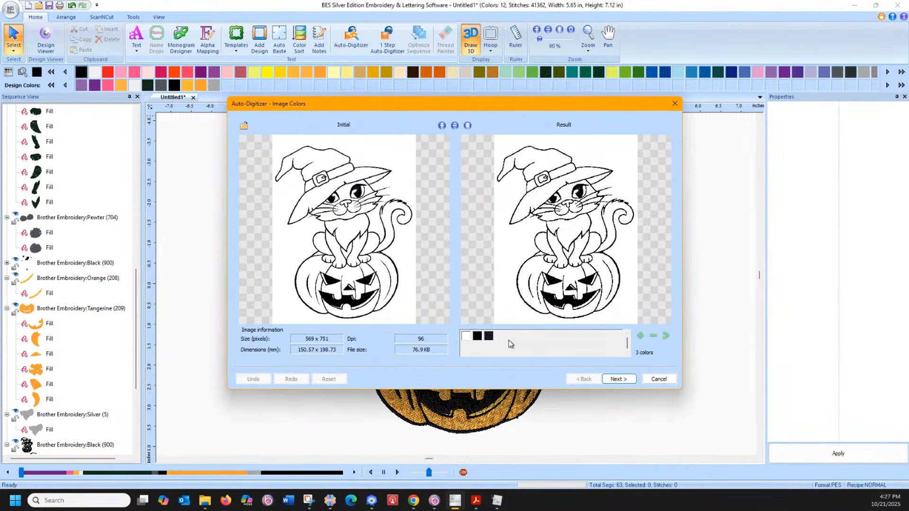
# Remove the dark third colour so the result uses two colours.
pyautogui.click(489, 336)
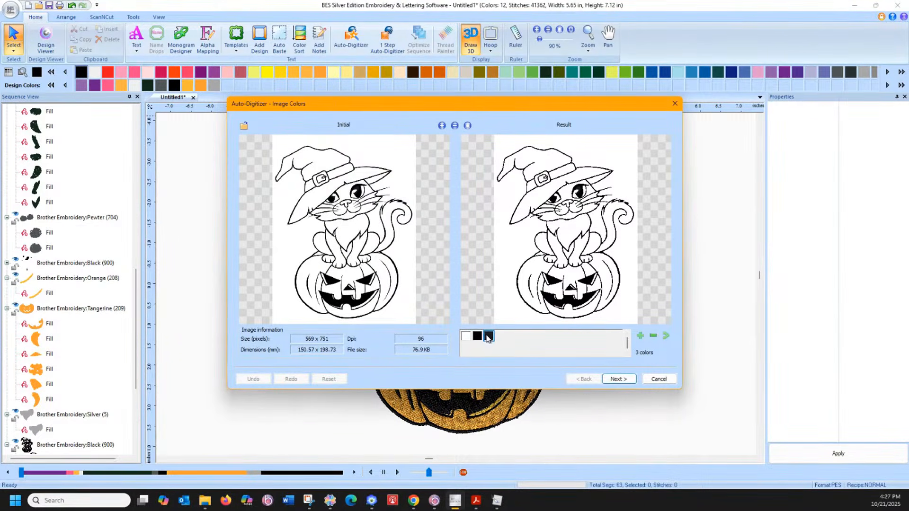
pyautogui.click(653, 337)
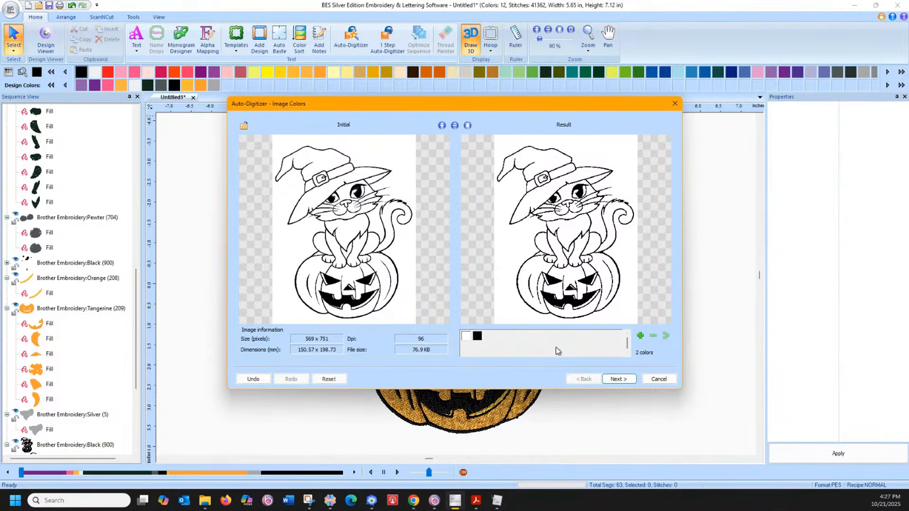
pyautogui.click(618, 379)
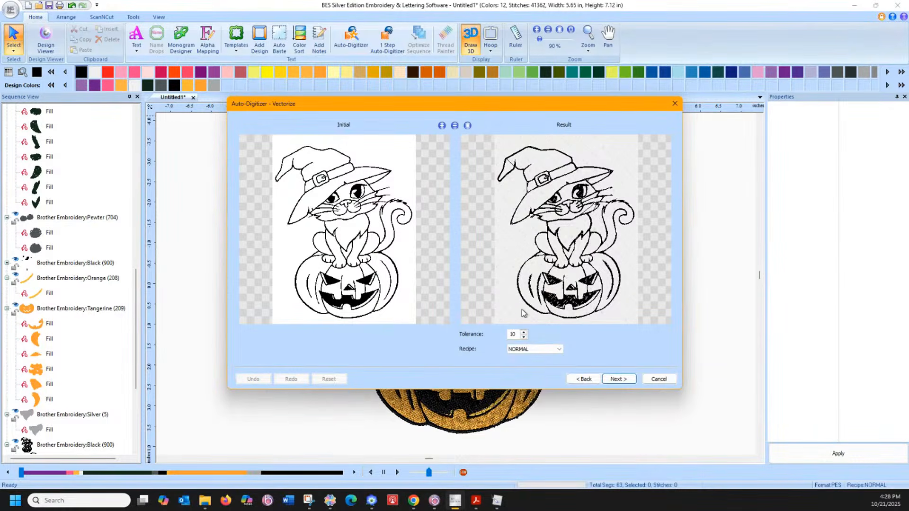
# Keep the NORMAL fabric recipe in Vectorize and advance to thread assignments.
pyautogui.click(554, 349)
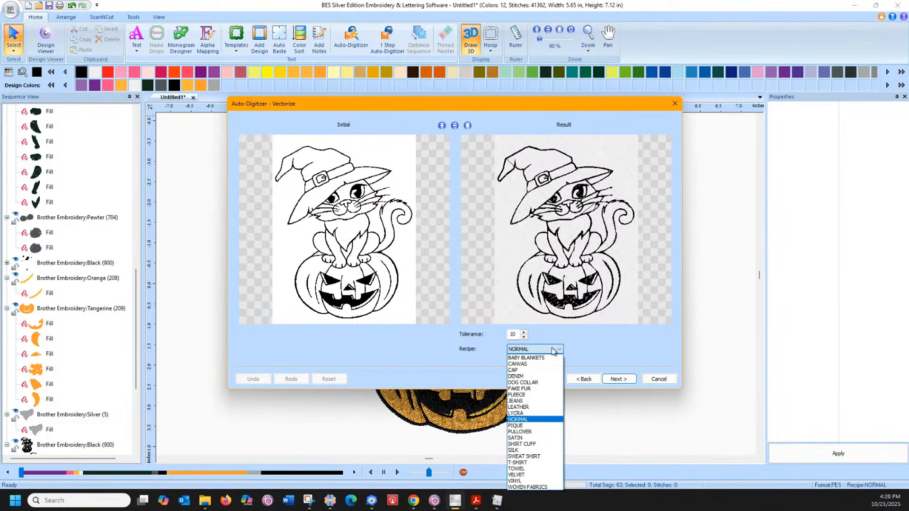
pyautogui.click(554, 350)
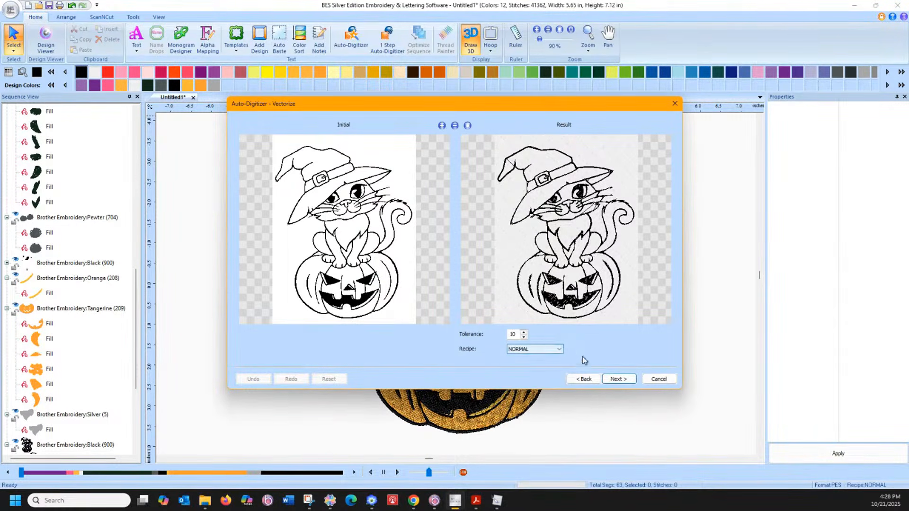
pyautogui.click(615, 380)
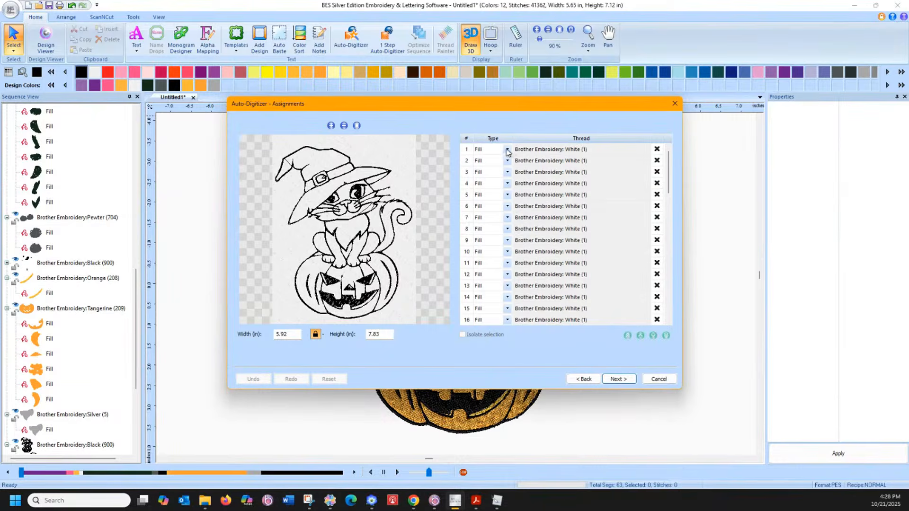
# Toggle off and restore the fills of rows 1–4 and 19 to preview their areas.
pyautogui.click(657, 150)
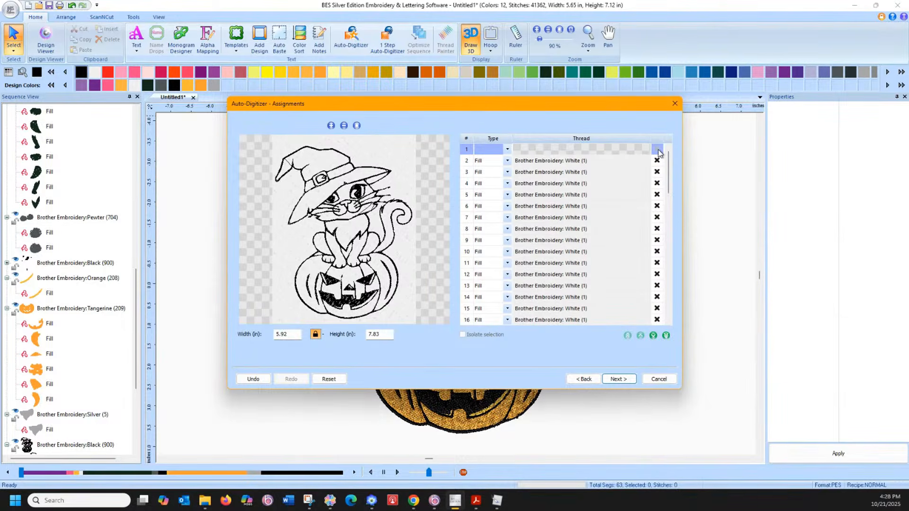
pyautogui.click(658, 151)
pyautogui.click(656, 161)
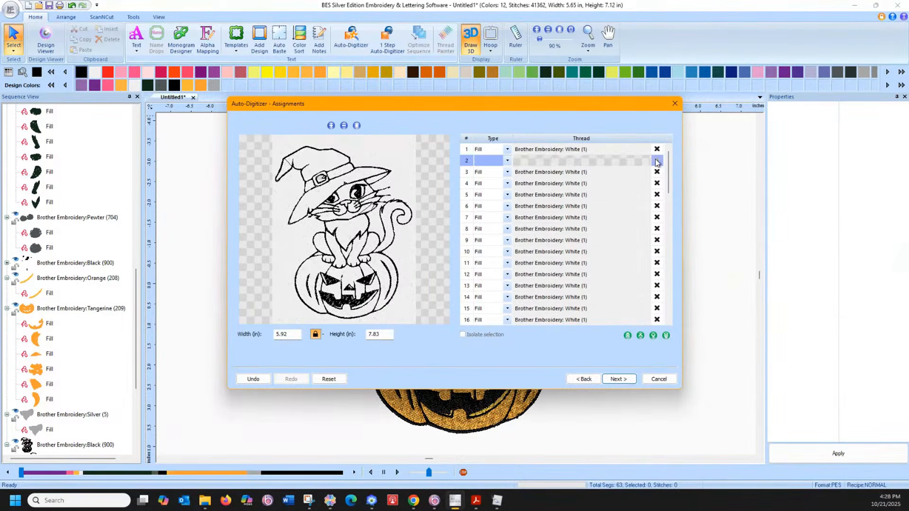
pyautogui.click(656, 161)
pyautogui.click(658, 172)
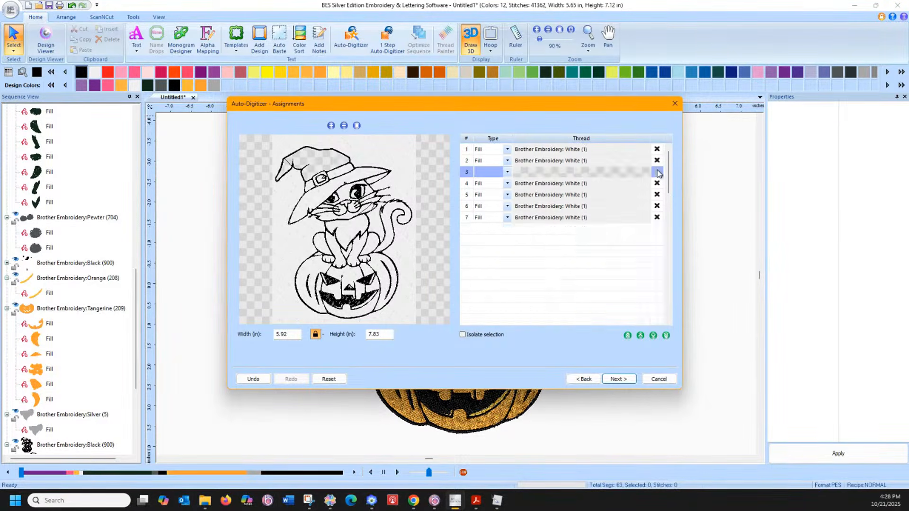
pyautogui.click(658, 172)
pyautogui.click(656, 185)
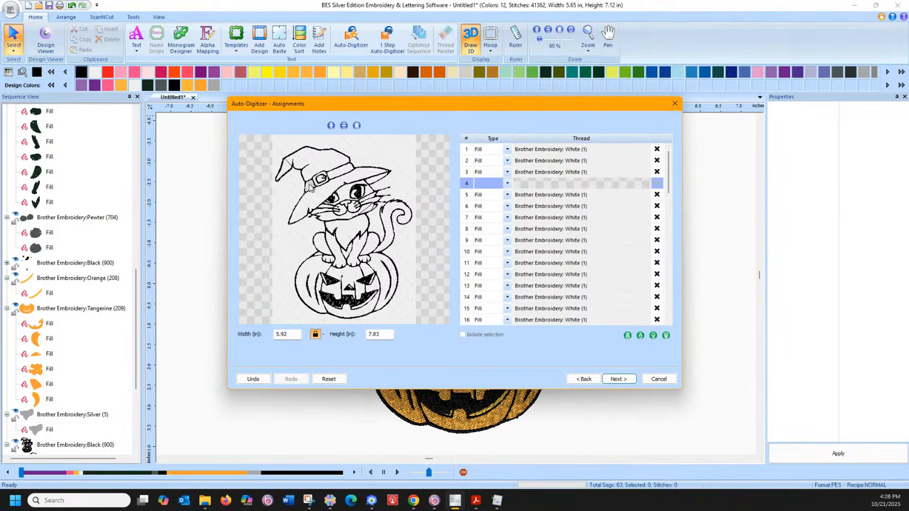
pyautogui.click(657, 184)
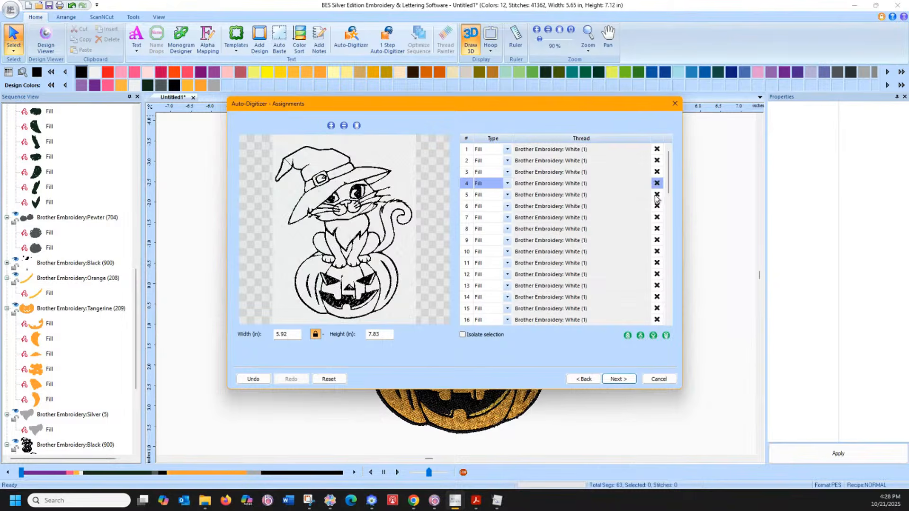
pyautogui.scroll(-3, 621, 208)
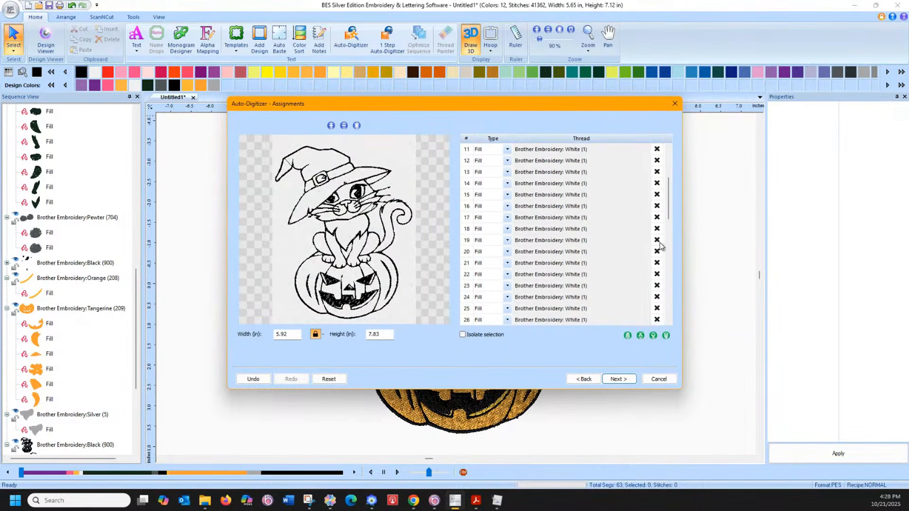
pyautogui.click(658, 240)
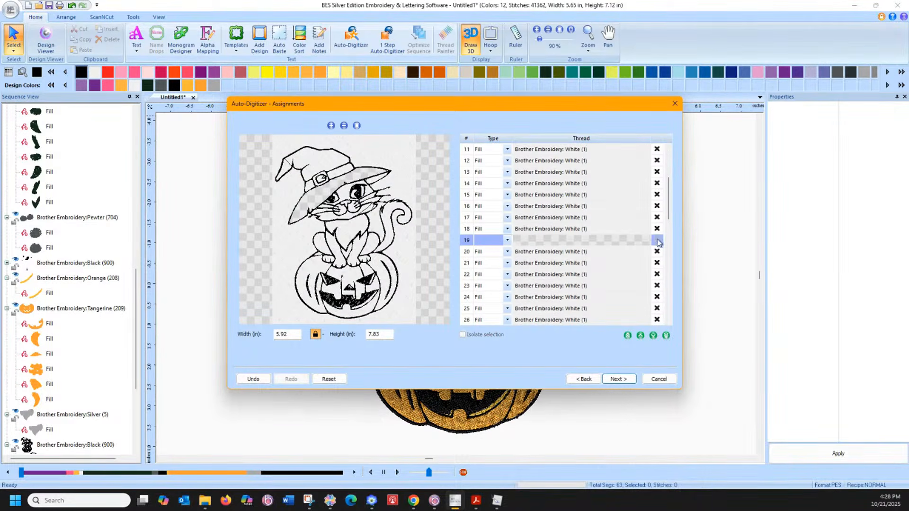
pyautogui.click(657, 240)
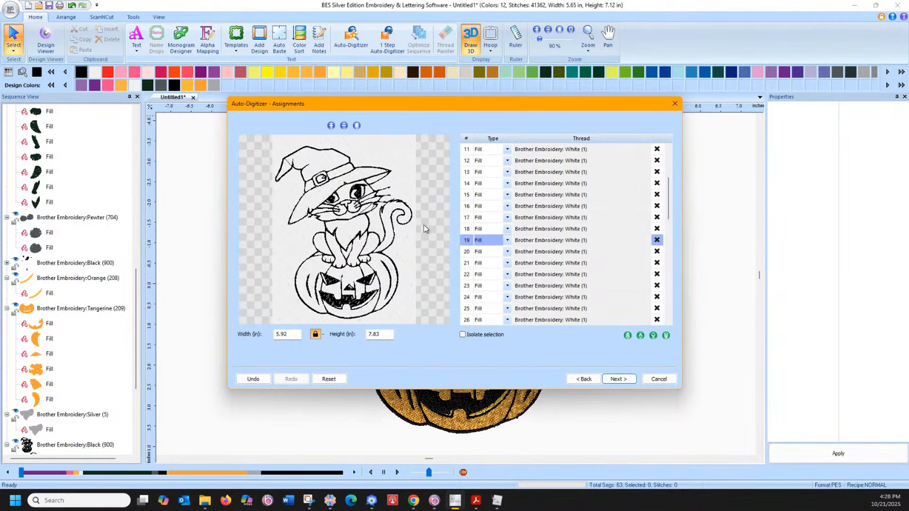
pyautogui.click(614, 381)
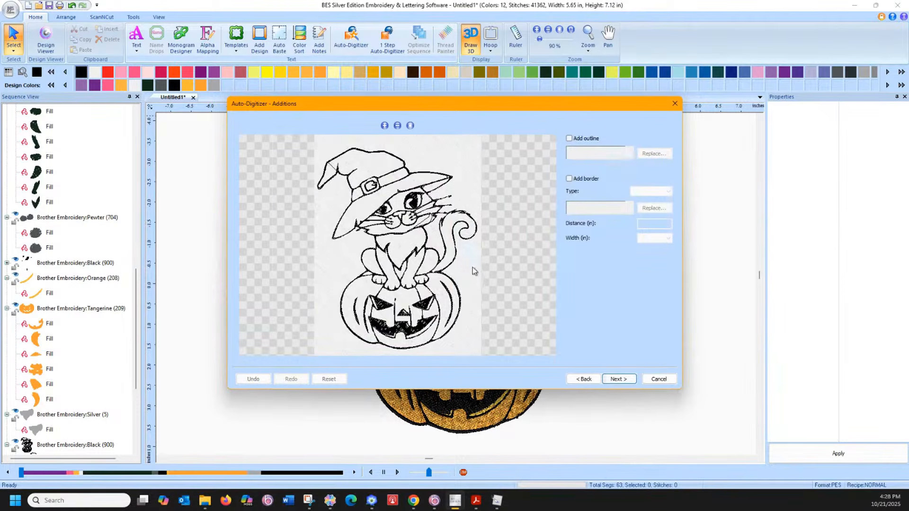
# Add a black outline and finish, placing the 75,559-stitch, 5.92 × 7.83 in cat design.
pyautogui.click(569, 138)
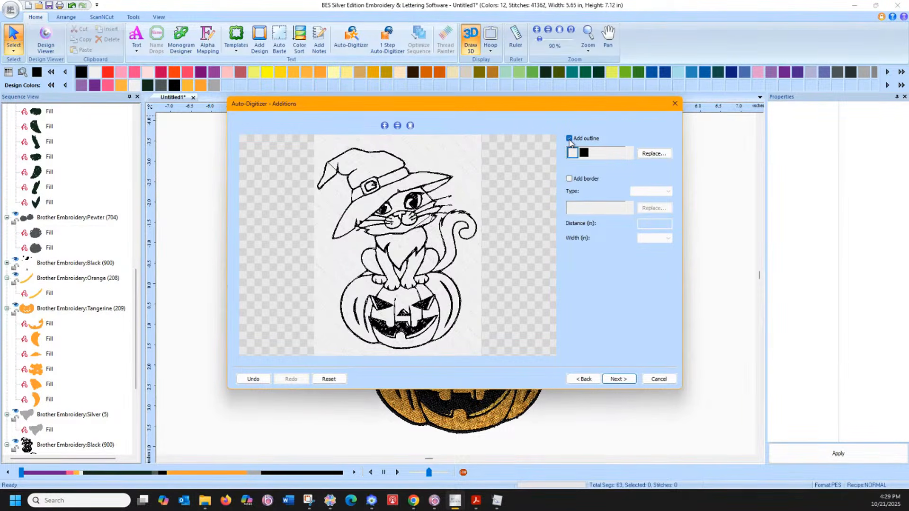
pyautogui.click(585, 155)
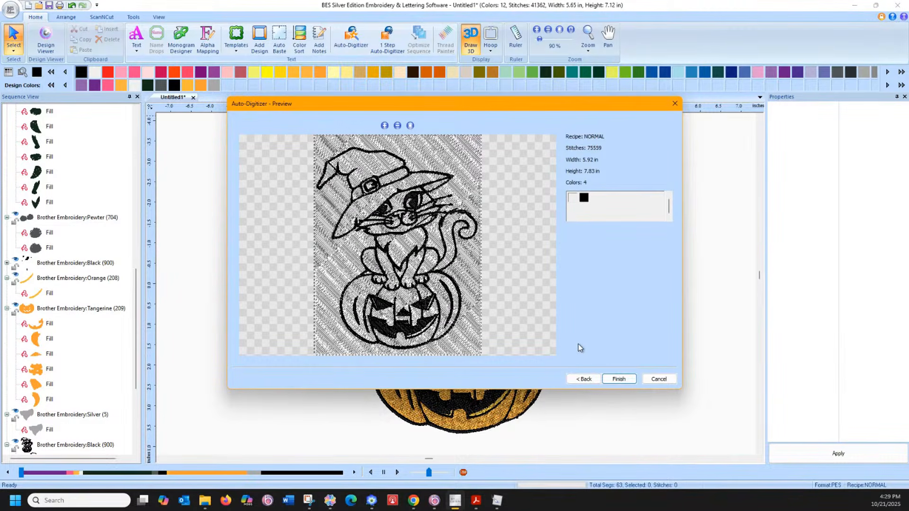
pyautogui.click(619, 379)
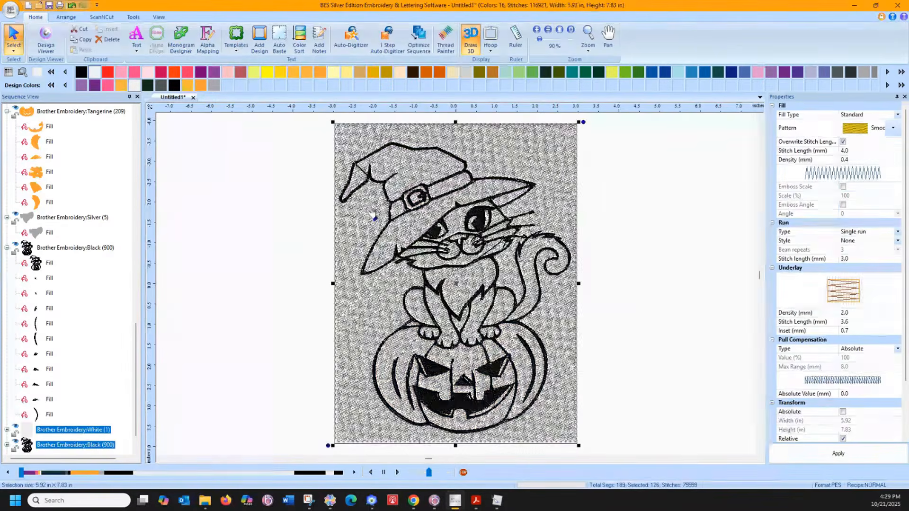
# Move the grey cat beside the coloured cat and delete its grey stitched background block.
pyautogui.moveTo(614, 219)
pyautogui.mouseDown()
pyautogui.moveTo(589, 221)
pyautogui.moveTo(614, 214)
pyautogui.mouseUp()
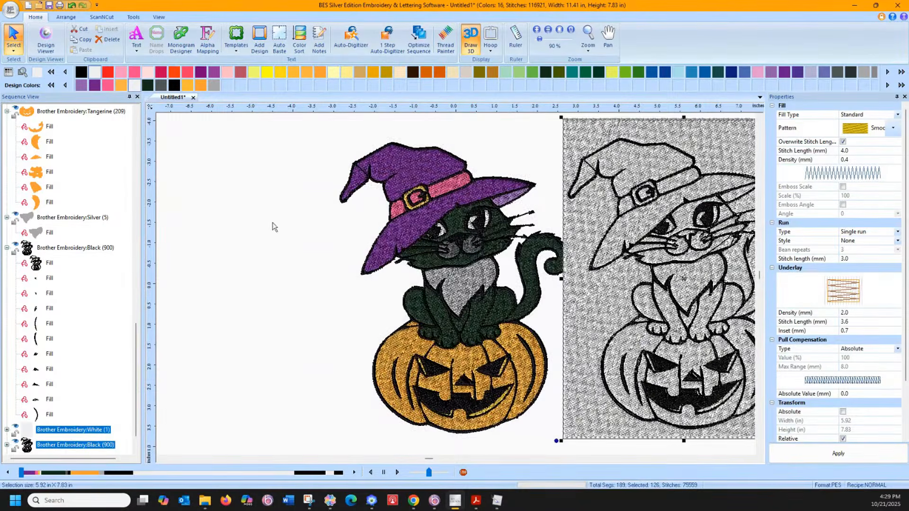
pyautogui.click(68, 432)
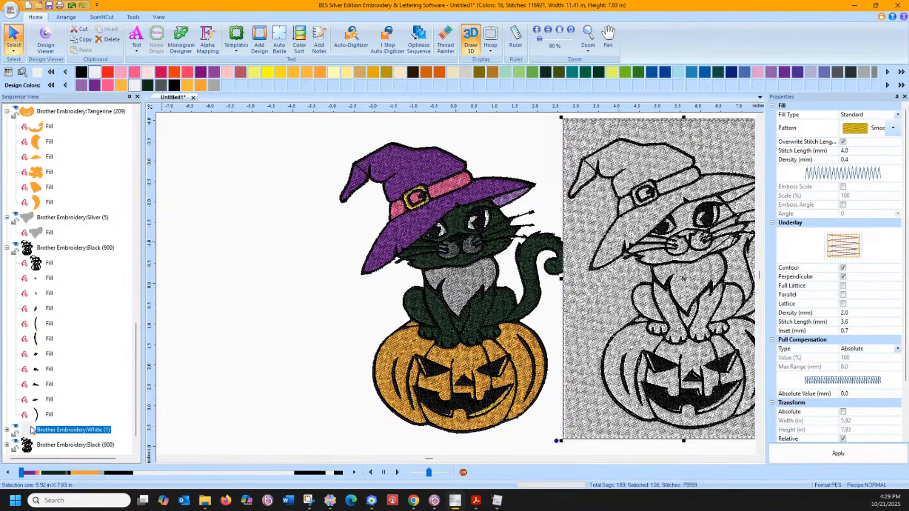
pyautogui.click(6, 430)
pyautogui.scroll(-15, 108, 380)
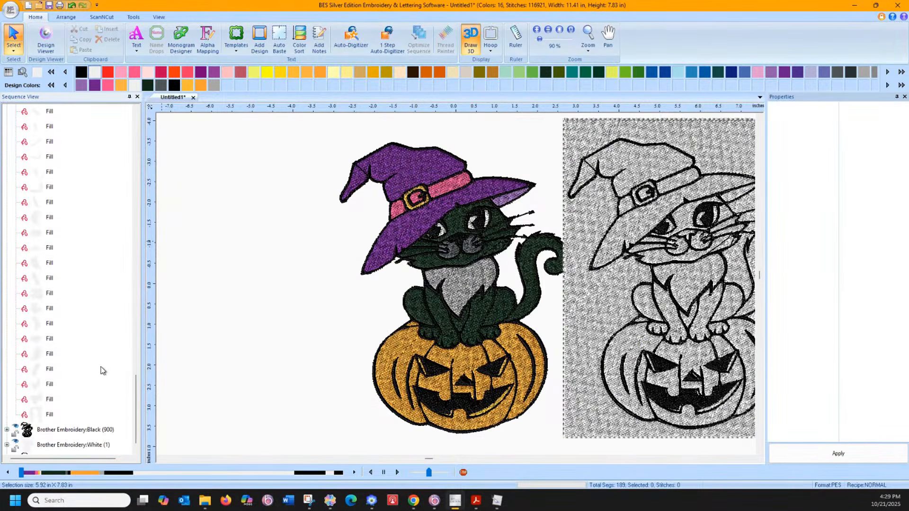
pyautogui.click(49, 414)
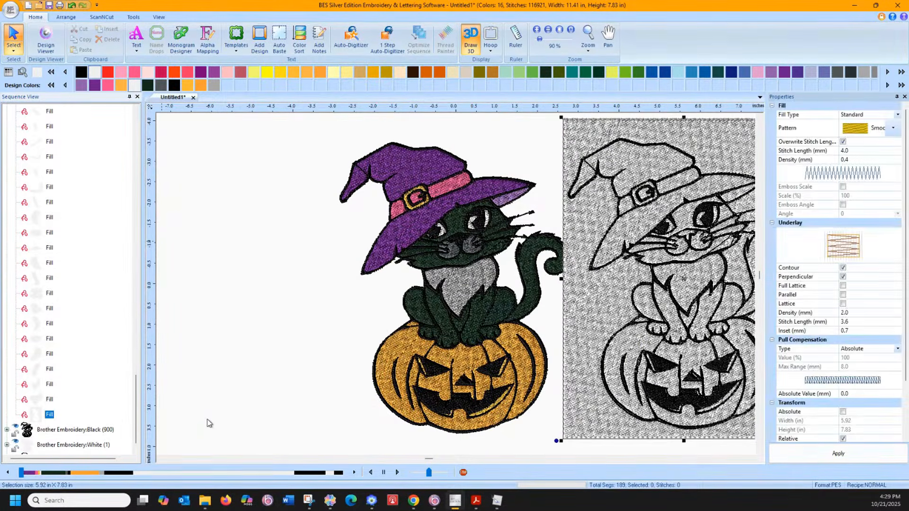
pyautogui.press('Delete')
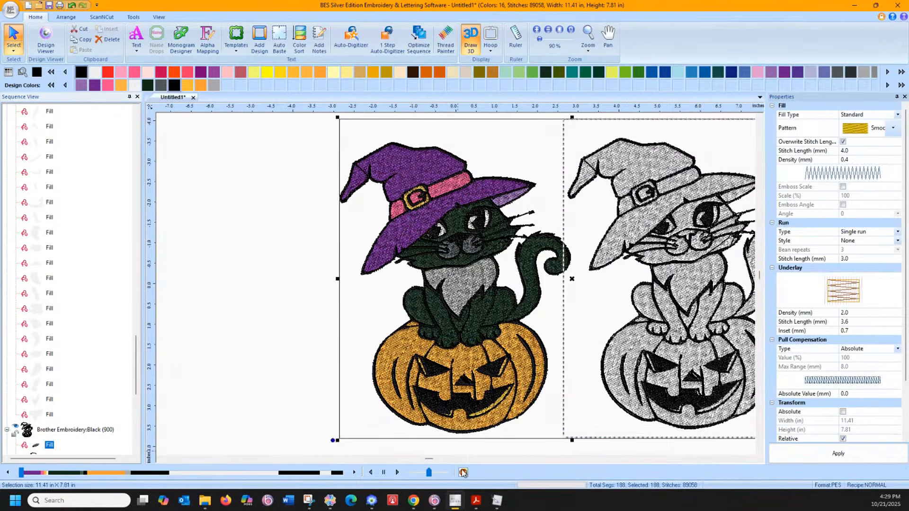
# Centre both cats on the canvas and expand the White (1) group's outline runs.
pyautogui.moveTo(426, 459); pyautogui.dragTo(439, 459)
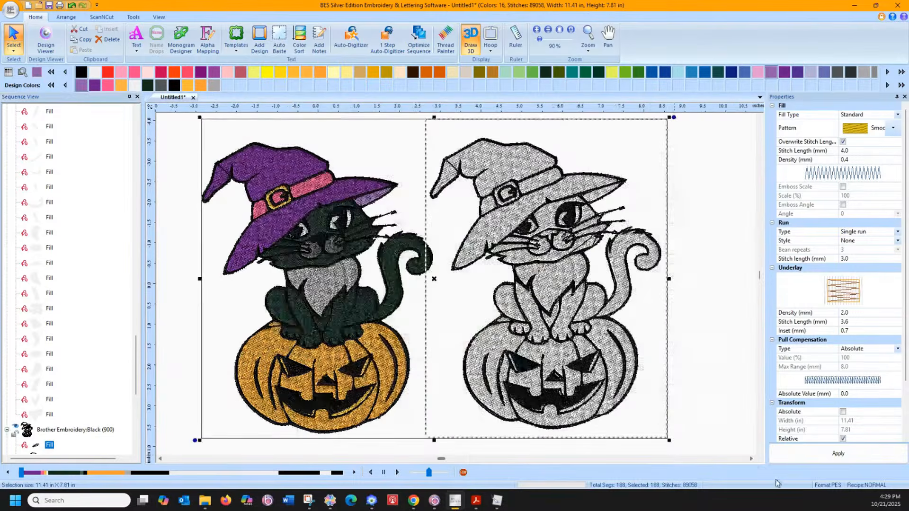
pyautogui.click(751, 460)
pyautogui.click(751, 459)
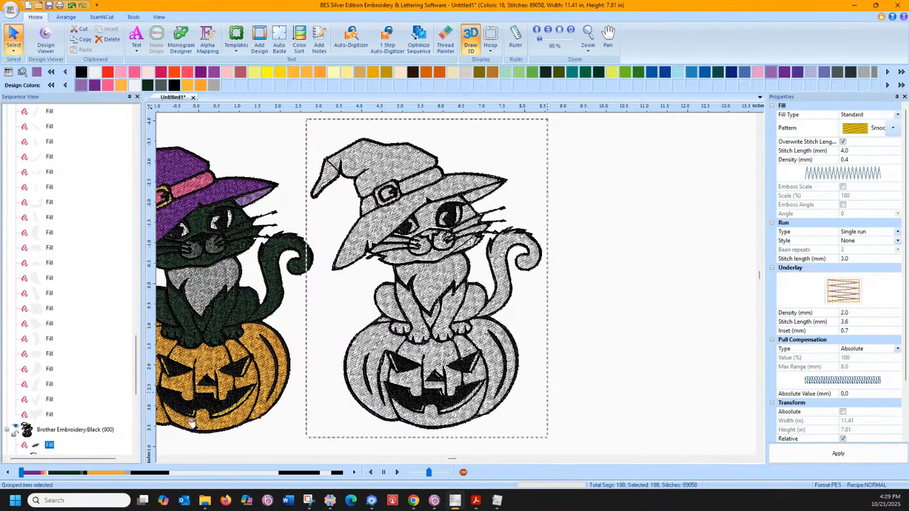
pyautogui.scroll(-7, 101, 290)
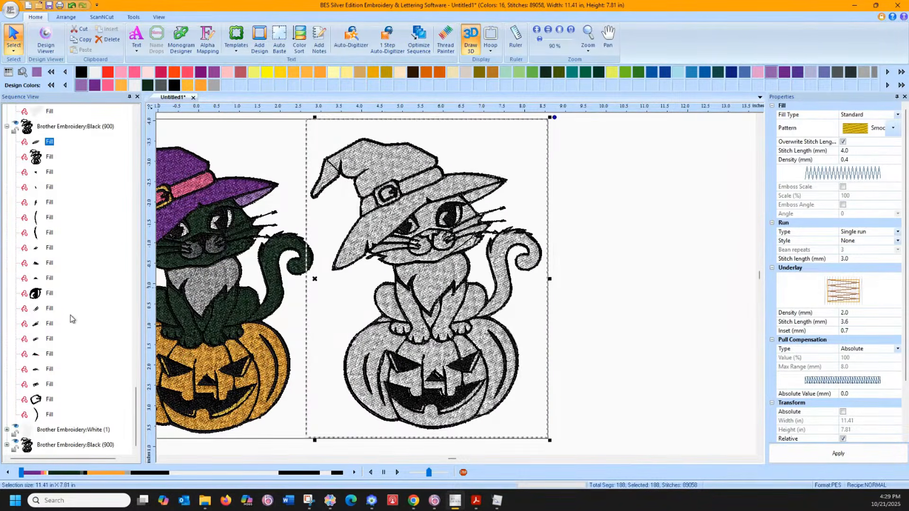
pyautogui.click(6, 430)
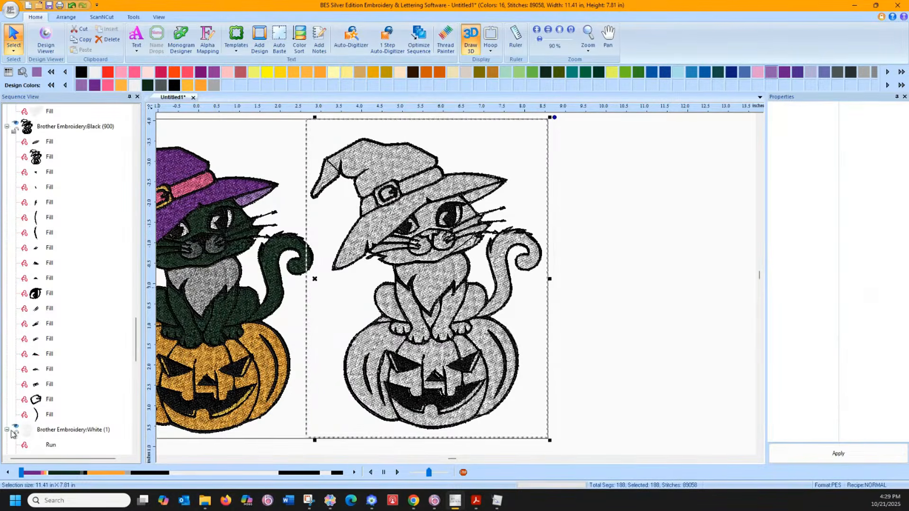
pyautogui.scroll(-1, 41, 429)
pyautogui.scroll(-1, 41, 430)
# Recolour the White (1) outline runs to Royal Purple, undoing an accidental black recolour.
pyautogui.click(44, 341)
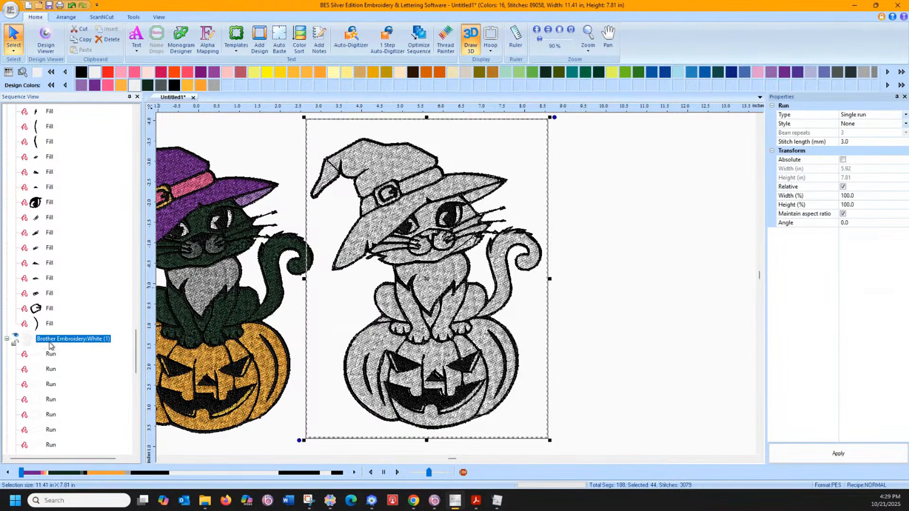
pyautogui.click(173, 86)
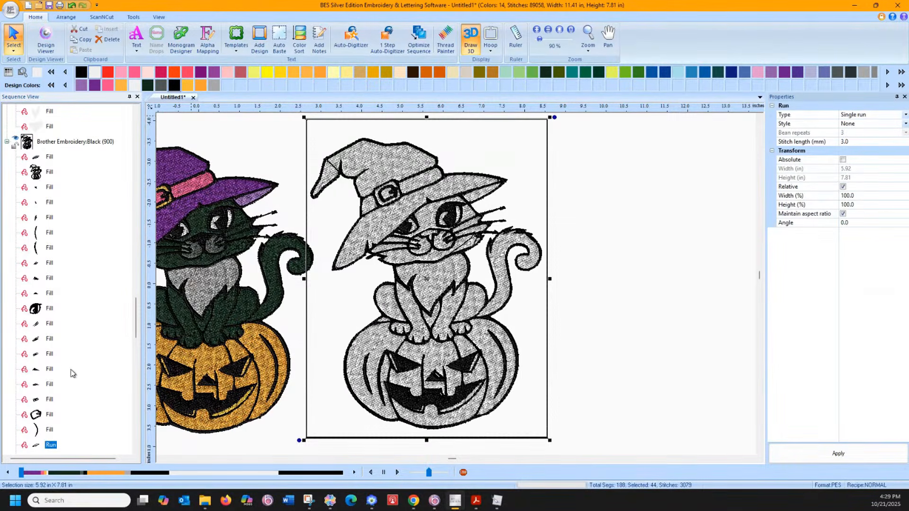
pyautogui.scroll(-15, 78, 278)
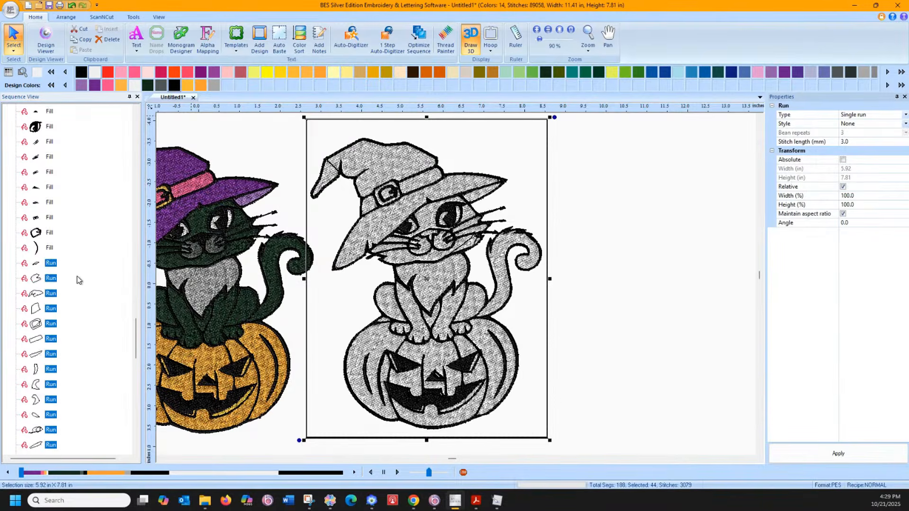
pyautogui.scroll(-1, 72, 310)
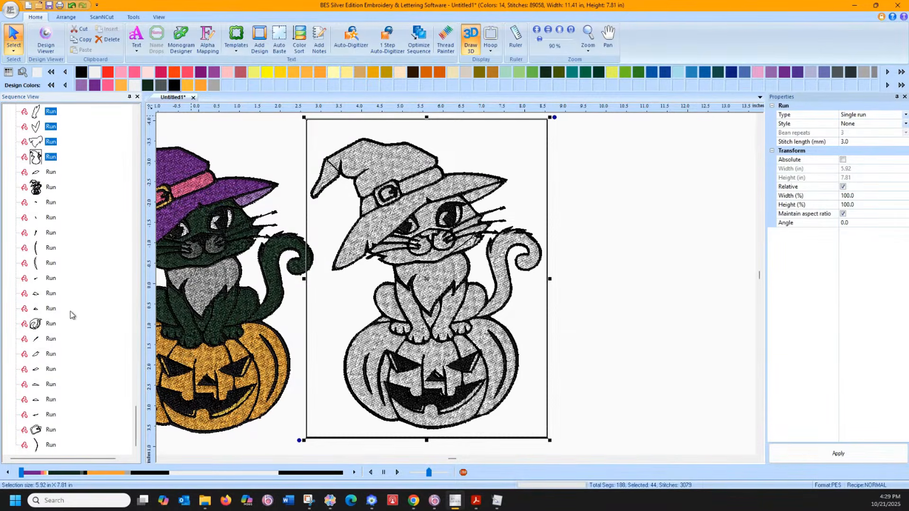
pyautogui.scroll(8, 59, 195)
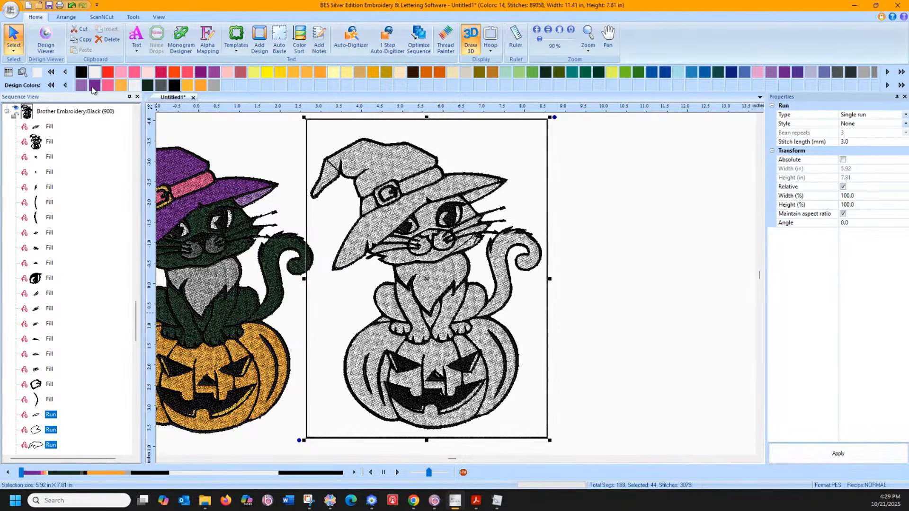
pyautogui.click(72, 6)
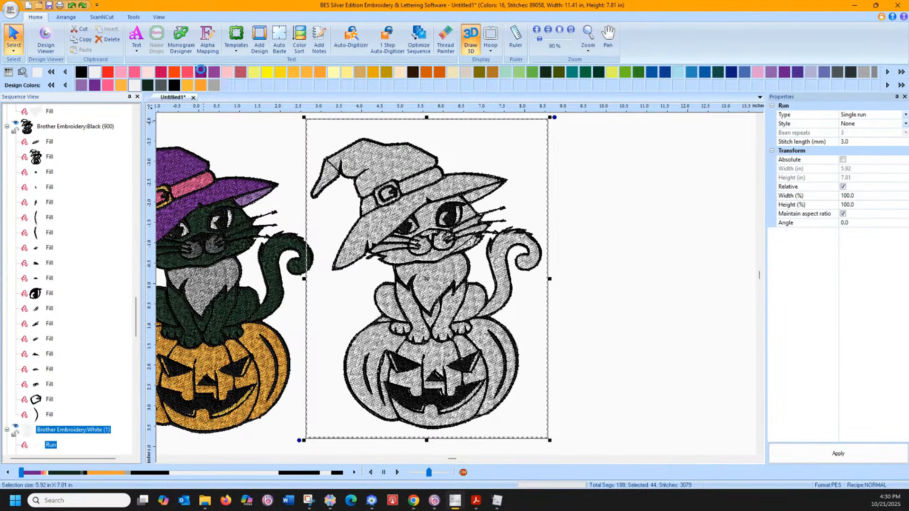
pyautogui.click(200, 72)
# Delete the Black (900) outline group.
pyautogui.scroll(-4, 63, 330)
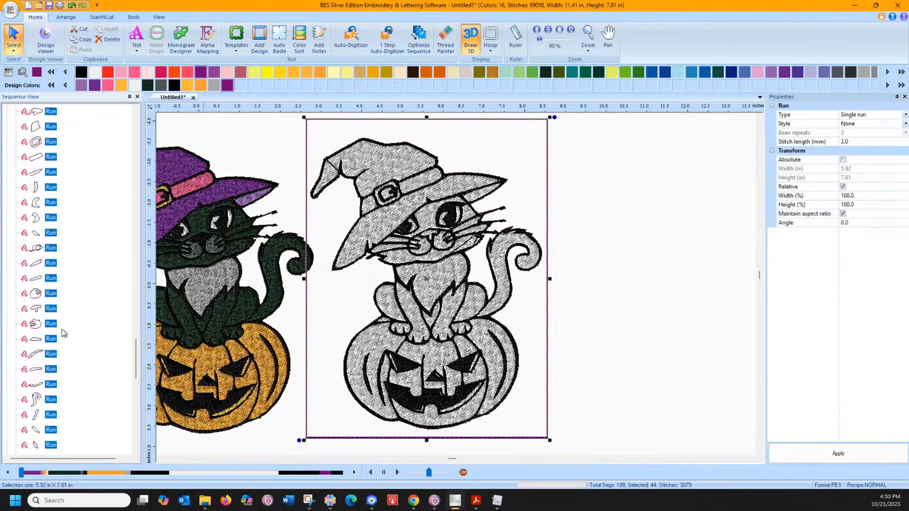
pyautogui.scroll(-6, 63, 331)
pyautogui.click(58, 250)
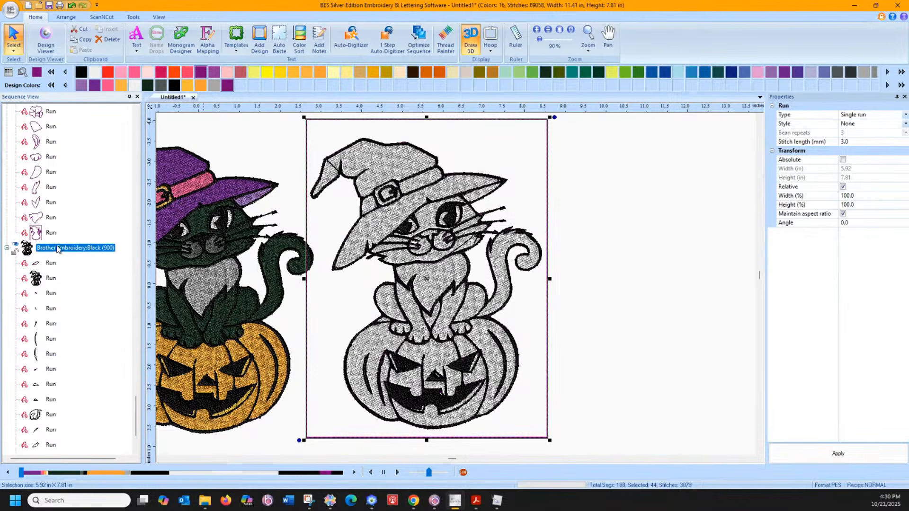
pyautogui.press('Delete')
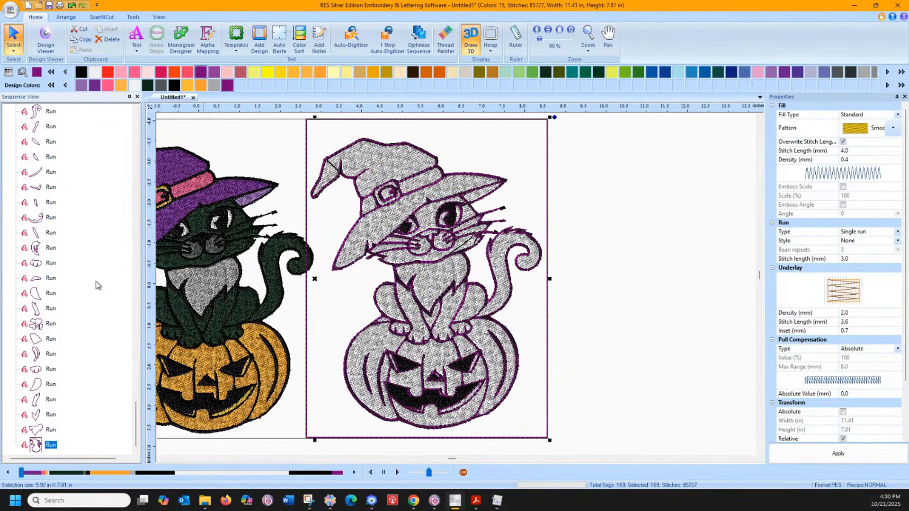
# Delete the rectangular frame run, restoring the Royal Purple (869) outlines after an accidental deletion.
pyautogui.click(37, 446)
pyautogui.press('Delete')
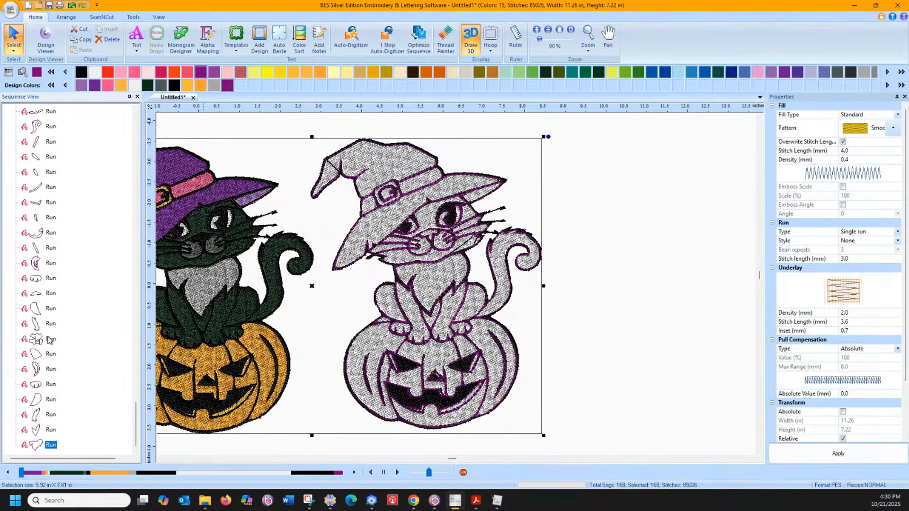
pyautogui.scroll(10, 49, 339)
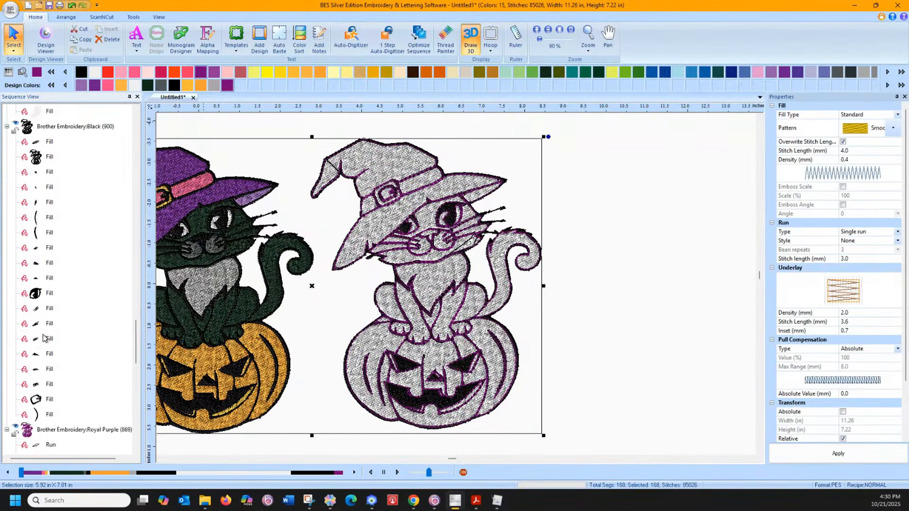
pyautogui.scroll(1, 44, 338)
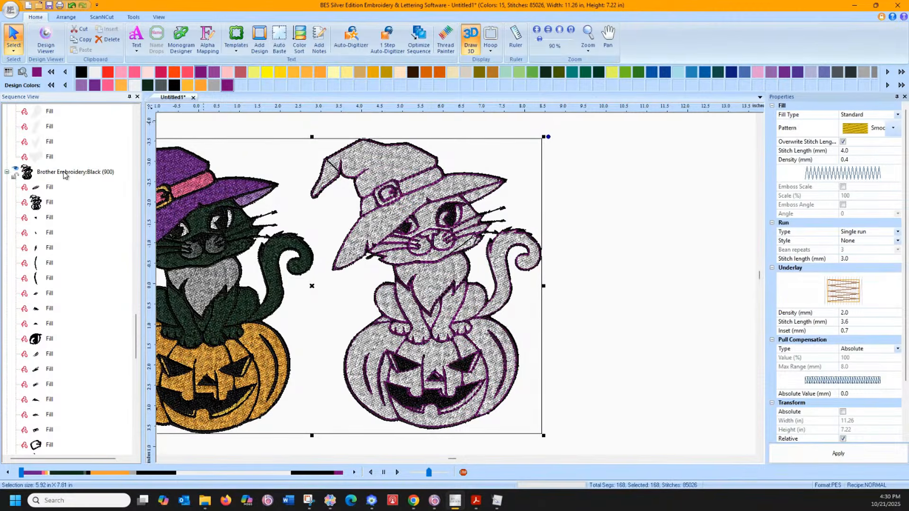
pyautogui.scroll(-4, 64, 175)
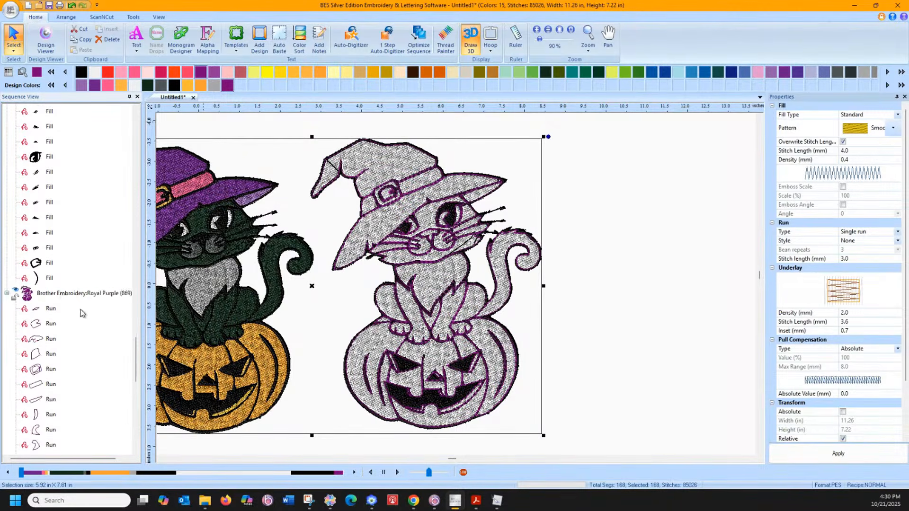
pyautogui.click(62, 294)
pyautogui.press('Delete')
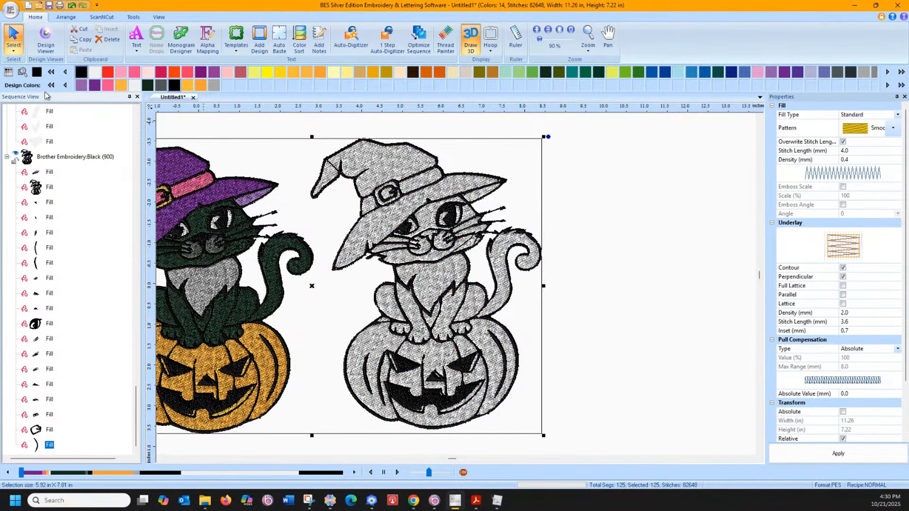
pyautogui.hotkey('ctrl', 'z')
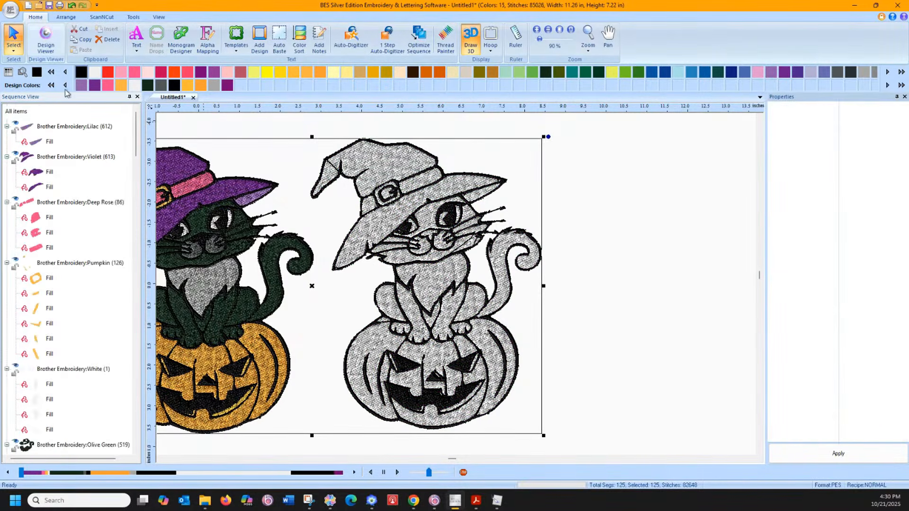
# Select the right cat's Black (900) group in Sequence View.
pyautogui.scroll(-8, 64, 294)
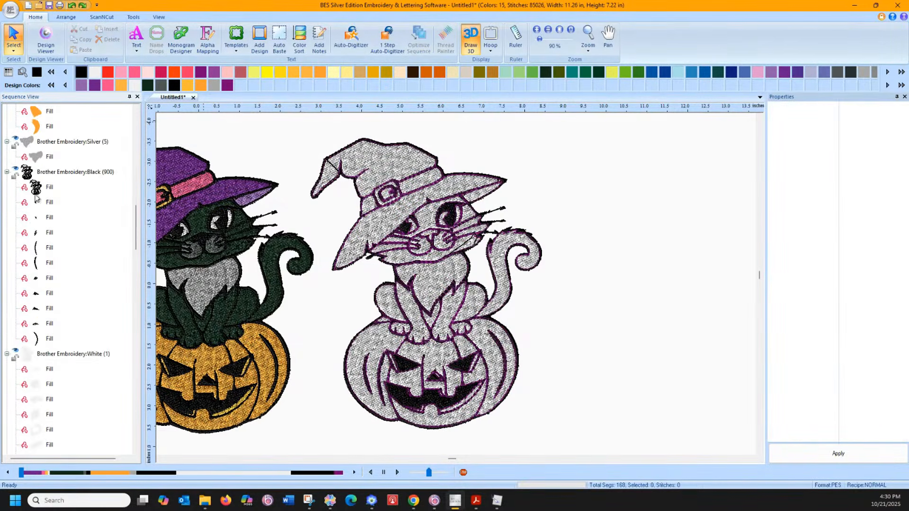
pyautogui.click(52, 175)
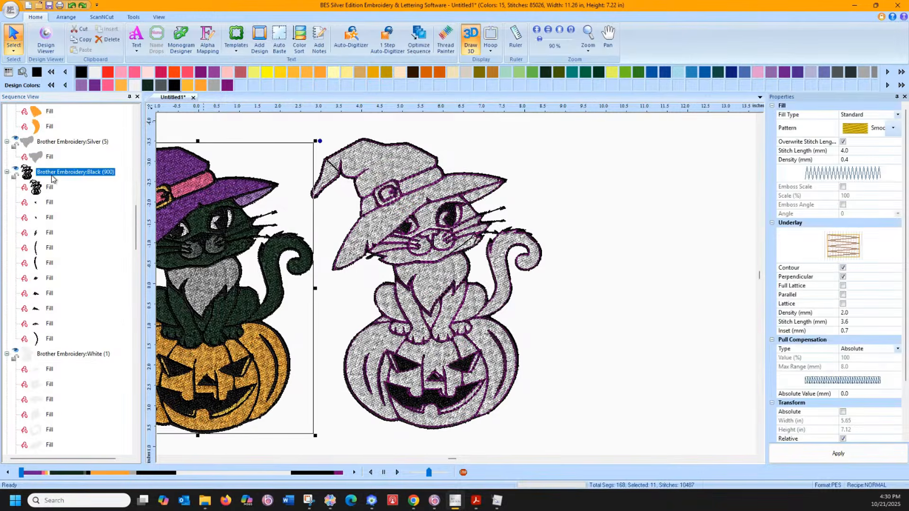
pyautogui.scroll(-19, 89, 319)
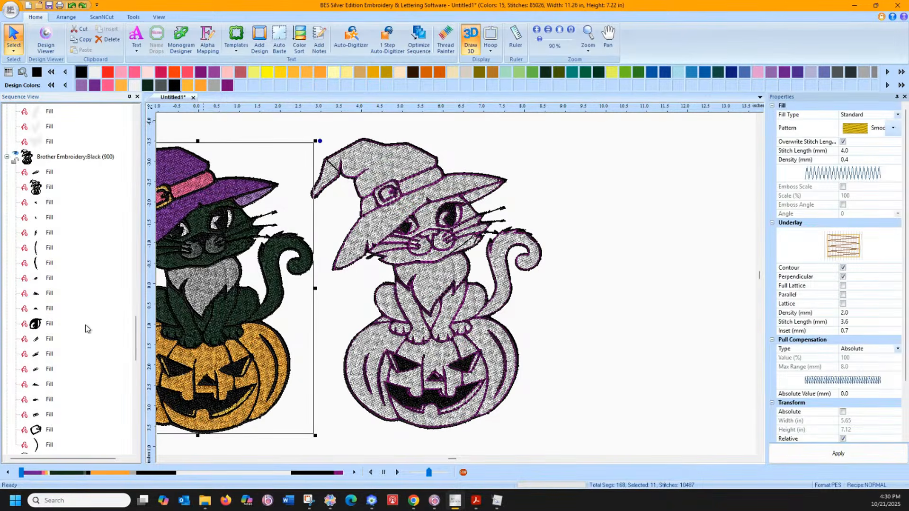
pyautogui.click(60, 157)
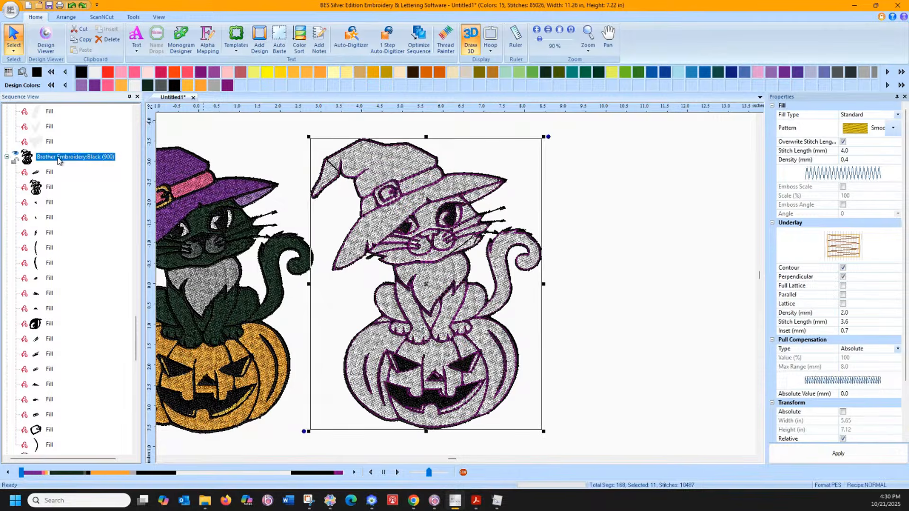
# Delete the right cat's Black (900) details and nudge the whole design slightly left.
pyautogui.press('Delete')
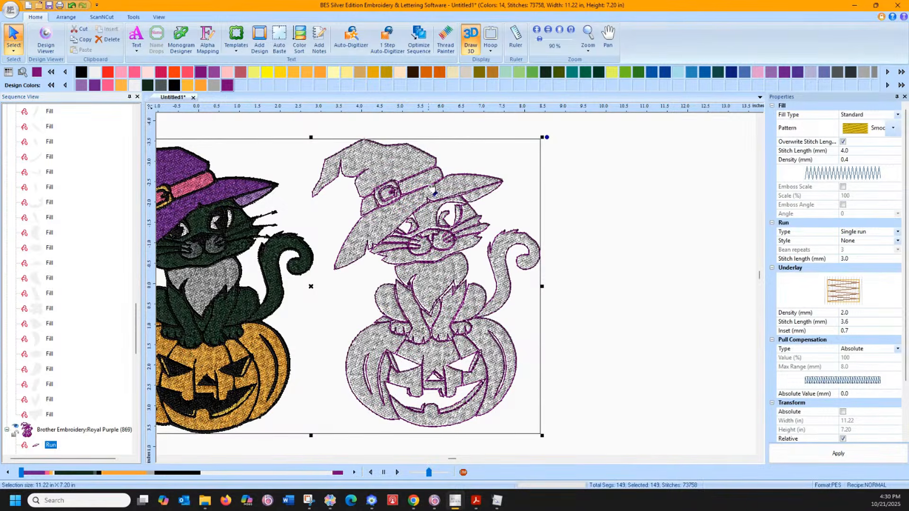
pyautogui.click(526, 229)
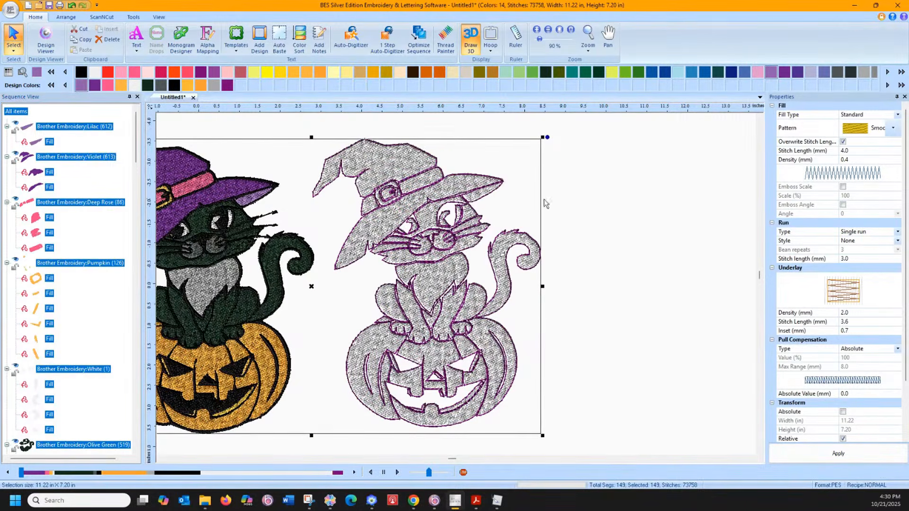
pyautogui.click(586, 366)
pyautogui.moveTo(567, 421); pyautogui.dragTo(320, 138)
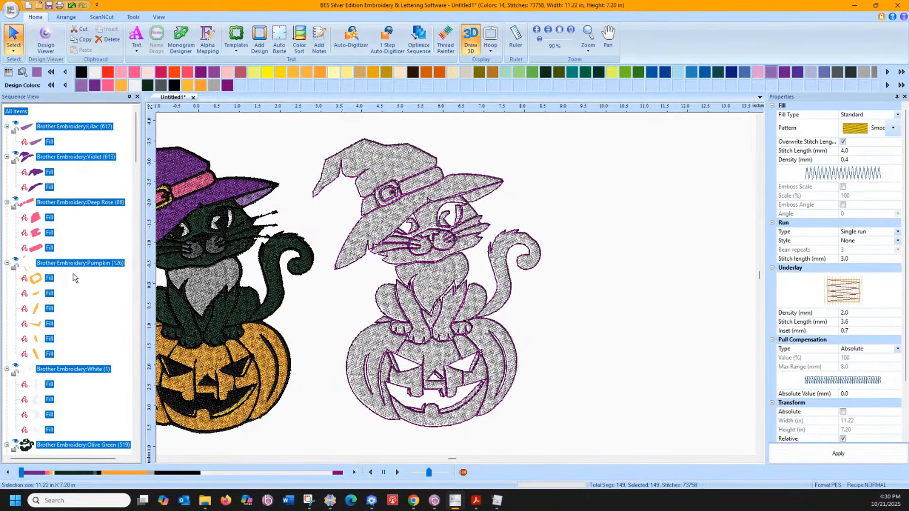
pyautogui.press('Left')
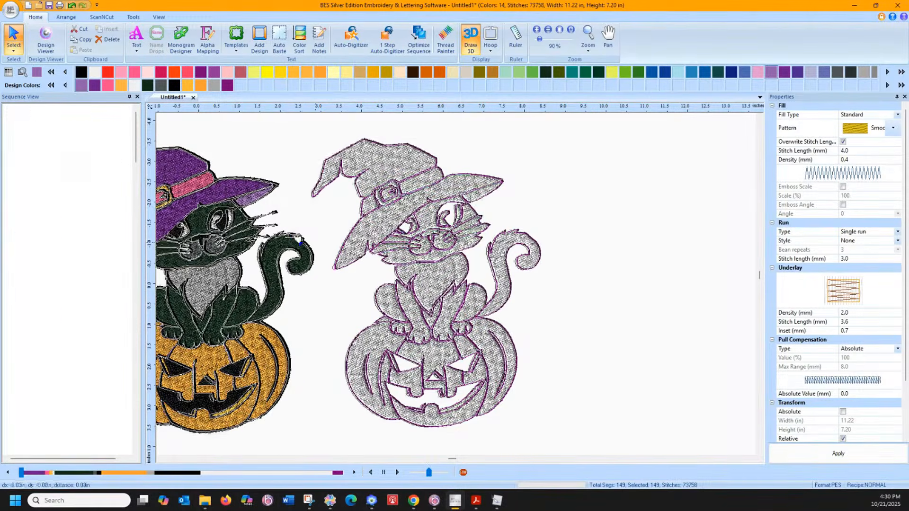